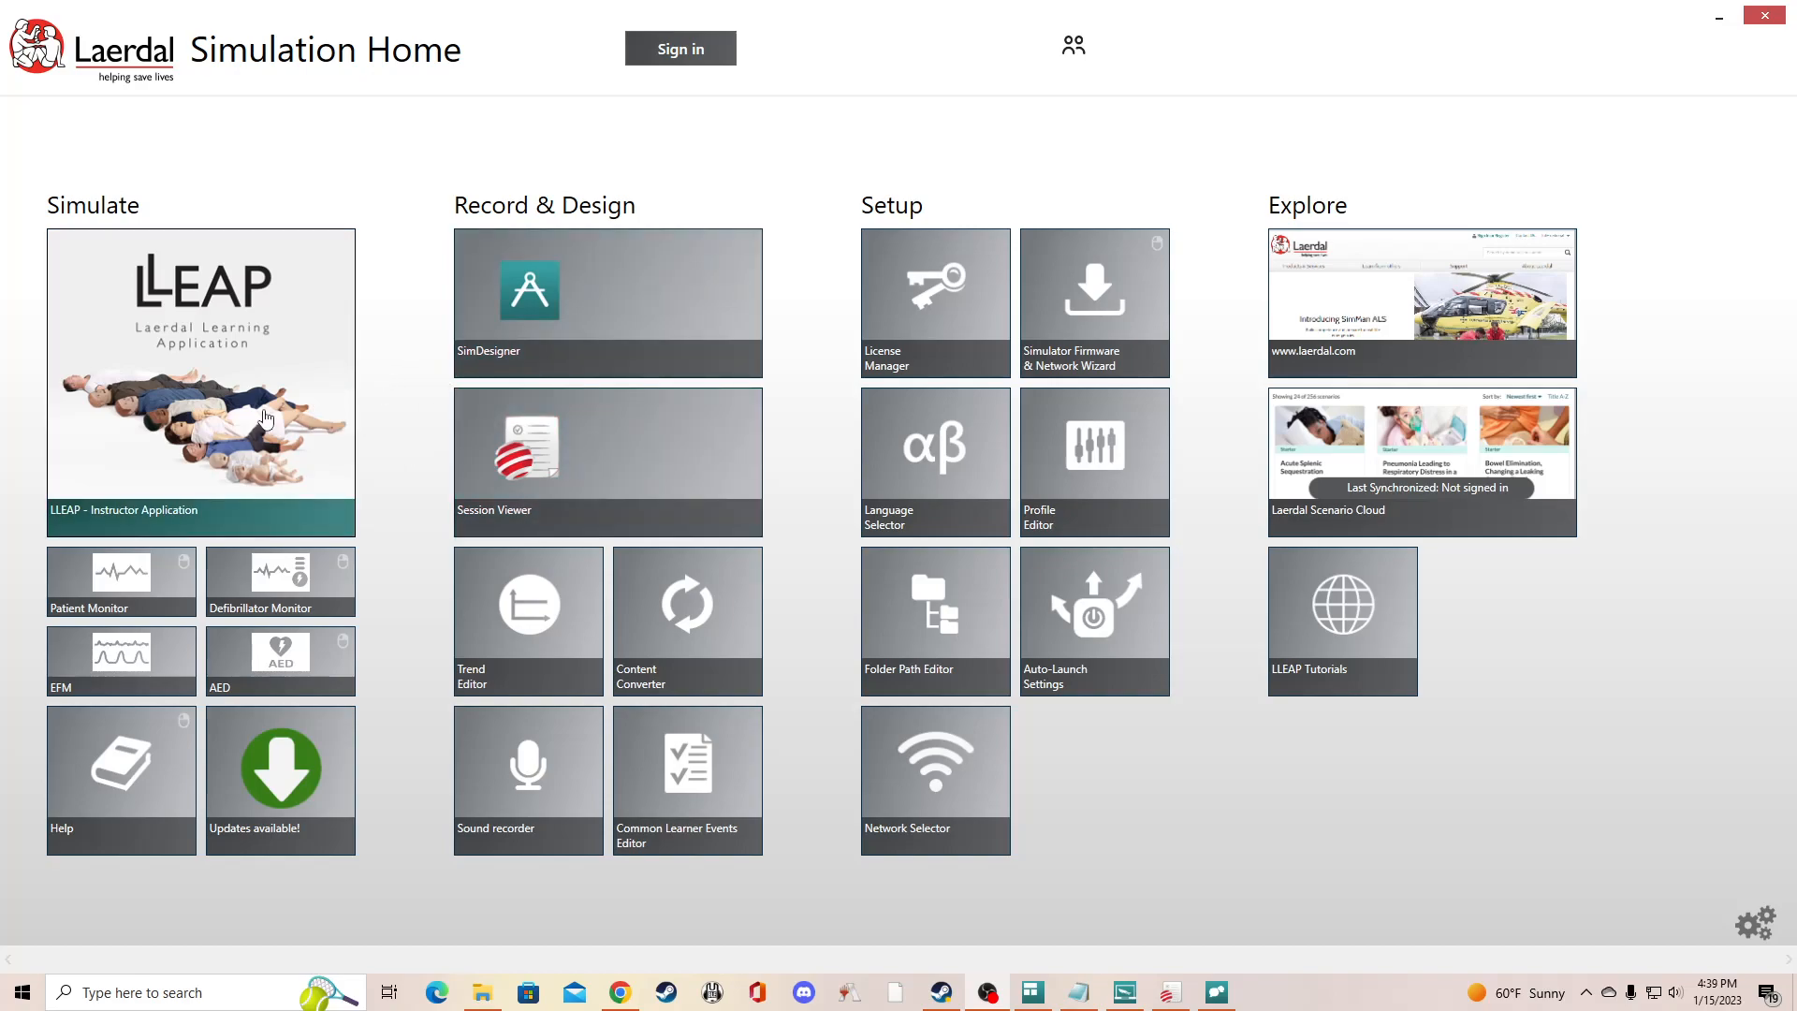
- Launch LLEAP without adding a license, set up a manual mode session with the Cardiac Arrest theme, and choose to edit before starting
click(218, 391)
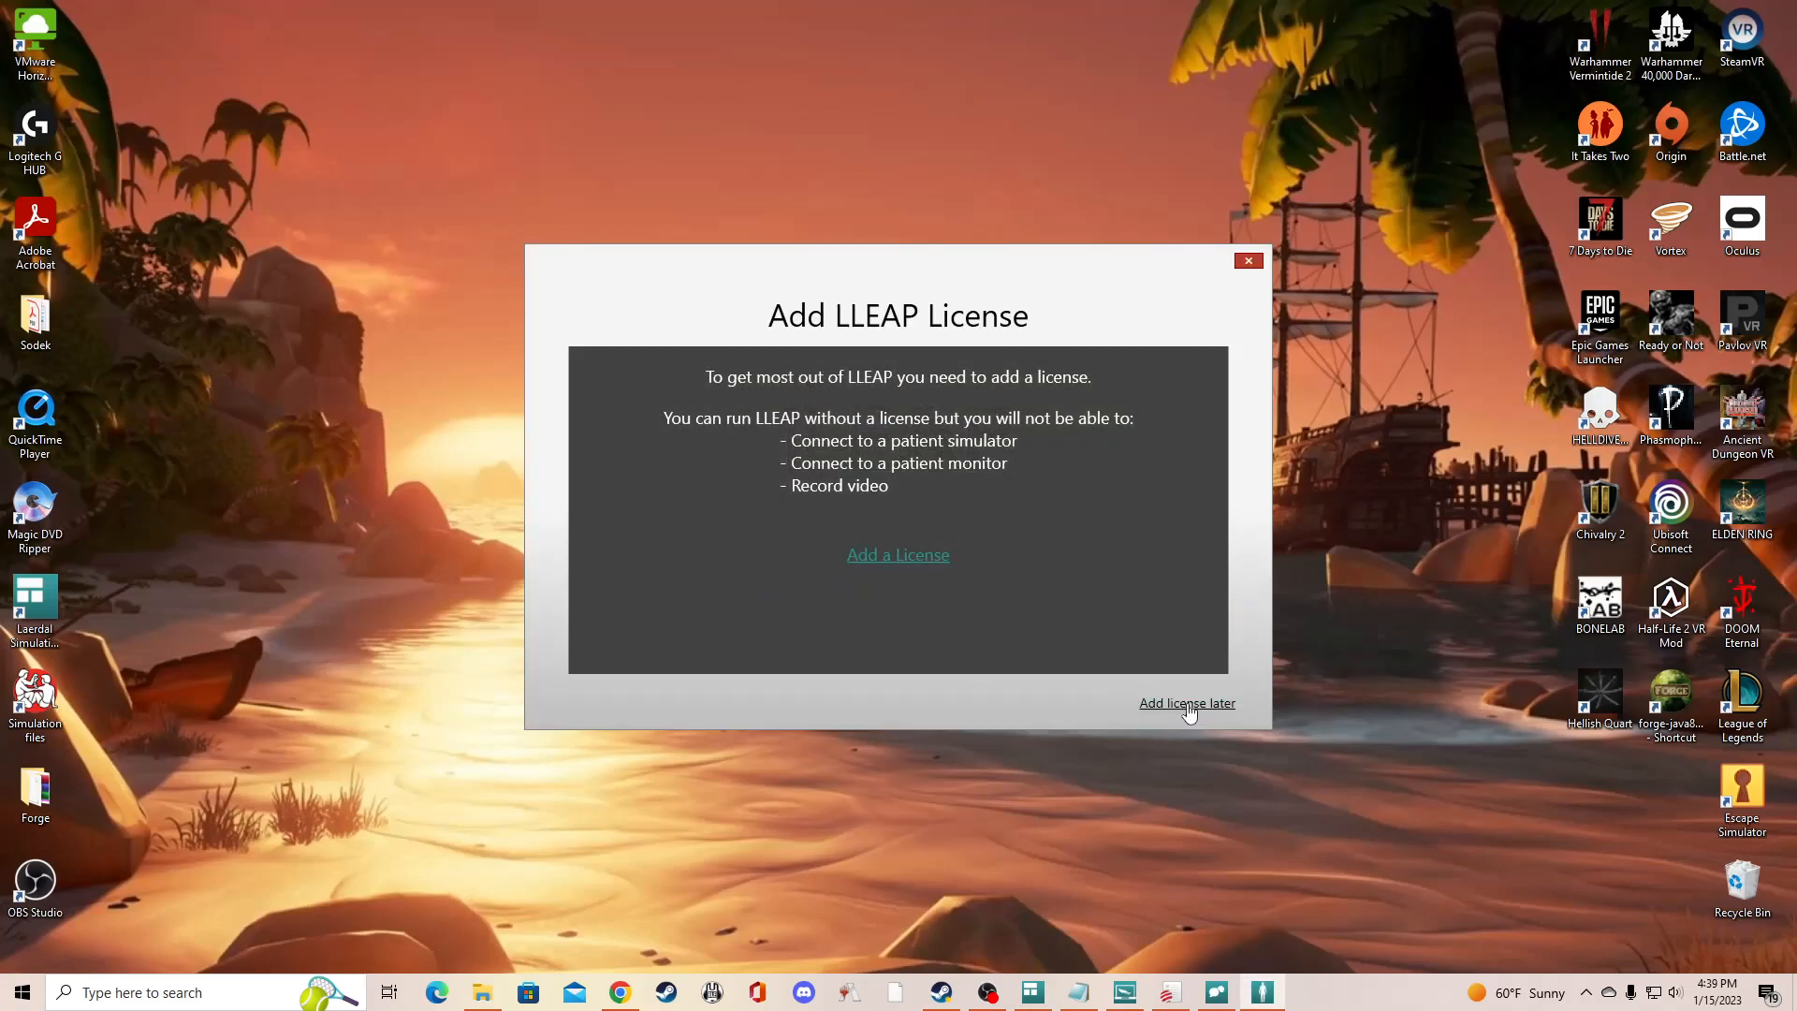
click(1187, 703)
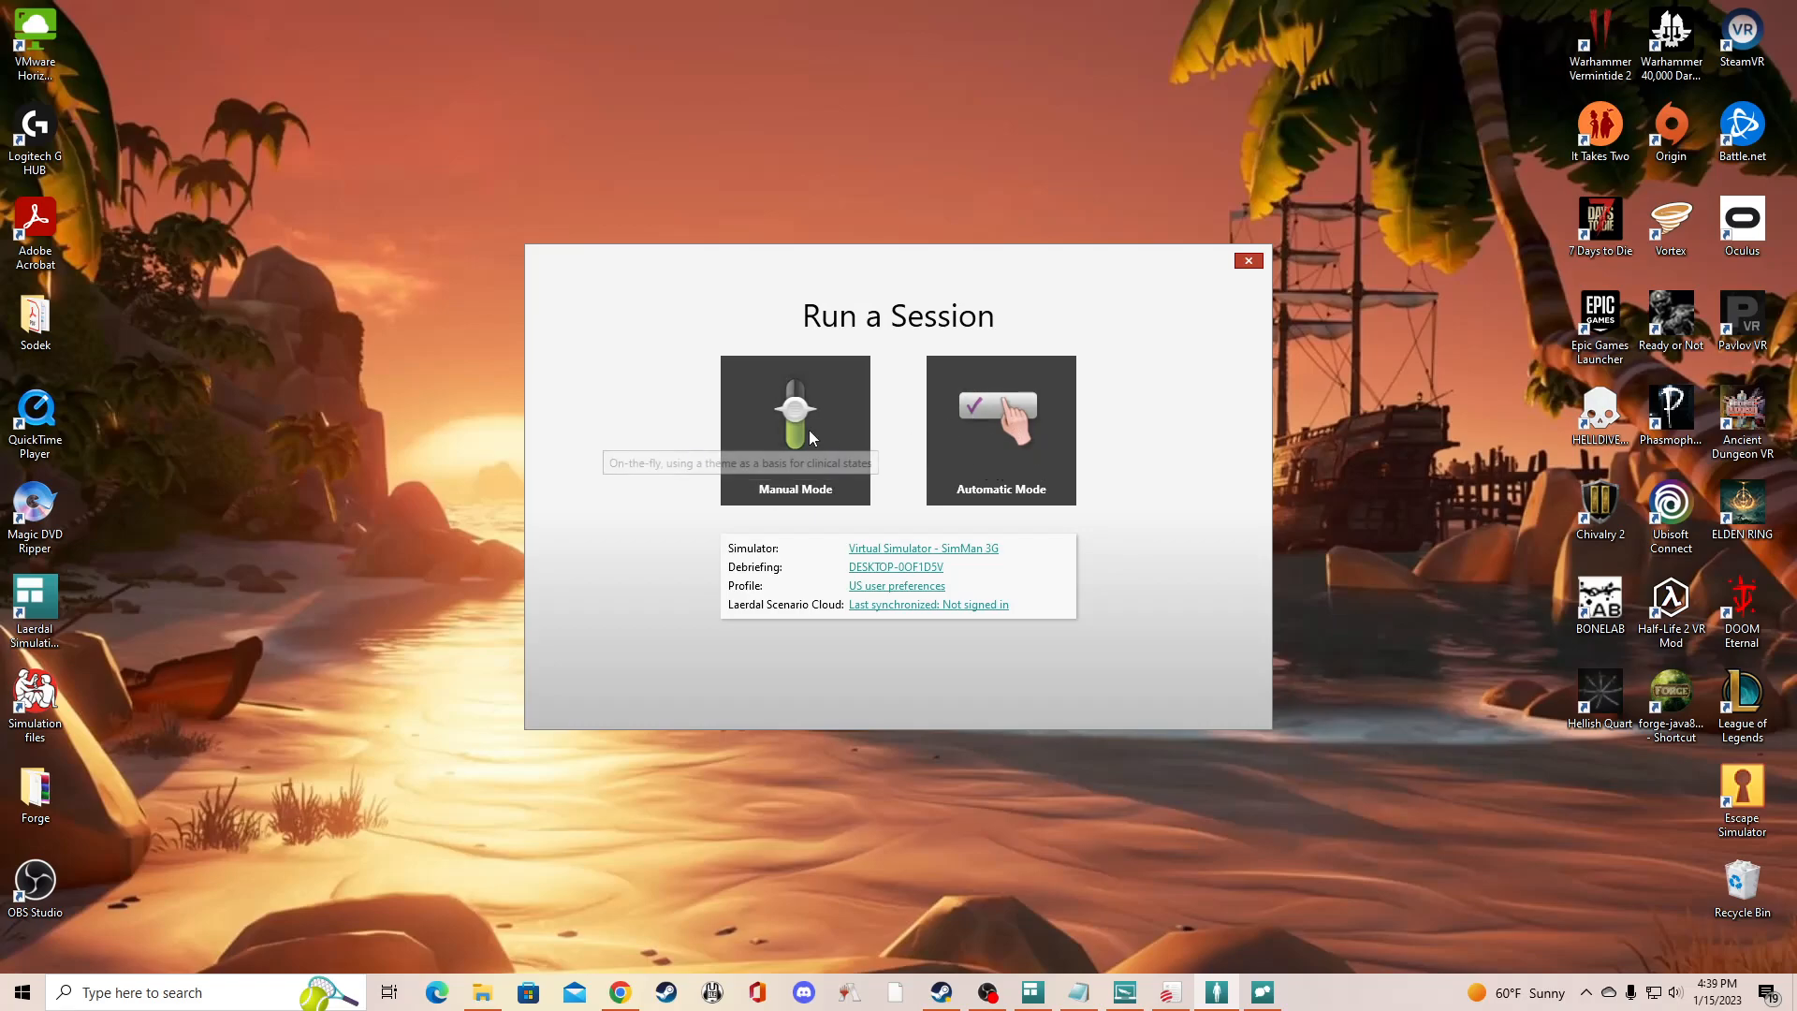
click(792, 459)
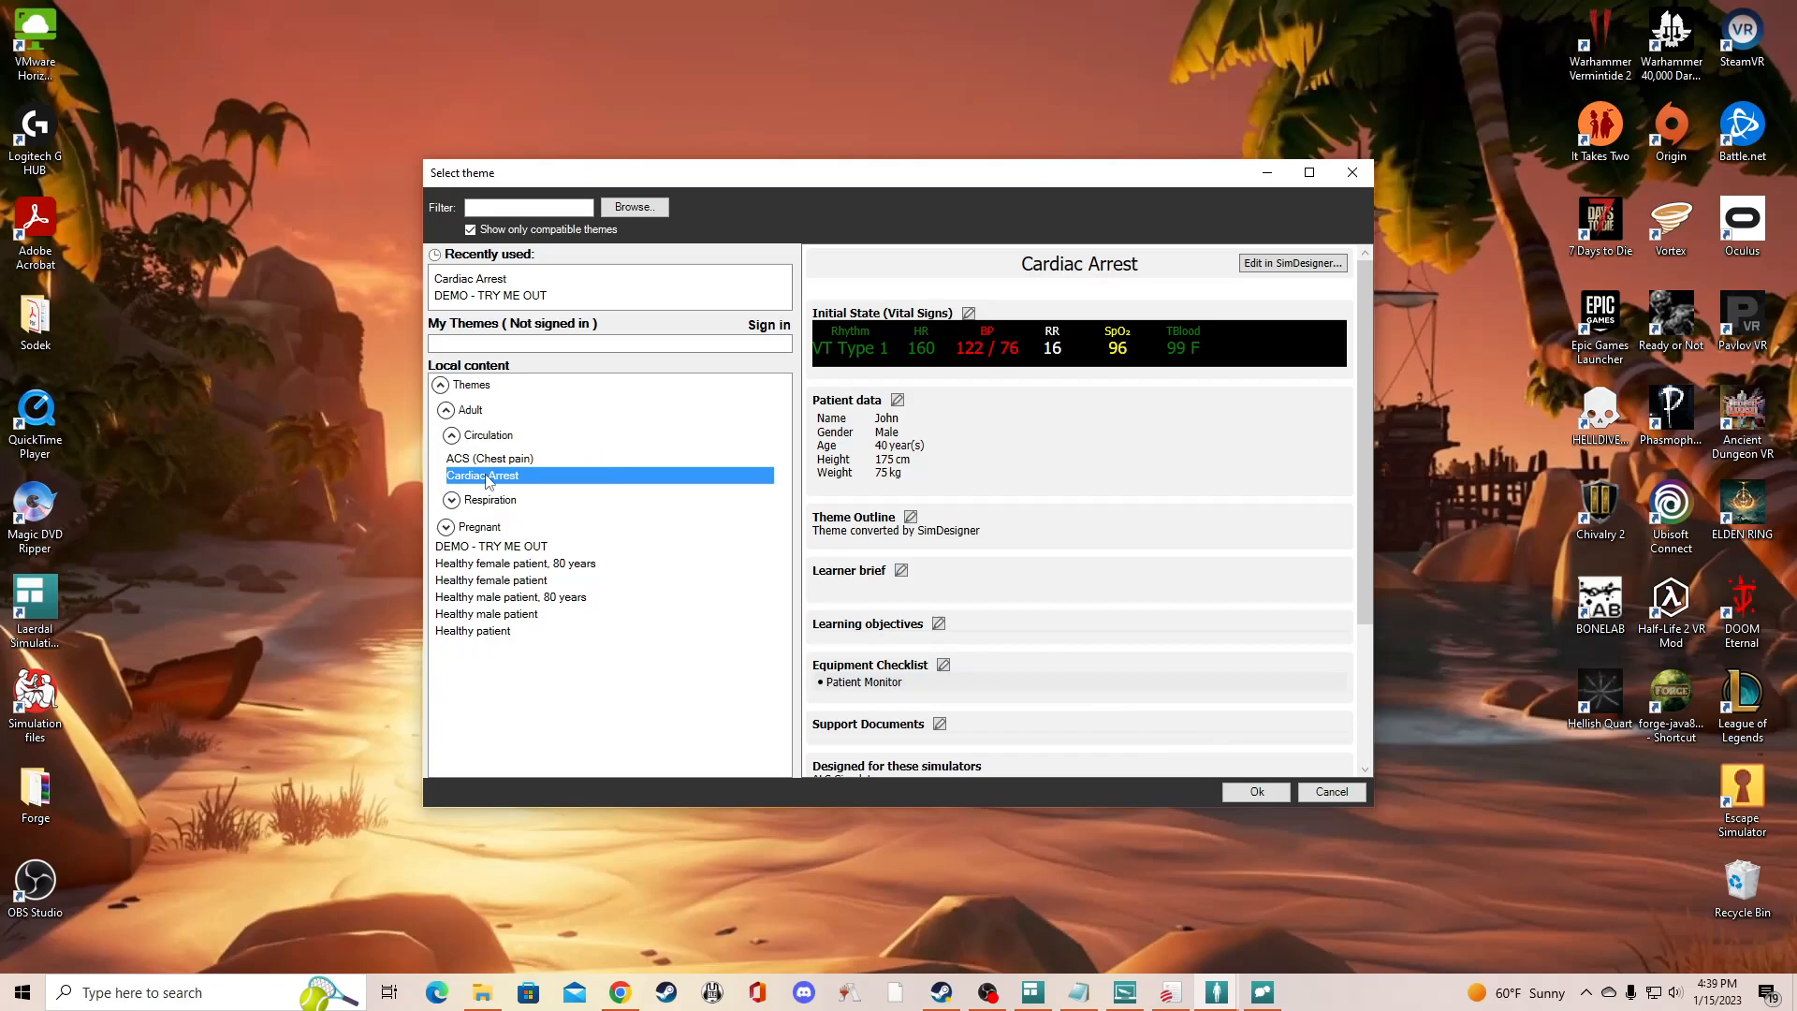
click(1257, 791)
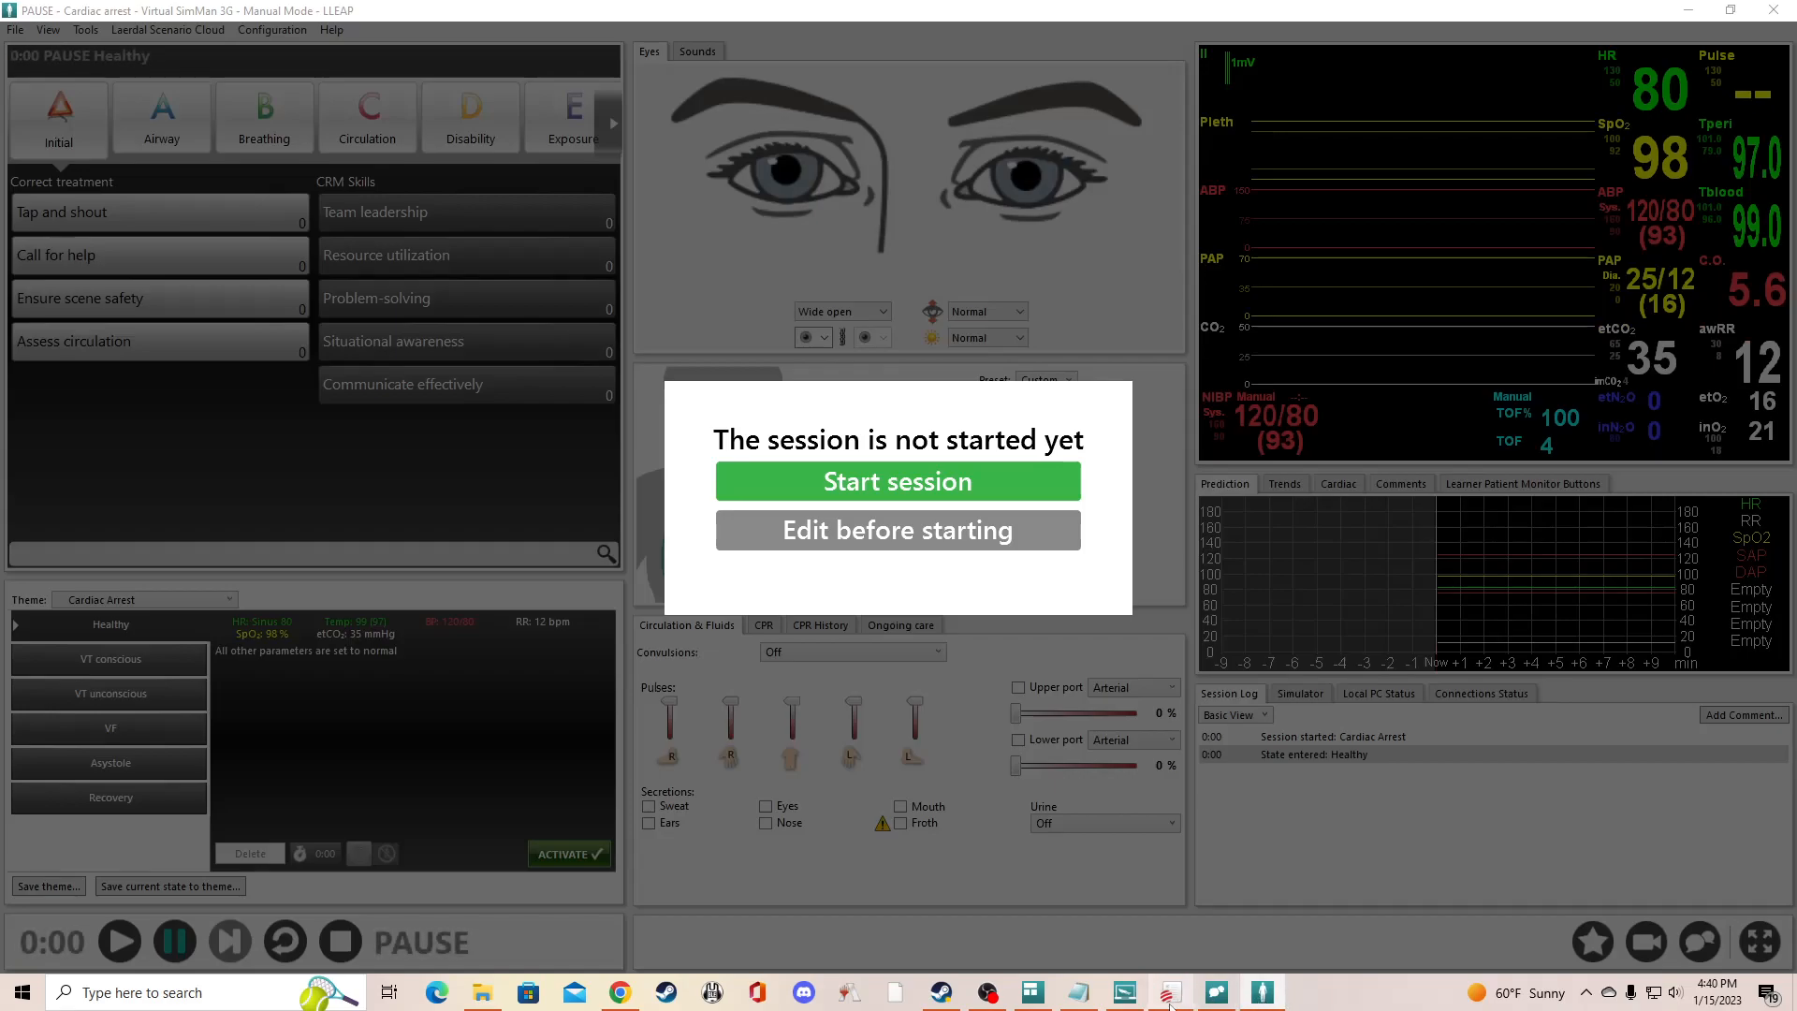
mouse_move(1216, 999)
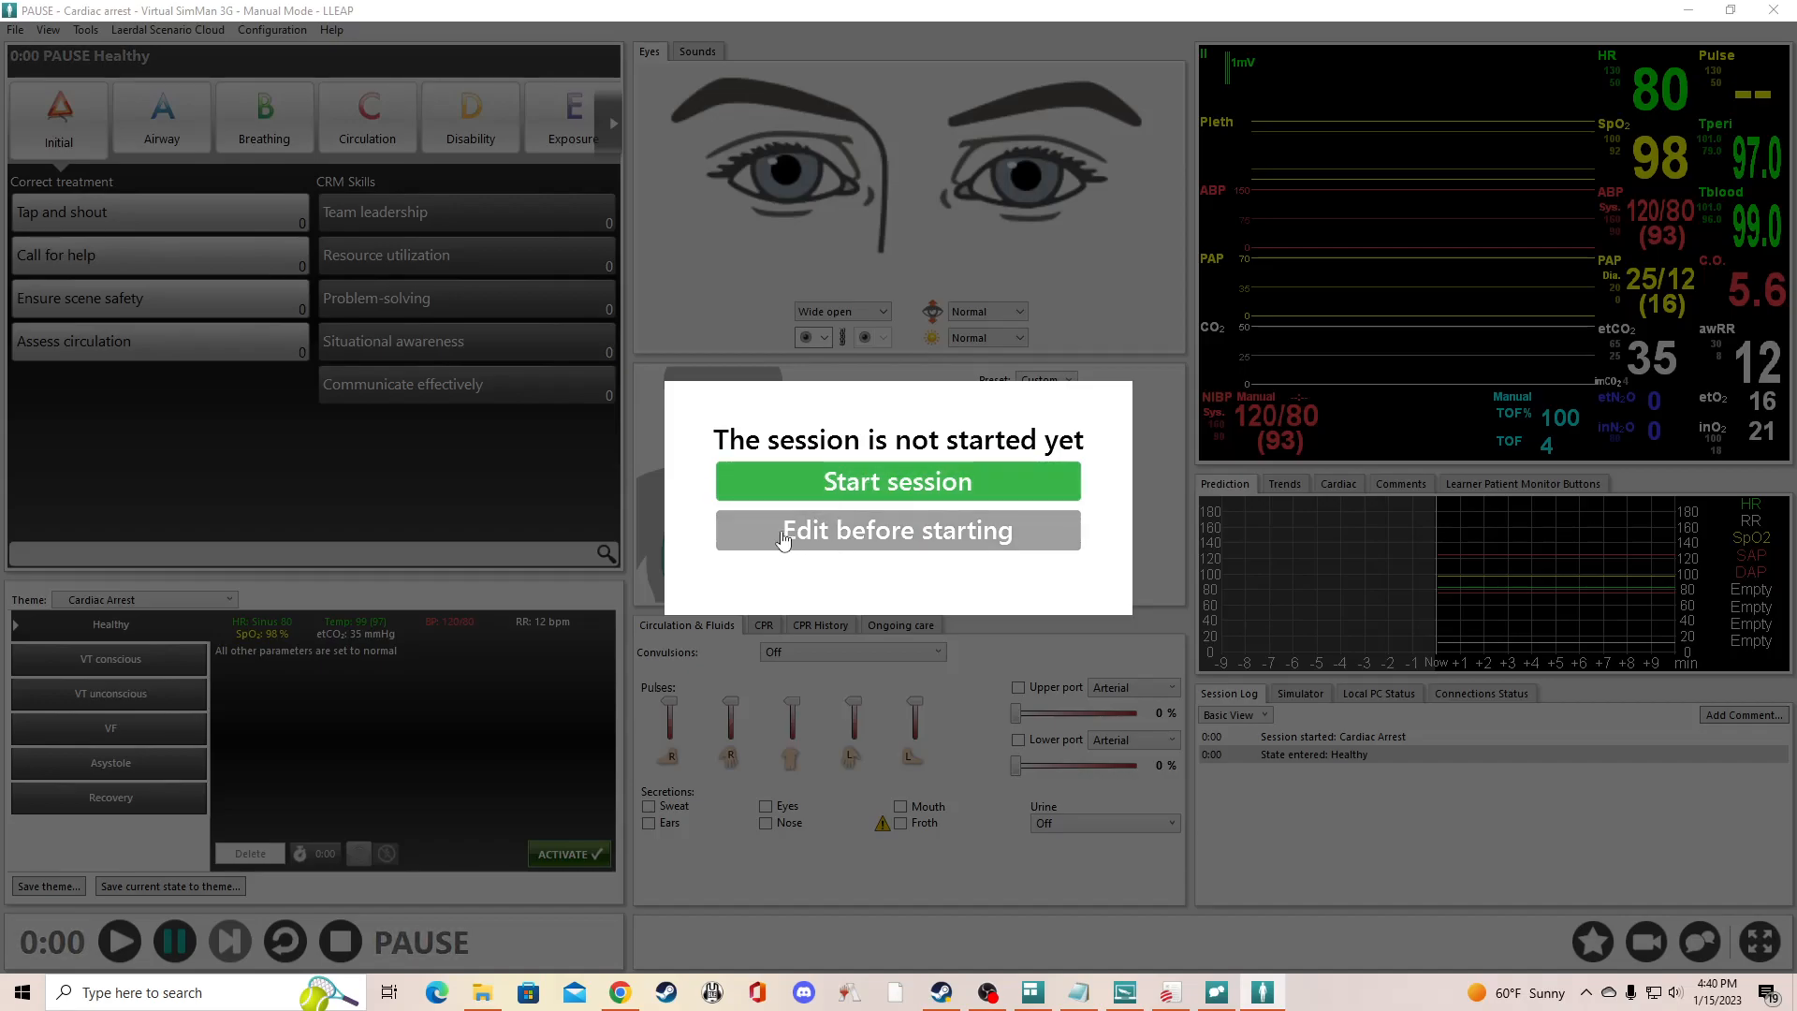
click(926, 540)
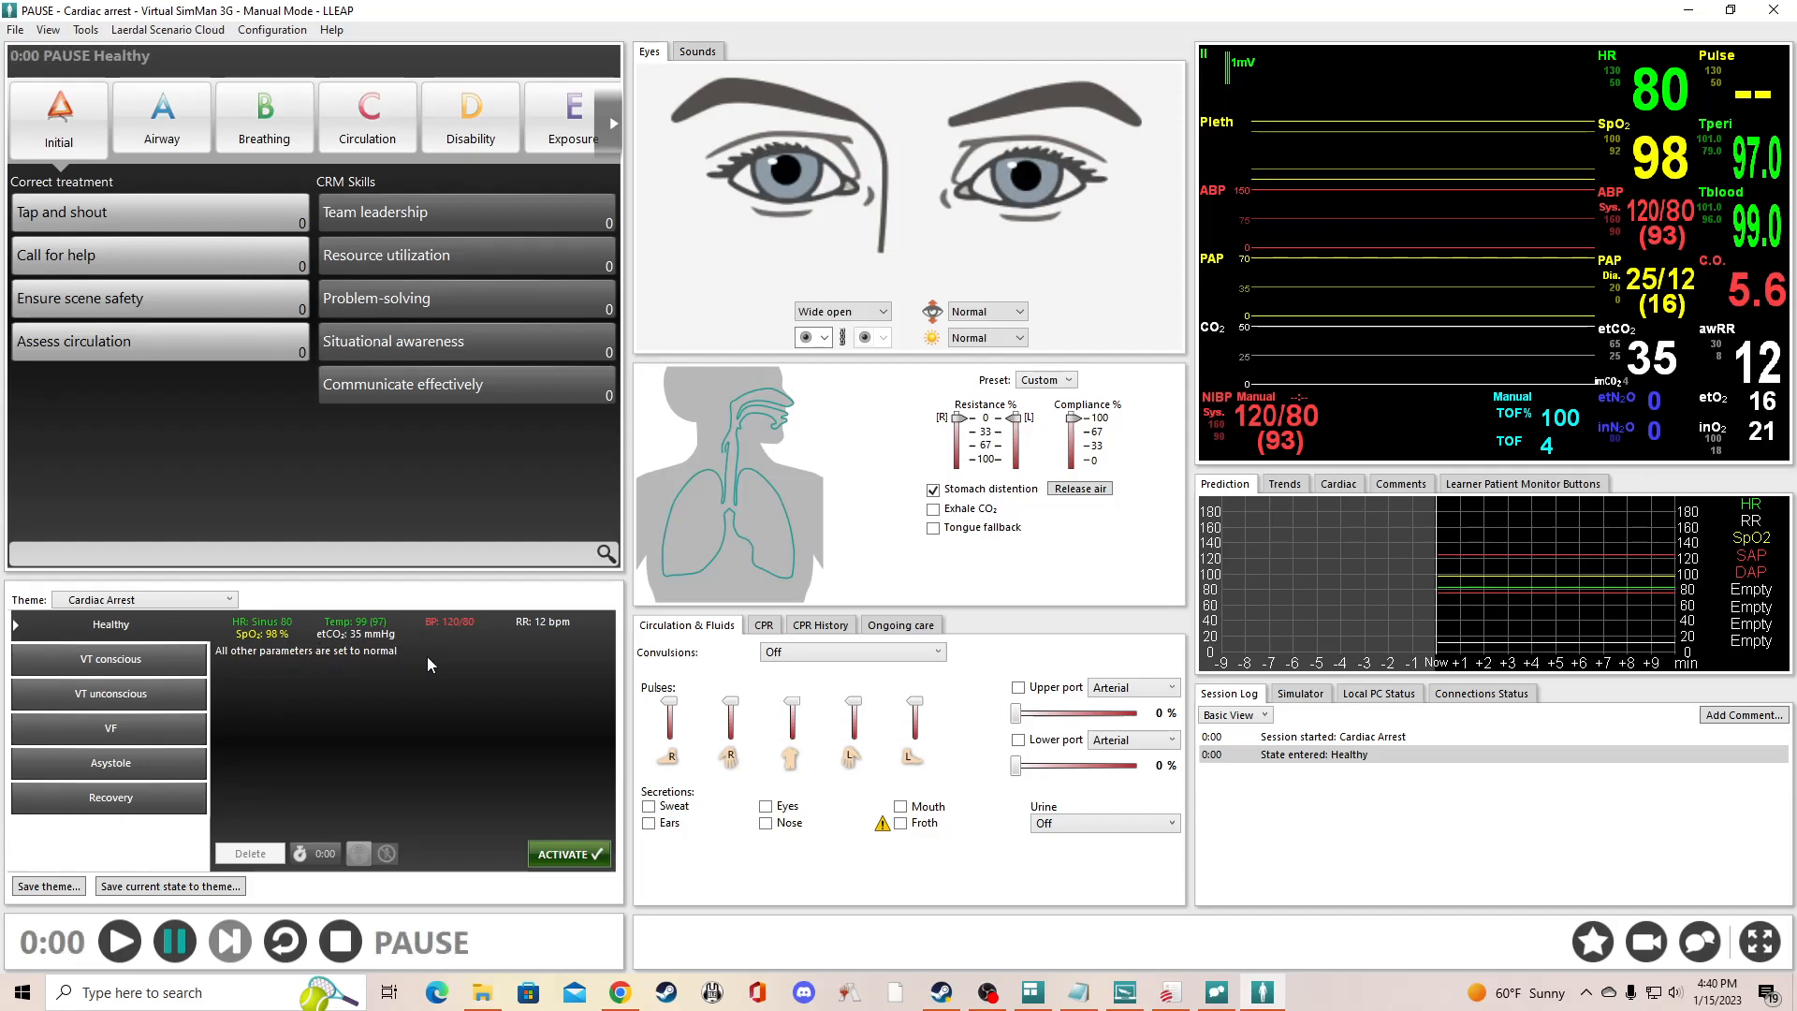
- Switch the session theme to the adult Pneumothorax theme and back to Cardiac Arrest
click(234, 603)
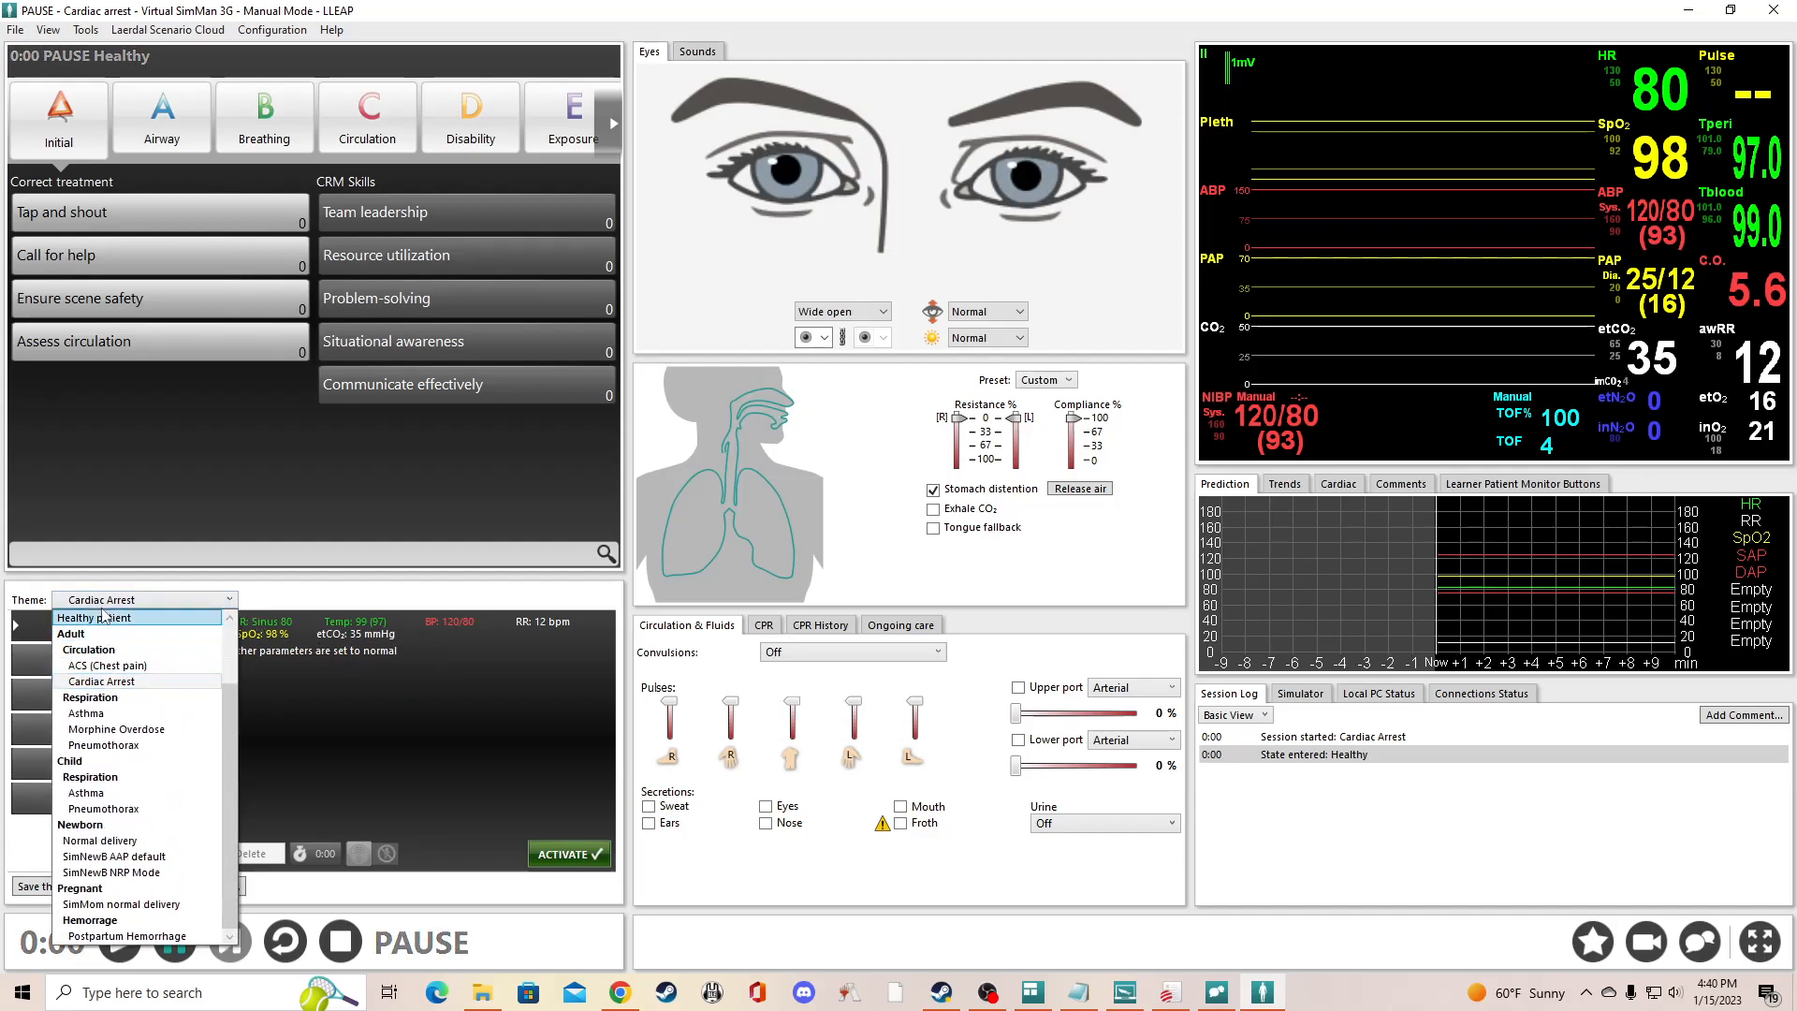
click(132, 760)
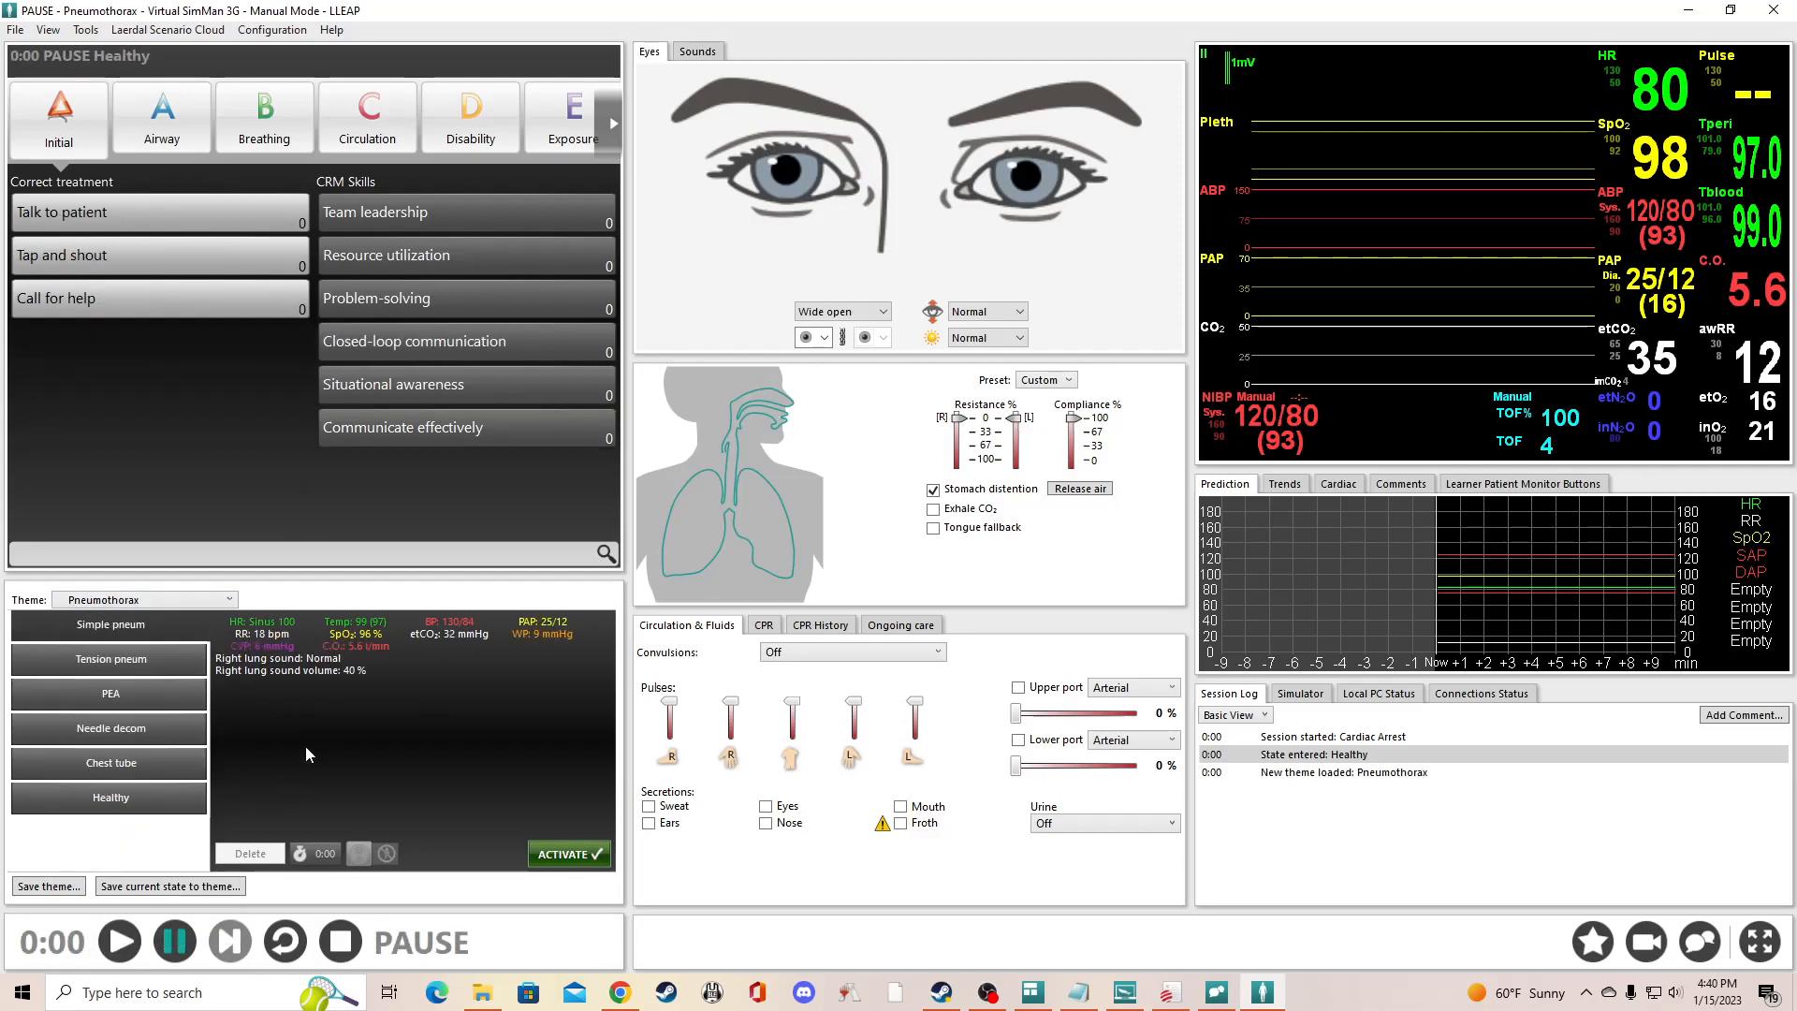
click(140, 601)
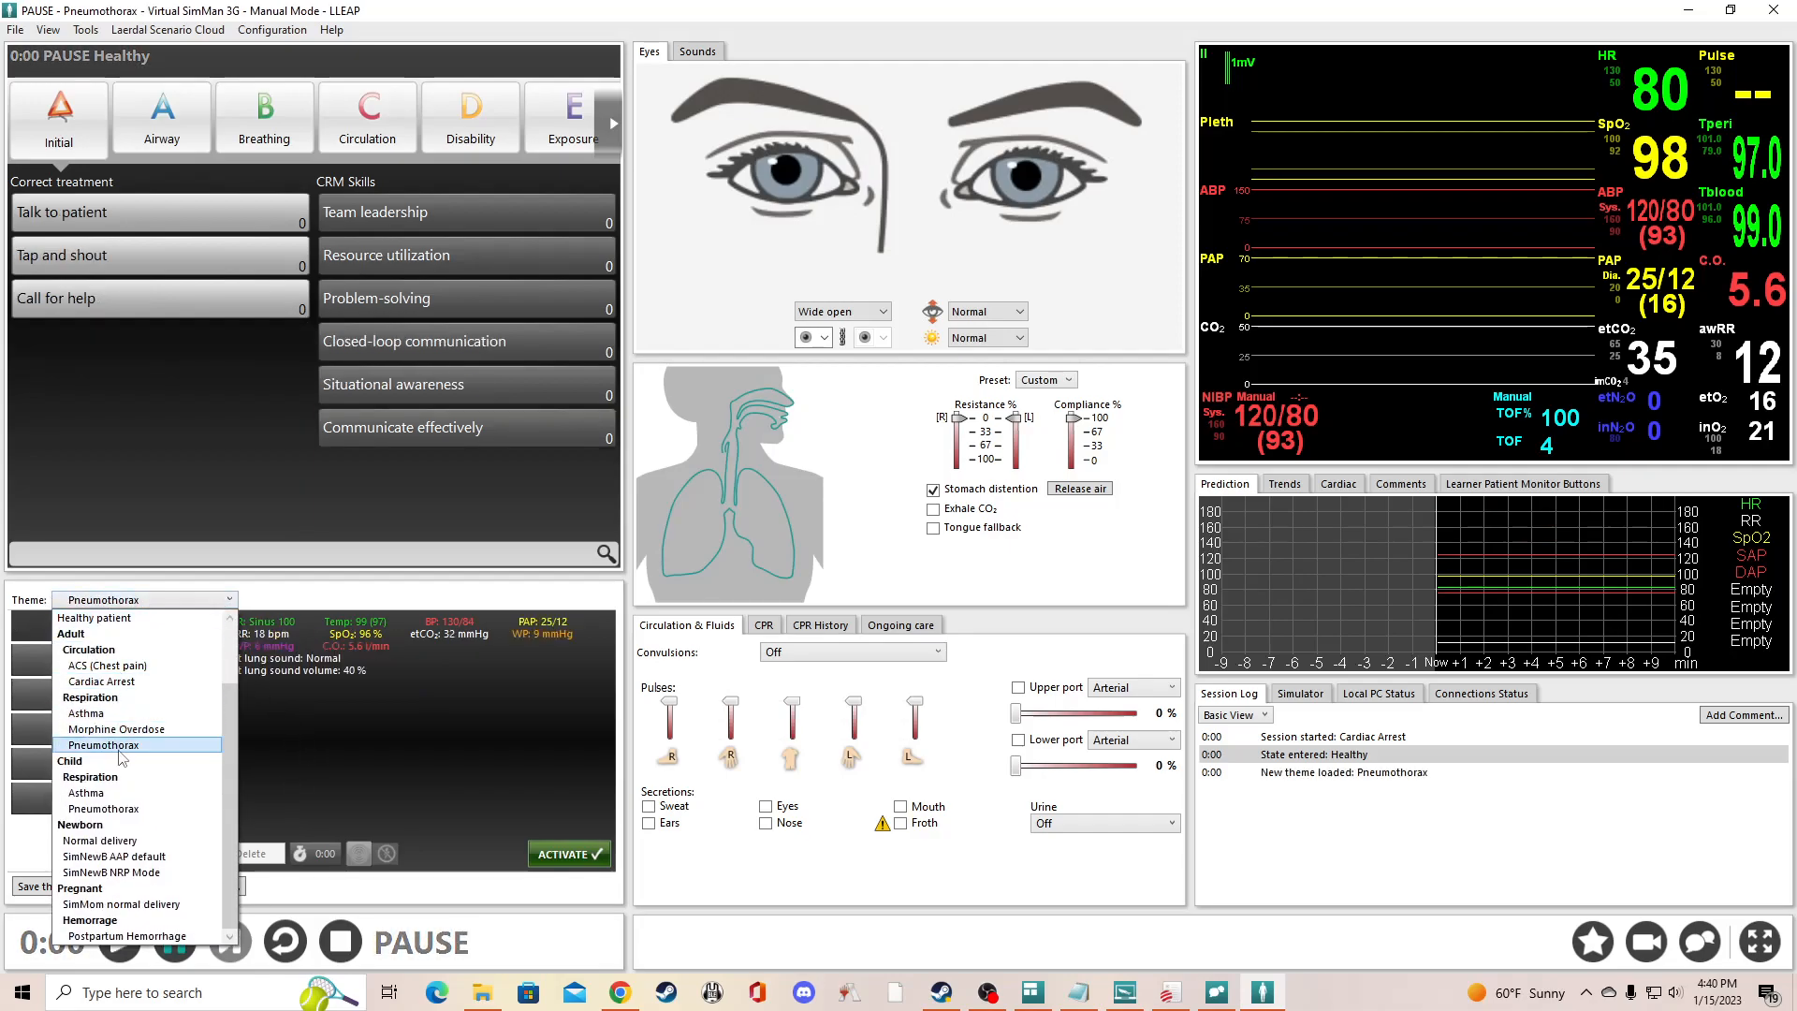
click(124, 739)
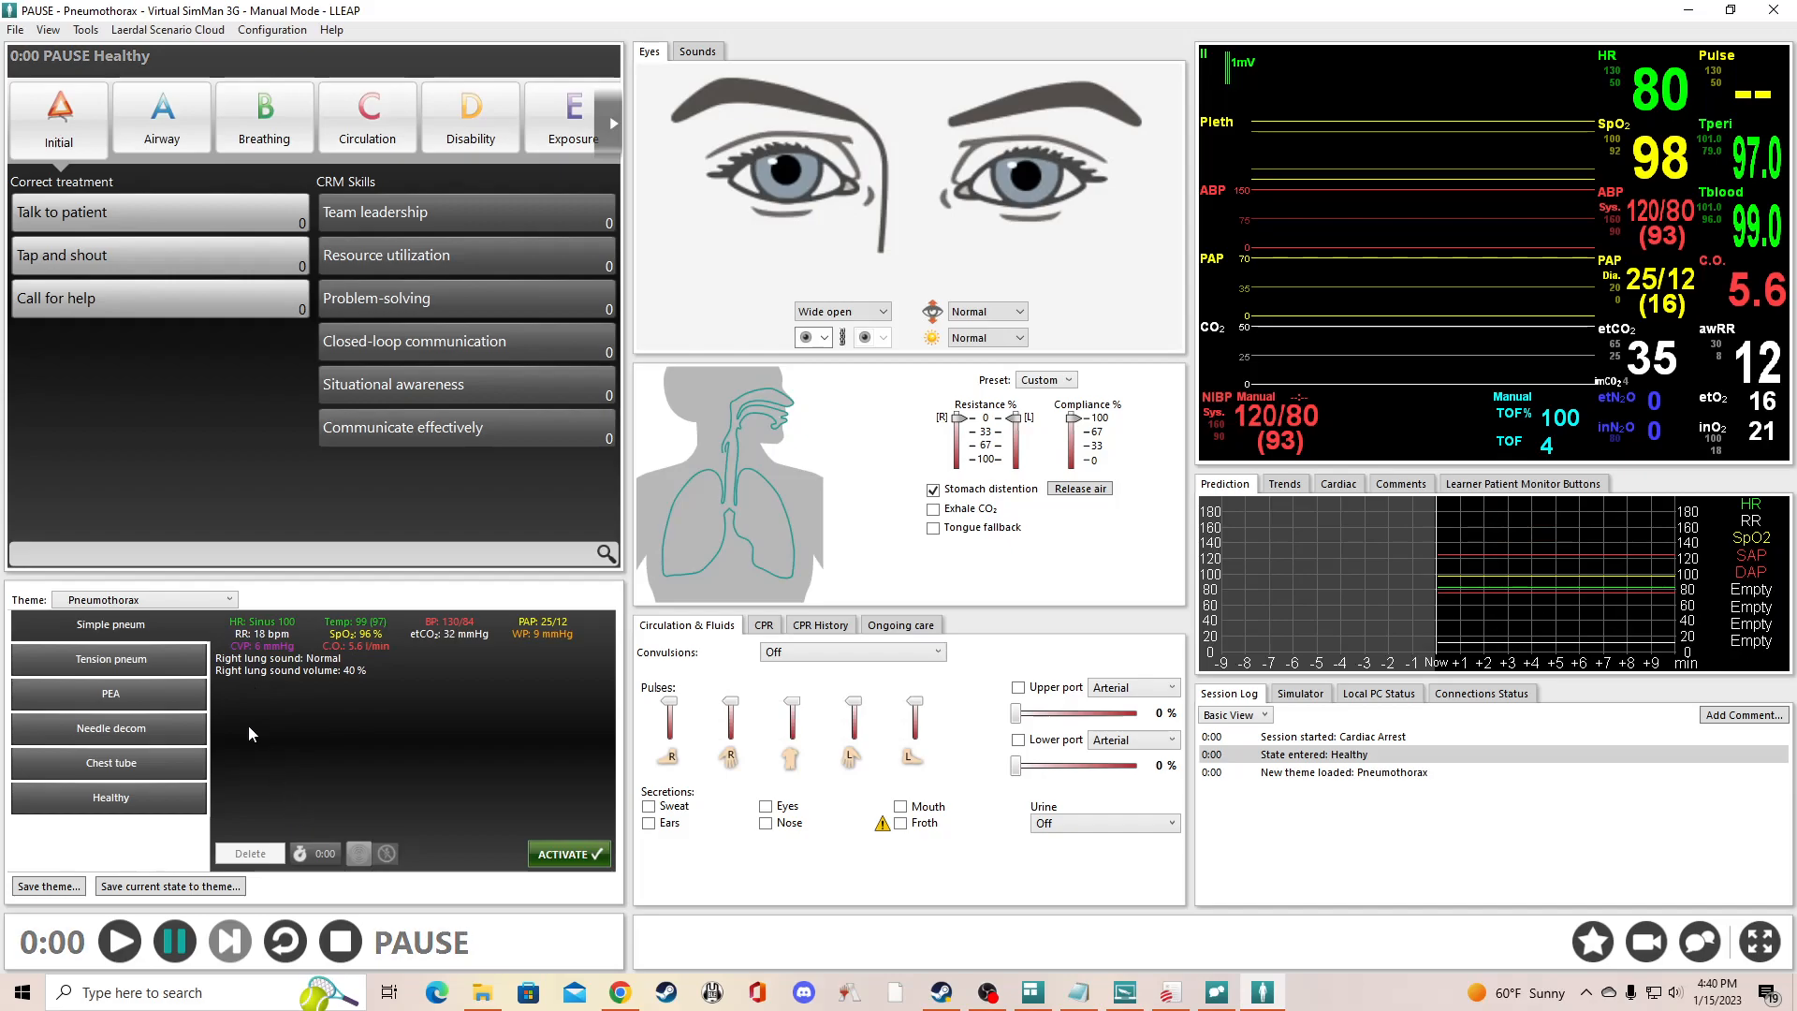
click(159, 599)
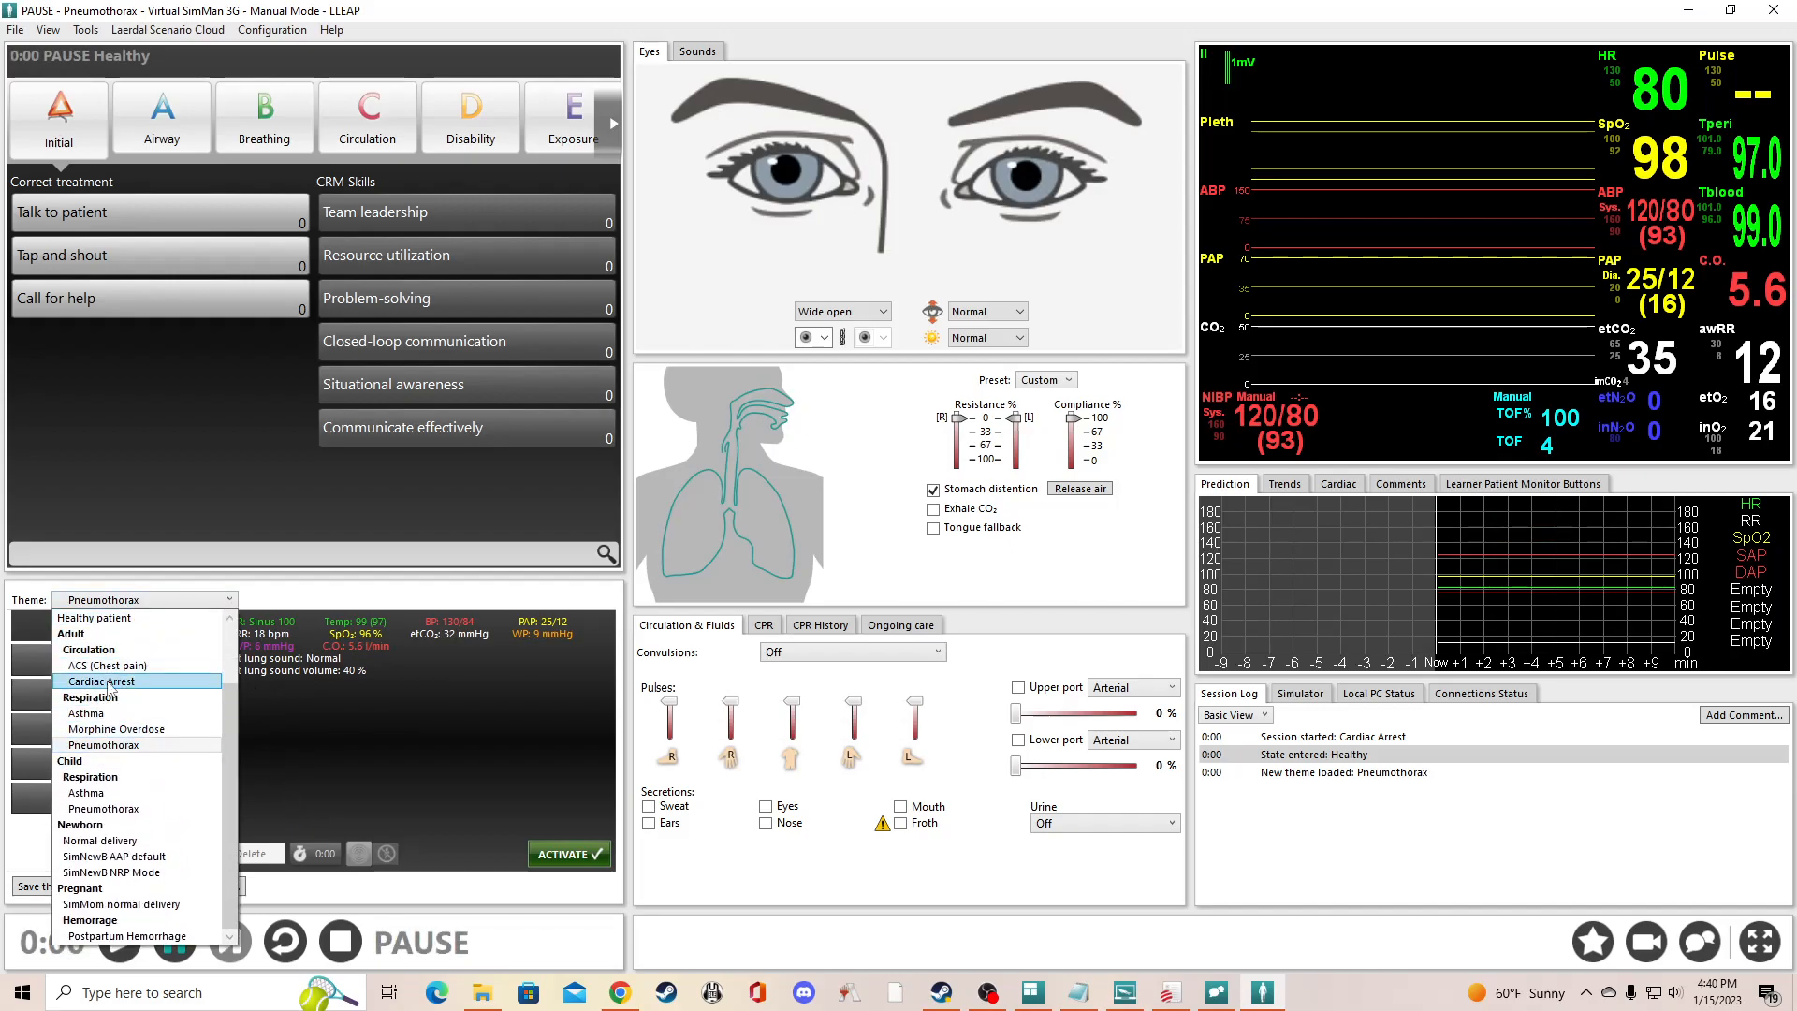
click(110, 682)
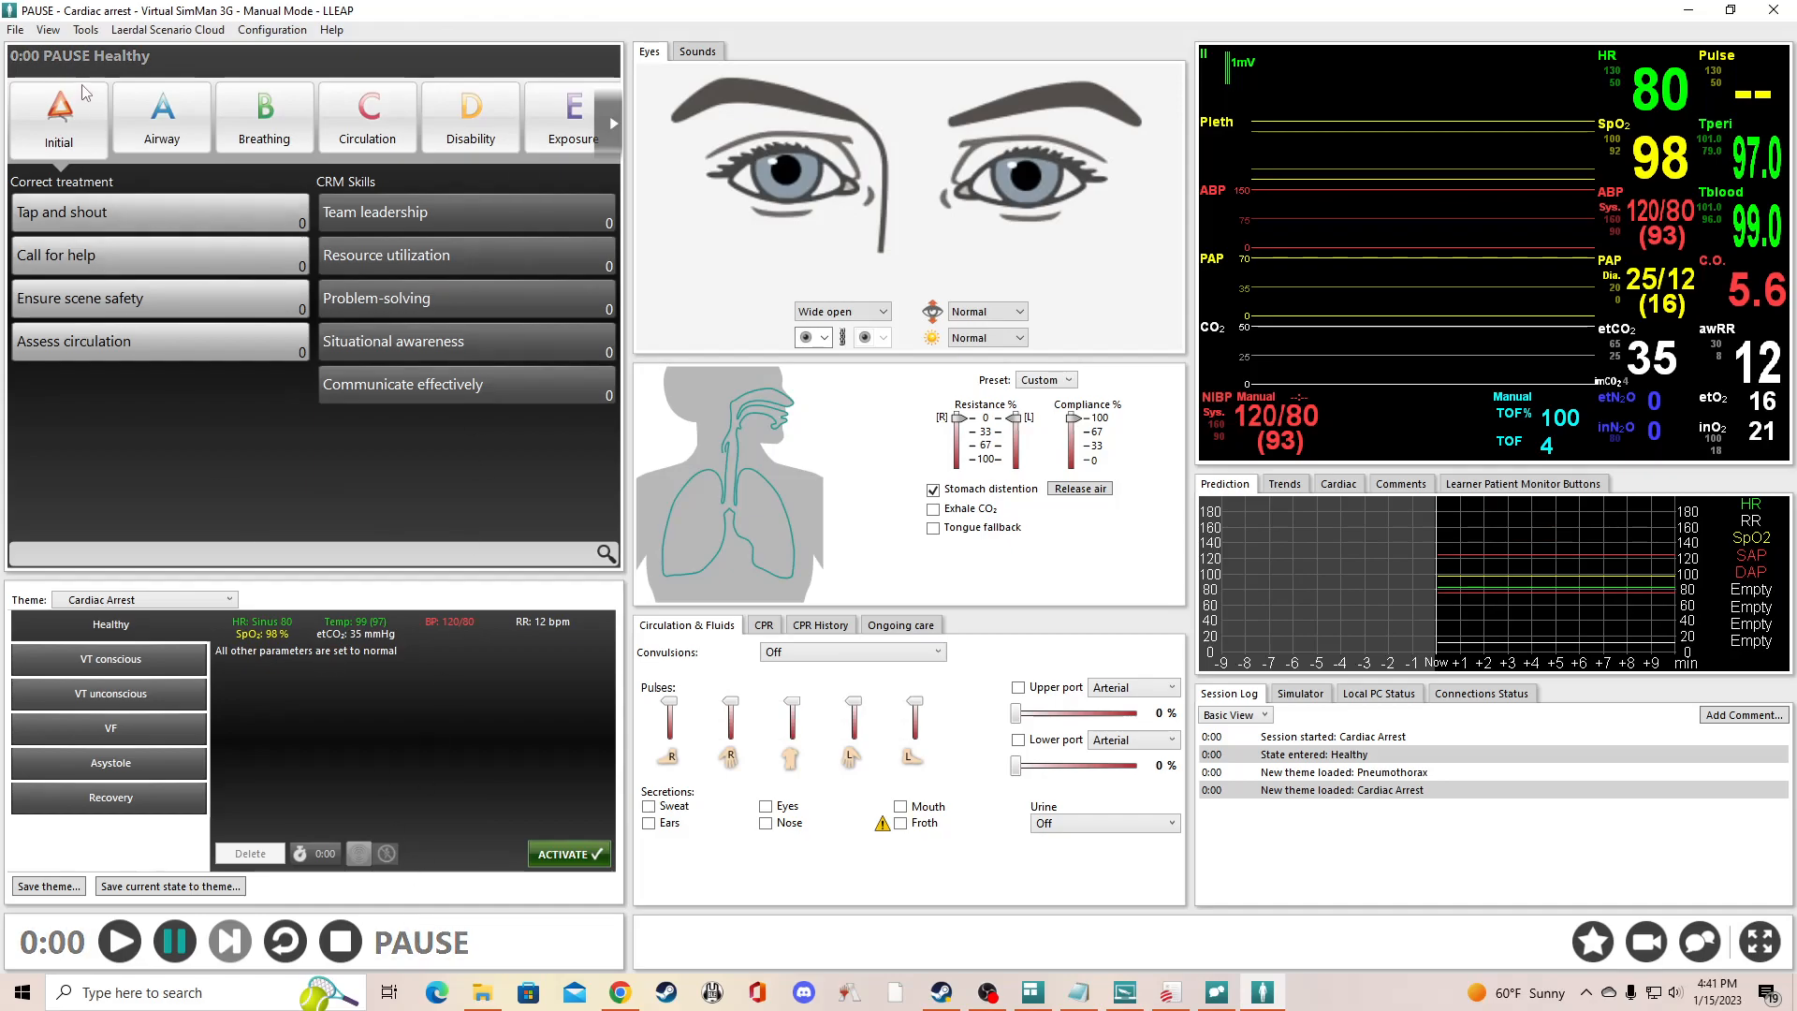
- Reset the session's window layout to the default
click(49, 31)
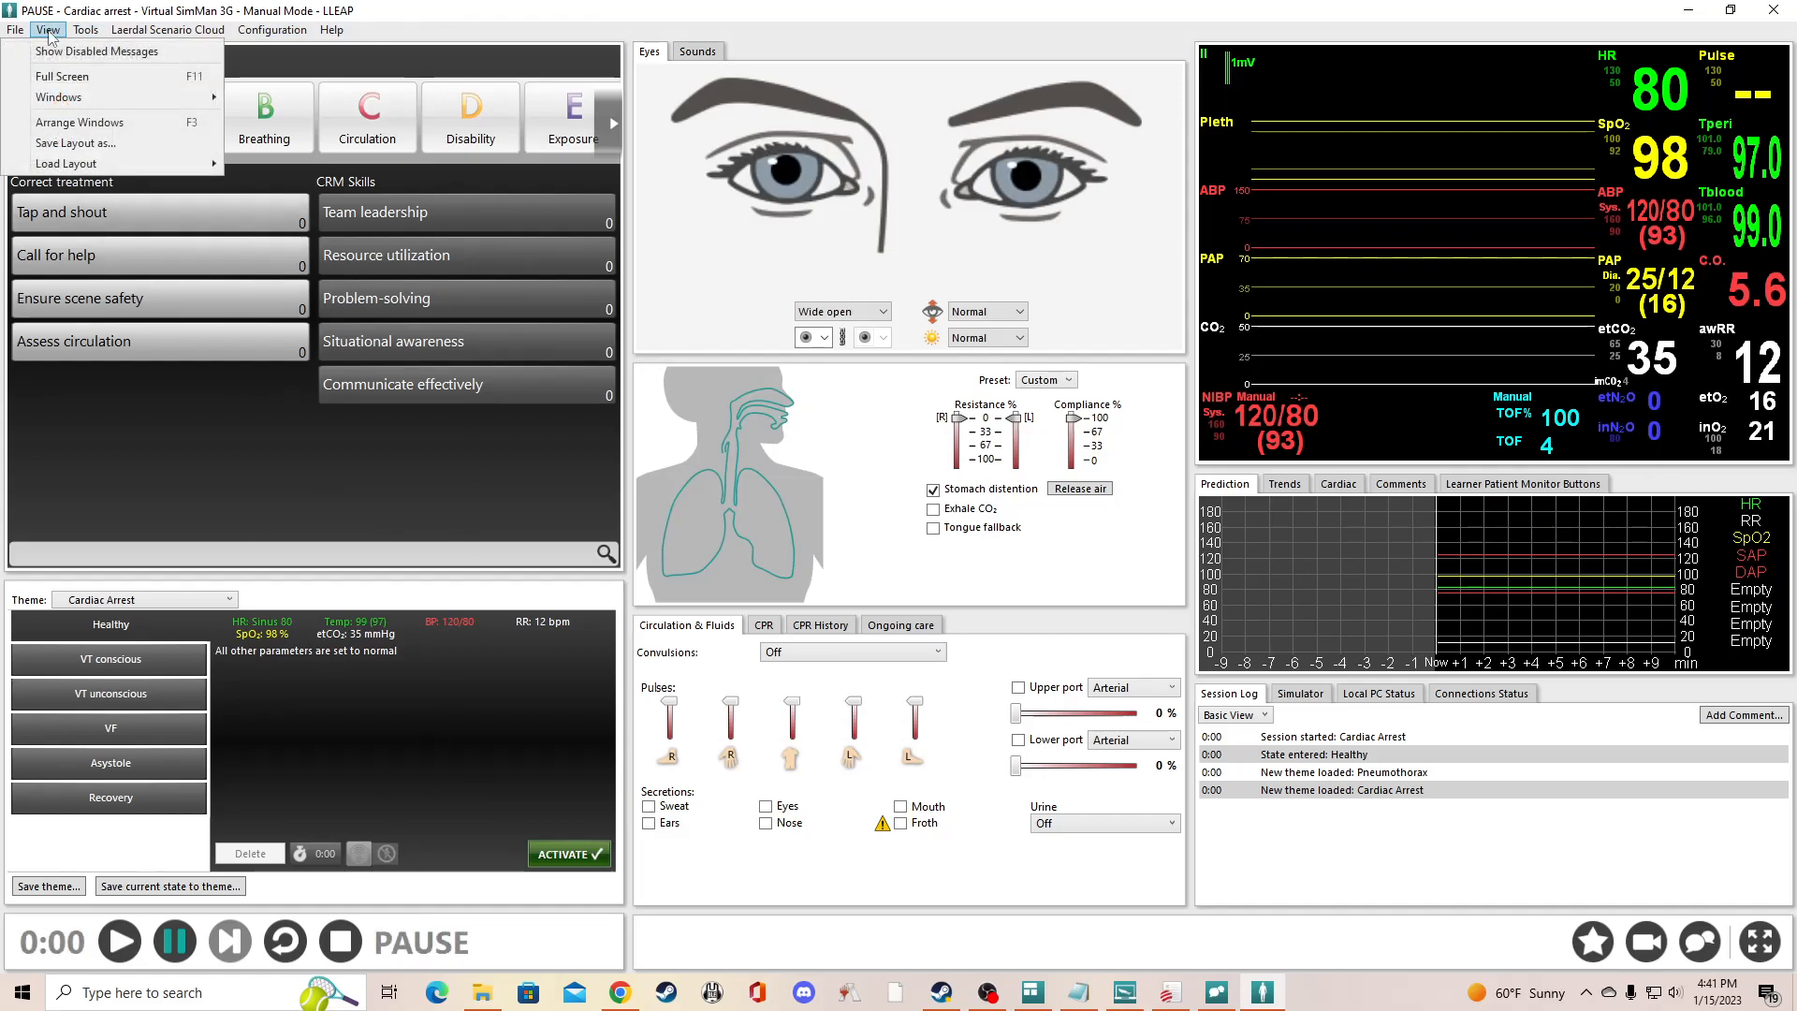
mouse_move(89, 168)
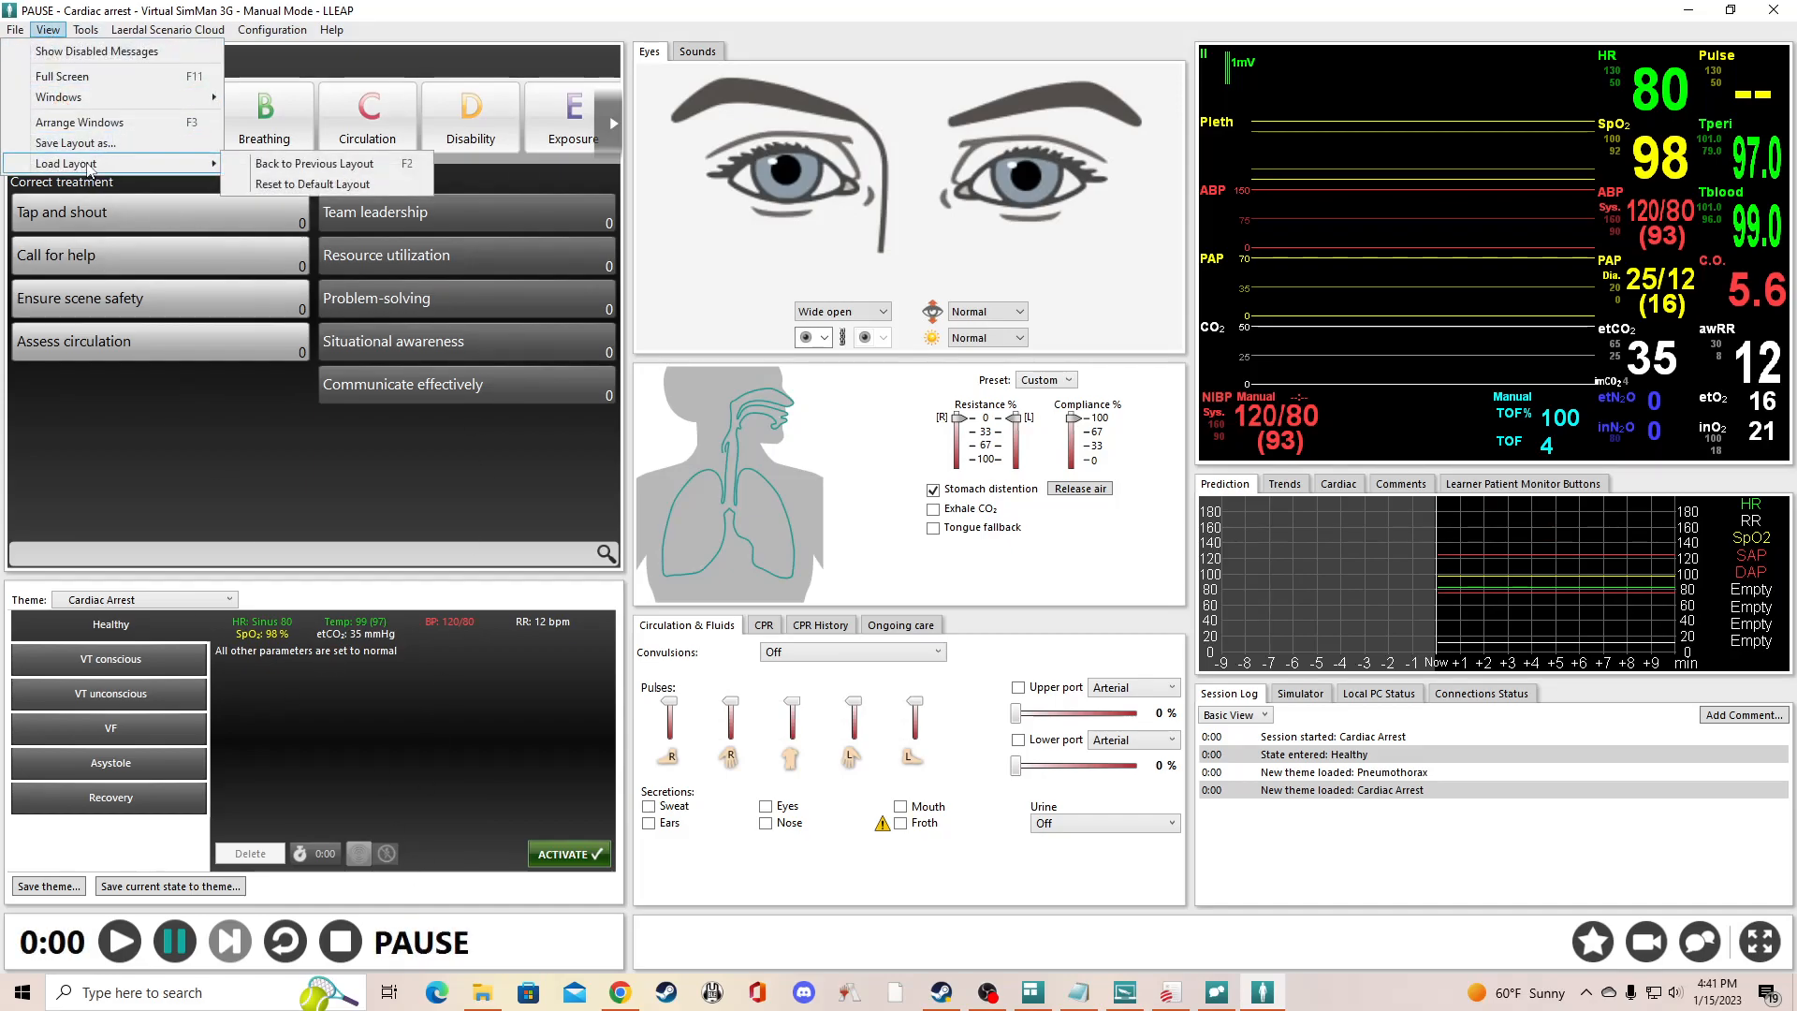
click(327, 185)
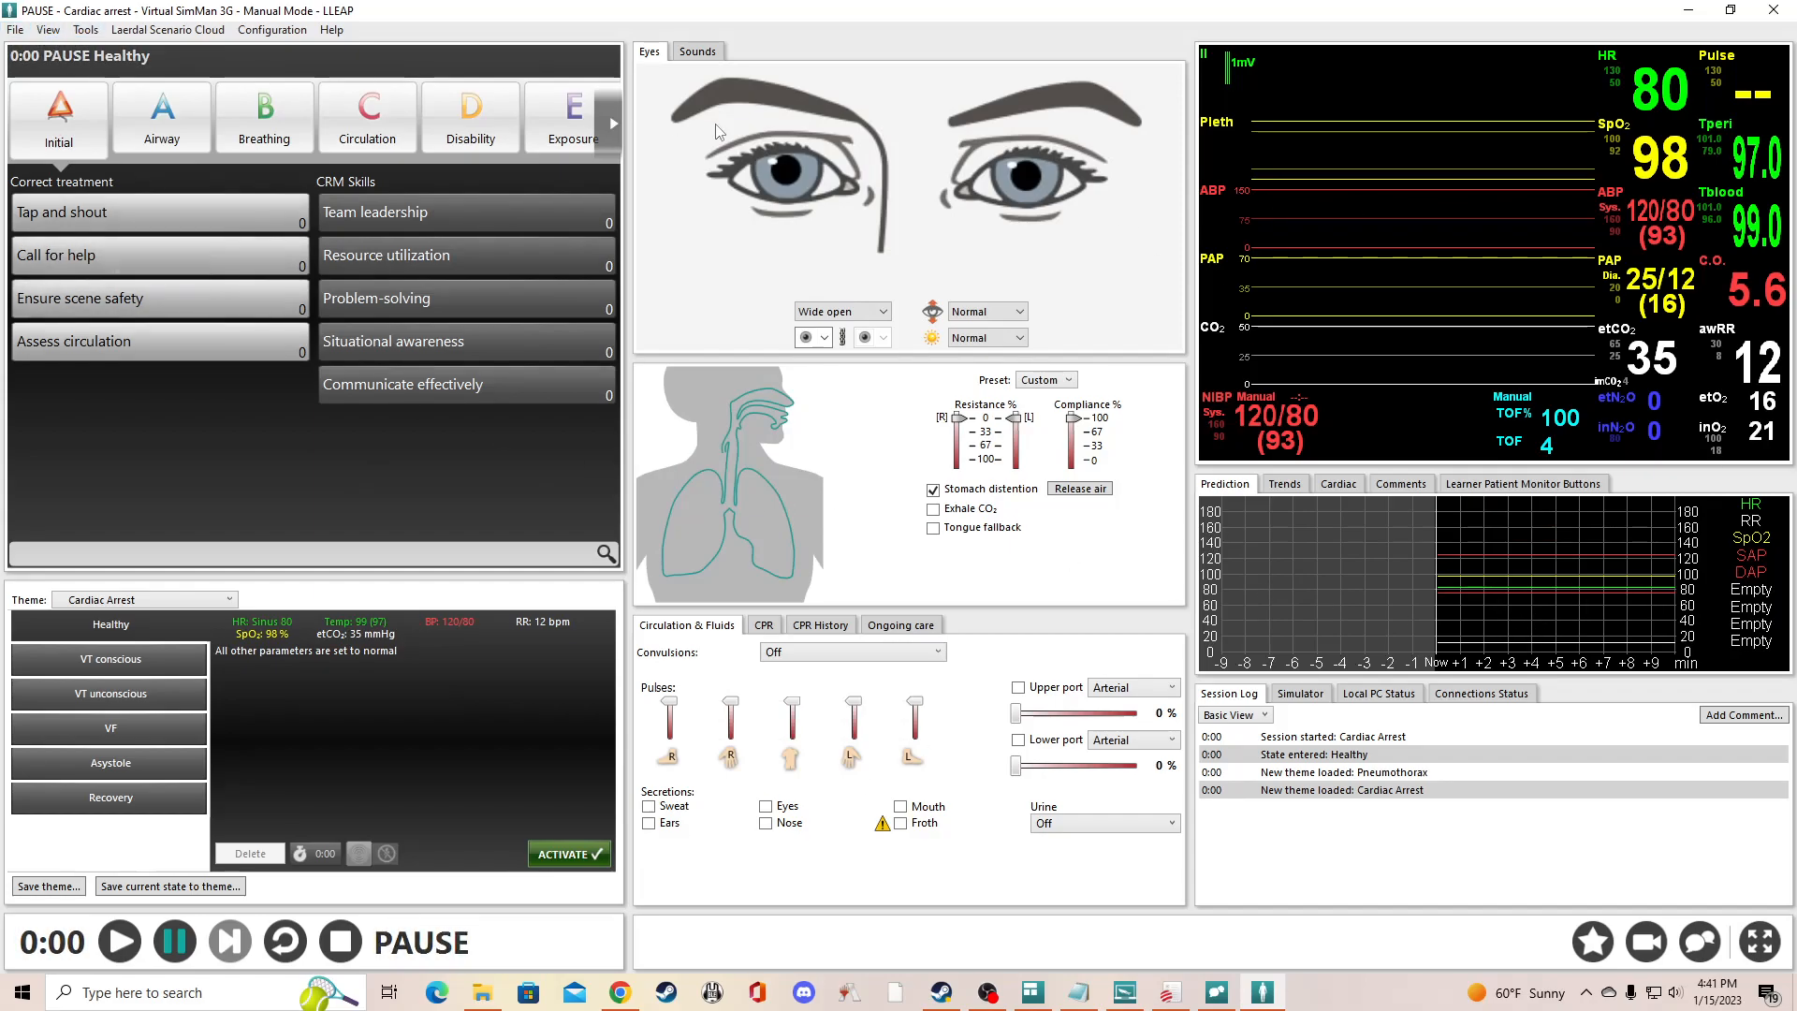
- Compare the patient's Eyes and Sounds windows, and turn on window arranging
click(697, 52)
click(647, 52)
click(697, 53)
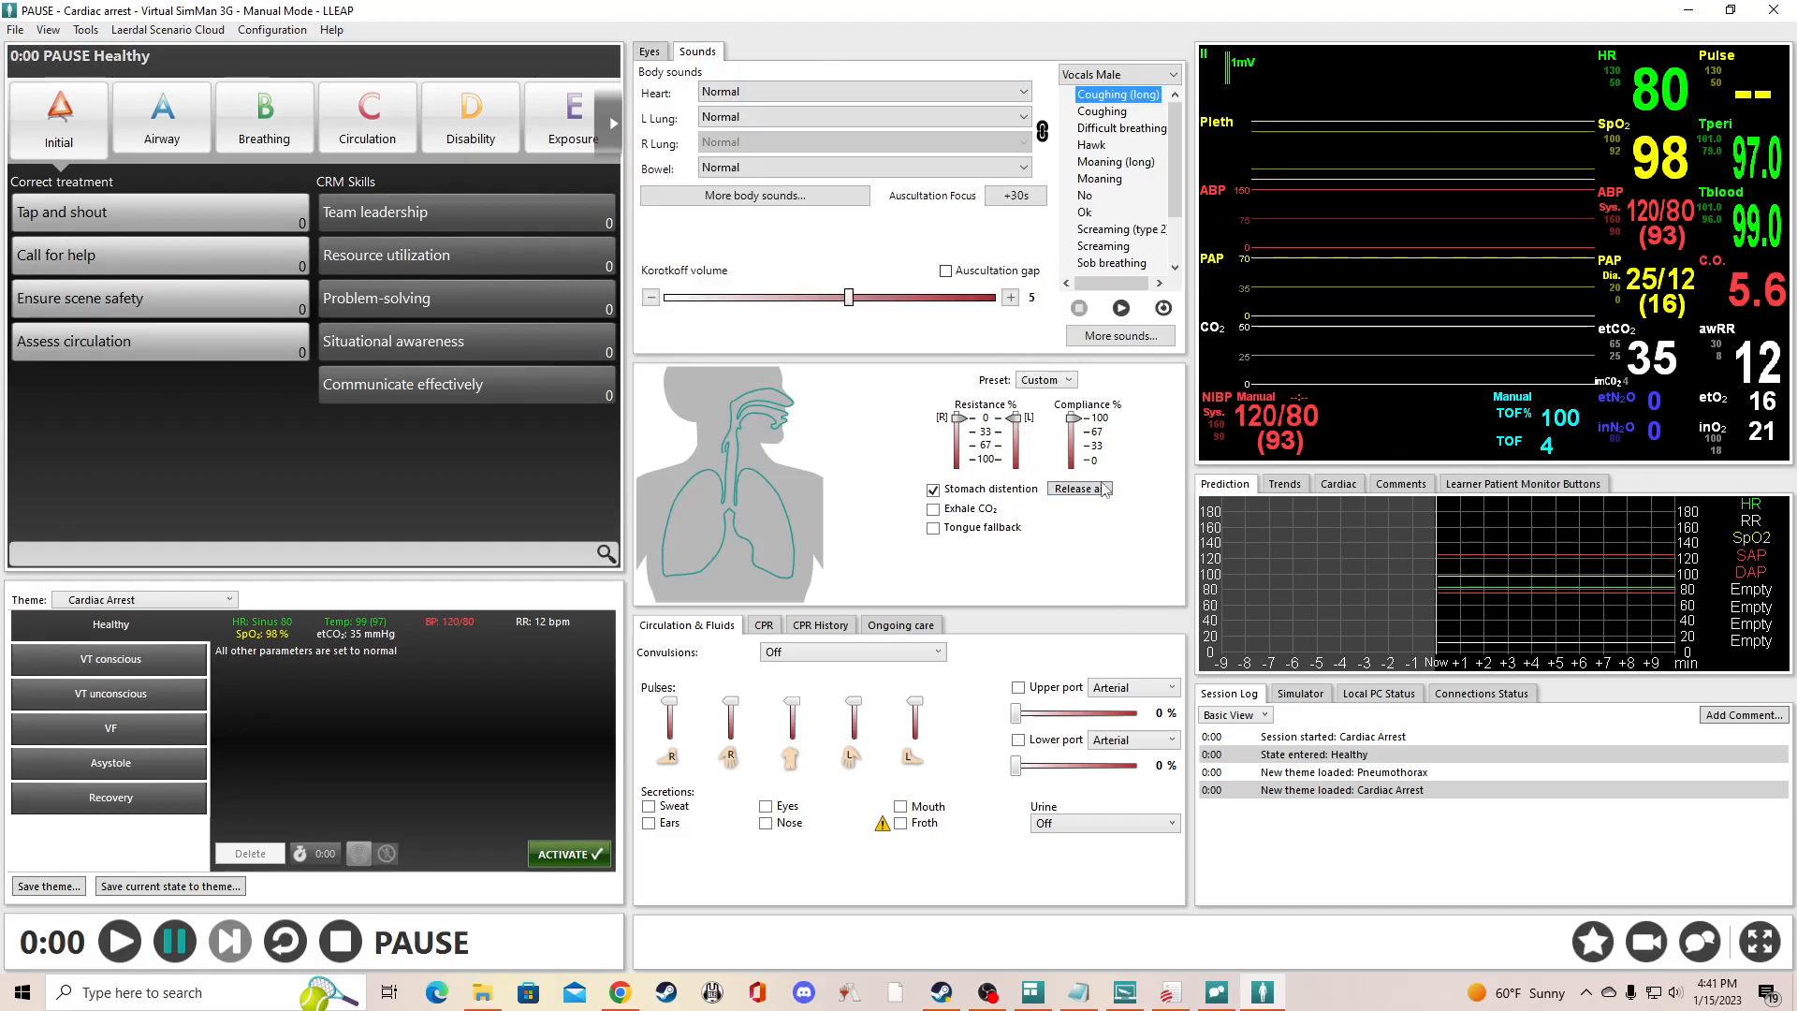
click(52, 29)
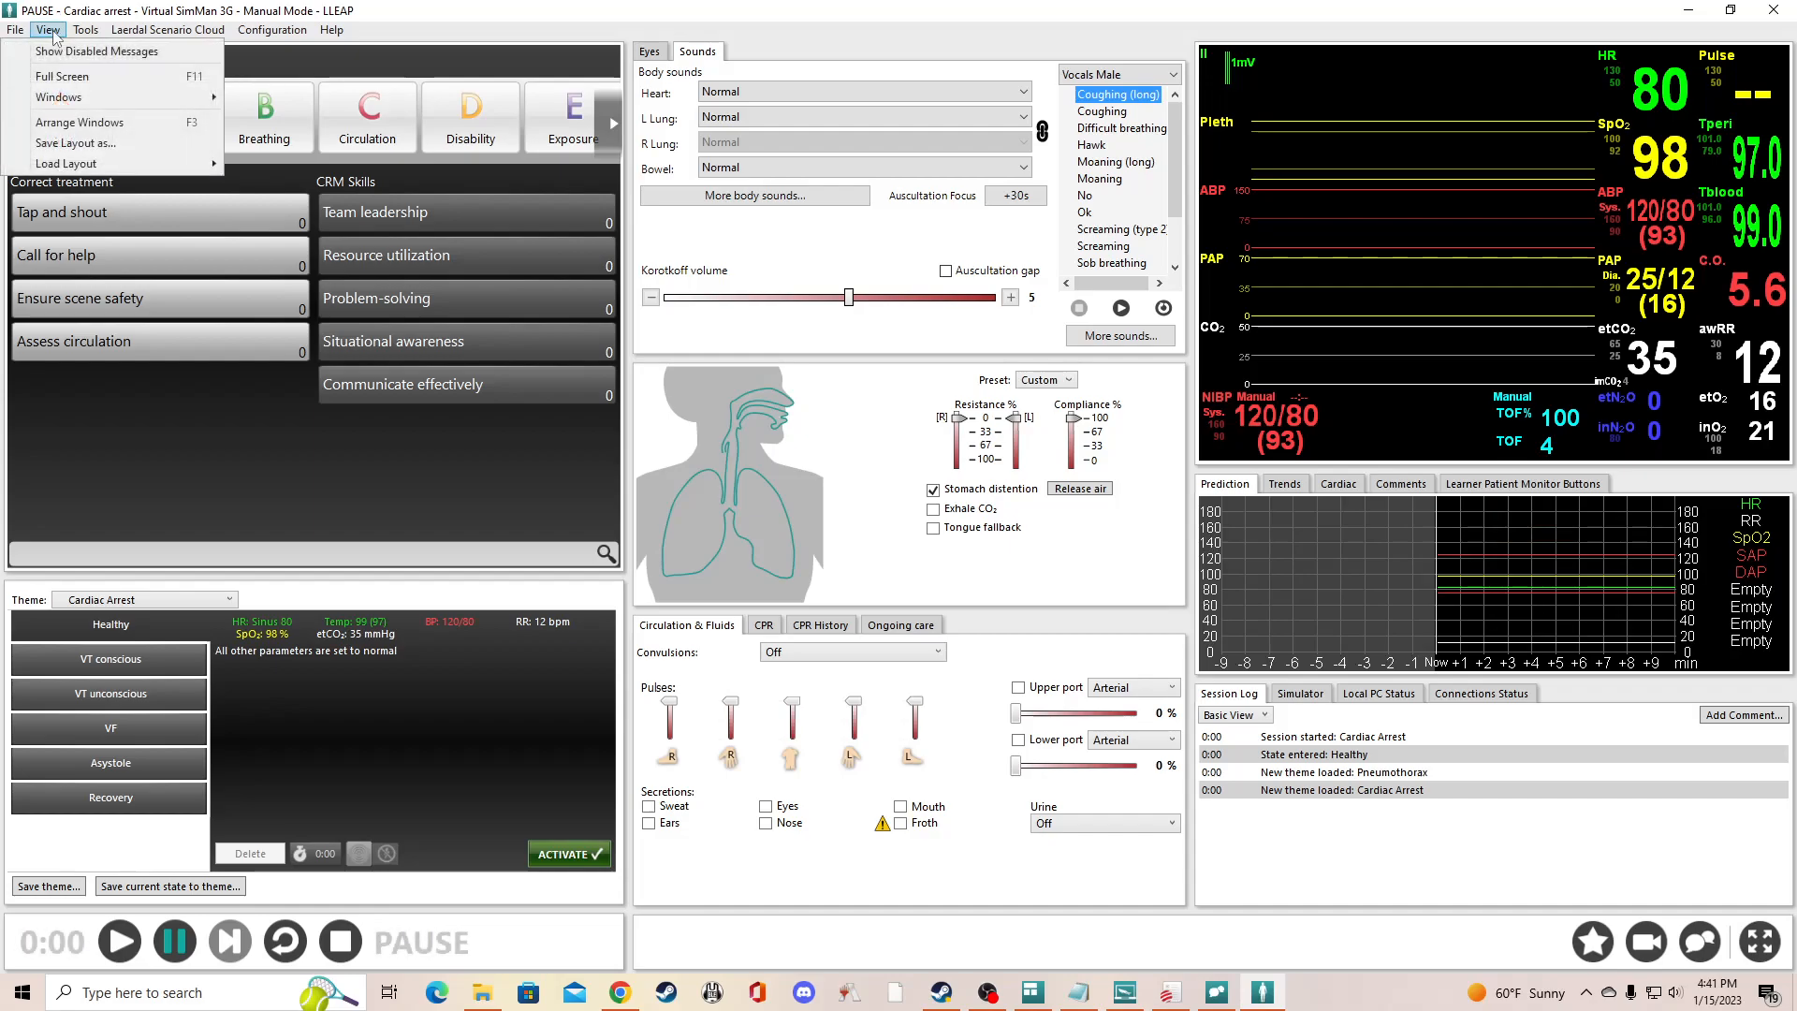
mouse_move(78, 164)
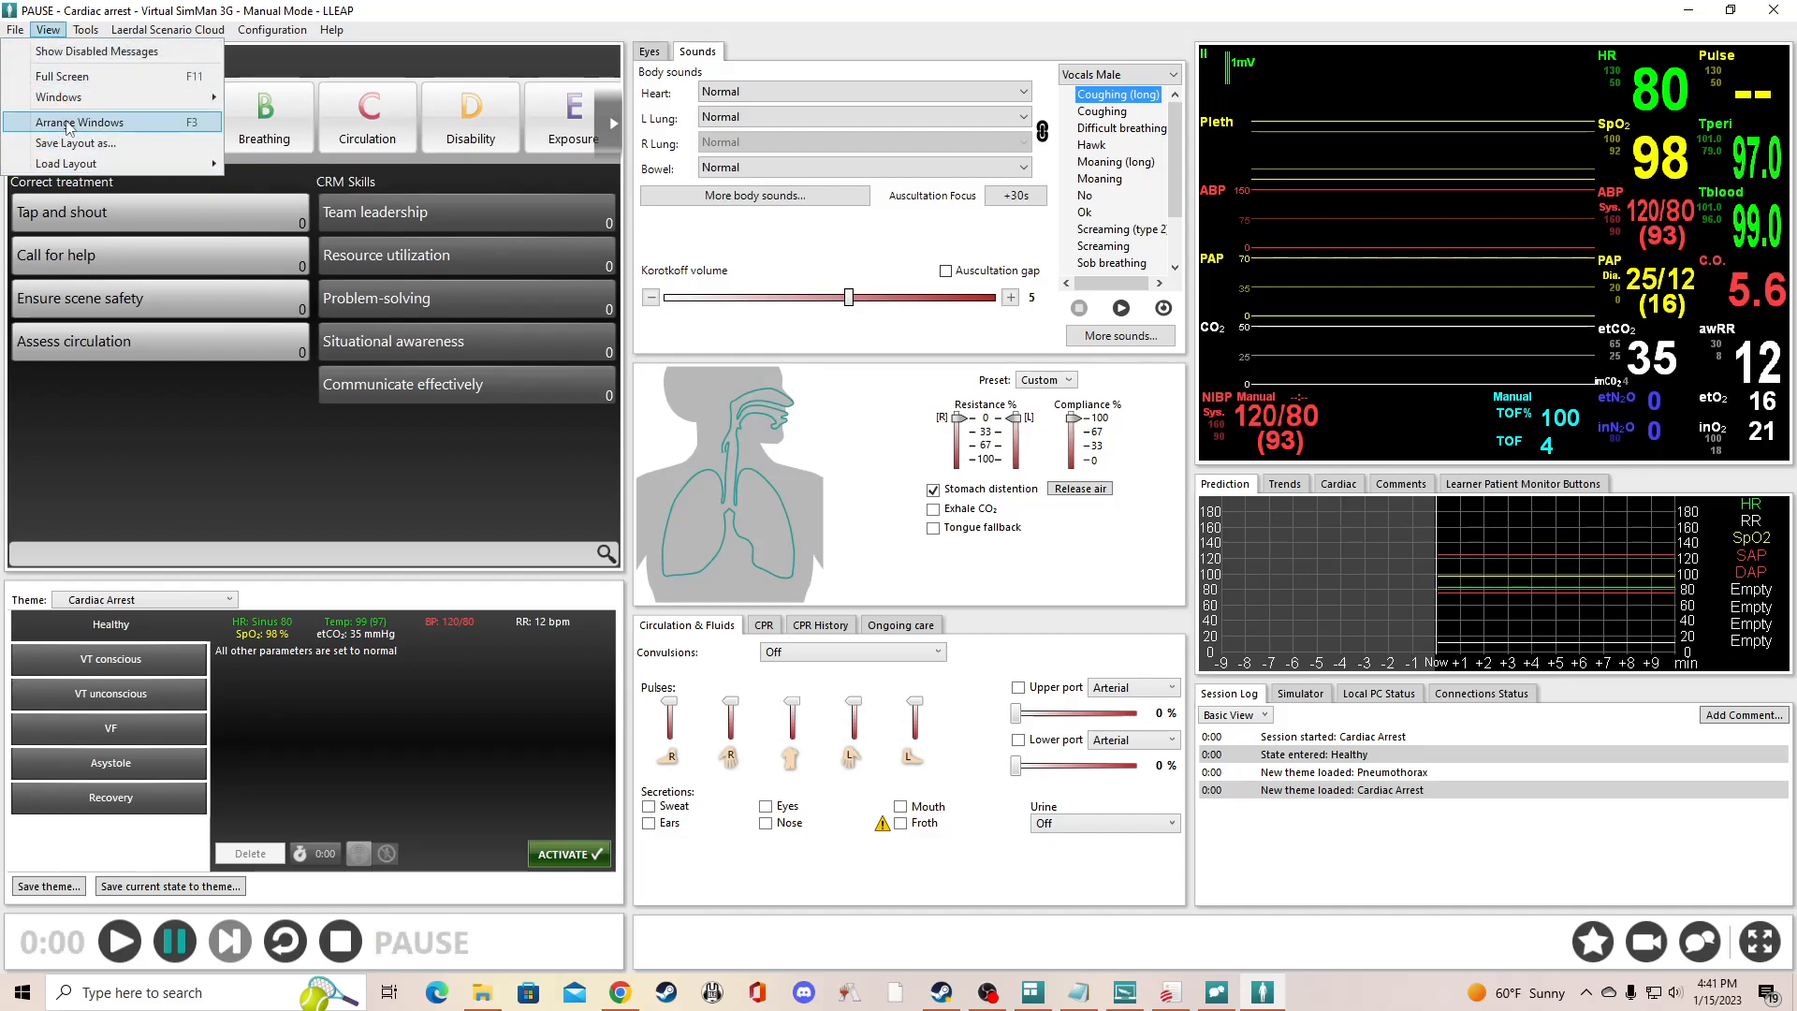
click(67, 123)
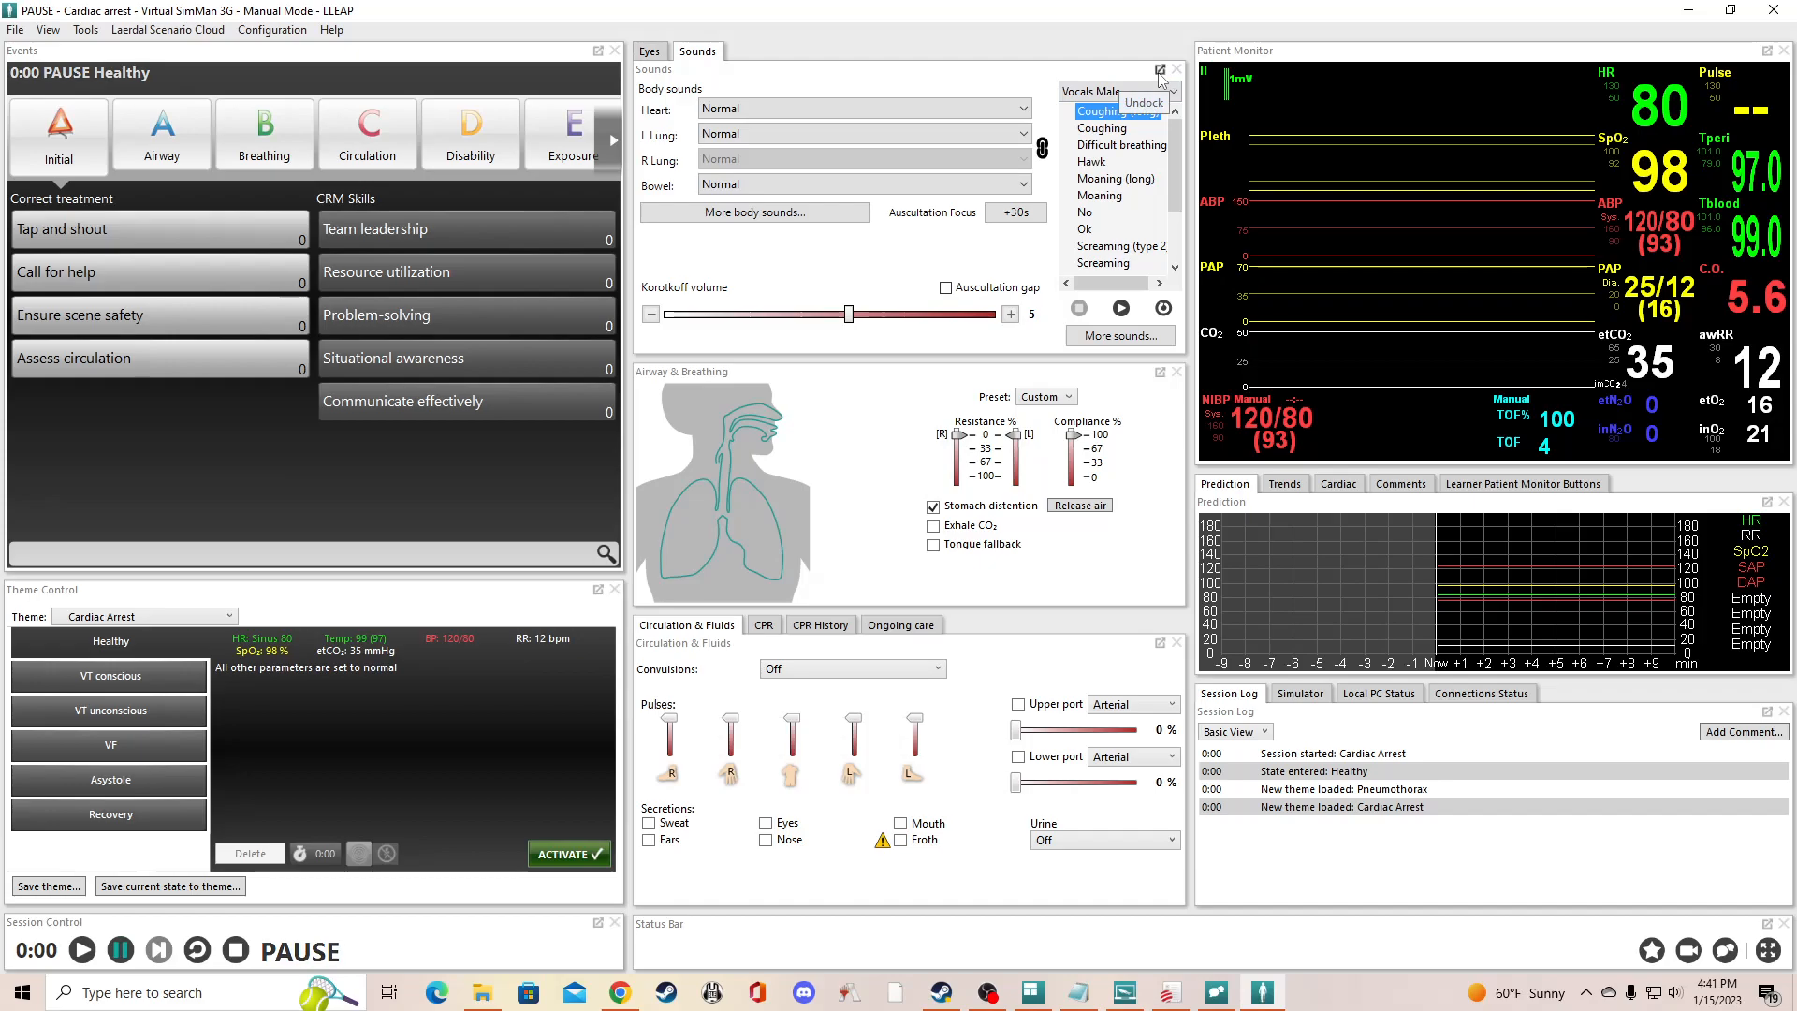
- Separate the Eyes window from Sounds, dock it directly beneath, and resize the two so both stay visible with Airway & Breathing
click(648, 52)
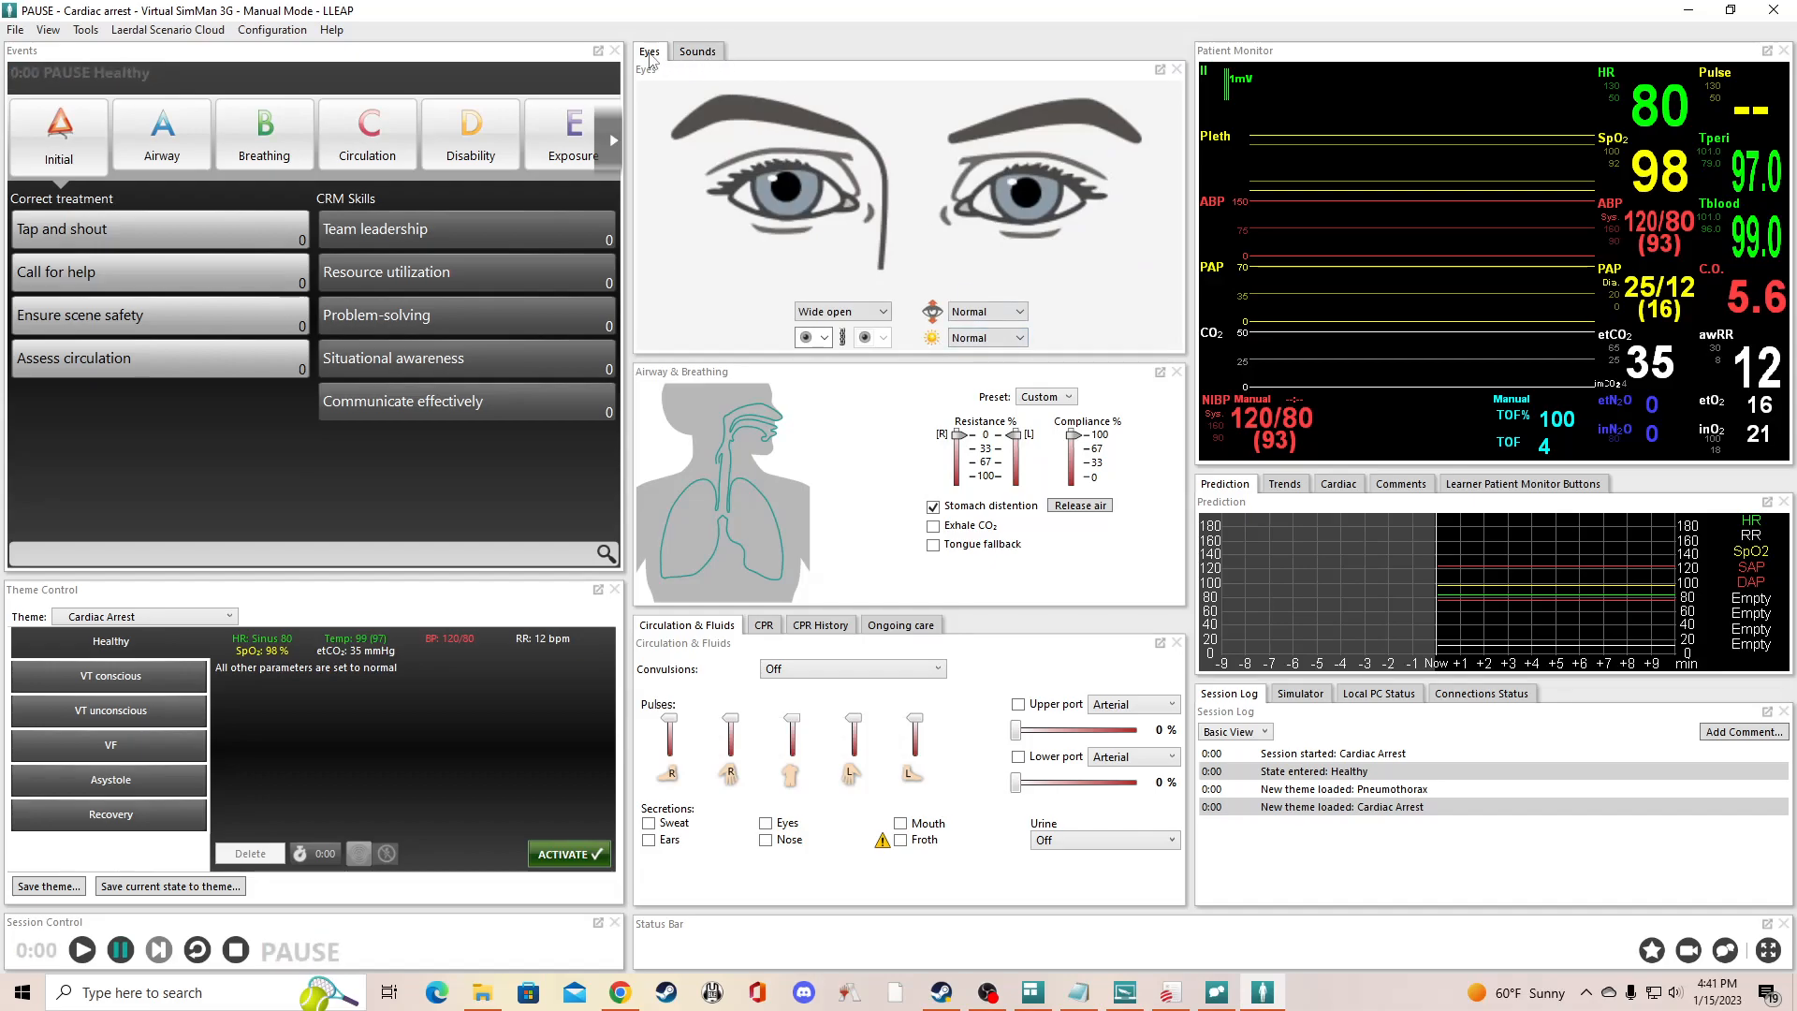
click(698, 51)
click(648, 52)
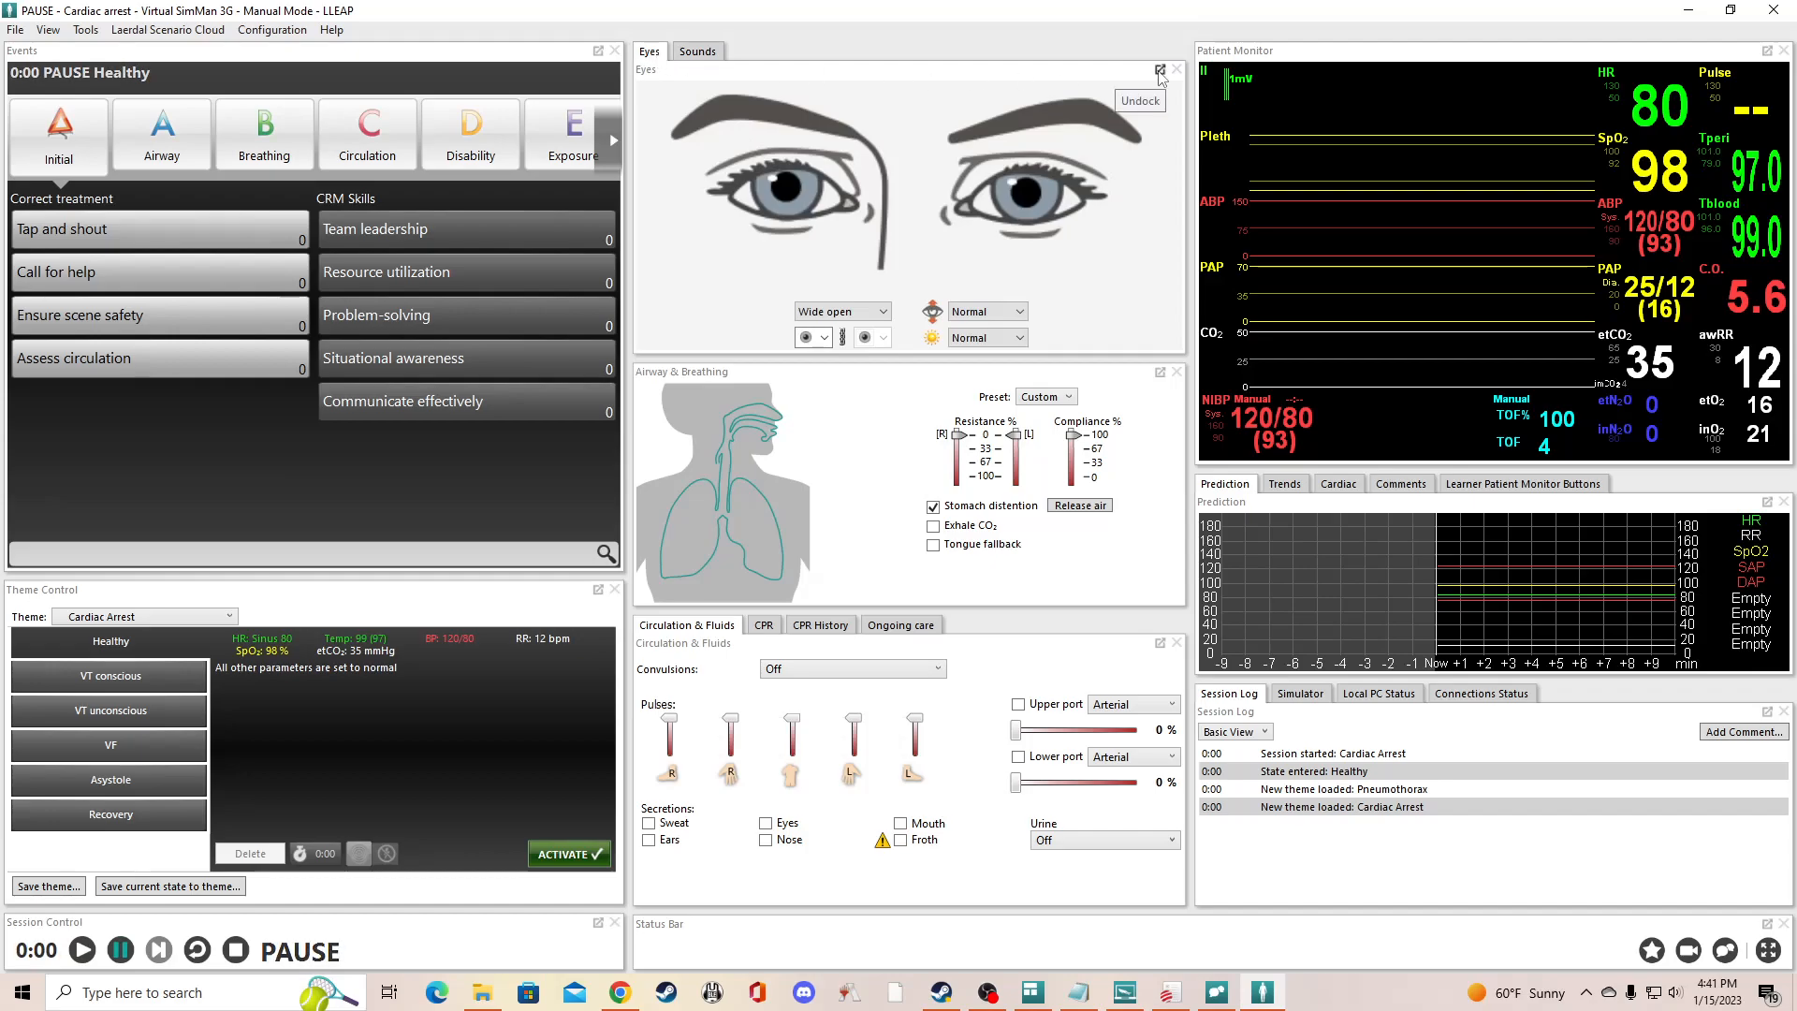
drag(652, 58, 914, 240)
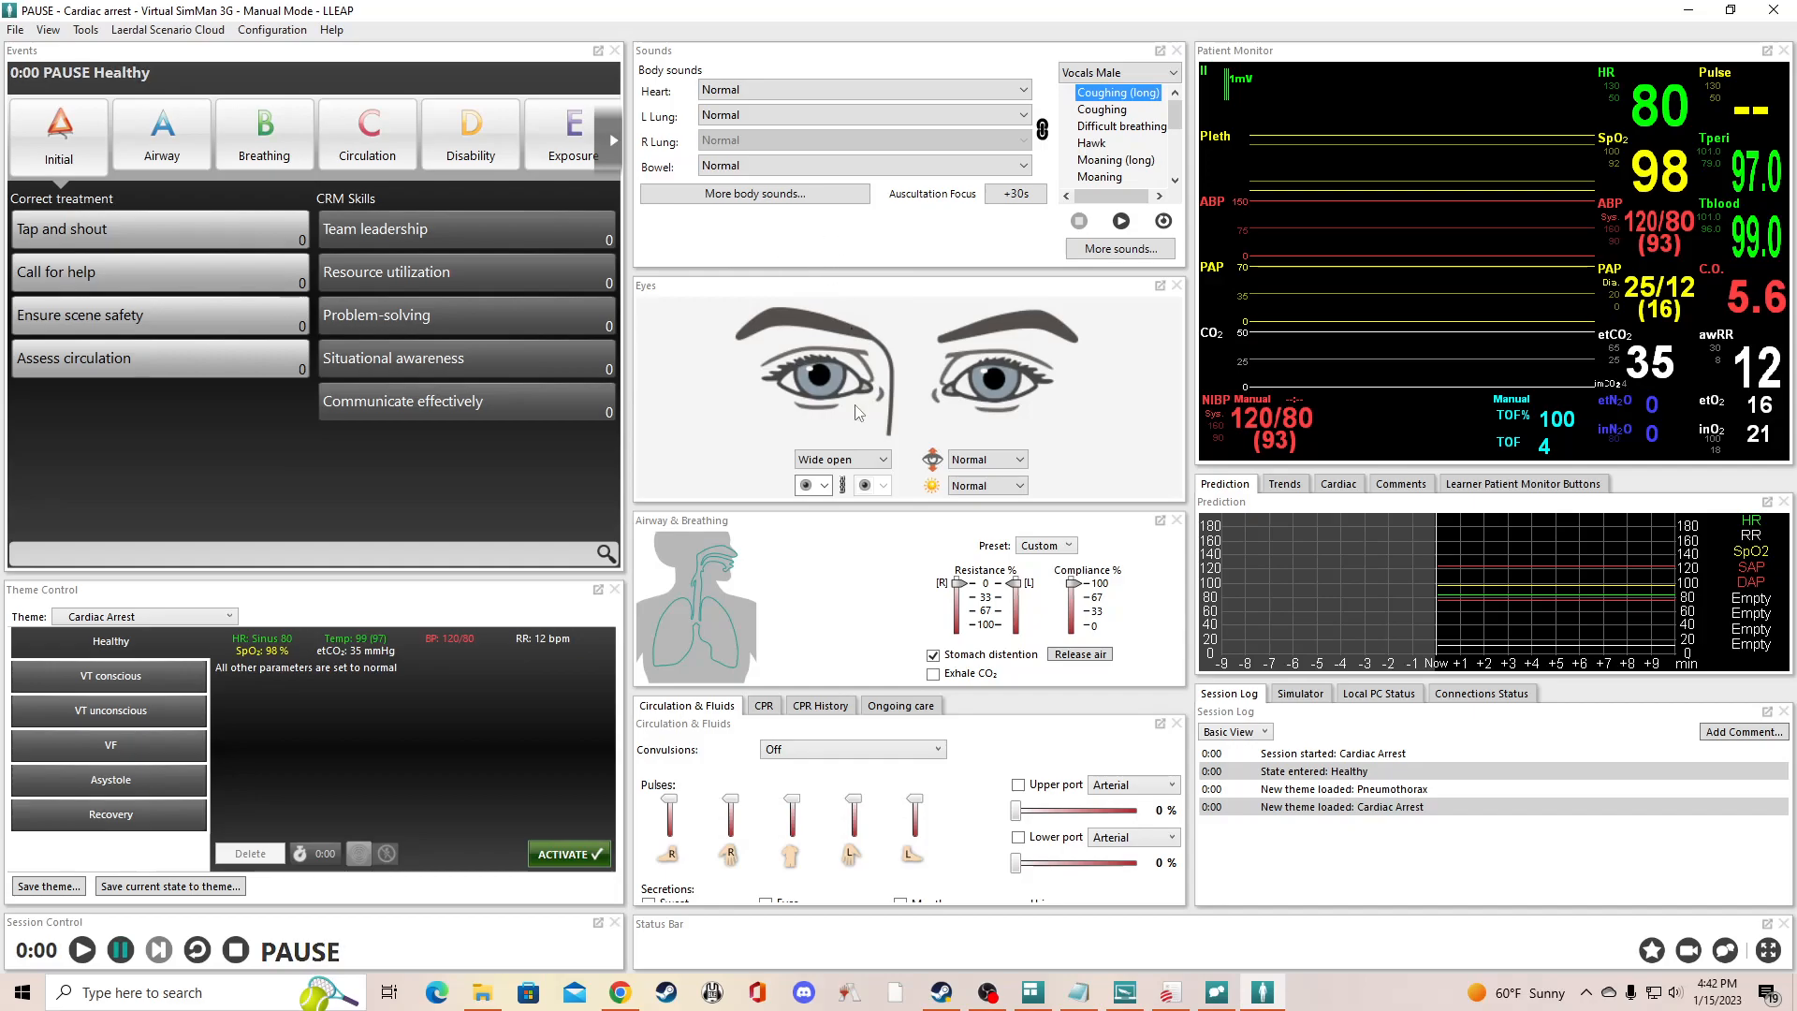
drag(909, 509, 910, 463)
drag(916, 272, 909, 323)
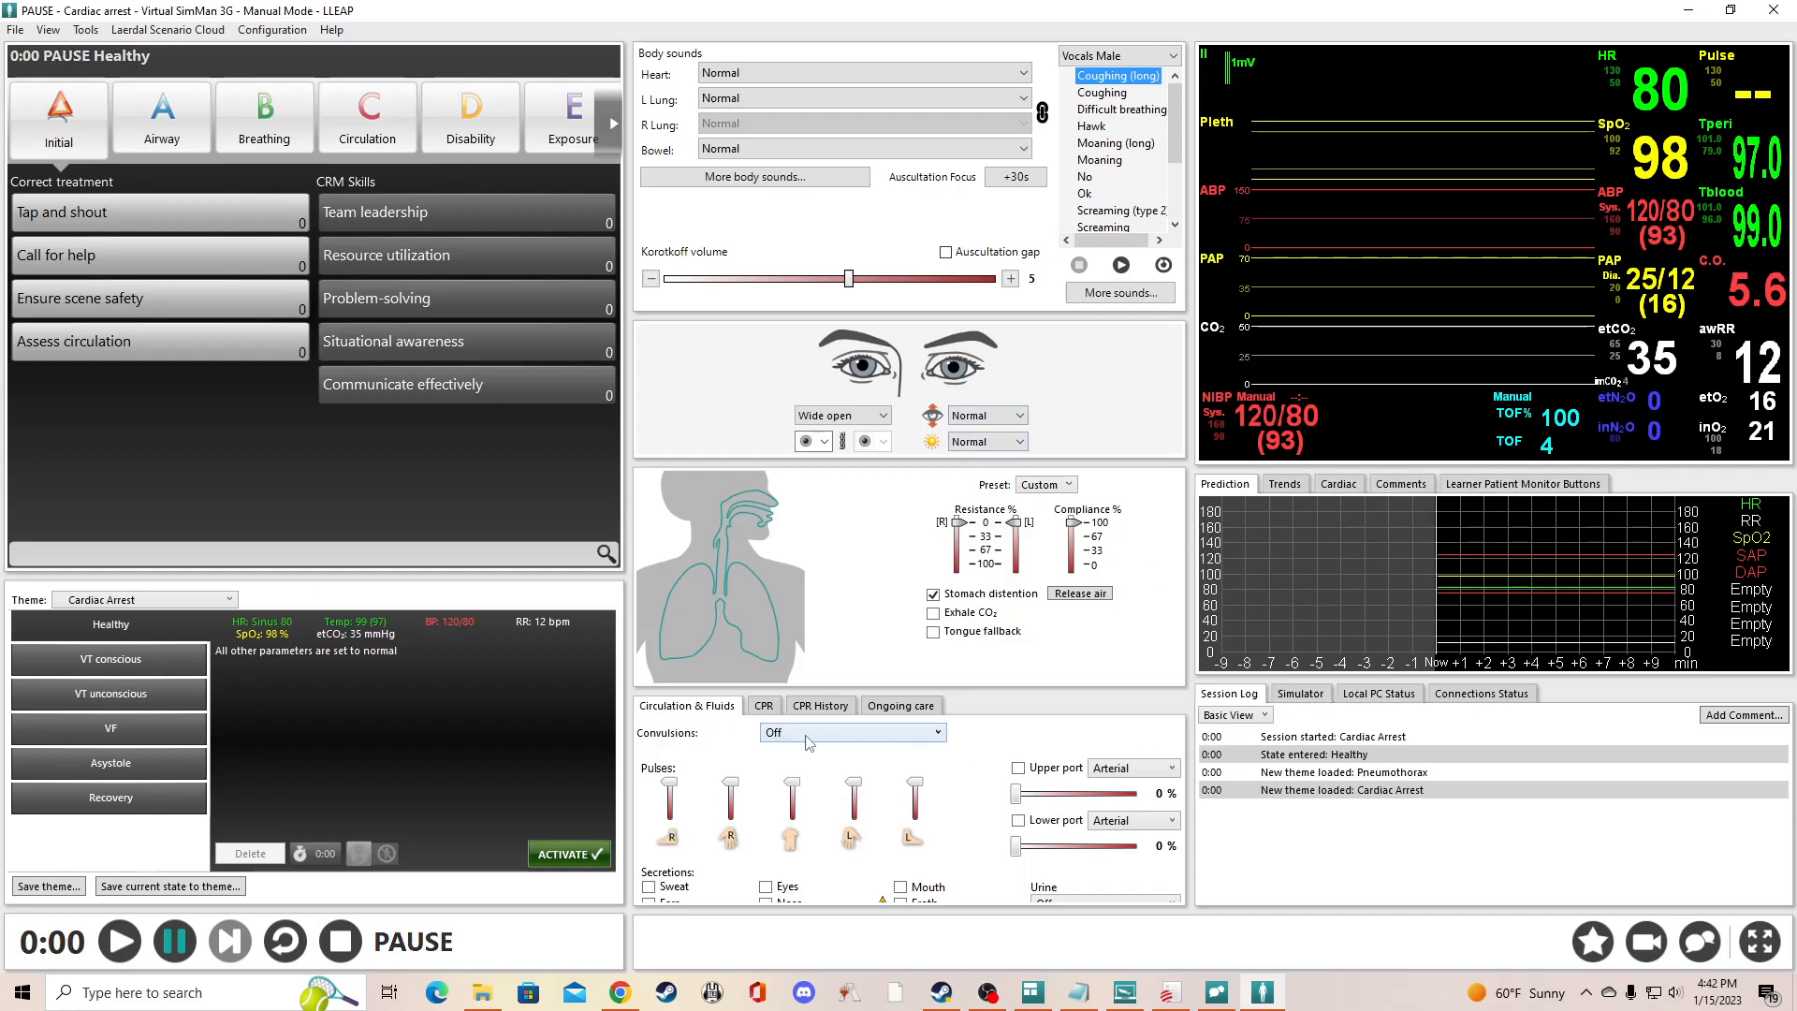
- Undock the CPR window, dock it back right after Circulation & Fluids in the same group, and finish arranging windows
click(762, 708)
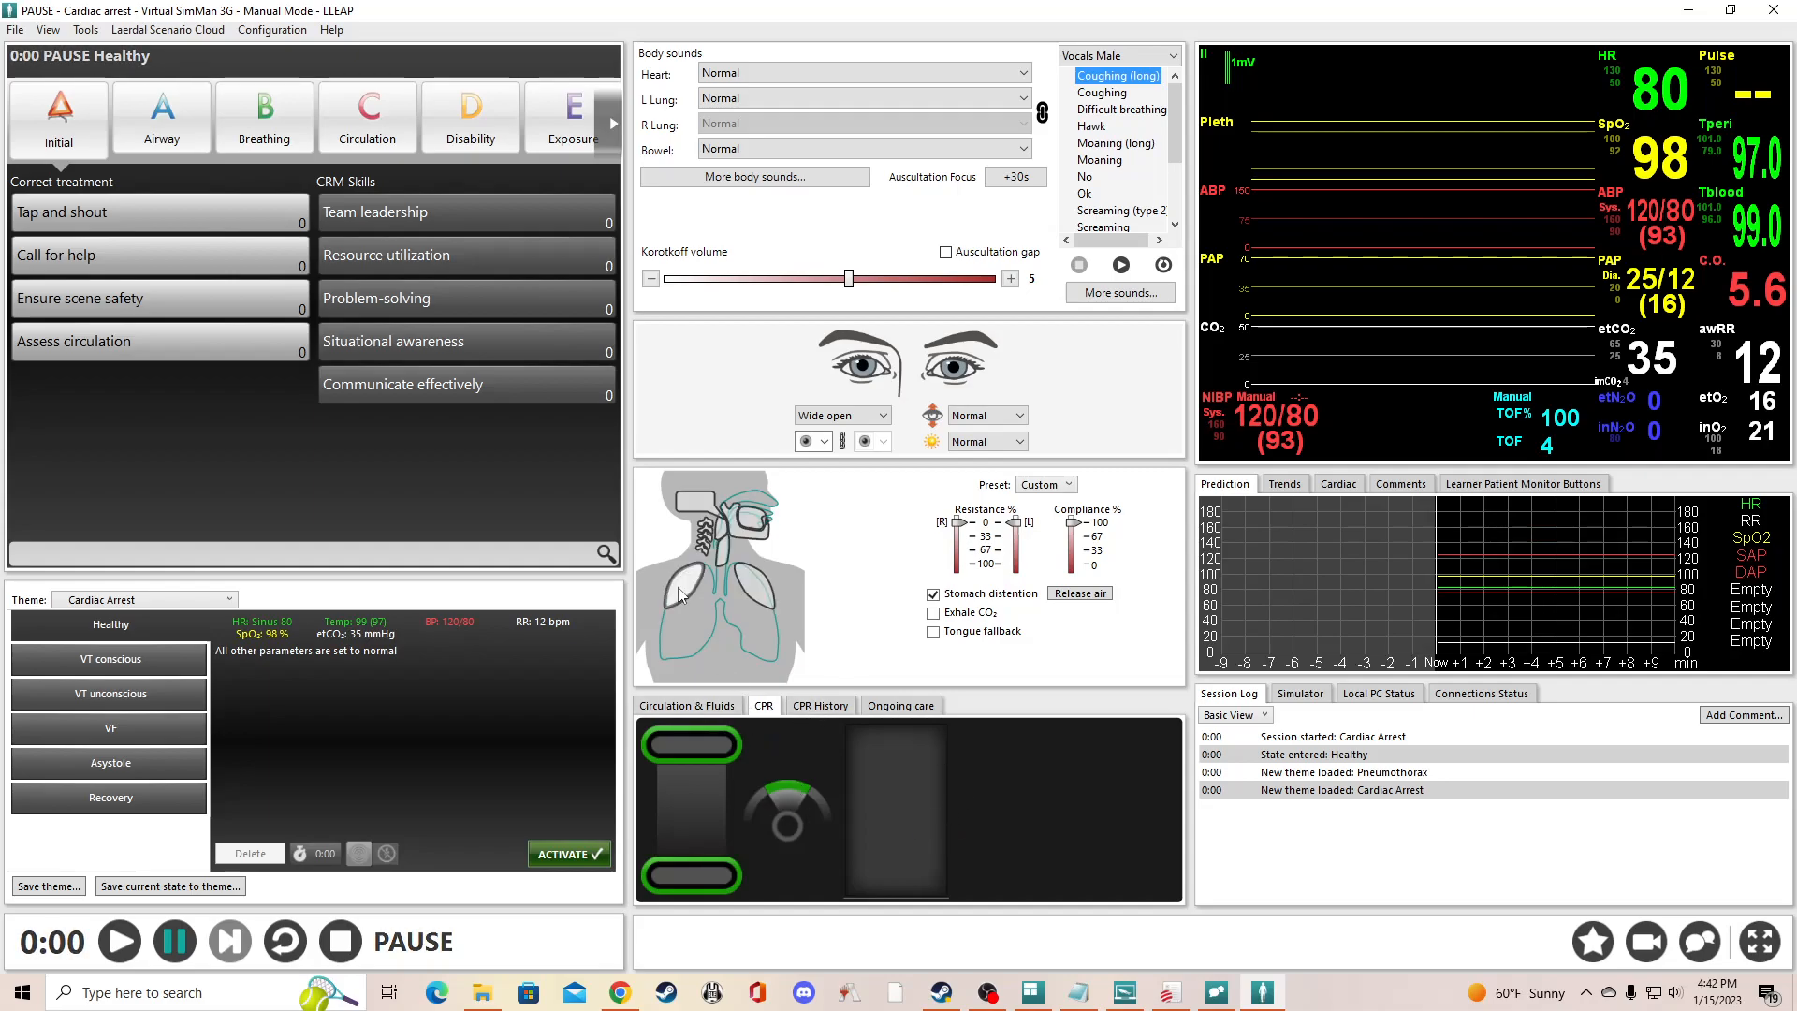
click(772, 692)
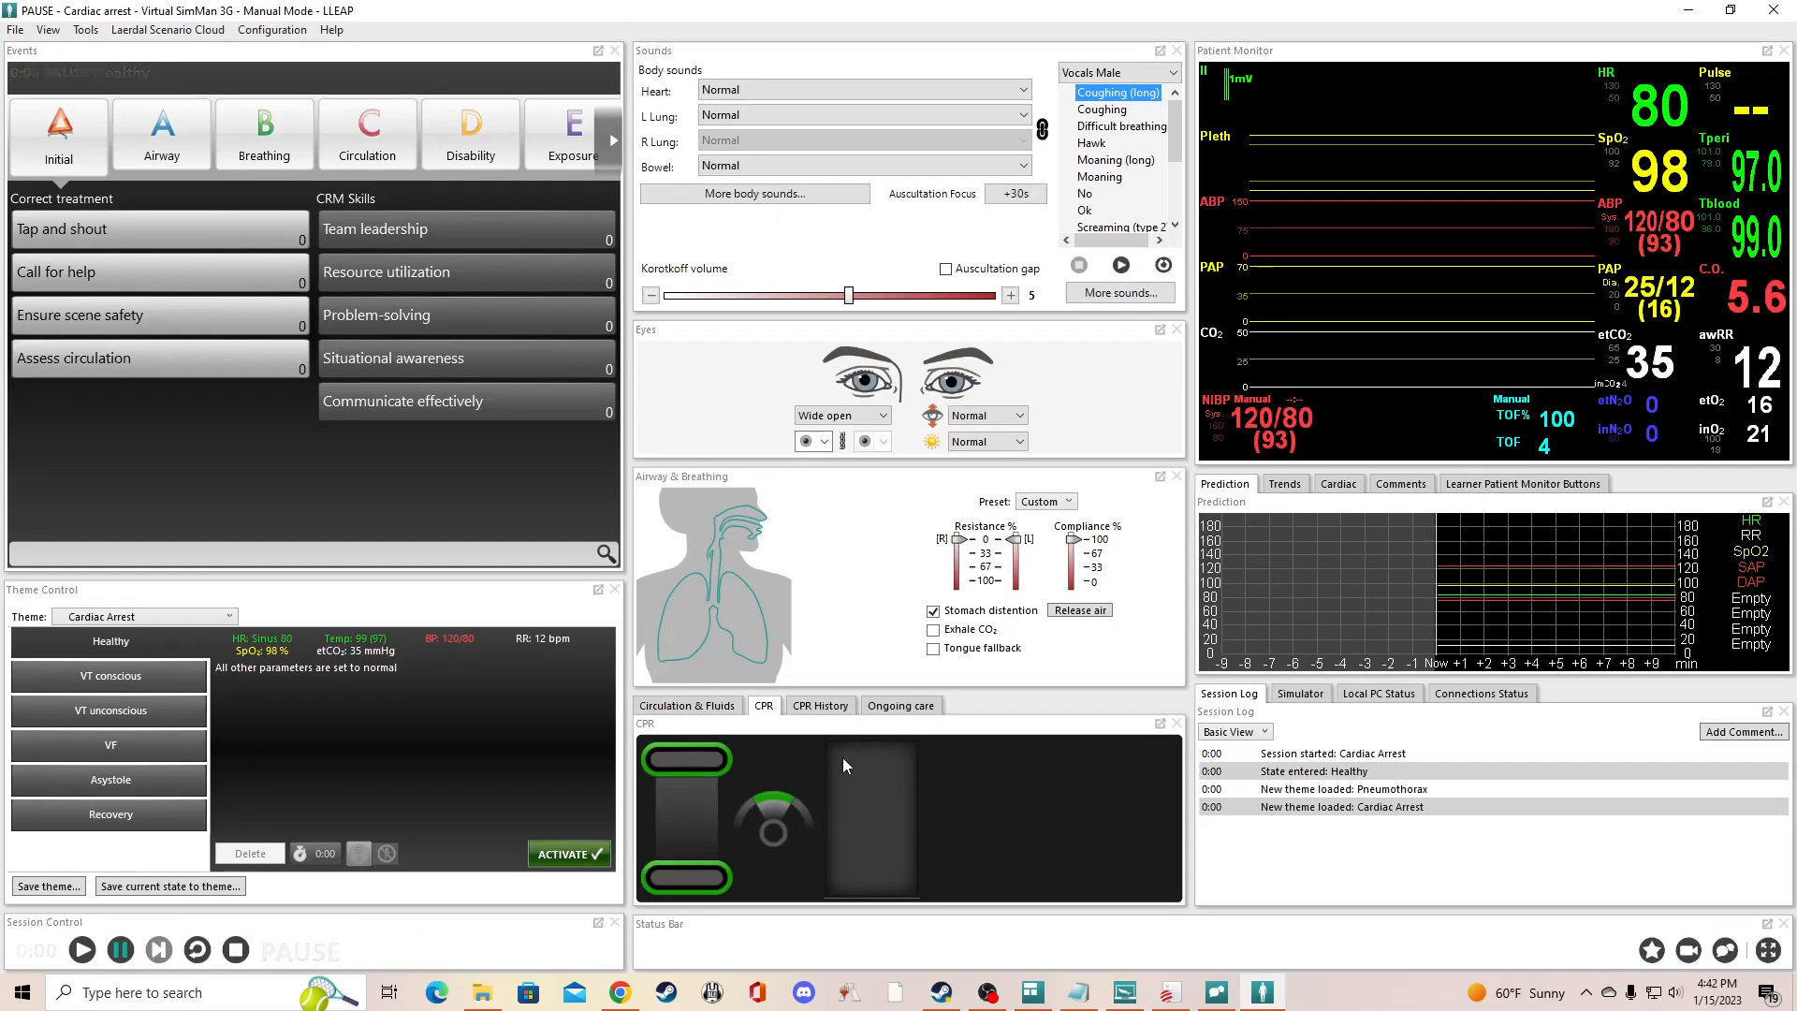
click(1159, 724)
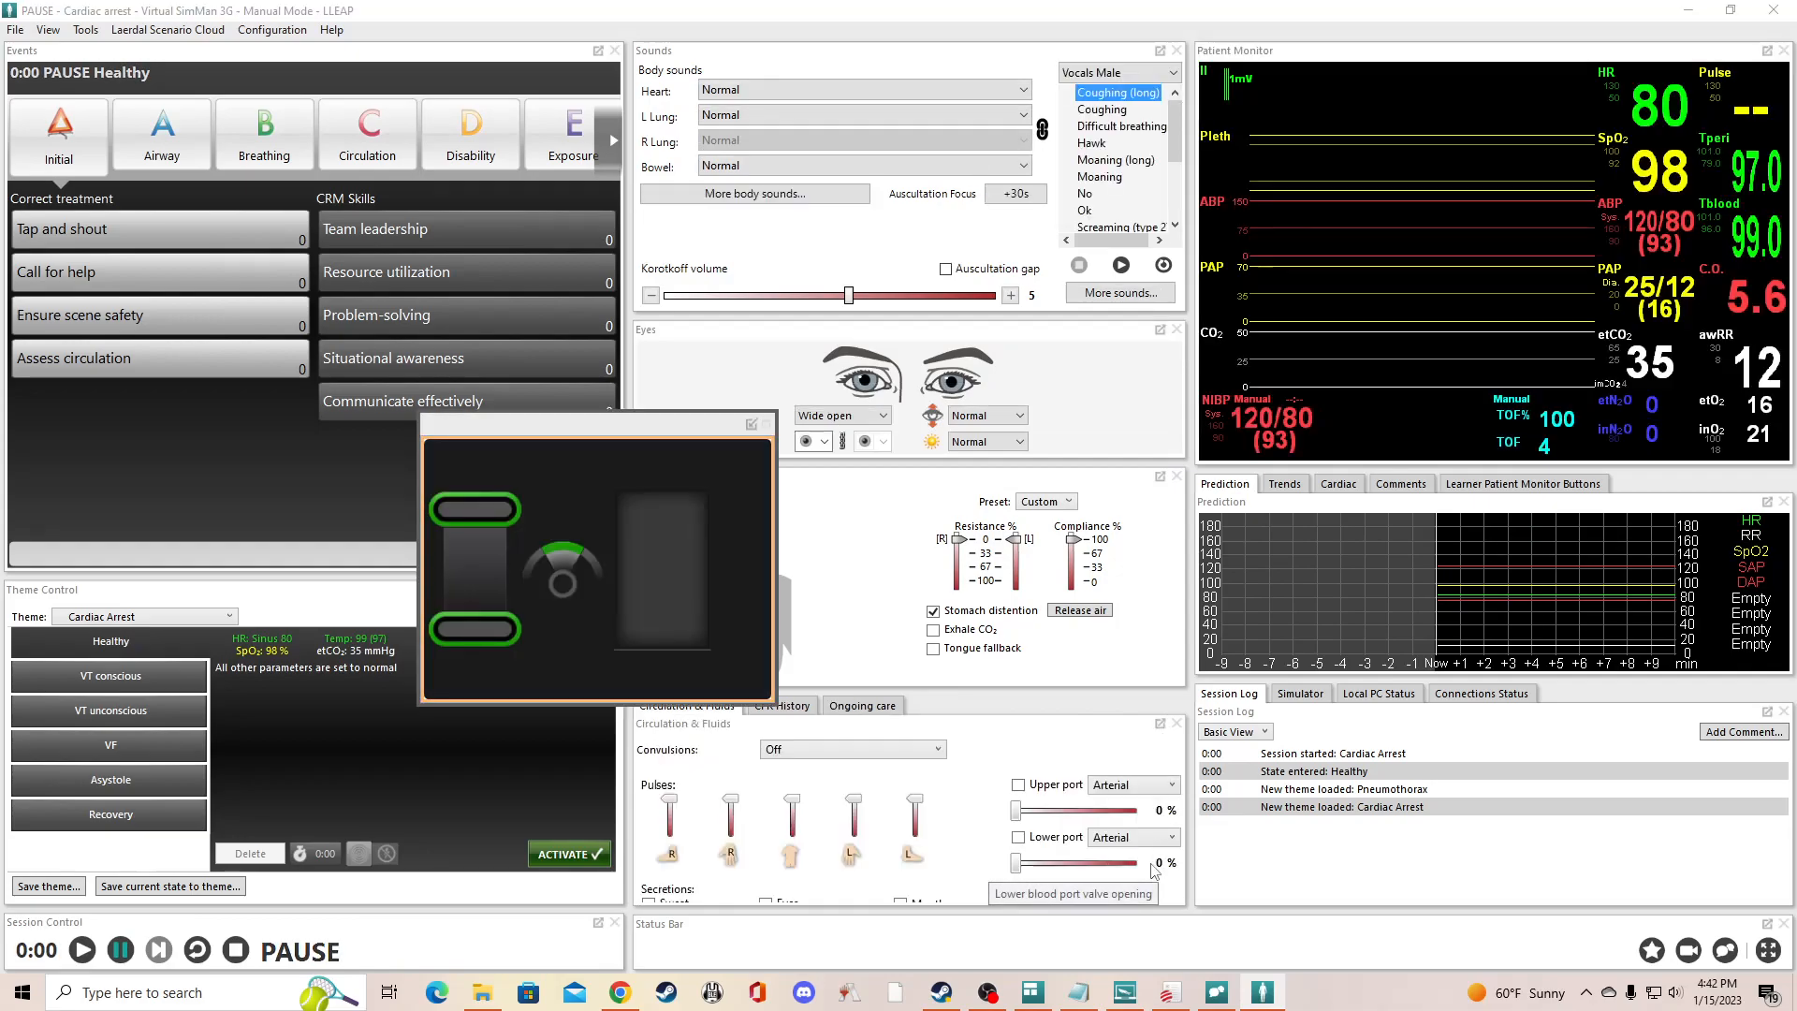
drag(704, 564, 917, 807)
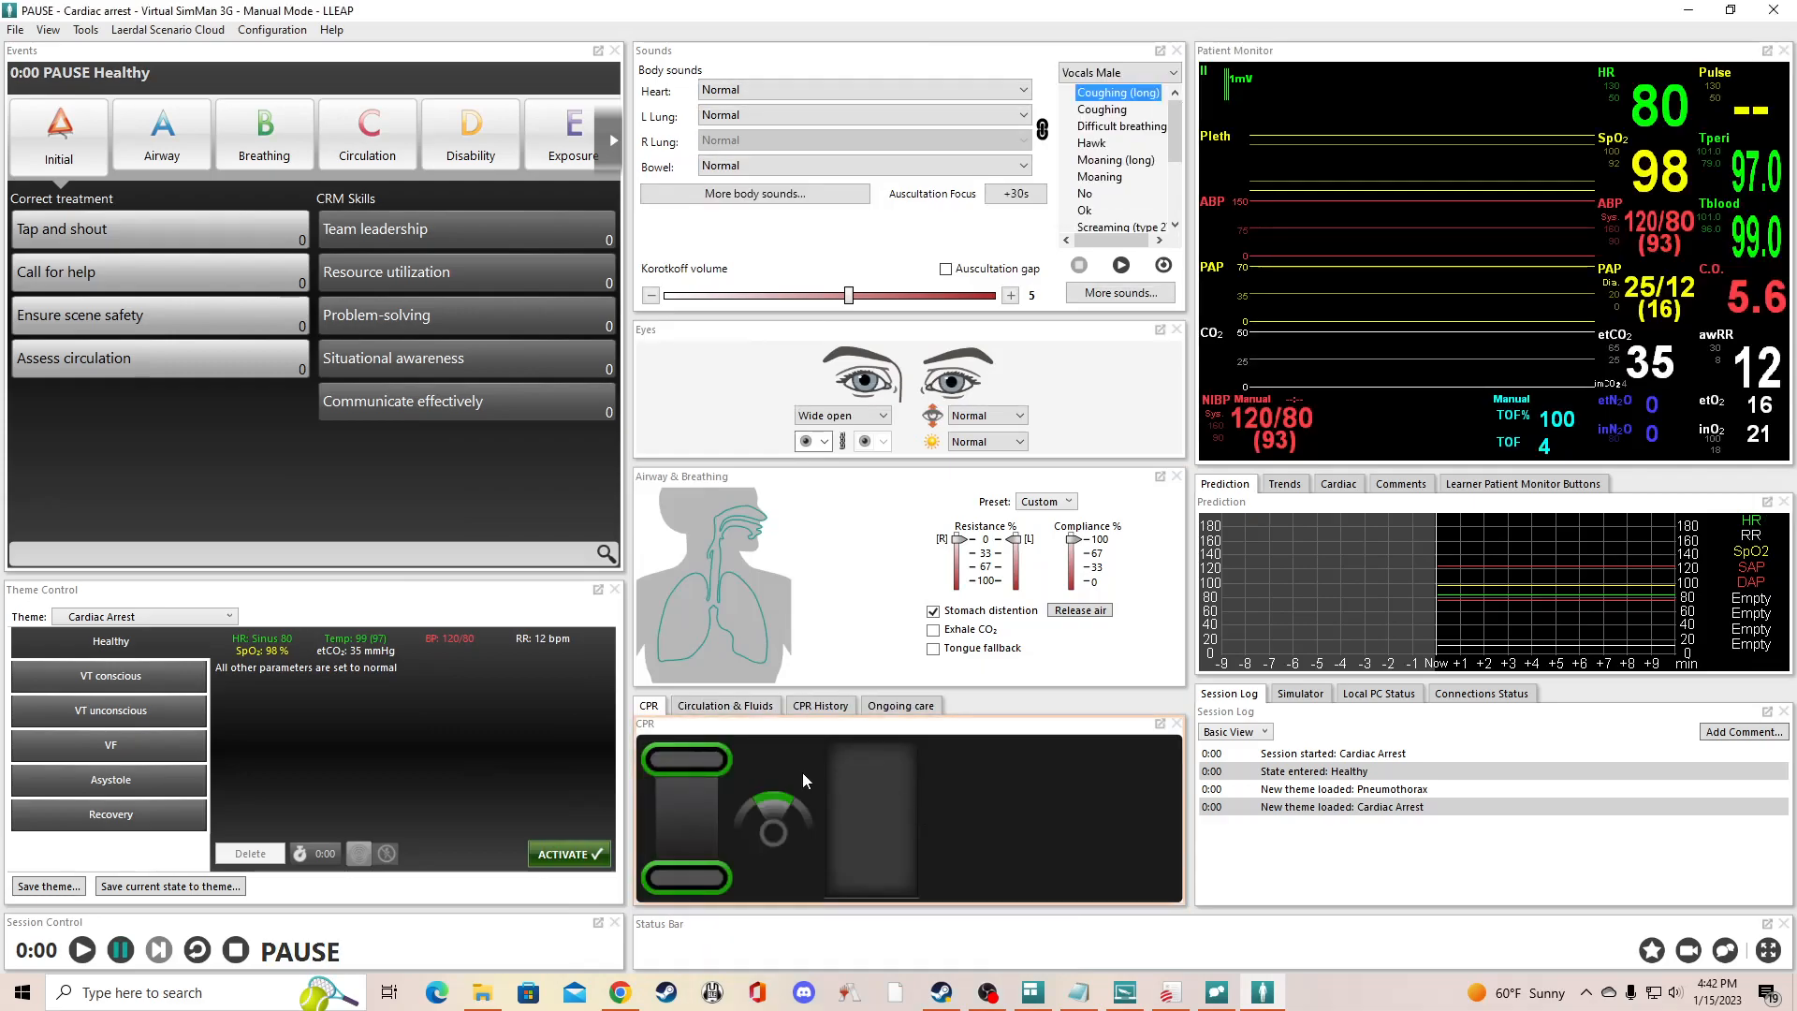
drag(719, 707, 657, 707)
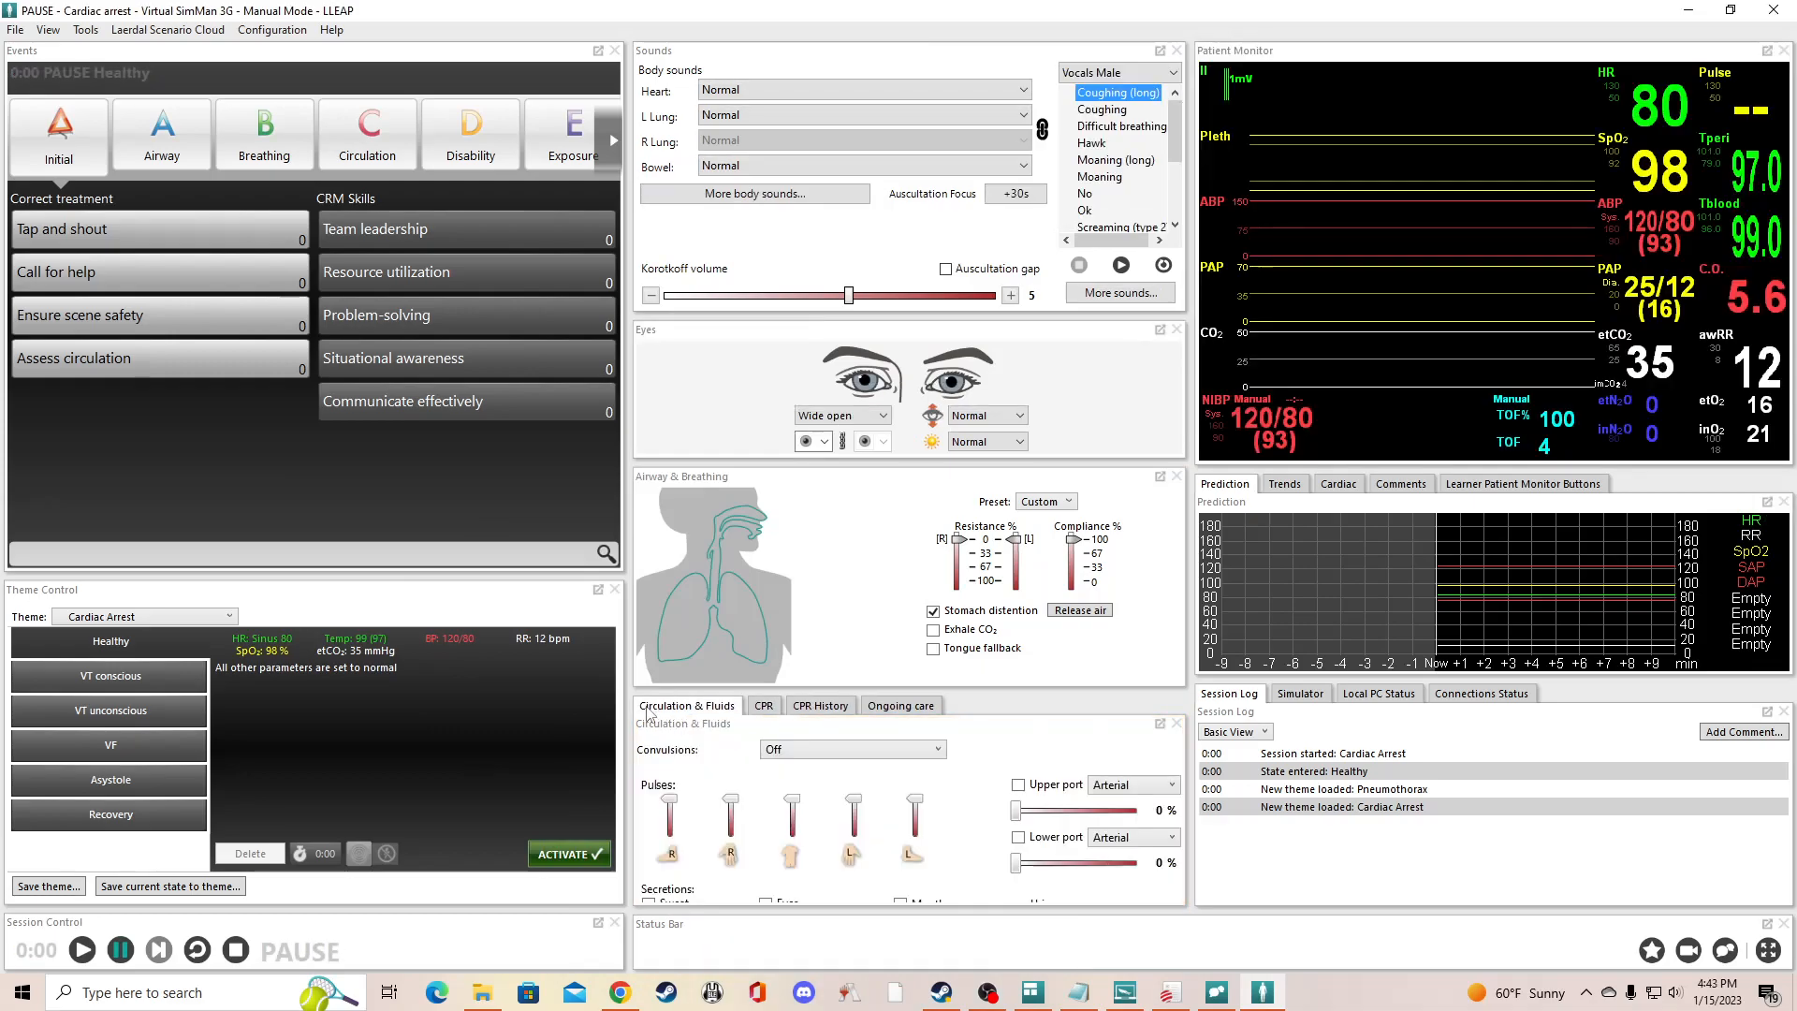
mouse_move(769, 711)
mouse_down()
mouse_move(833, 712)
mouse_move(841, 762)
mouse_move(773, 710)
mouse_up()
key(F4)
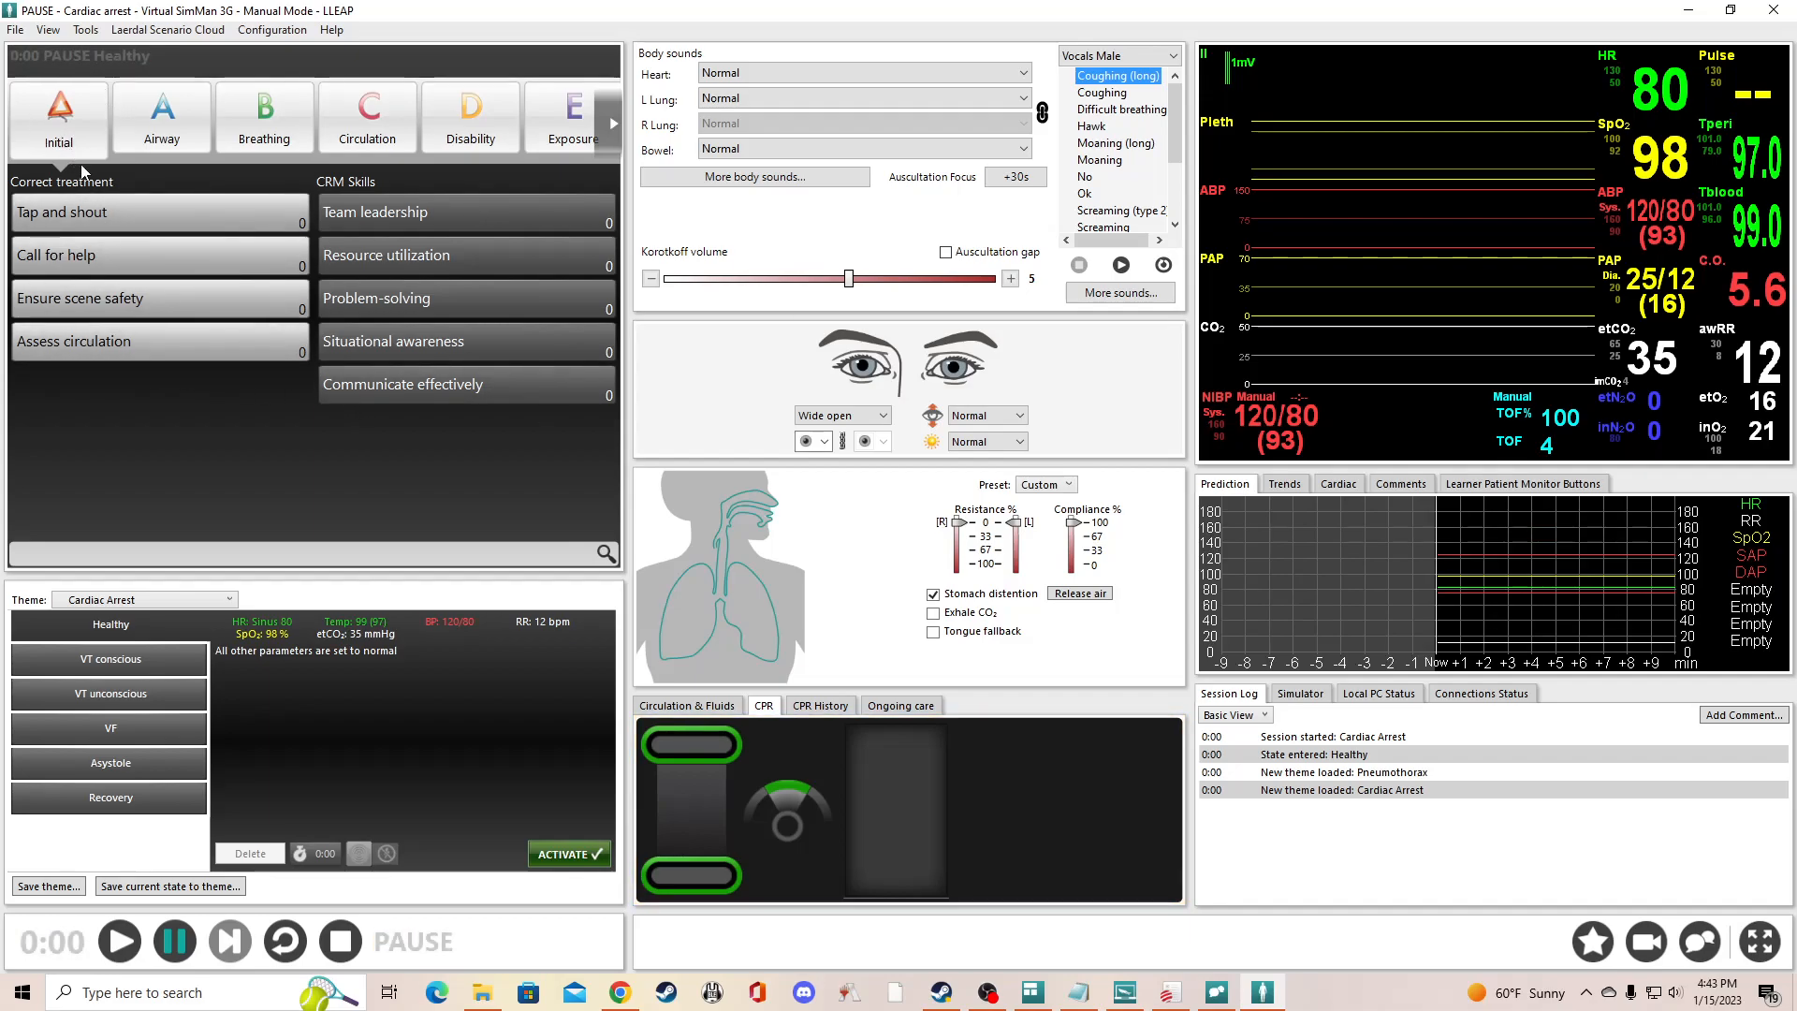
- Examine the treatment events in the Airway, Breathing, Circulation, Disability, Exposure and Medication categories, and return to the Initial category
click(150, 131)
click(264, 131)
click(367, 131)
click(470, 131)
click(564, 141)
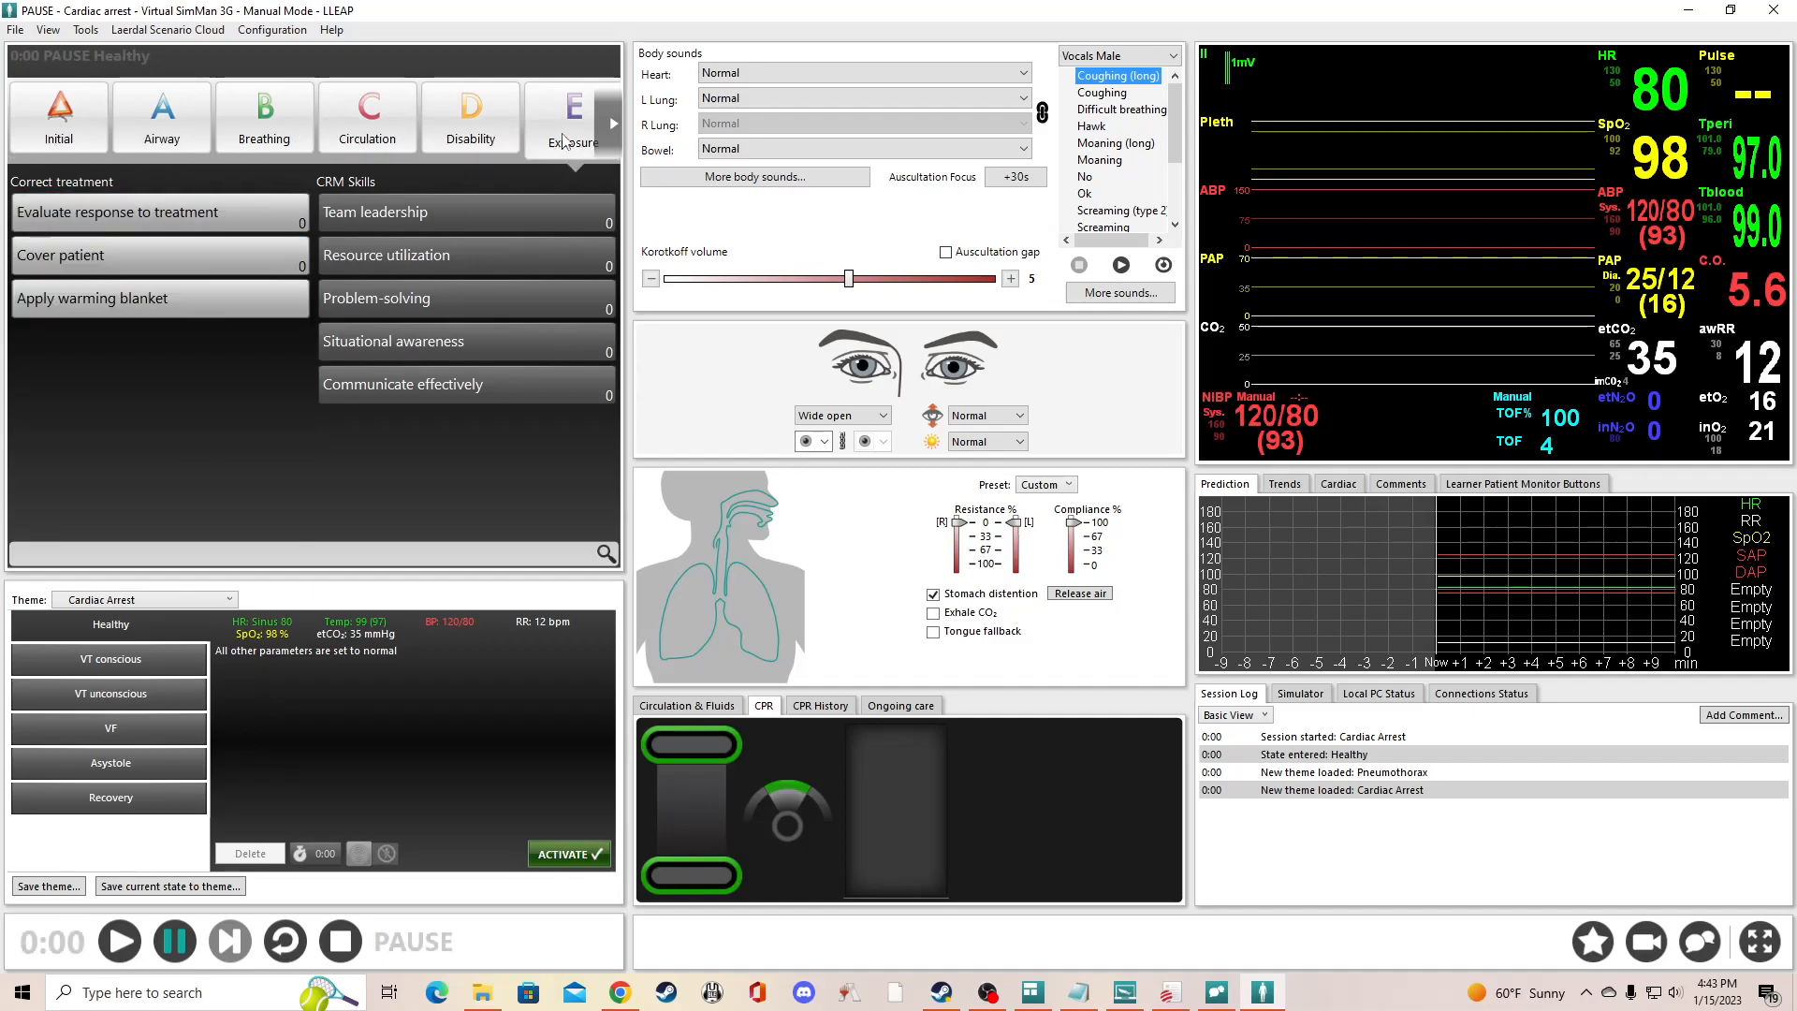
click(616, 131)
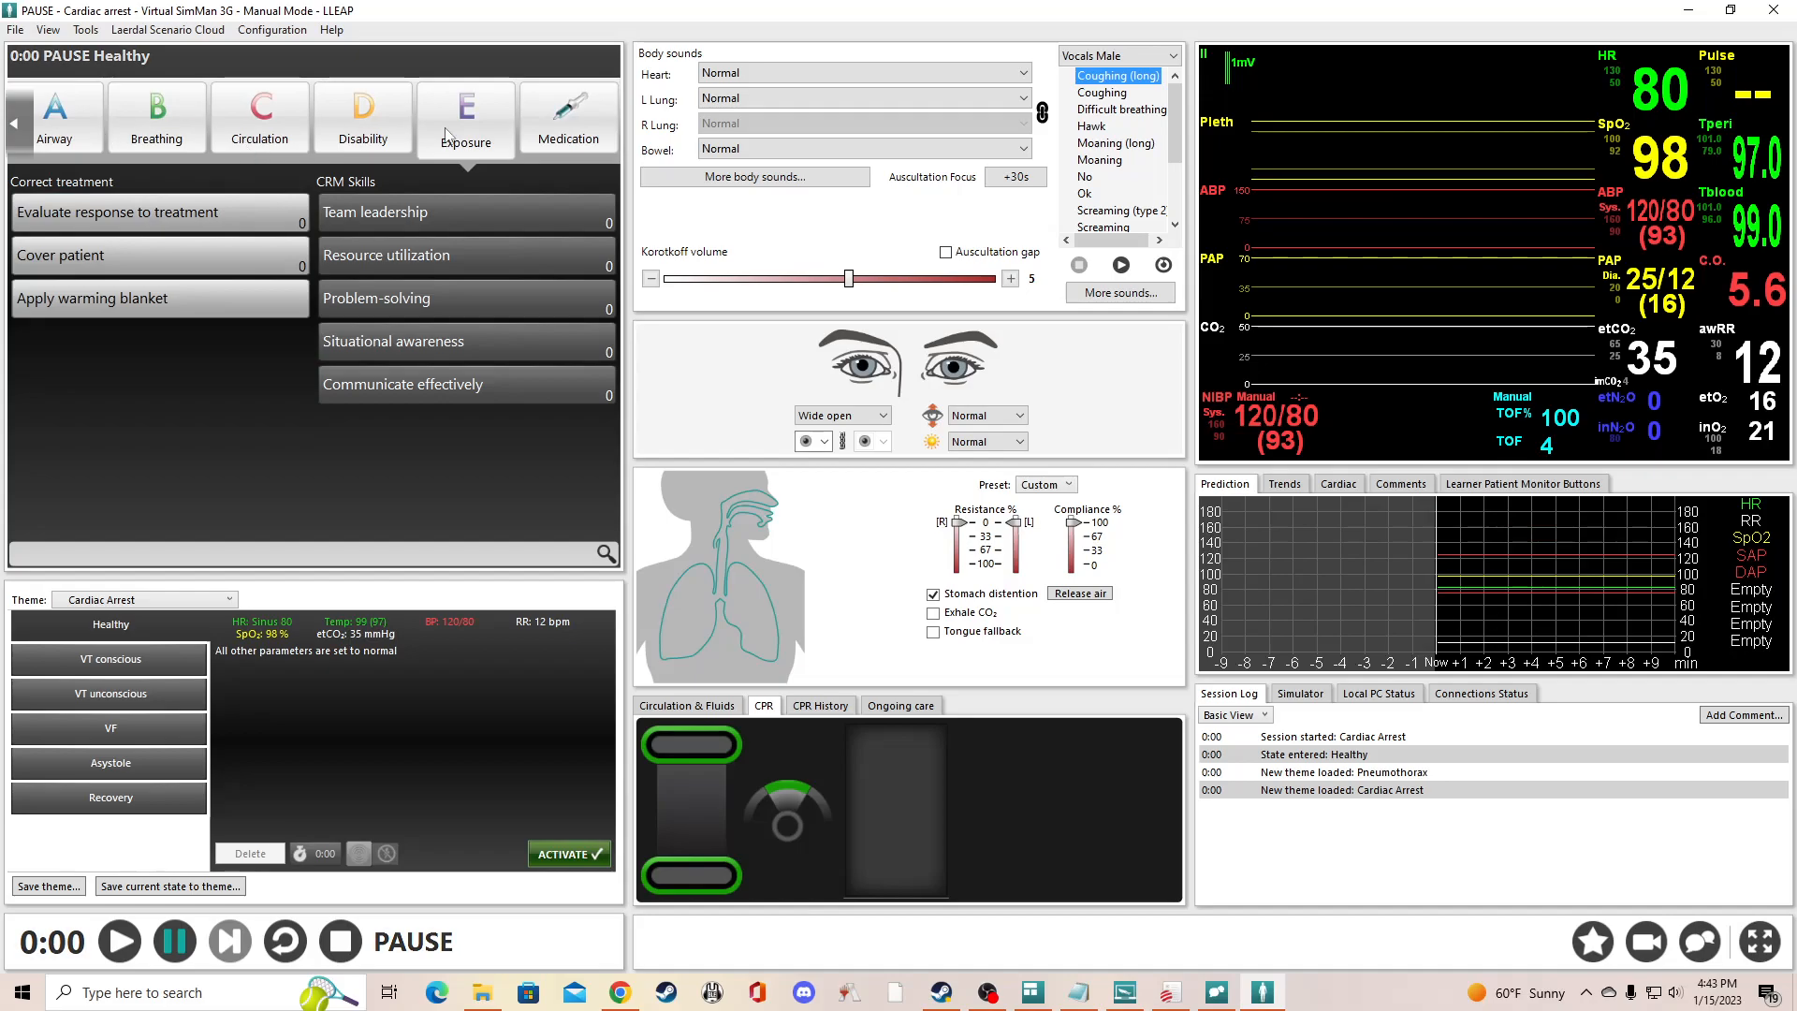
click(350, 131)
click(259, 131)
click(156, 131)
click(47, 131)
click(18, 134)
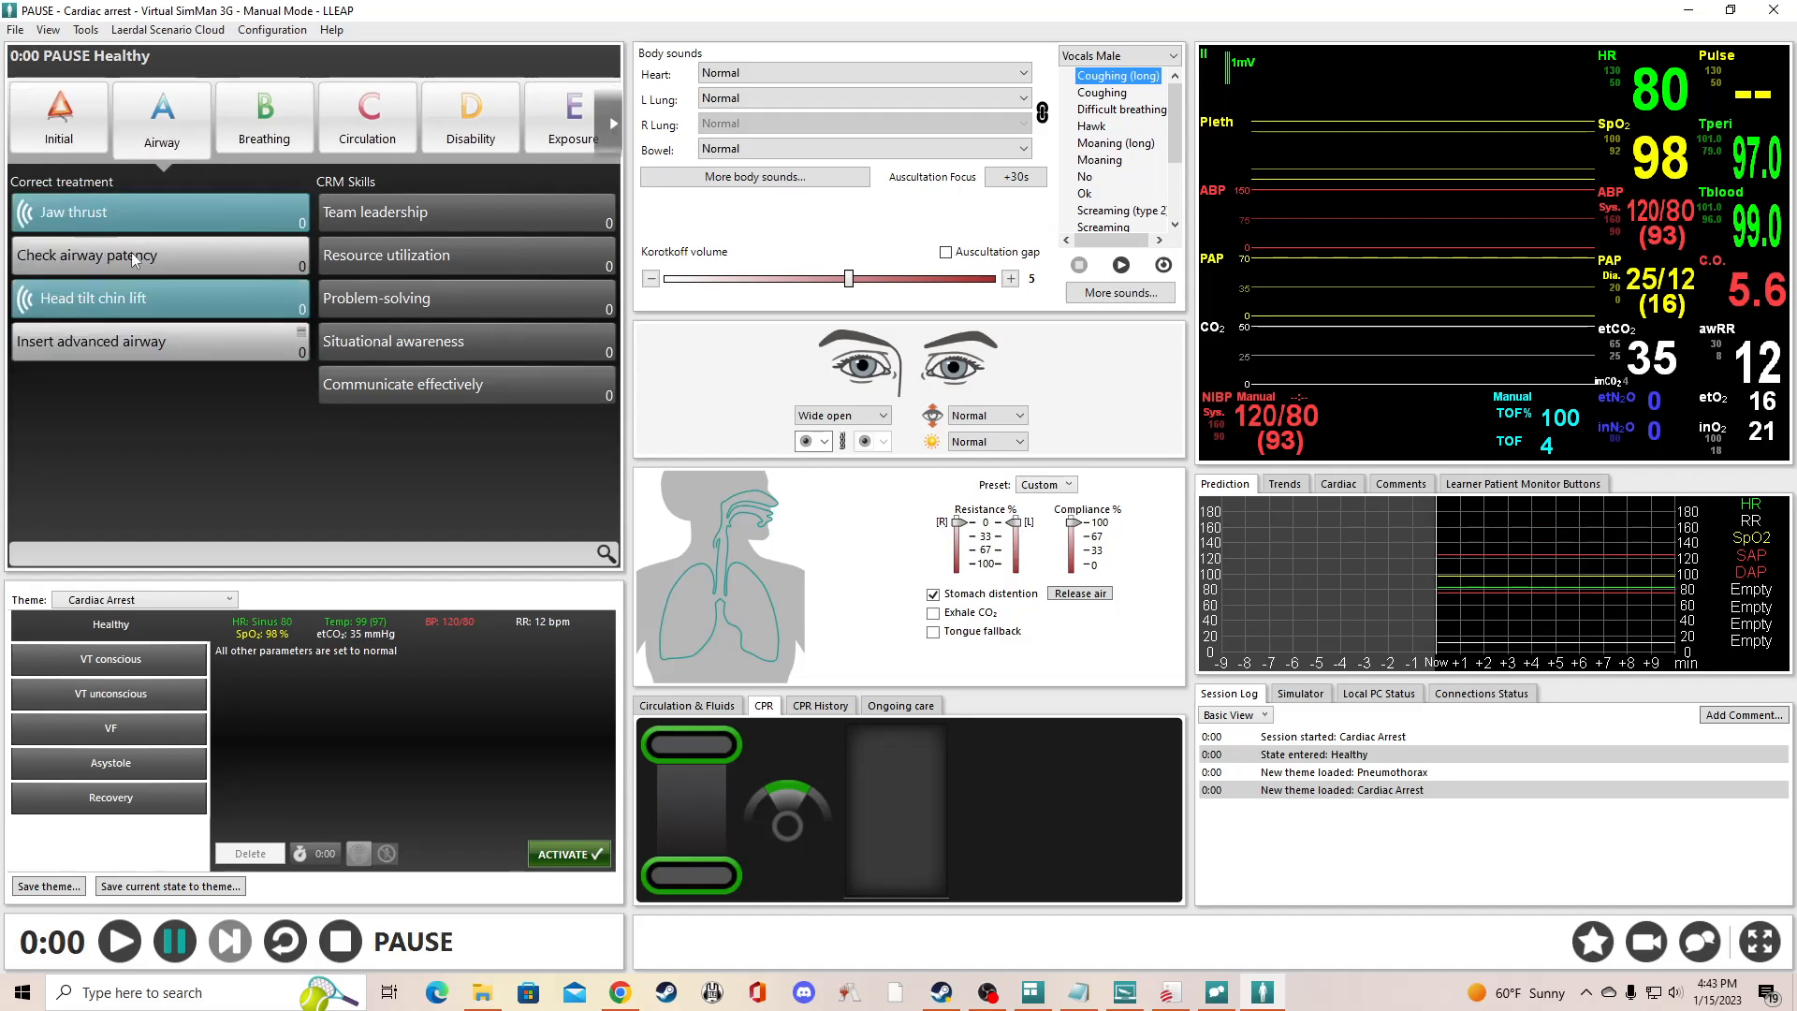
click(265, 127)
click(472, 126)
click(557, 126)
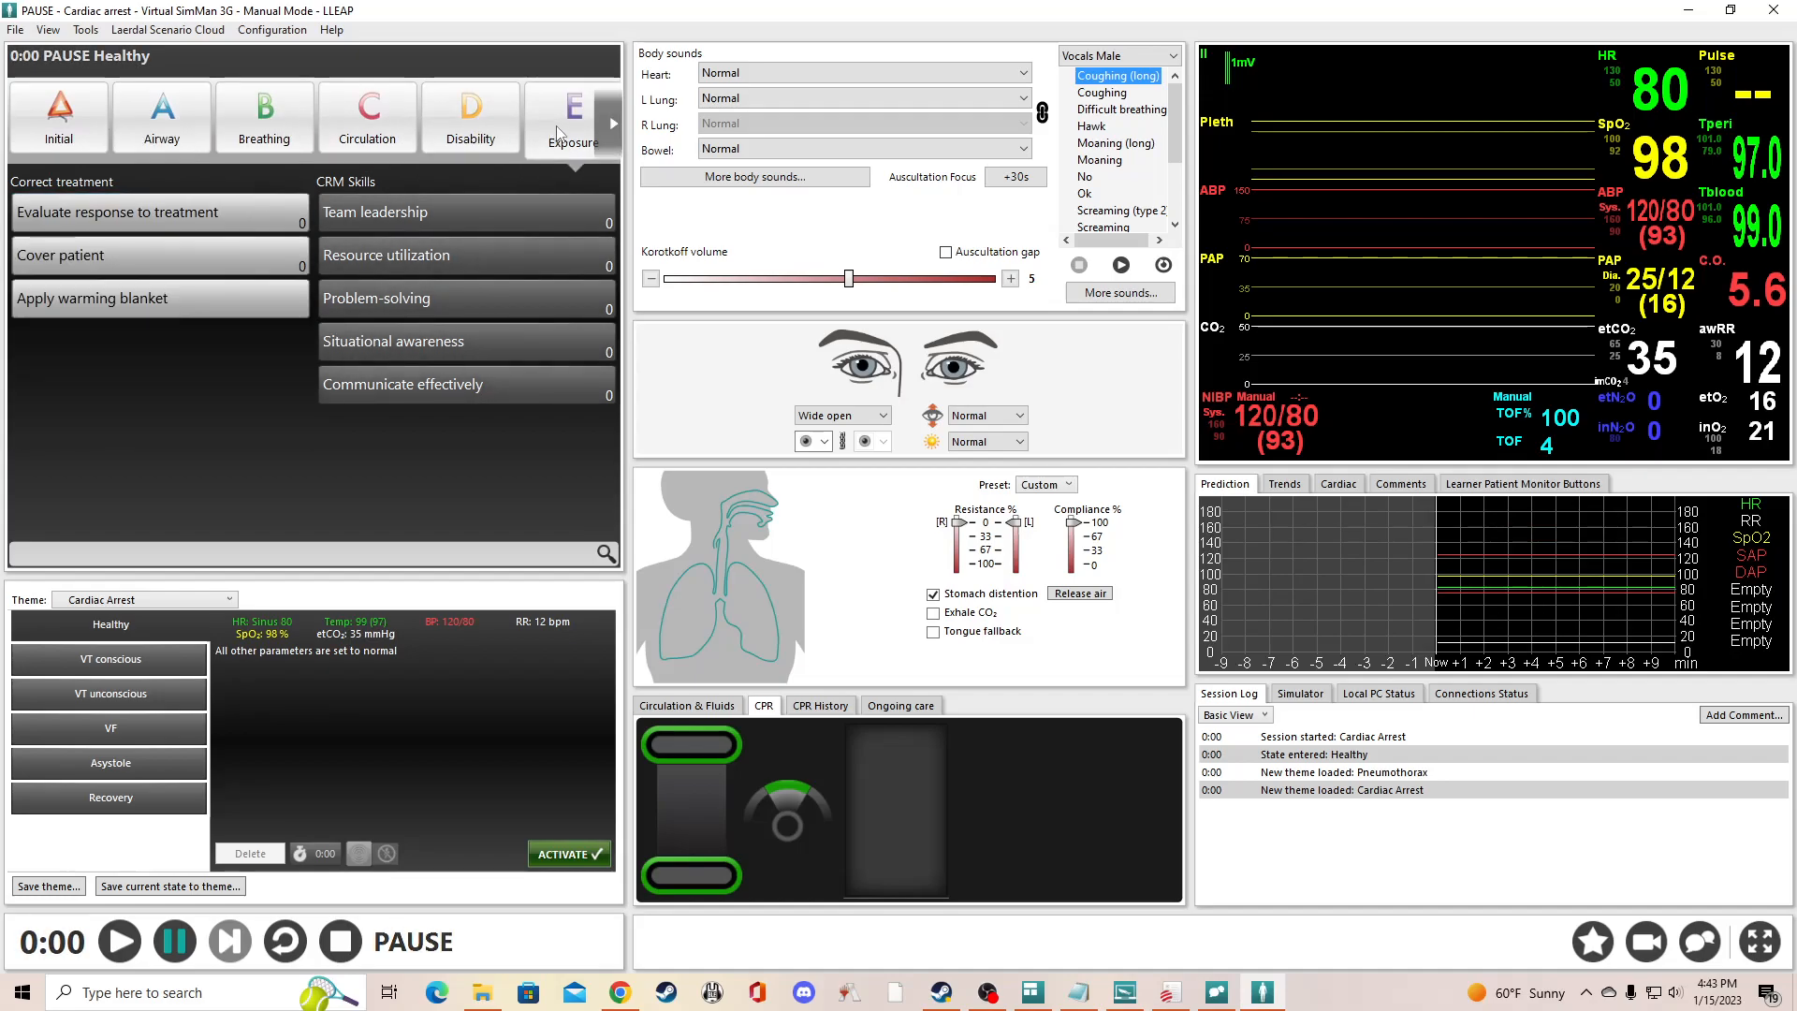
click(615, 124)
click(551, 132)
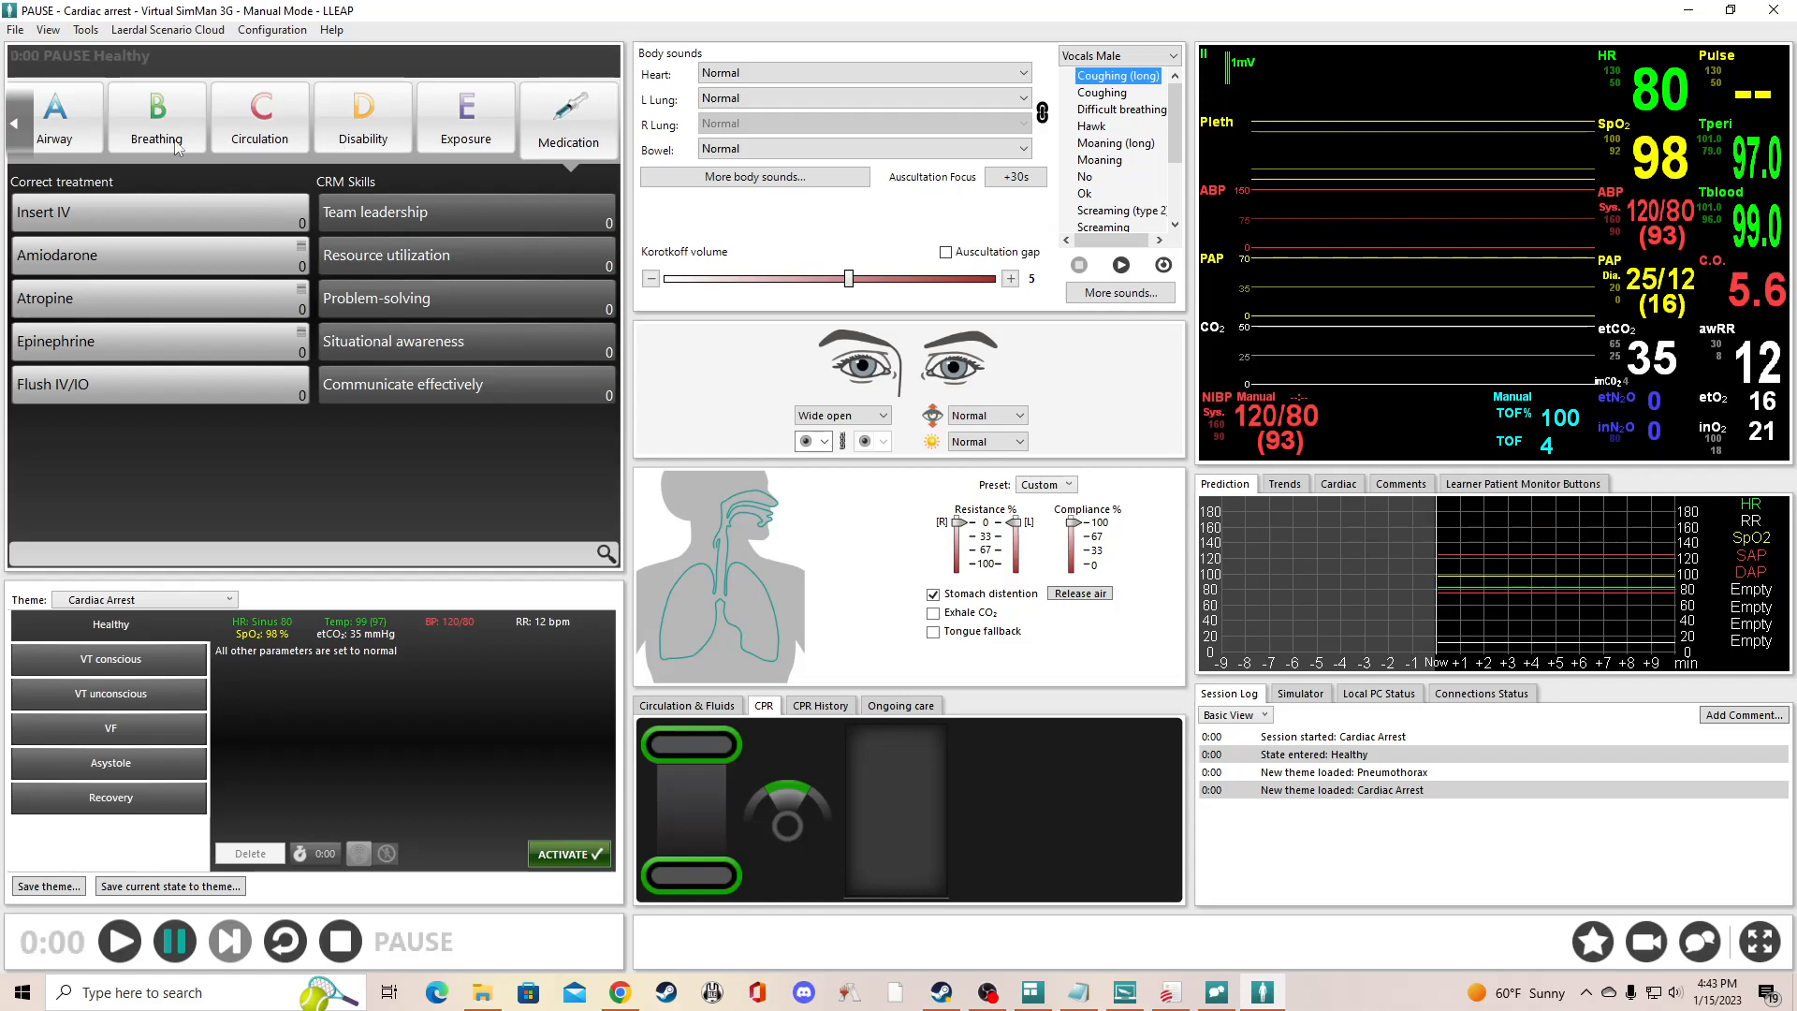
click(15, 131)
click(89, 143)
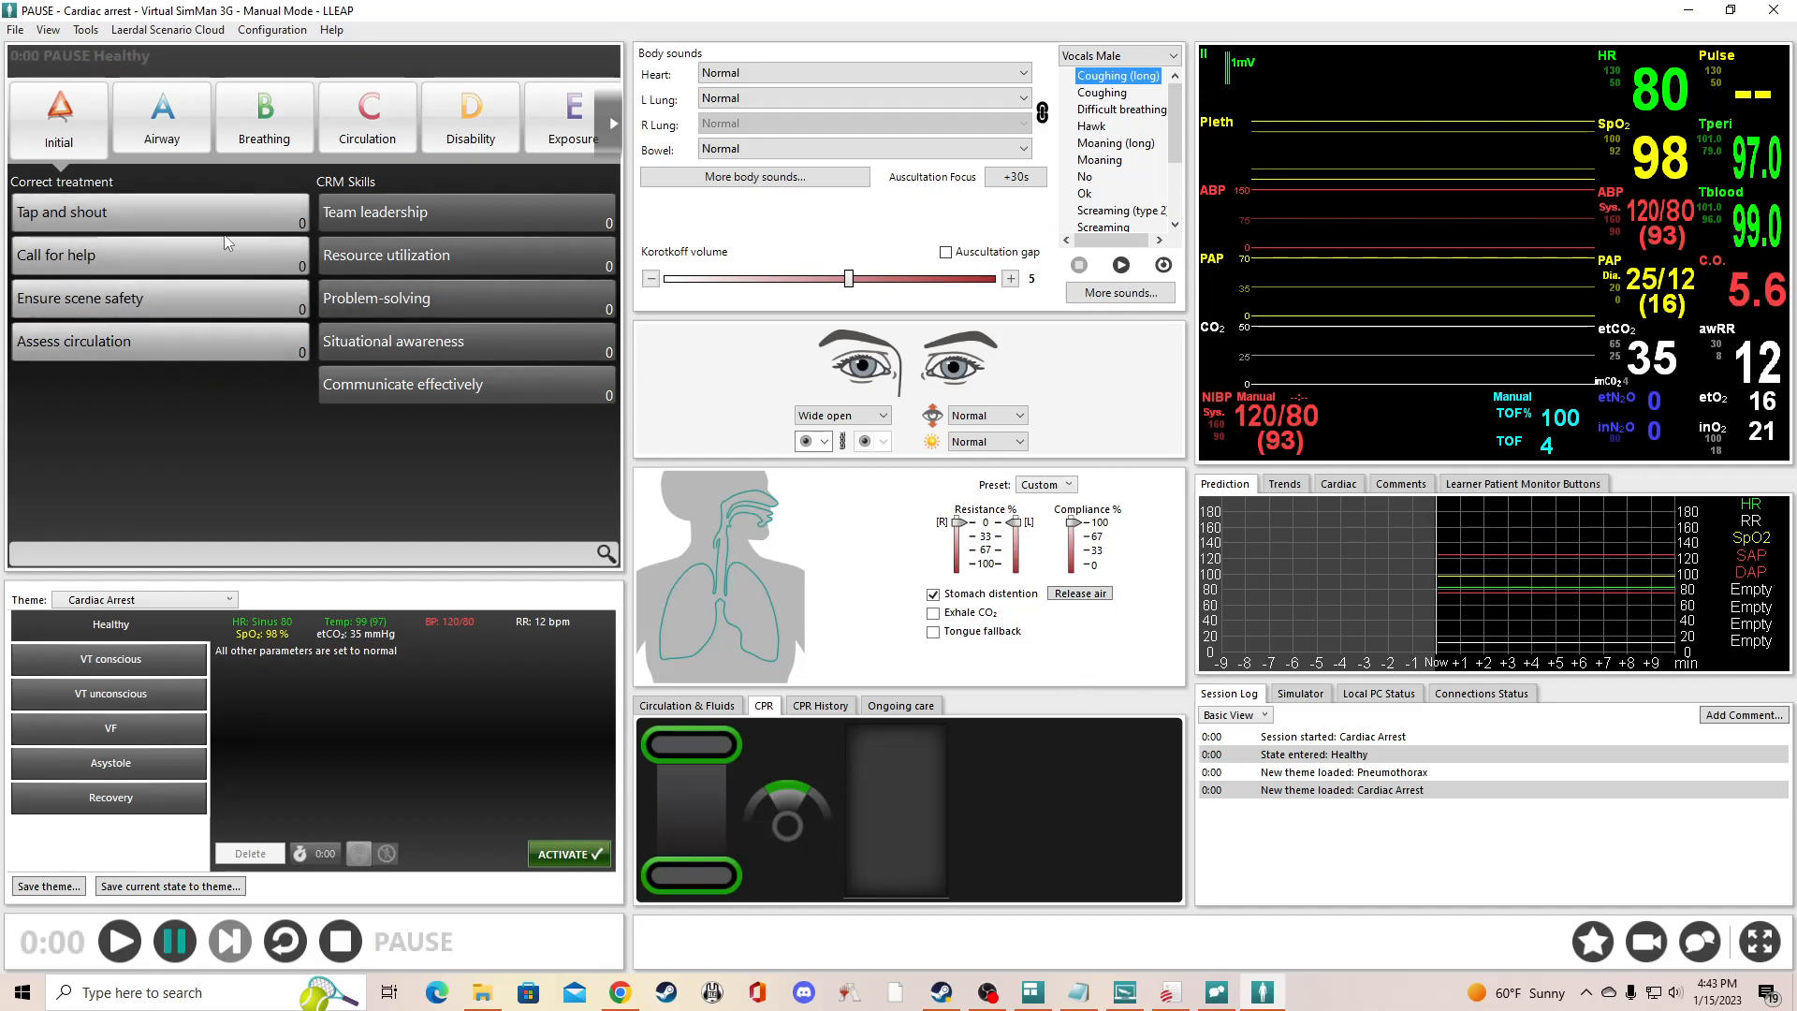
- Log the Tap and shout treatment event, start the session, and log Call for help while it runs
click(148, 213)
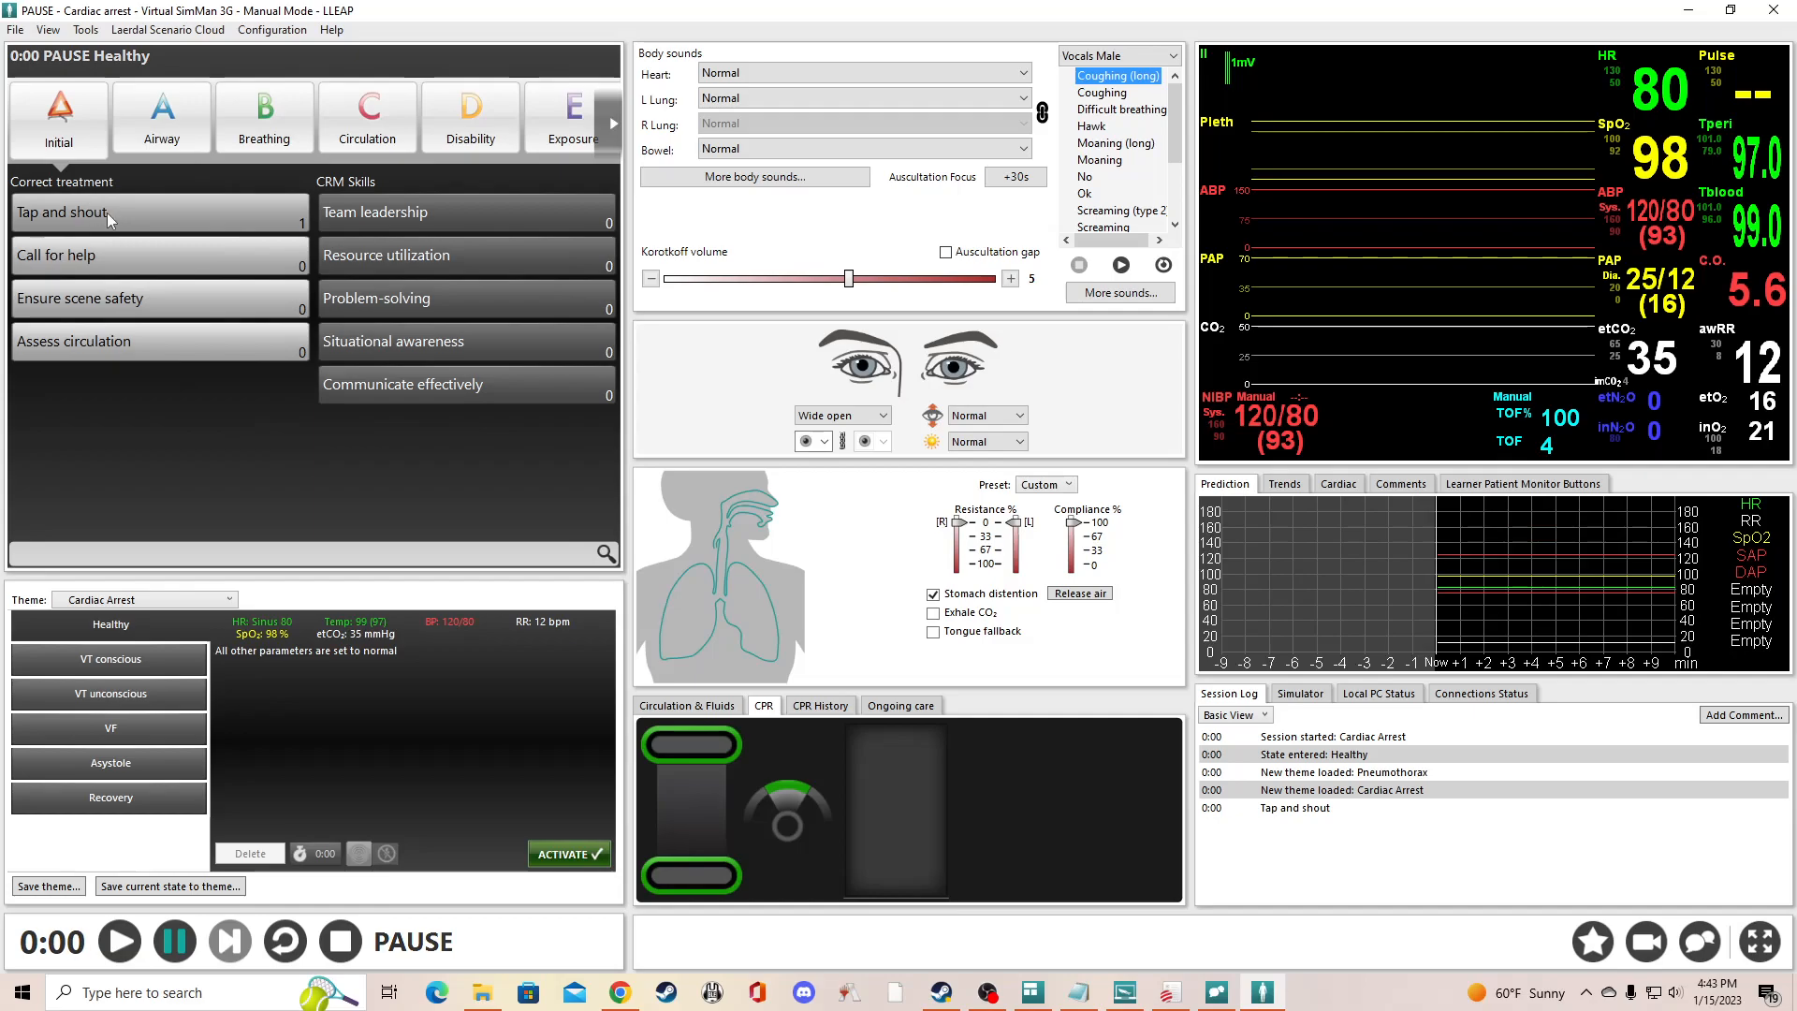
click(119, 947)
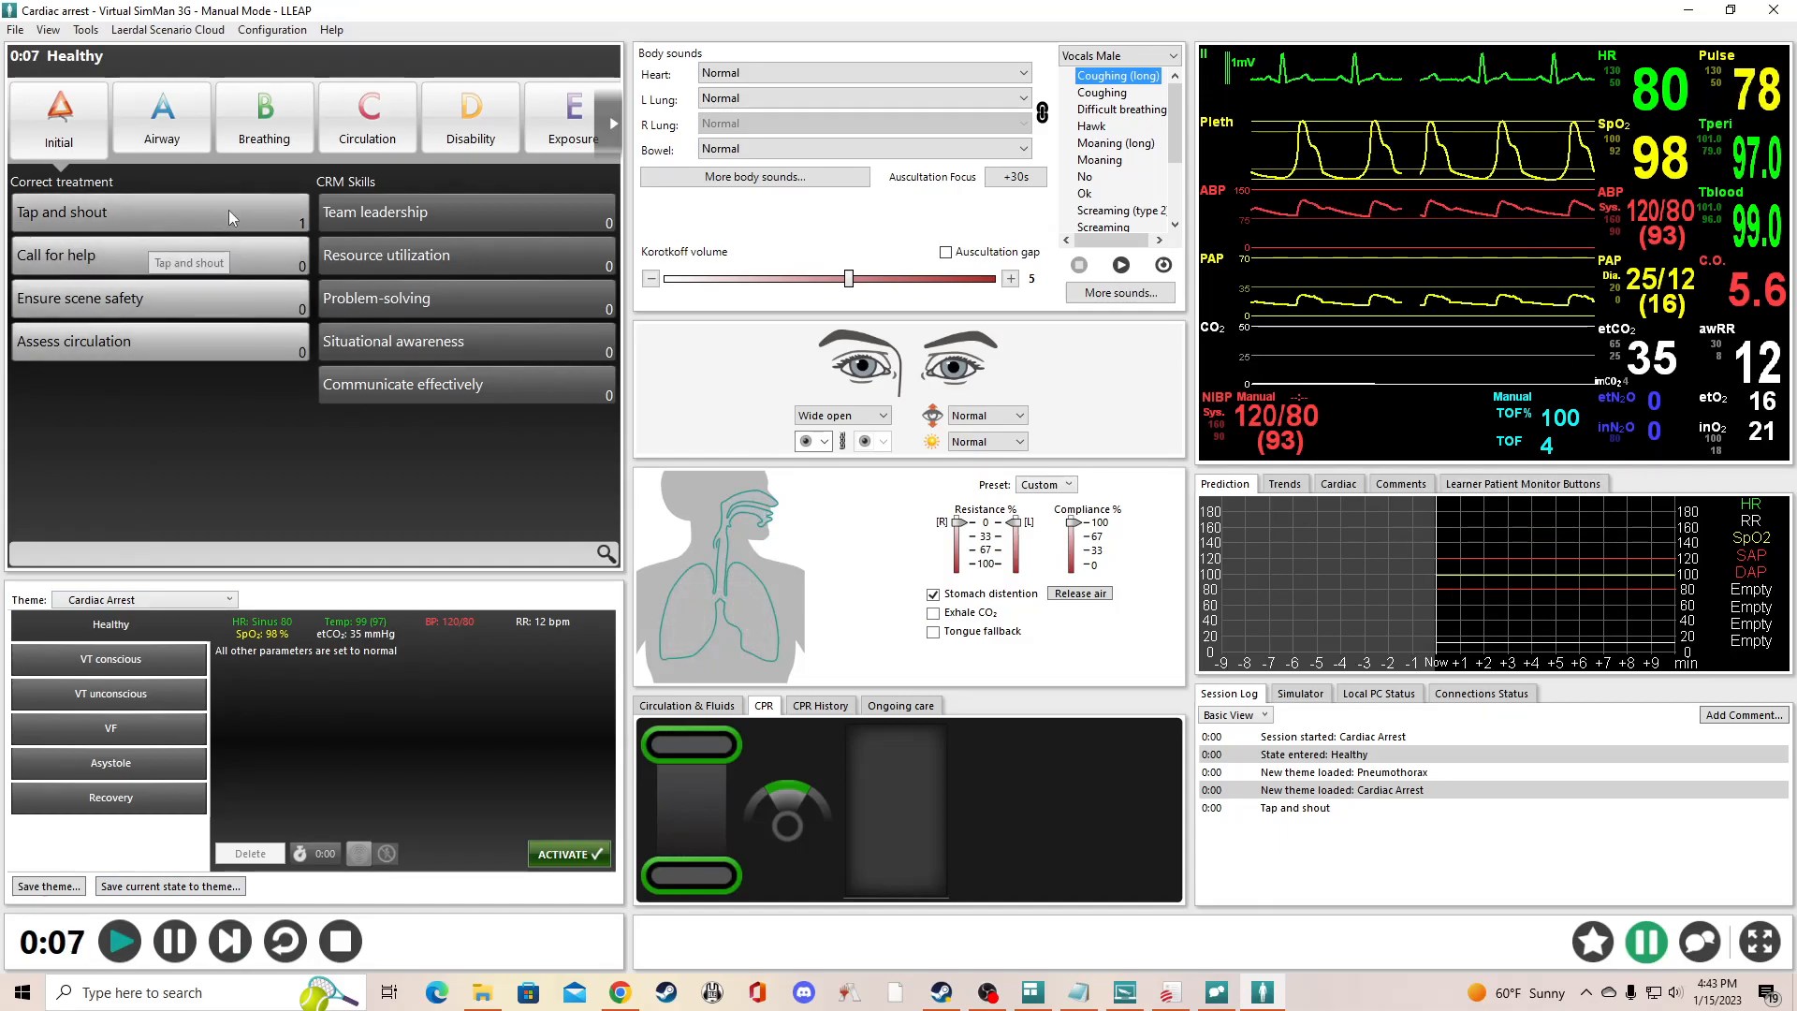
click(99, 254)
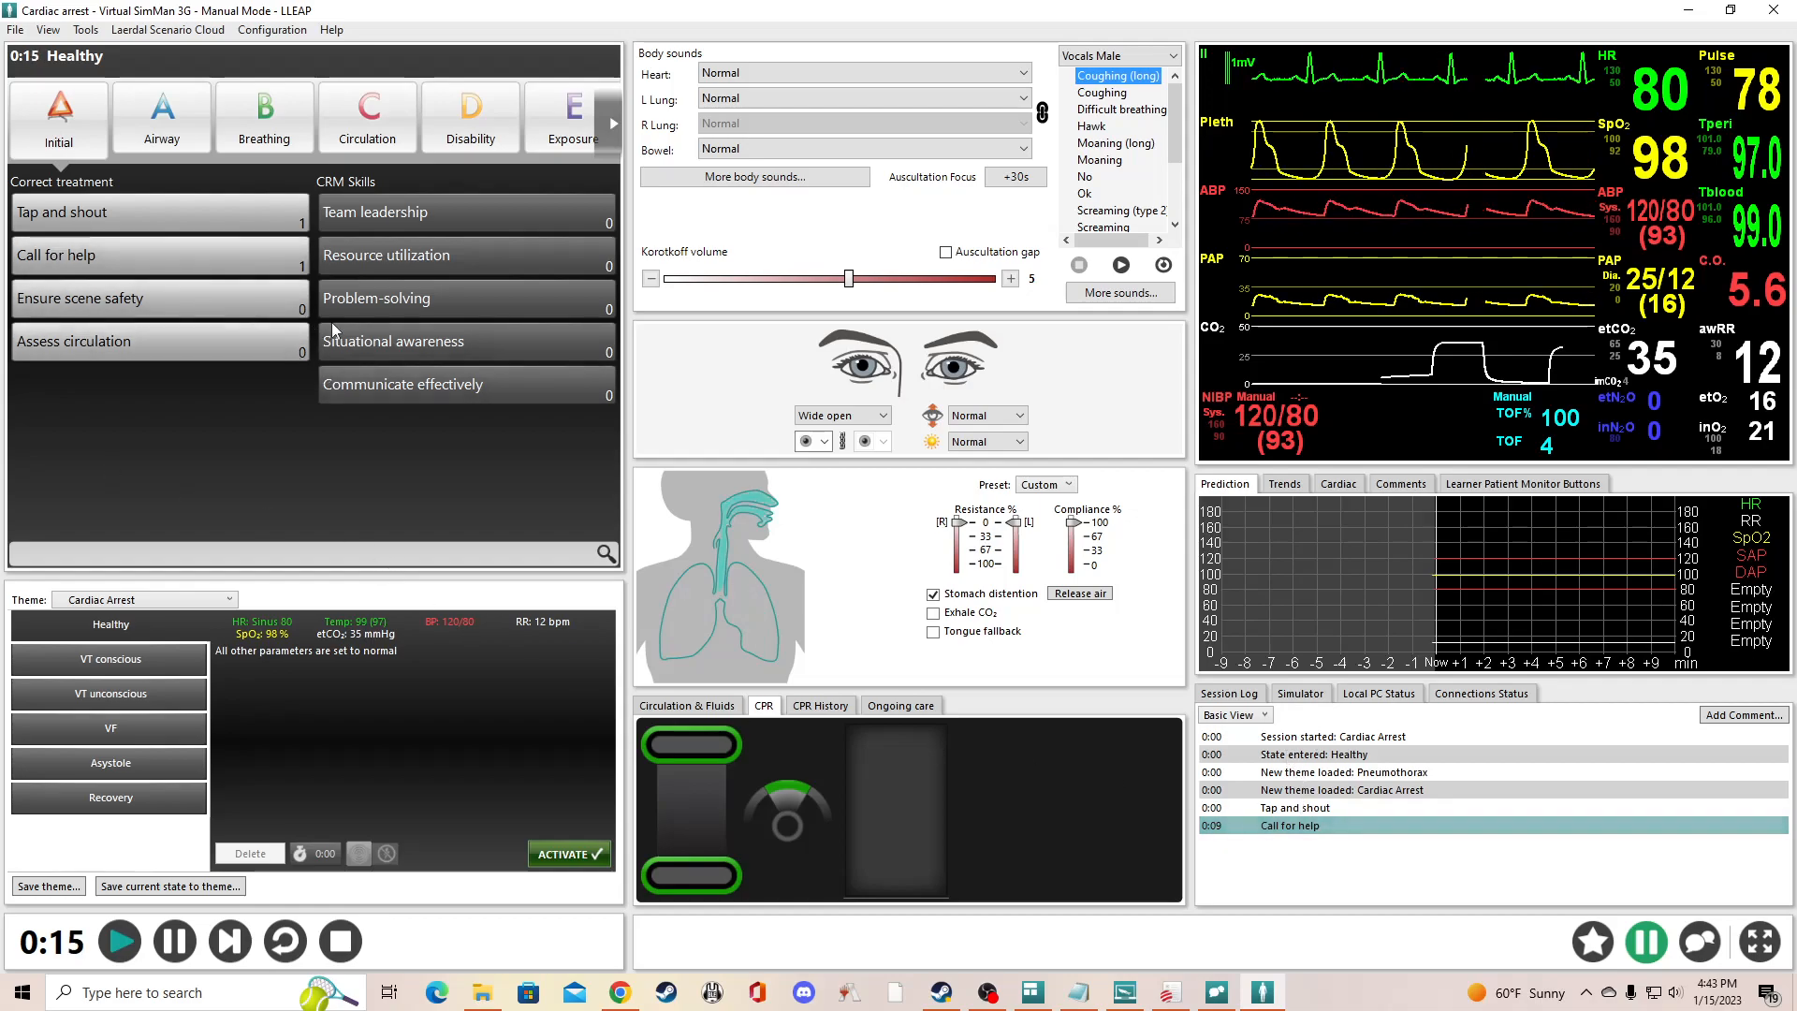
- Examine the treatment events in the Airway, Breathing, Initial and Circulation categories while the session runs
click(157, 131)
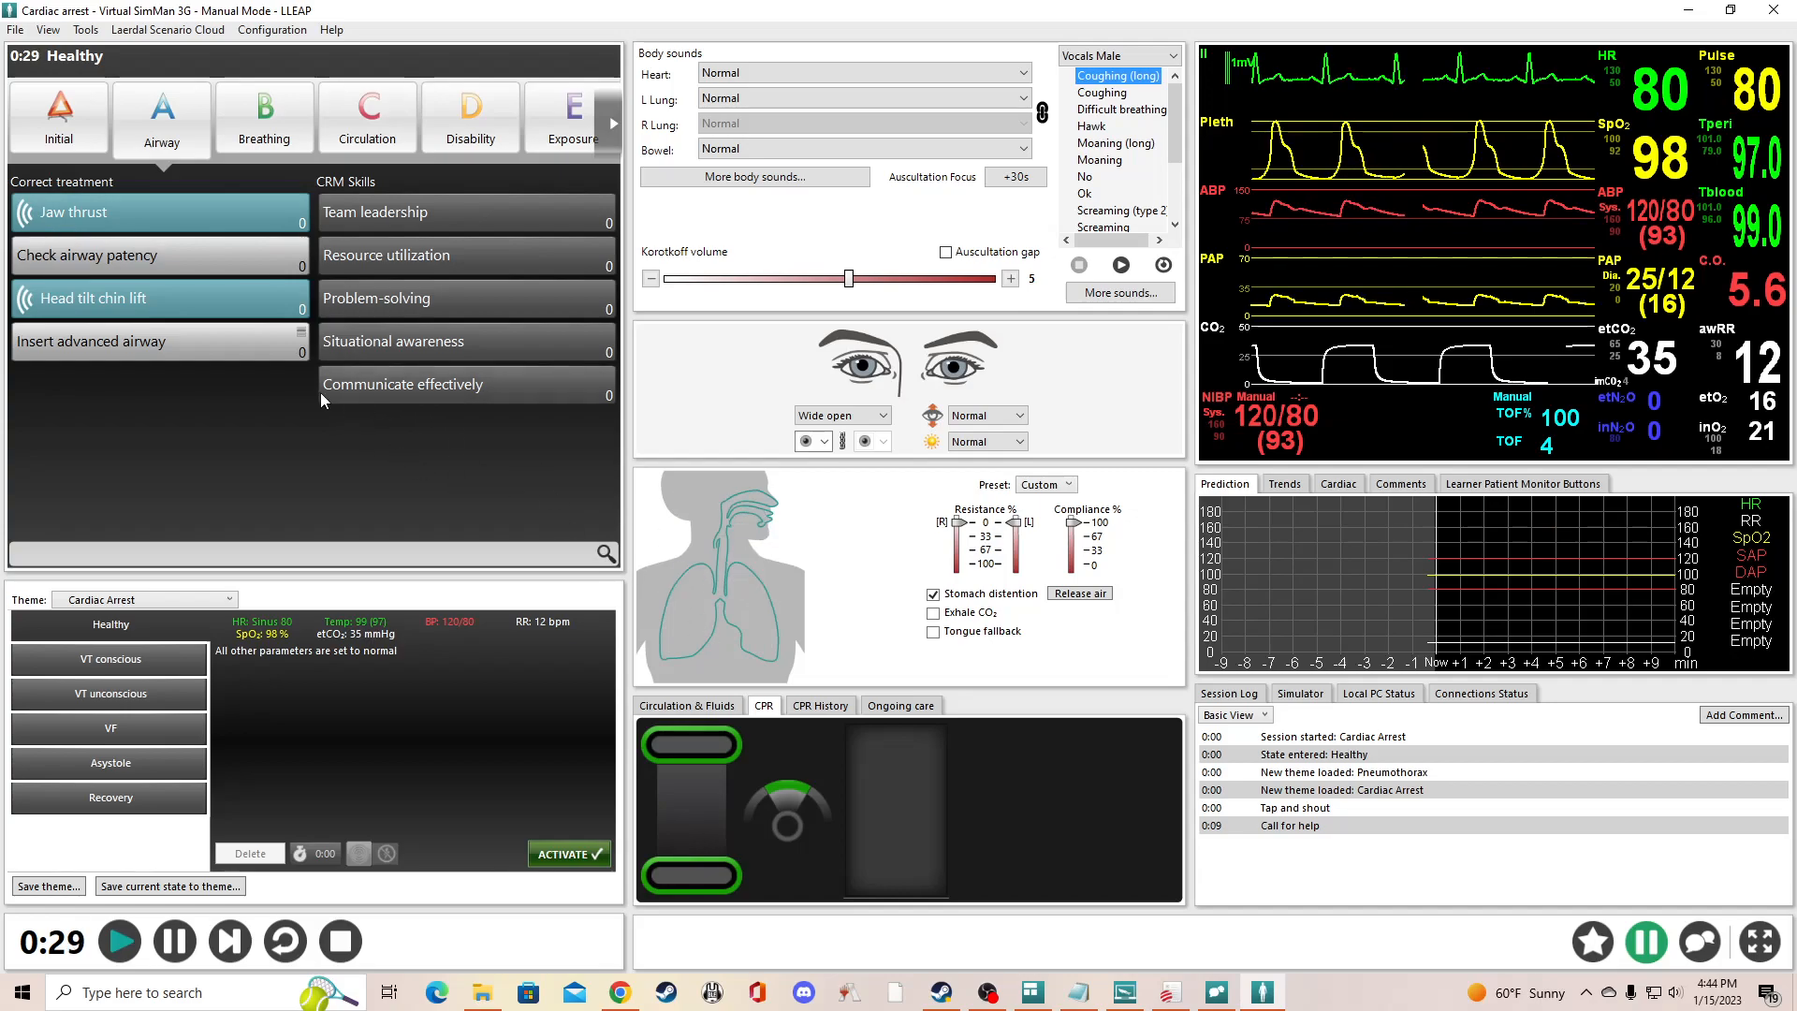
click(264, 120)
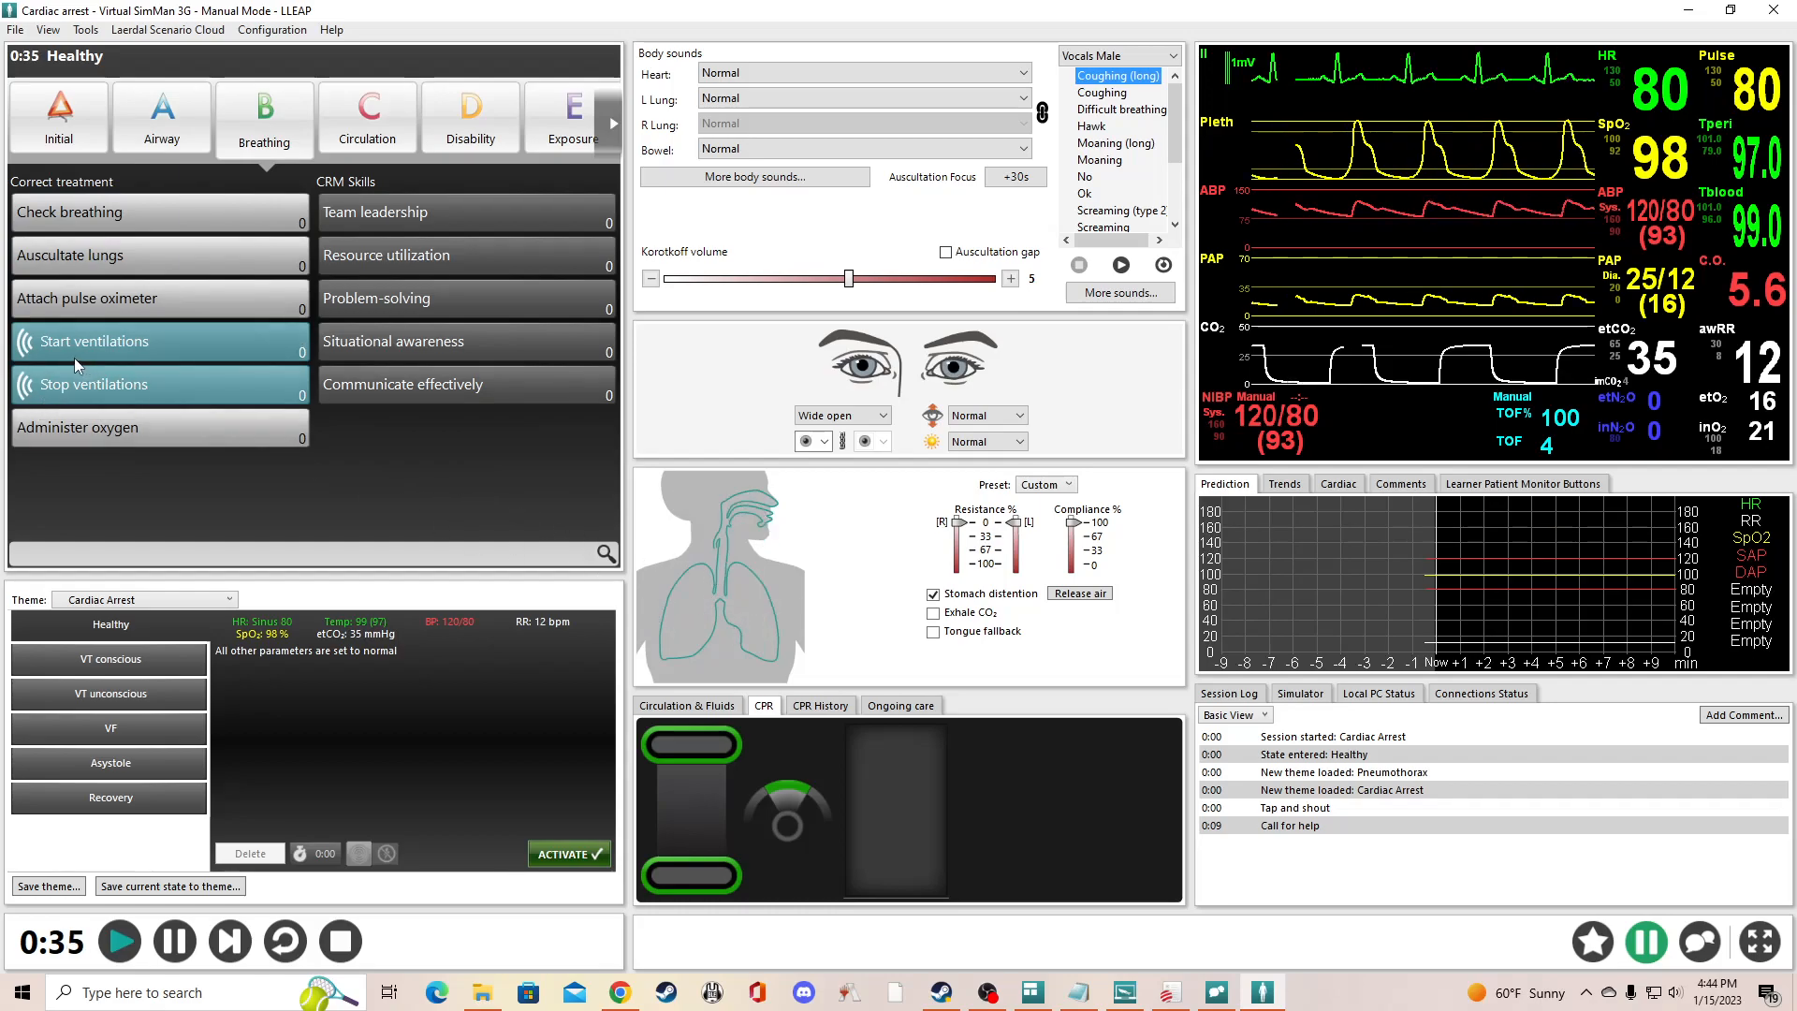
click(58, 138)
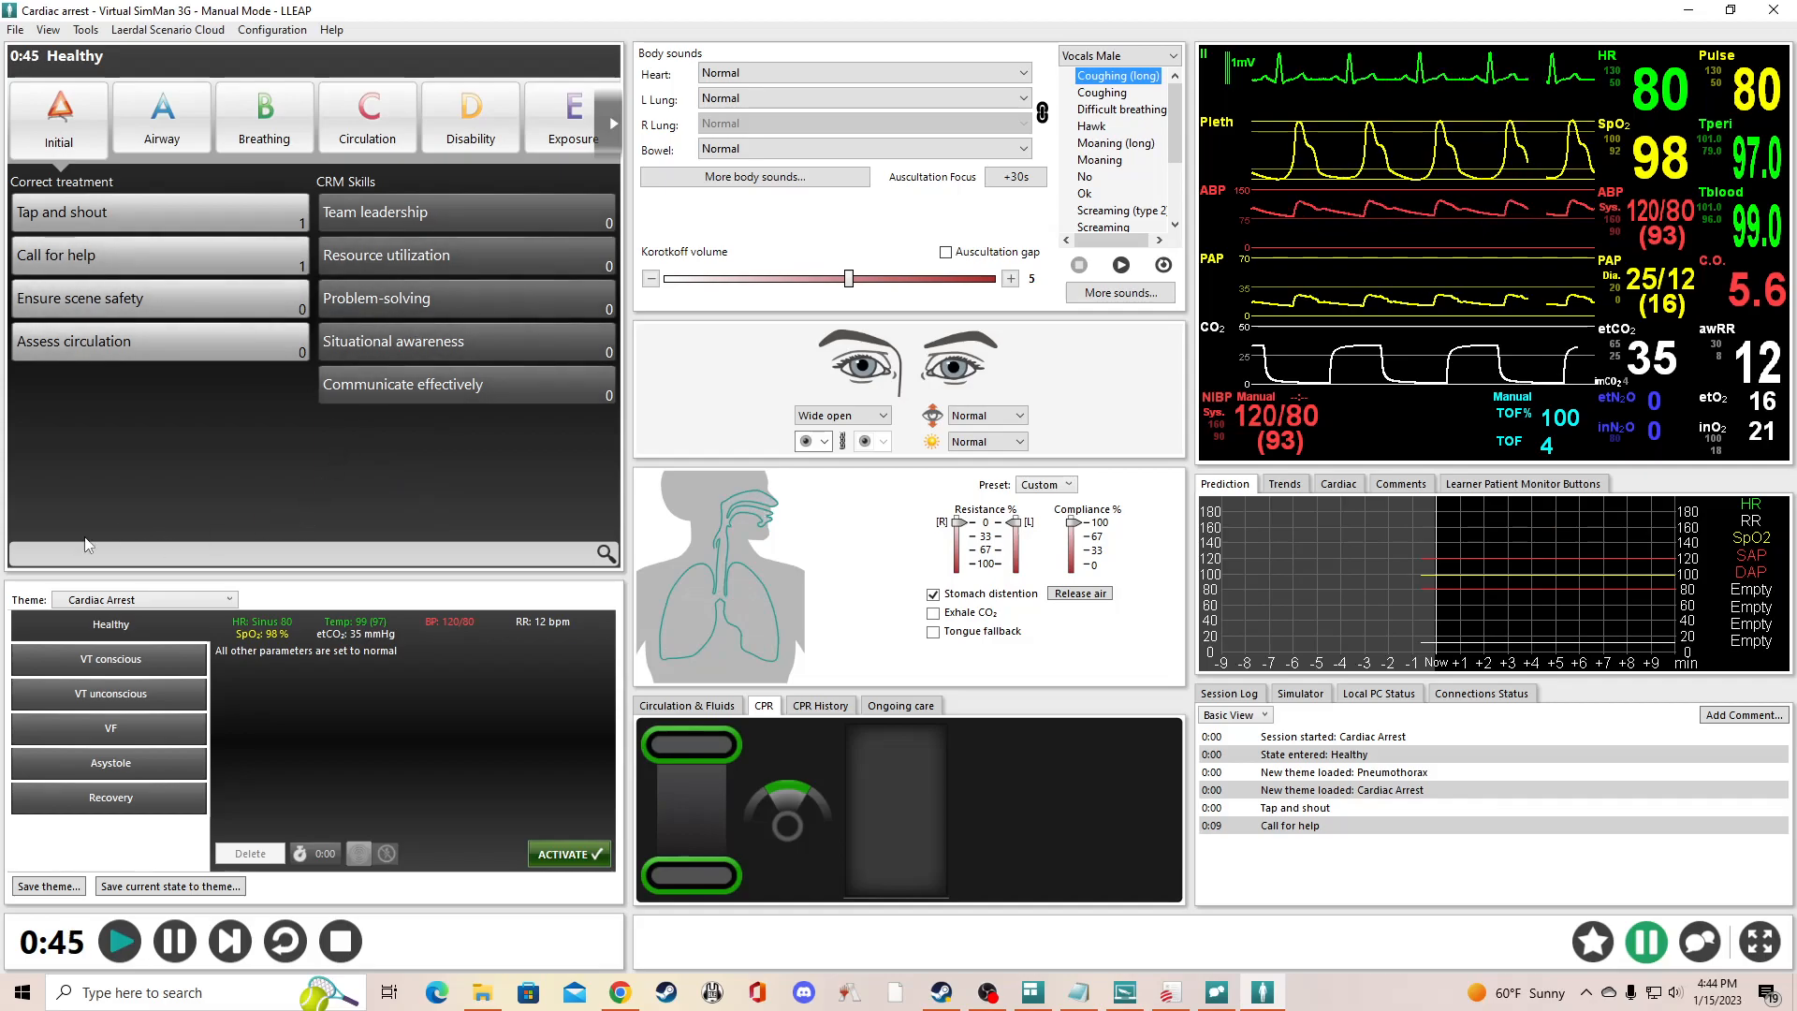
click(367, 117)
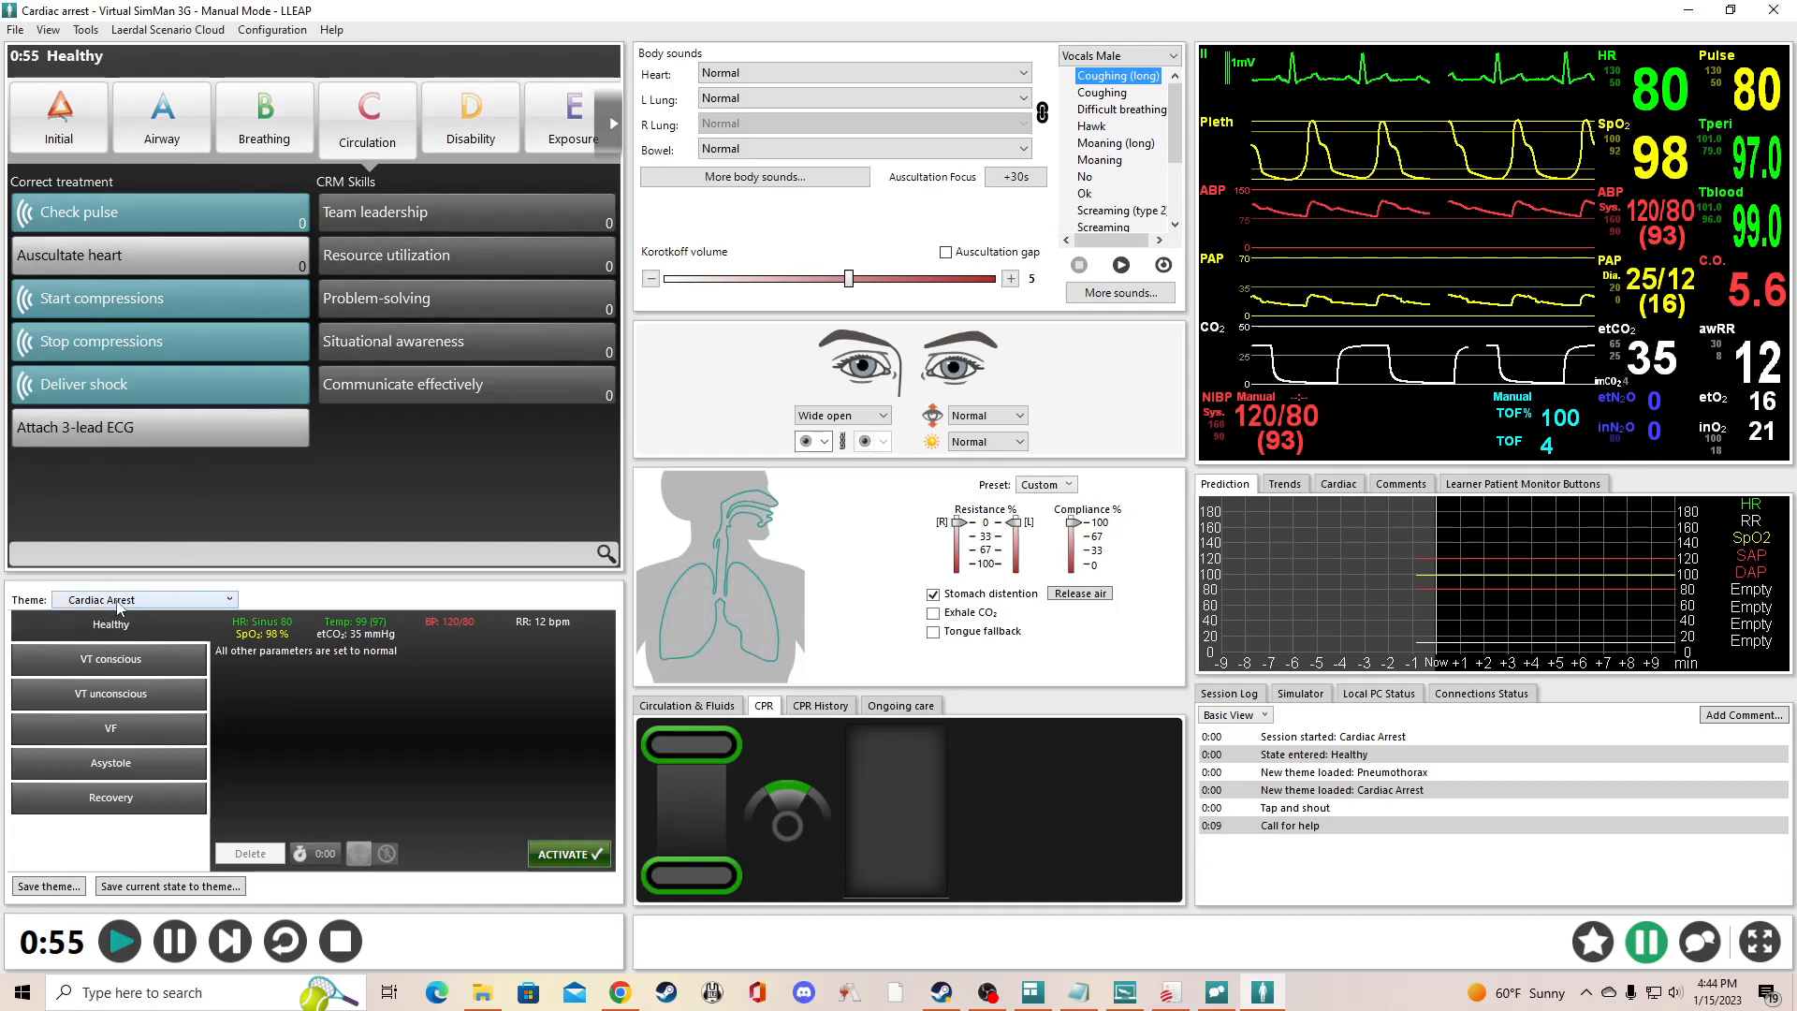
- Look over the states of the Cardiac Arrest theme and activate the VF state on the patient
click(227, 603)
click(227, 604)
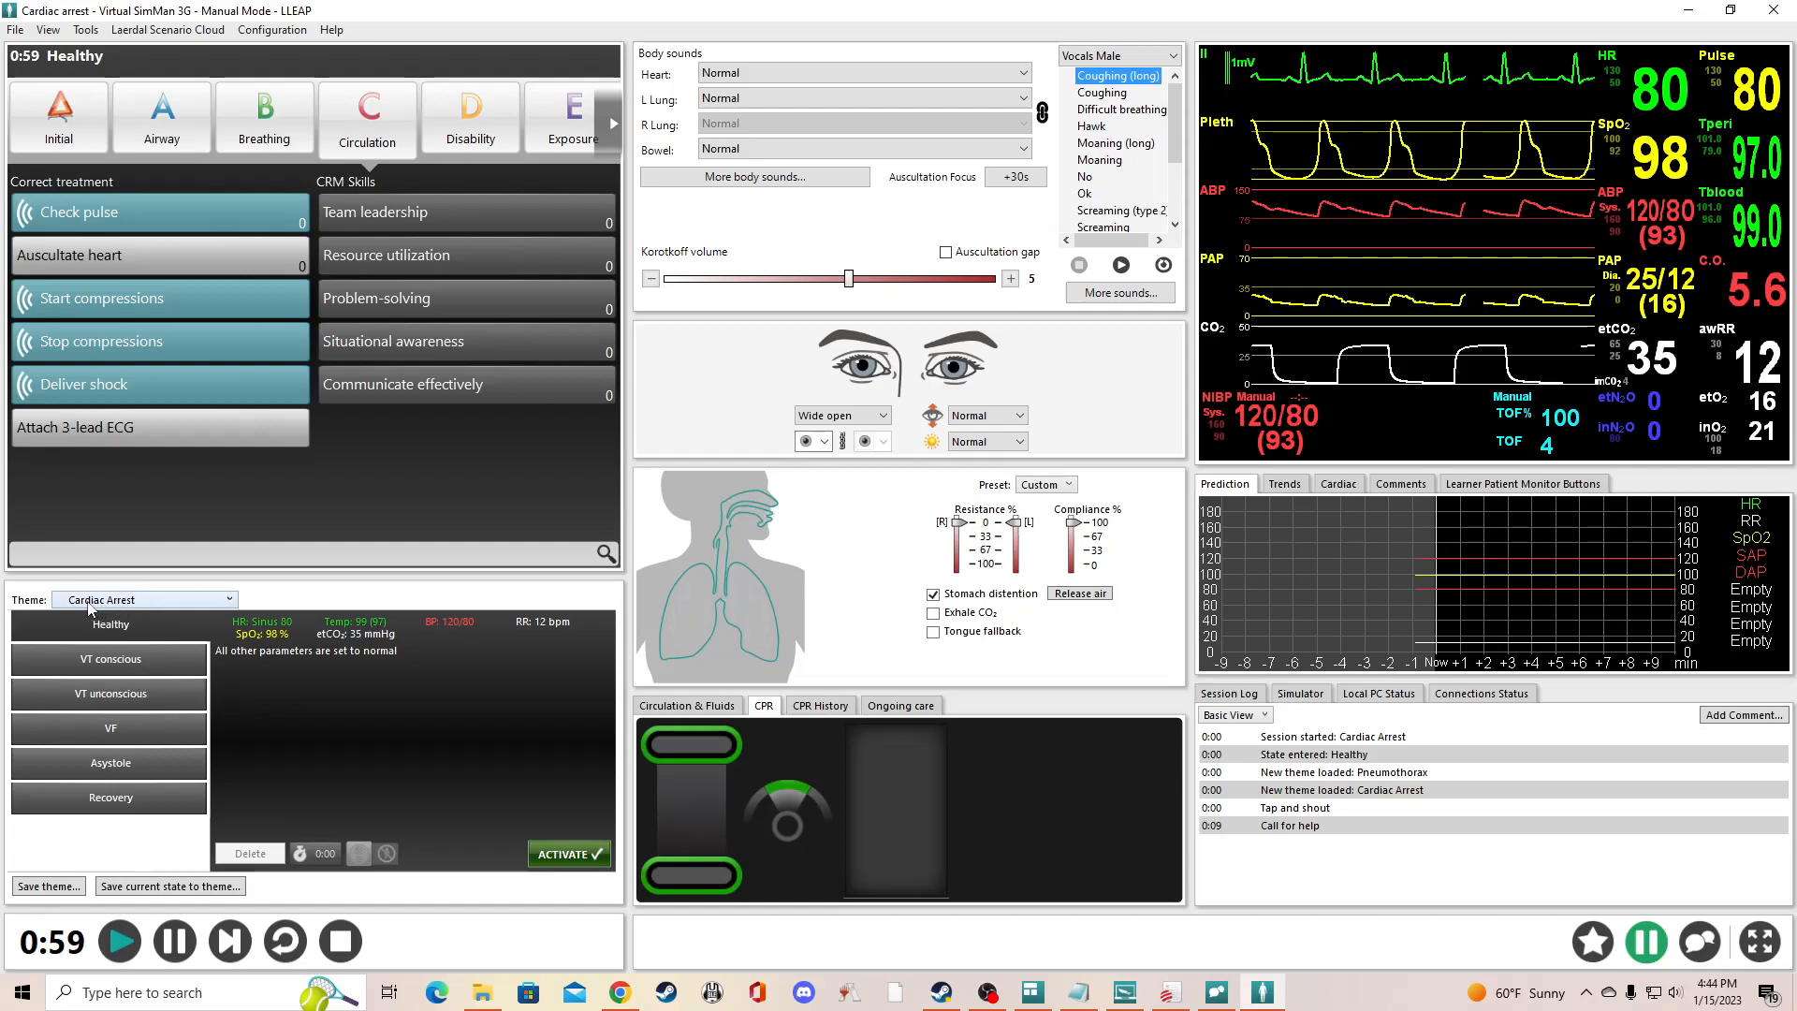
click(134, 805)
click(119, 760)
click(111, 722)
click(116, 693)
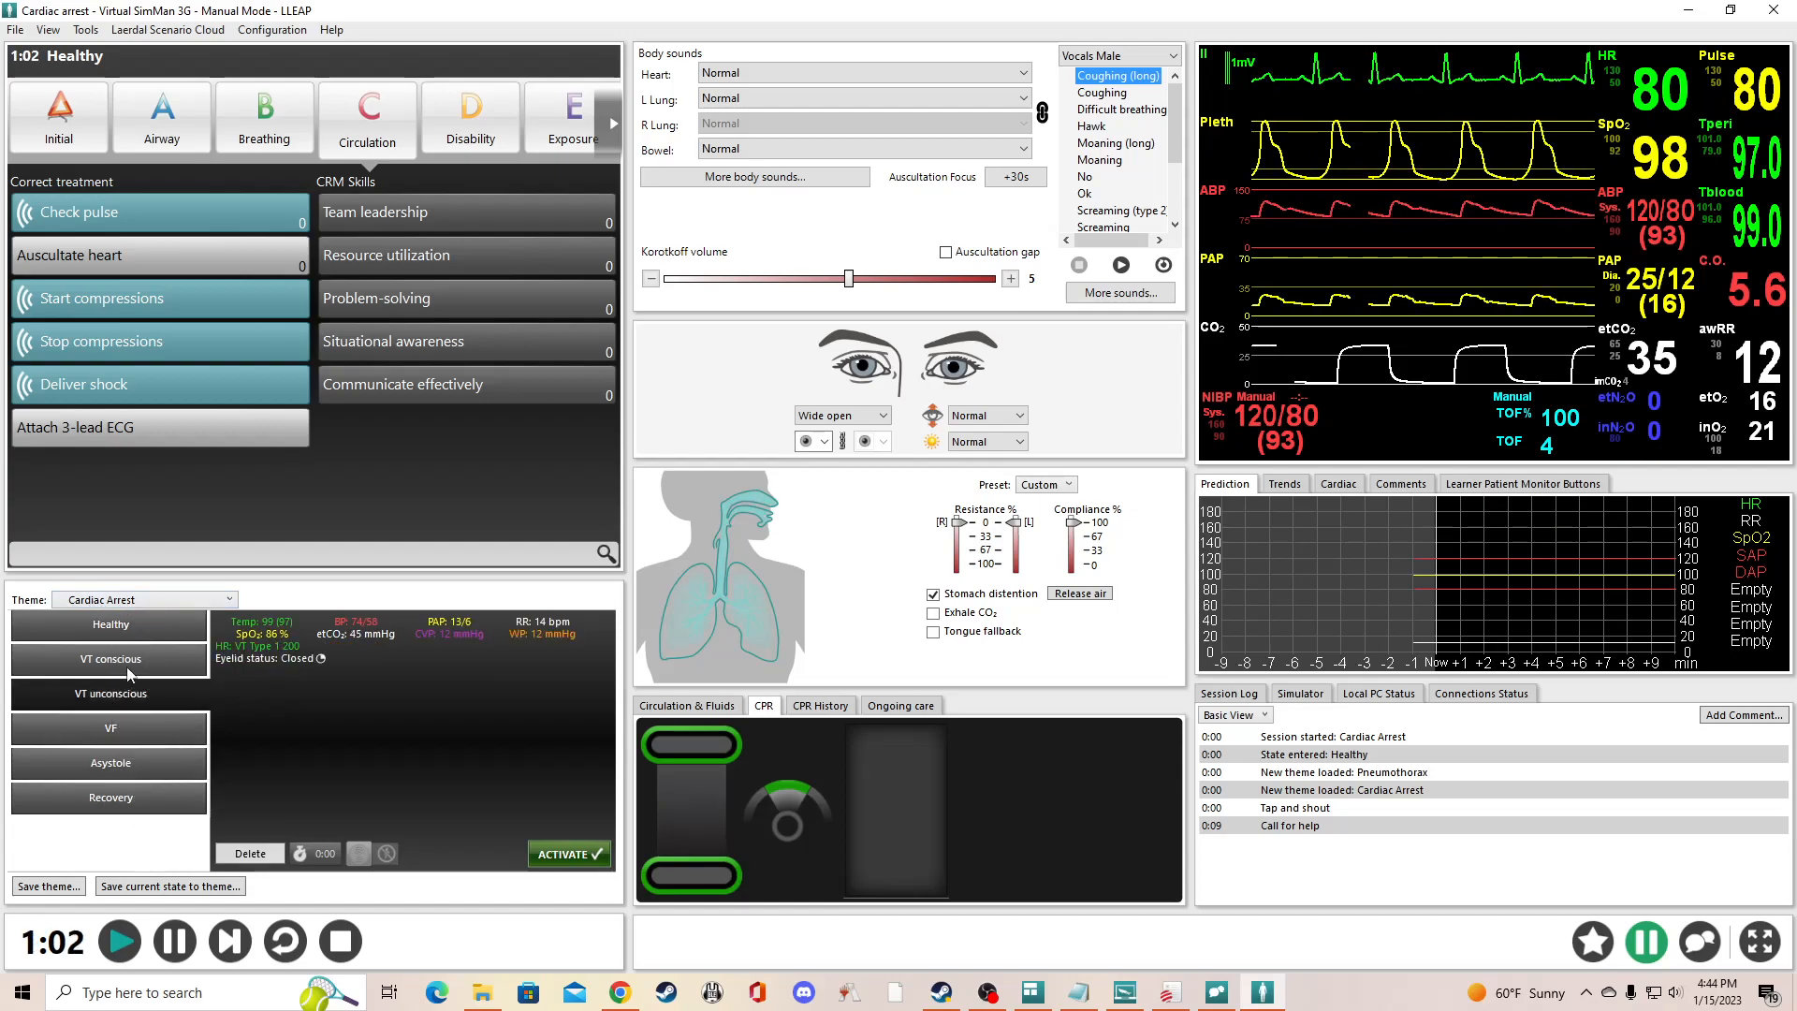
click(119, 738)
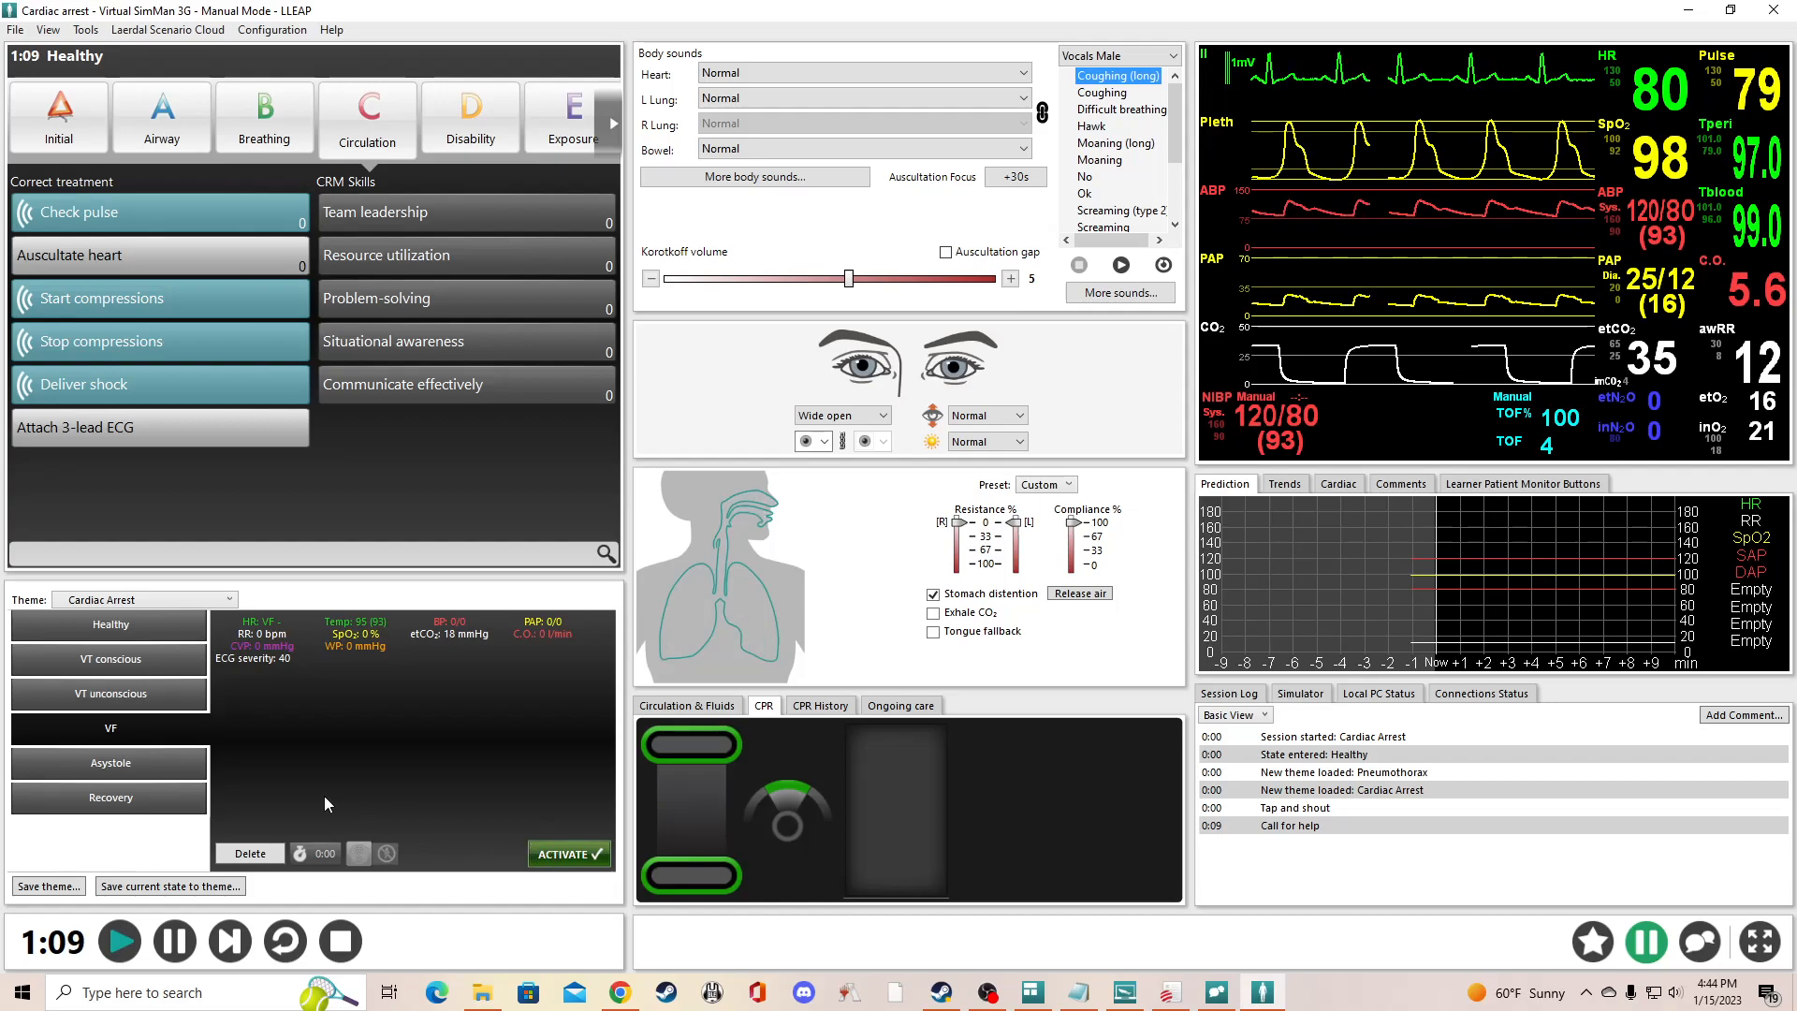
click(574, 859)
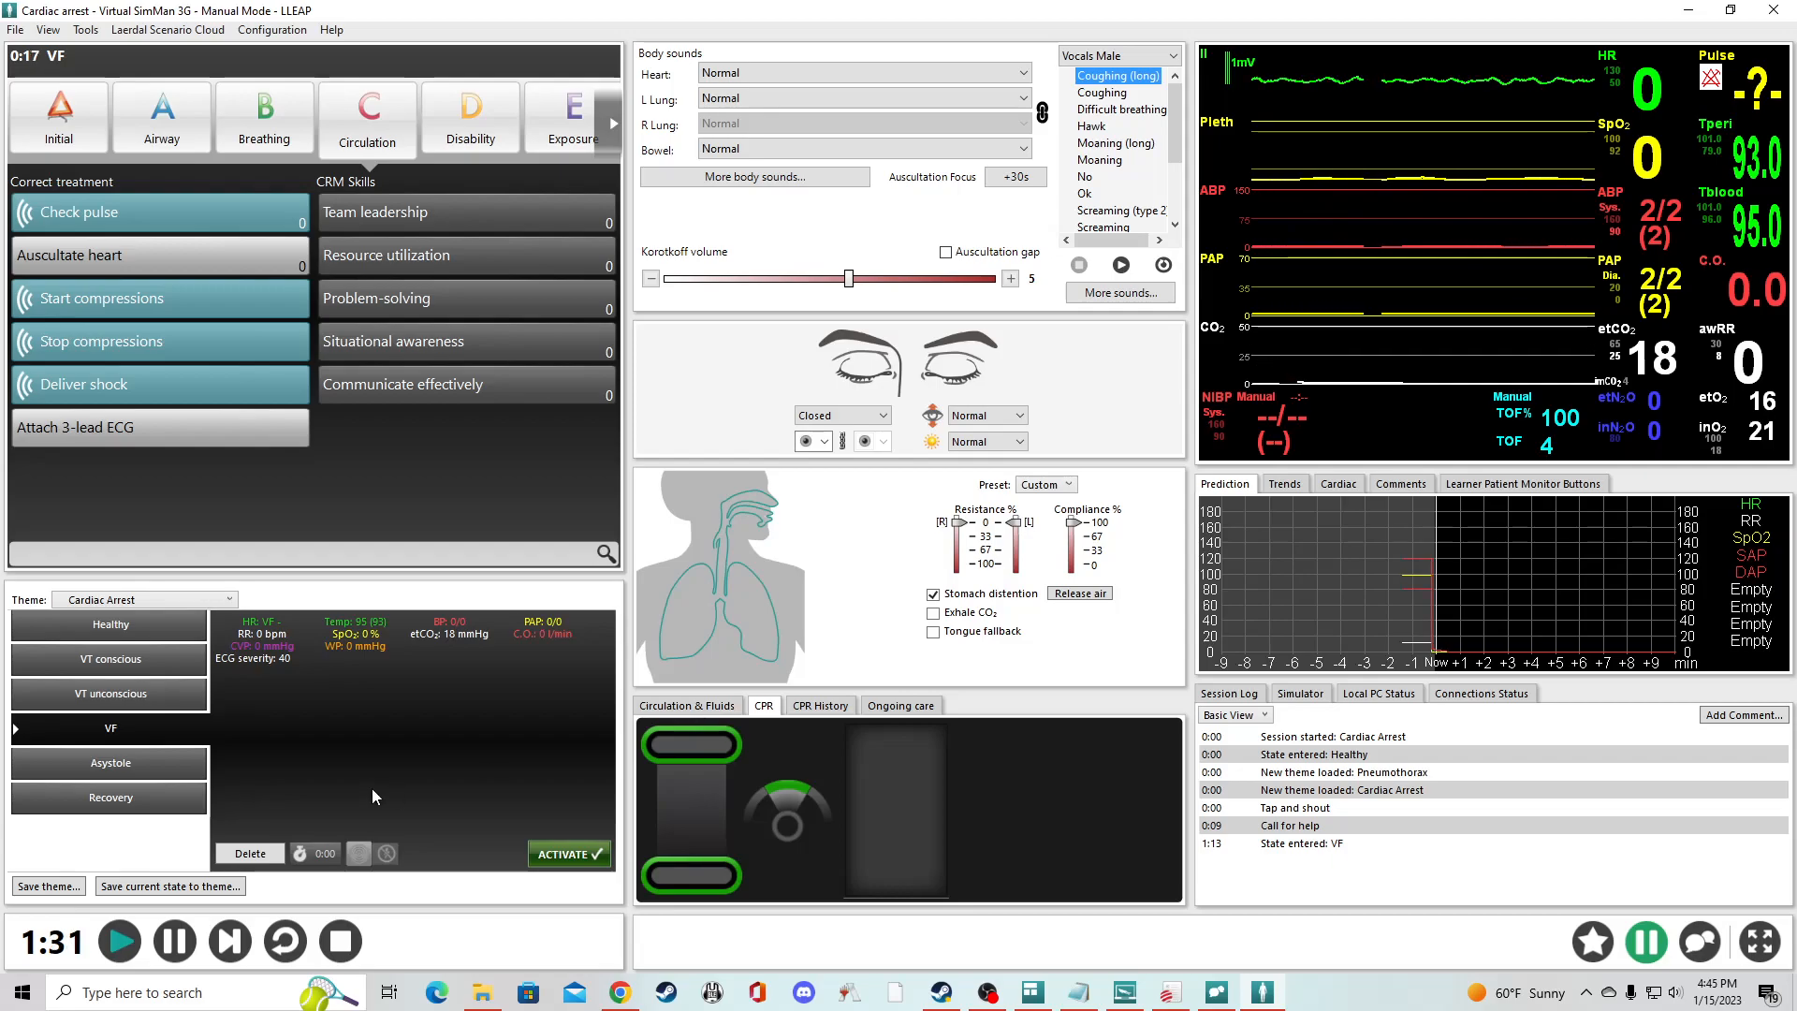
- Compare the Recovery and Healthy state parameters, and activate the Healthy state to bring the patient back
click(133, 801)
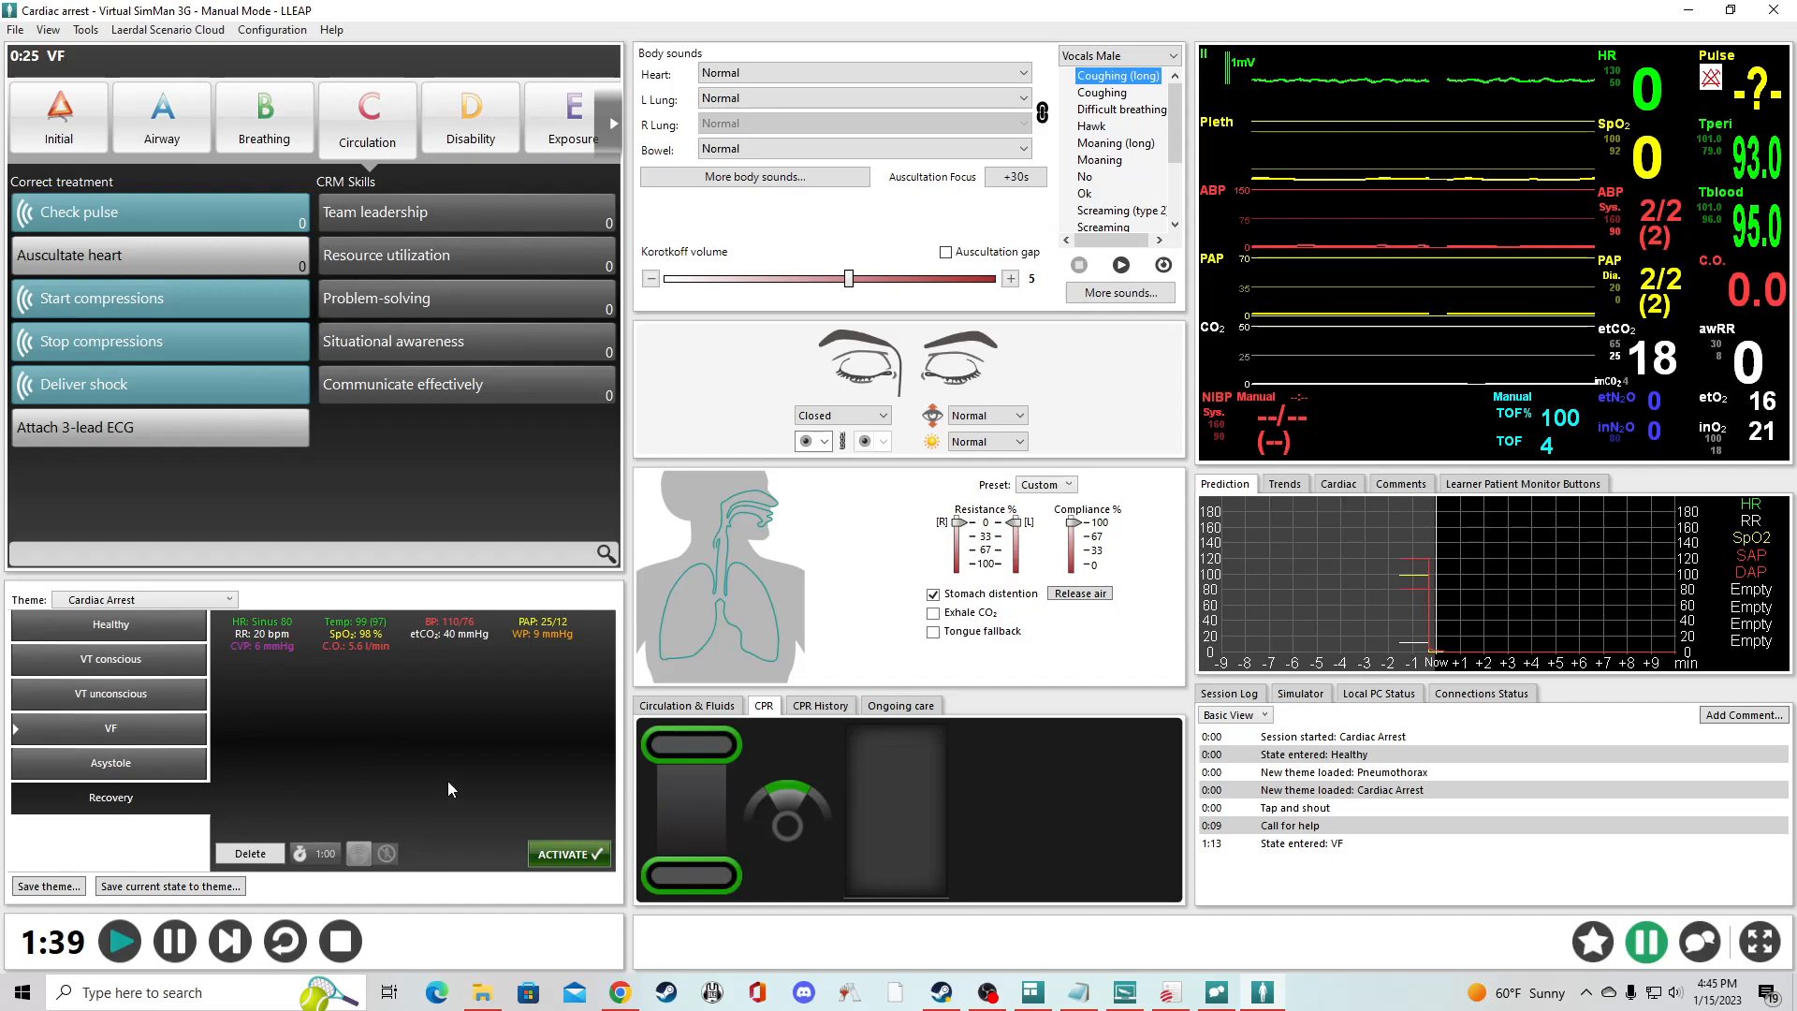
click(163, 624)
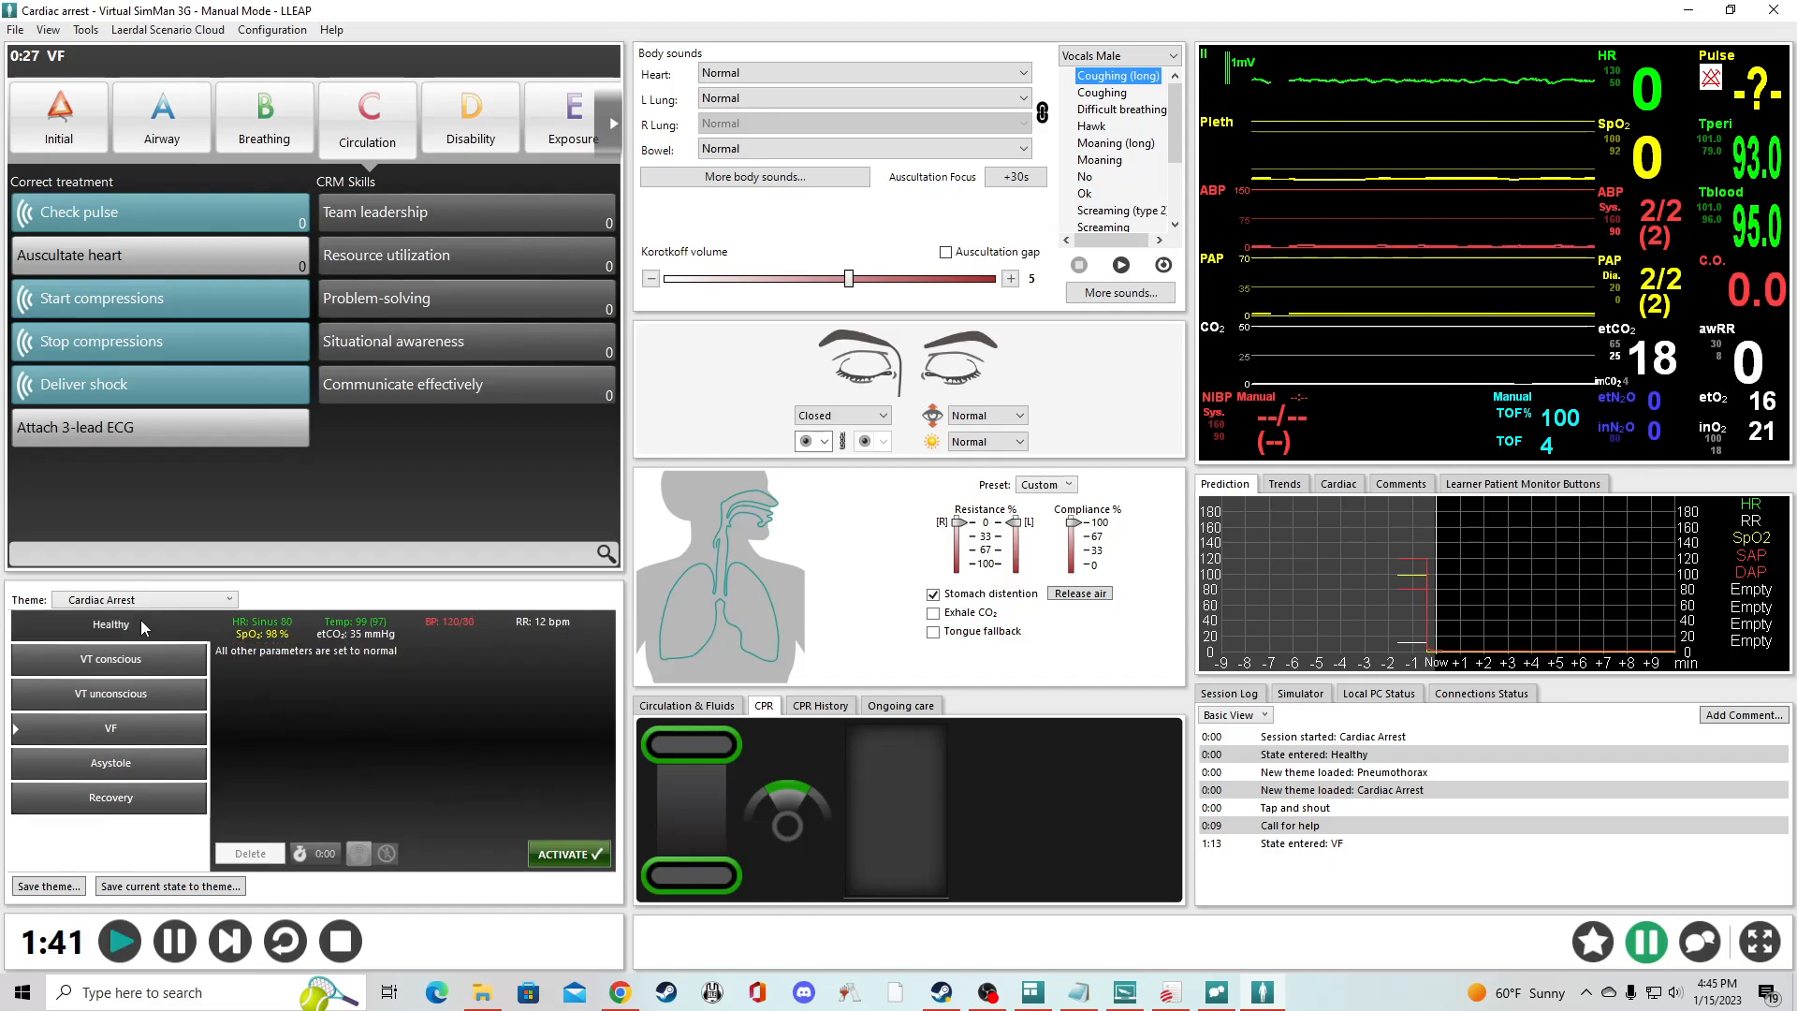
click(175, 809)
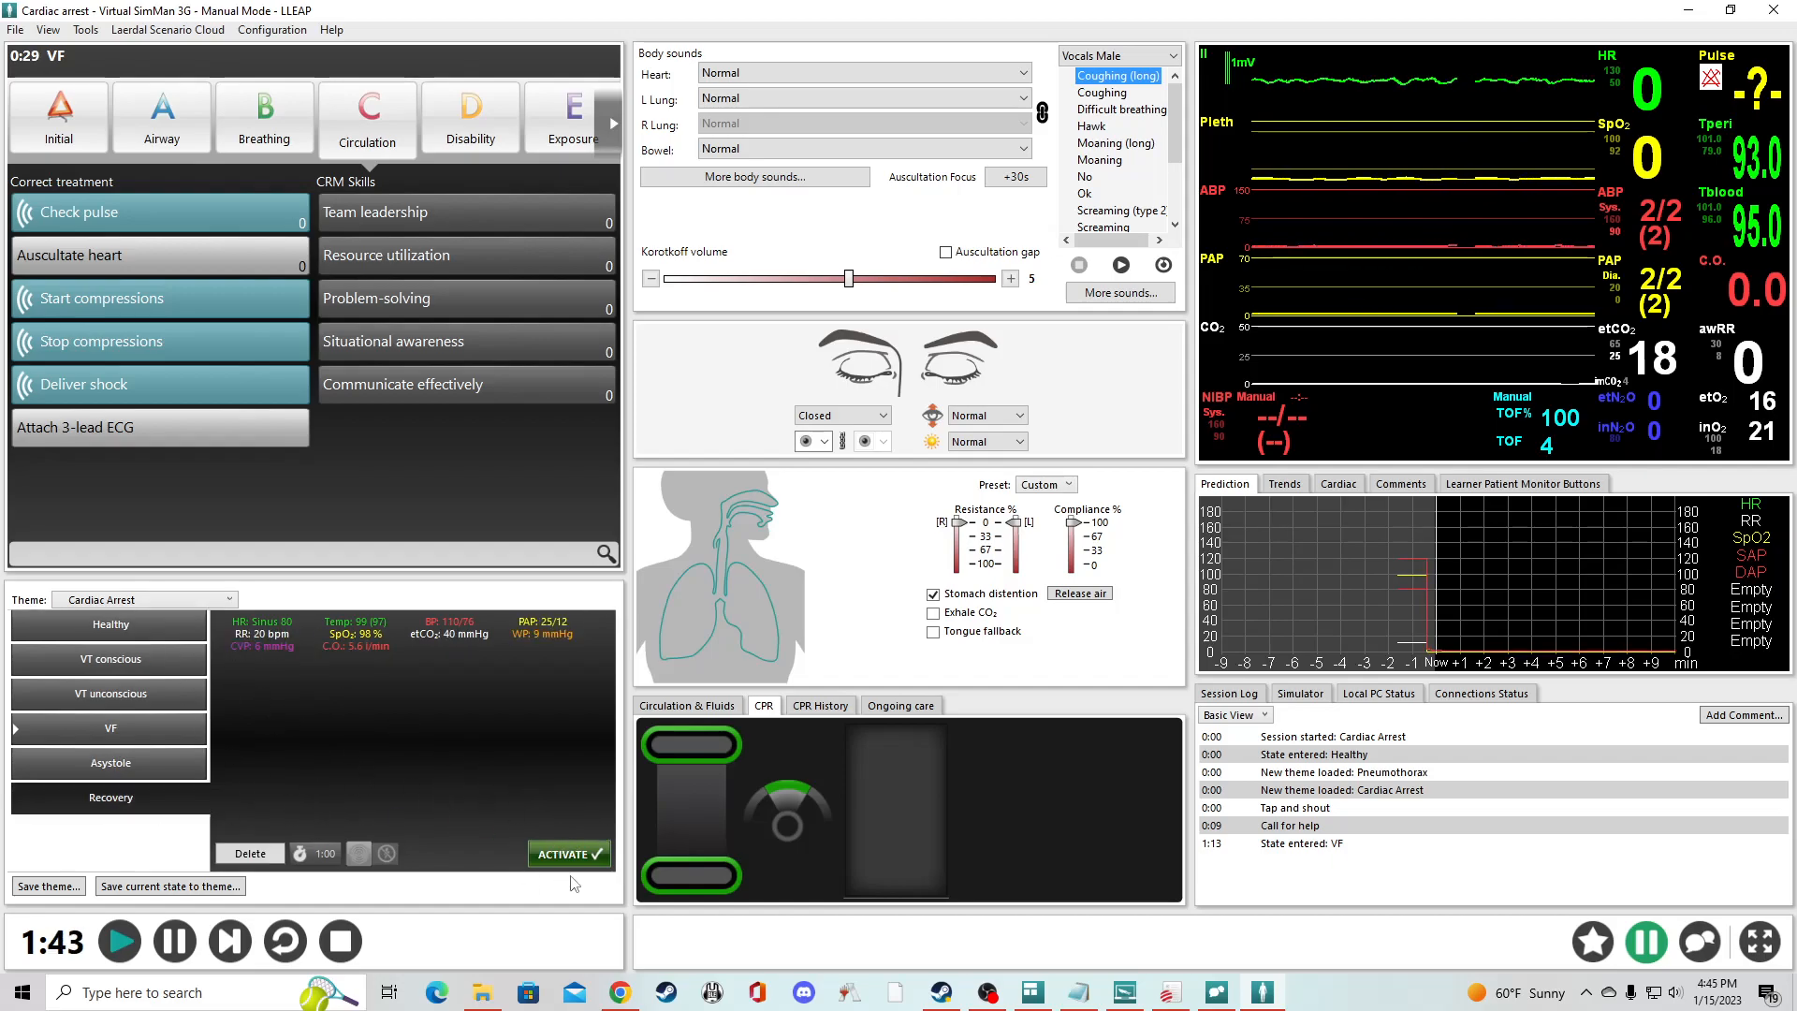
click(124, 625)
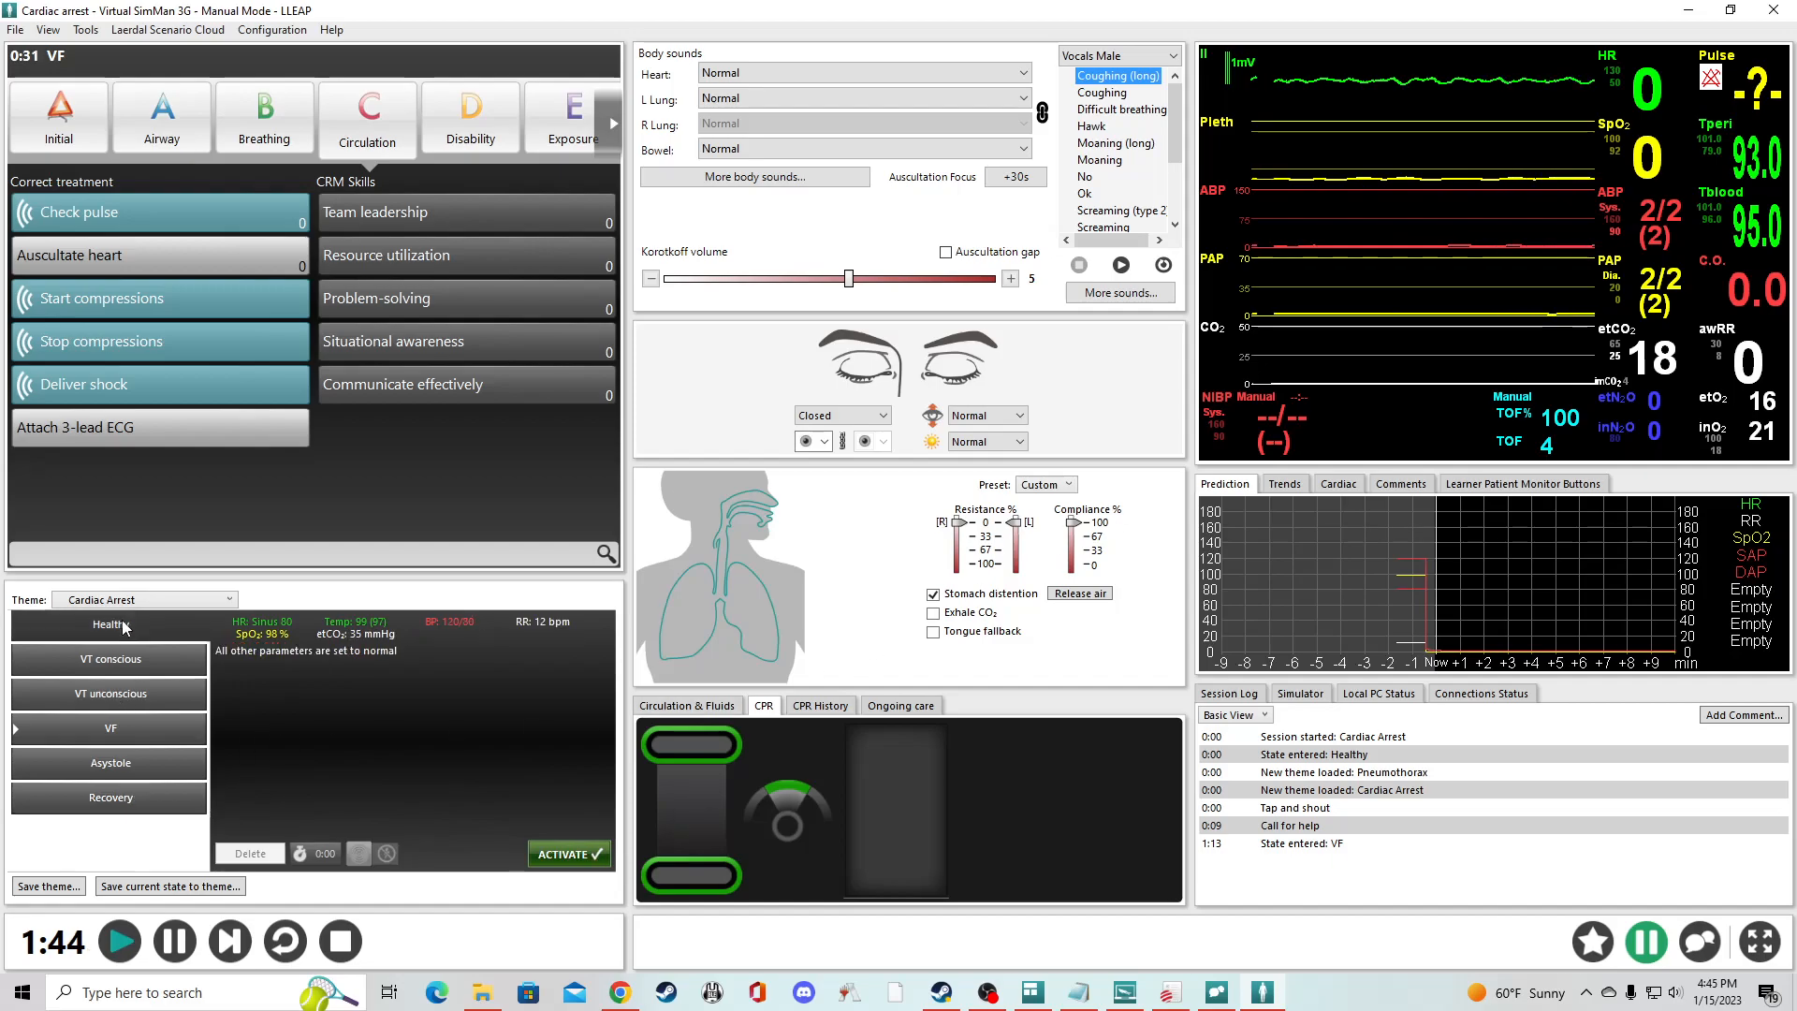
click(580, 854)
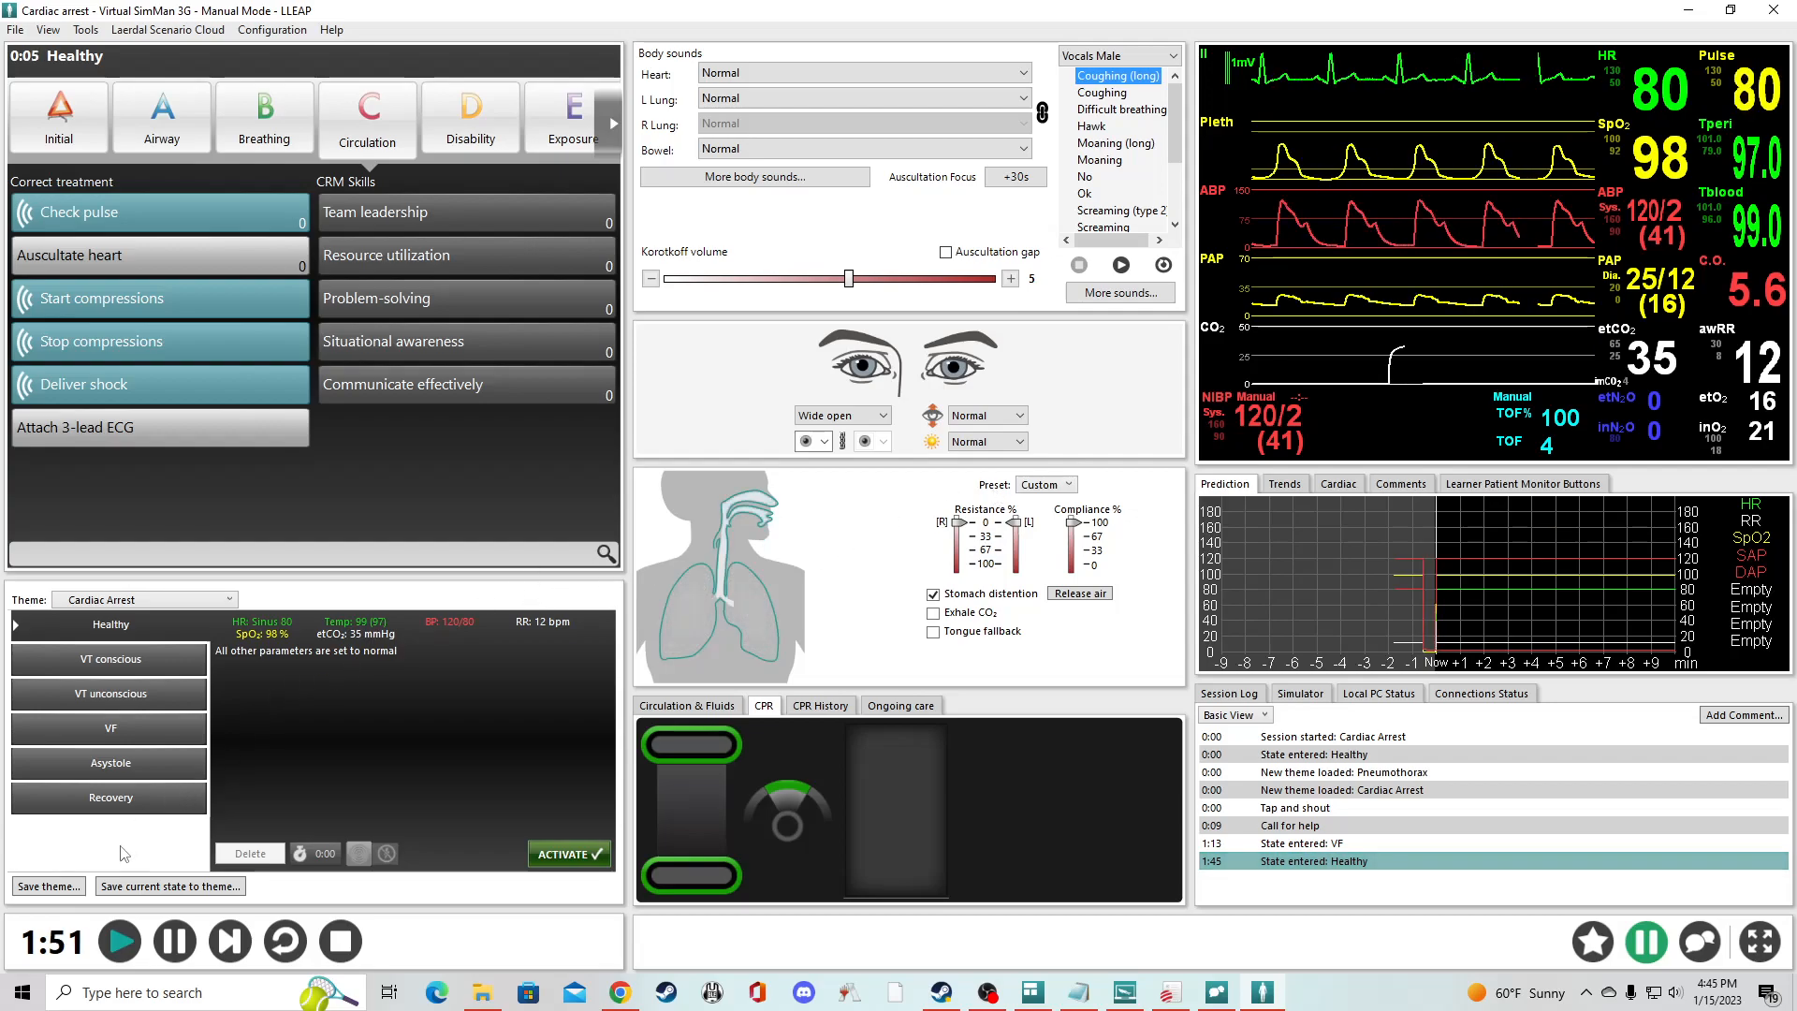
- Preview the parameters of the Recovery, Asystole, VT unconscious, Healthy and VT conscious states without activating any
click(112, 797)
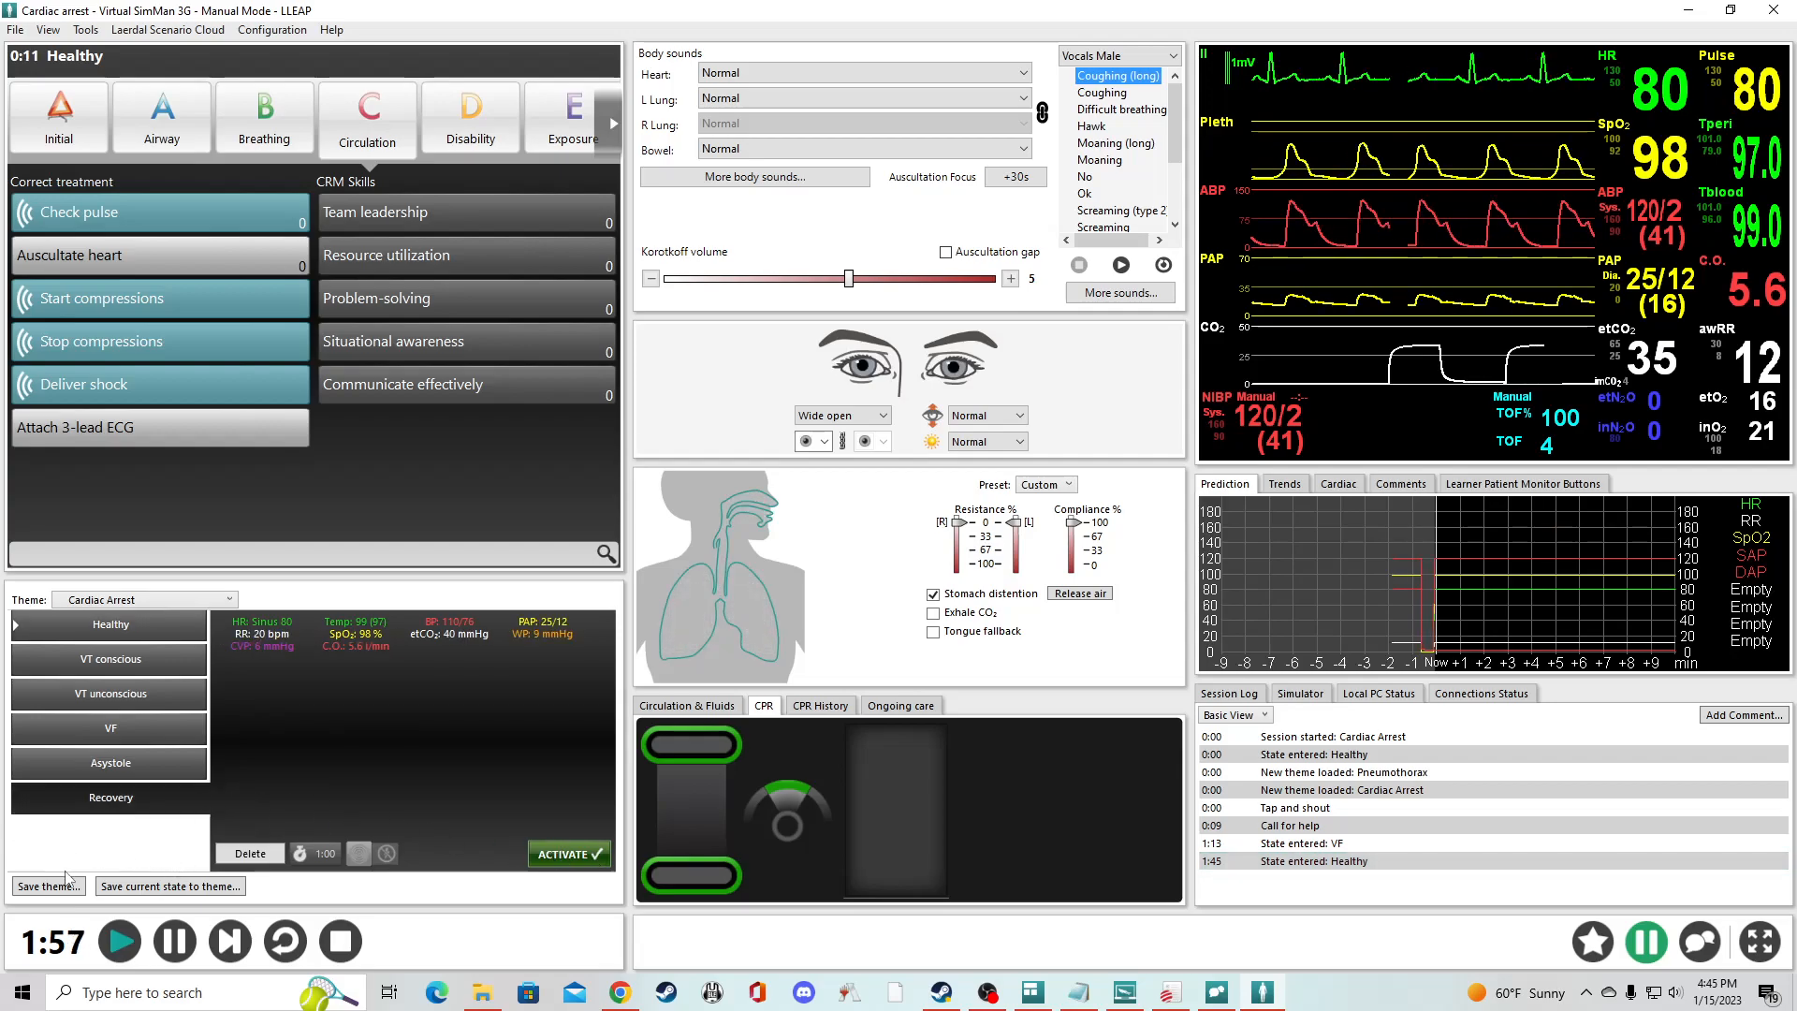
click(148, 753)
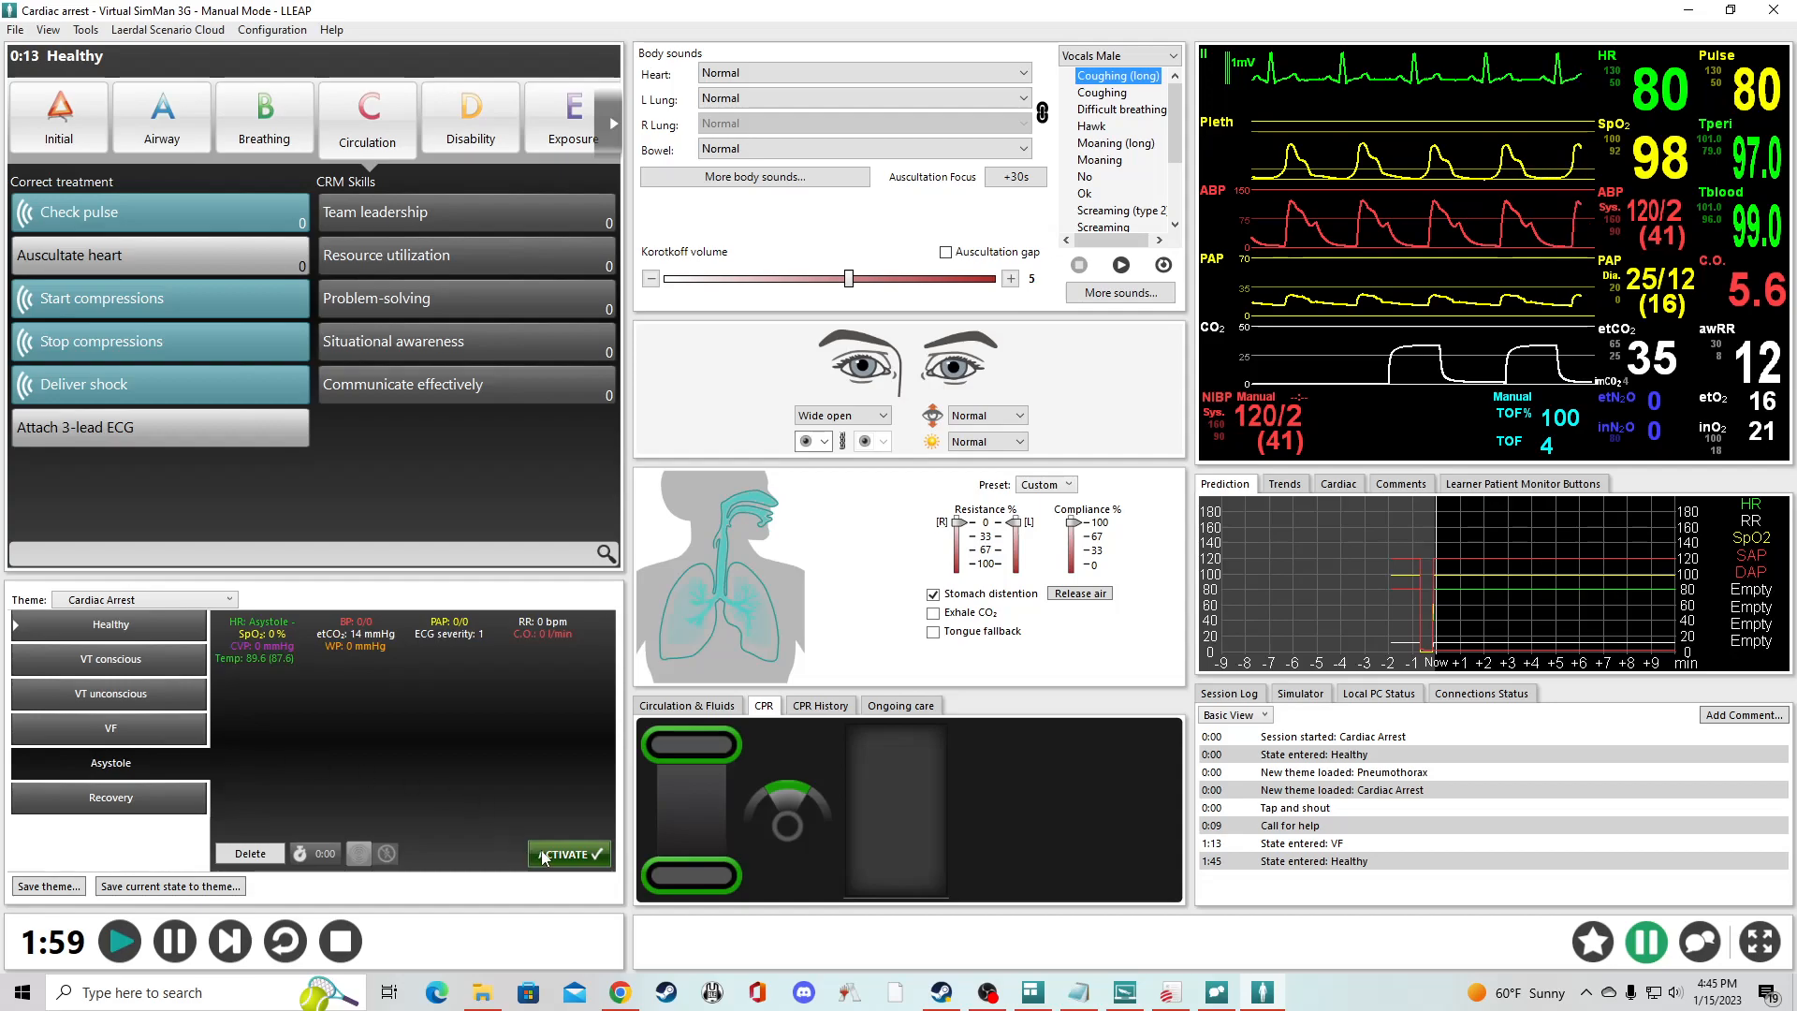
click(154, 695)
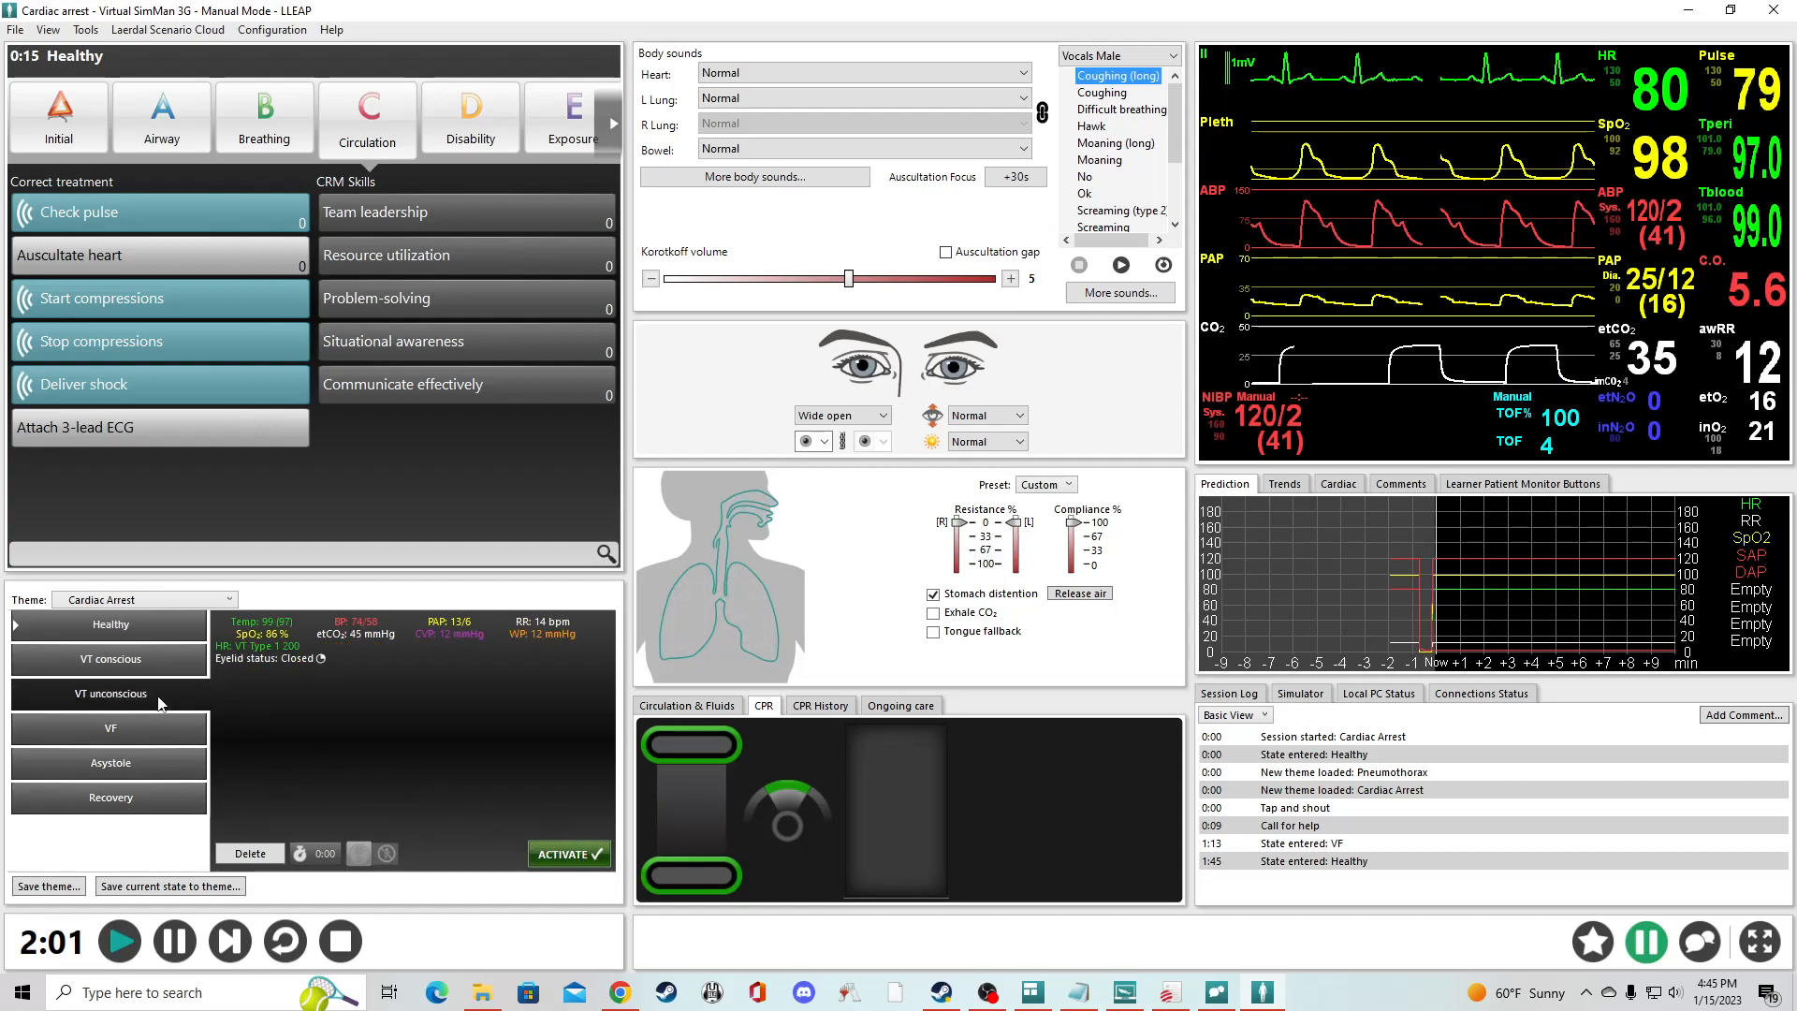
click(132, 660)
click(128, 628)
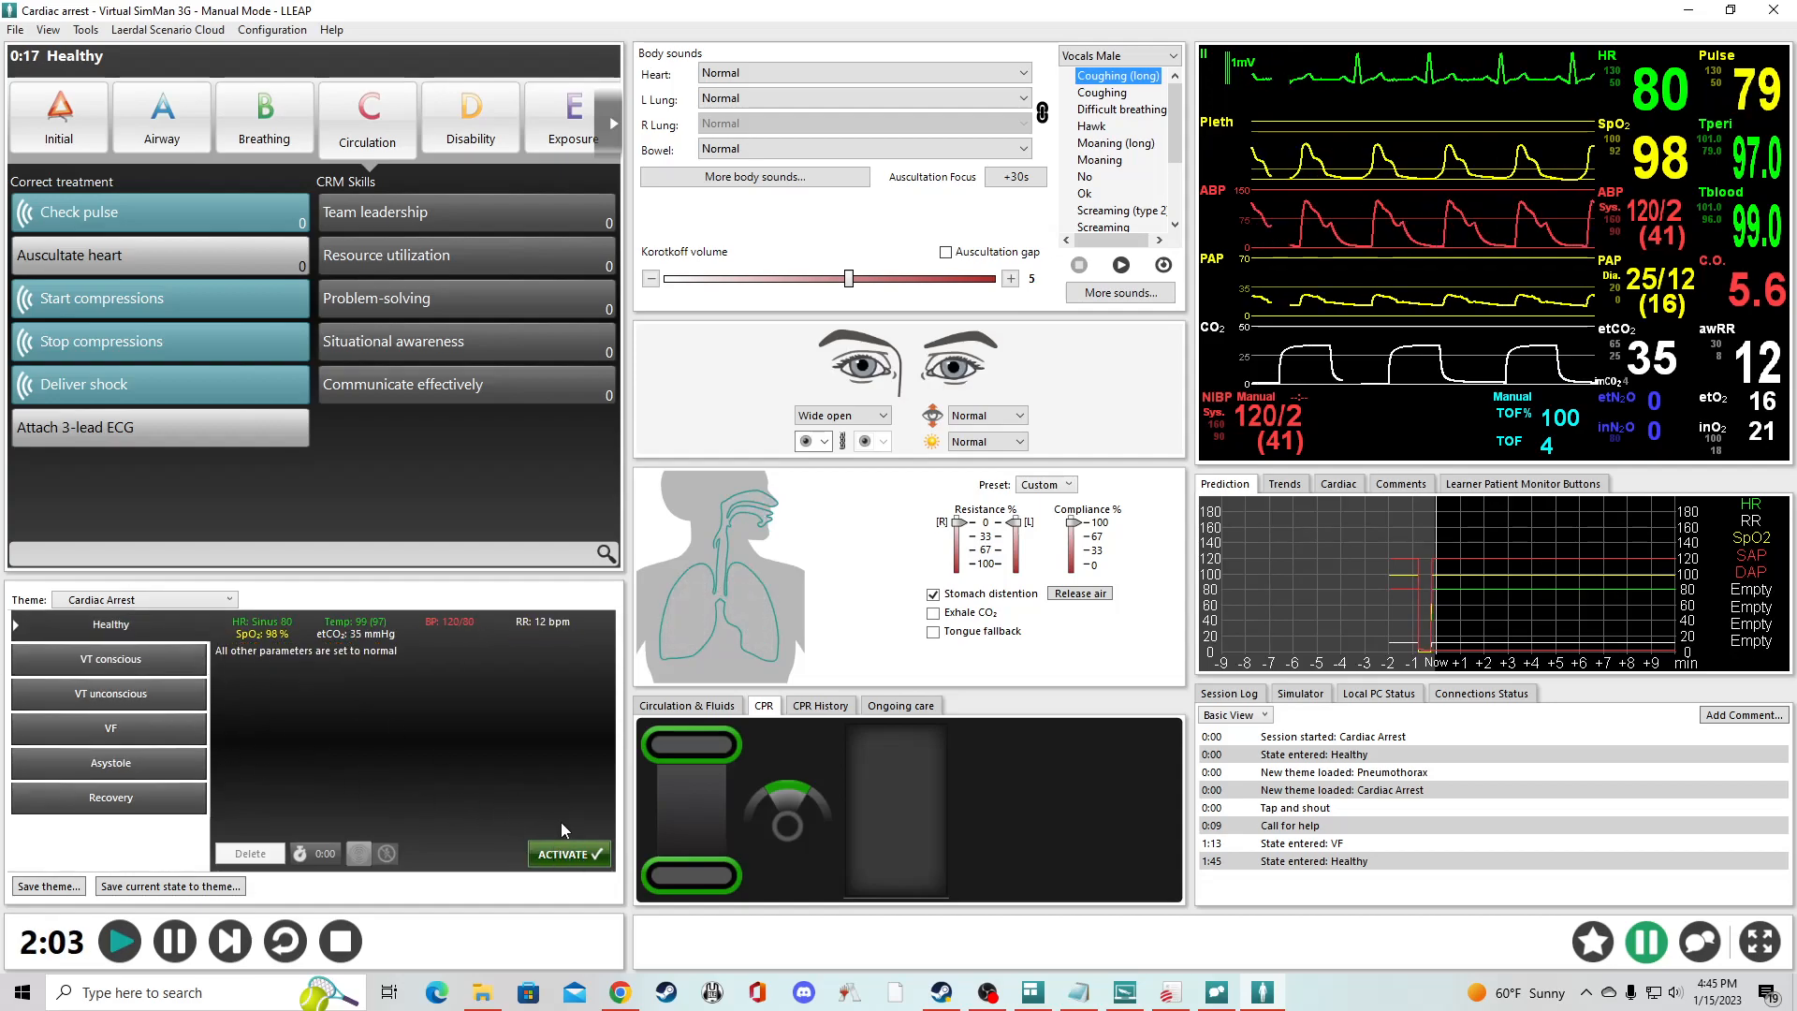
click(126, 666)
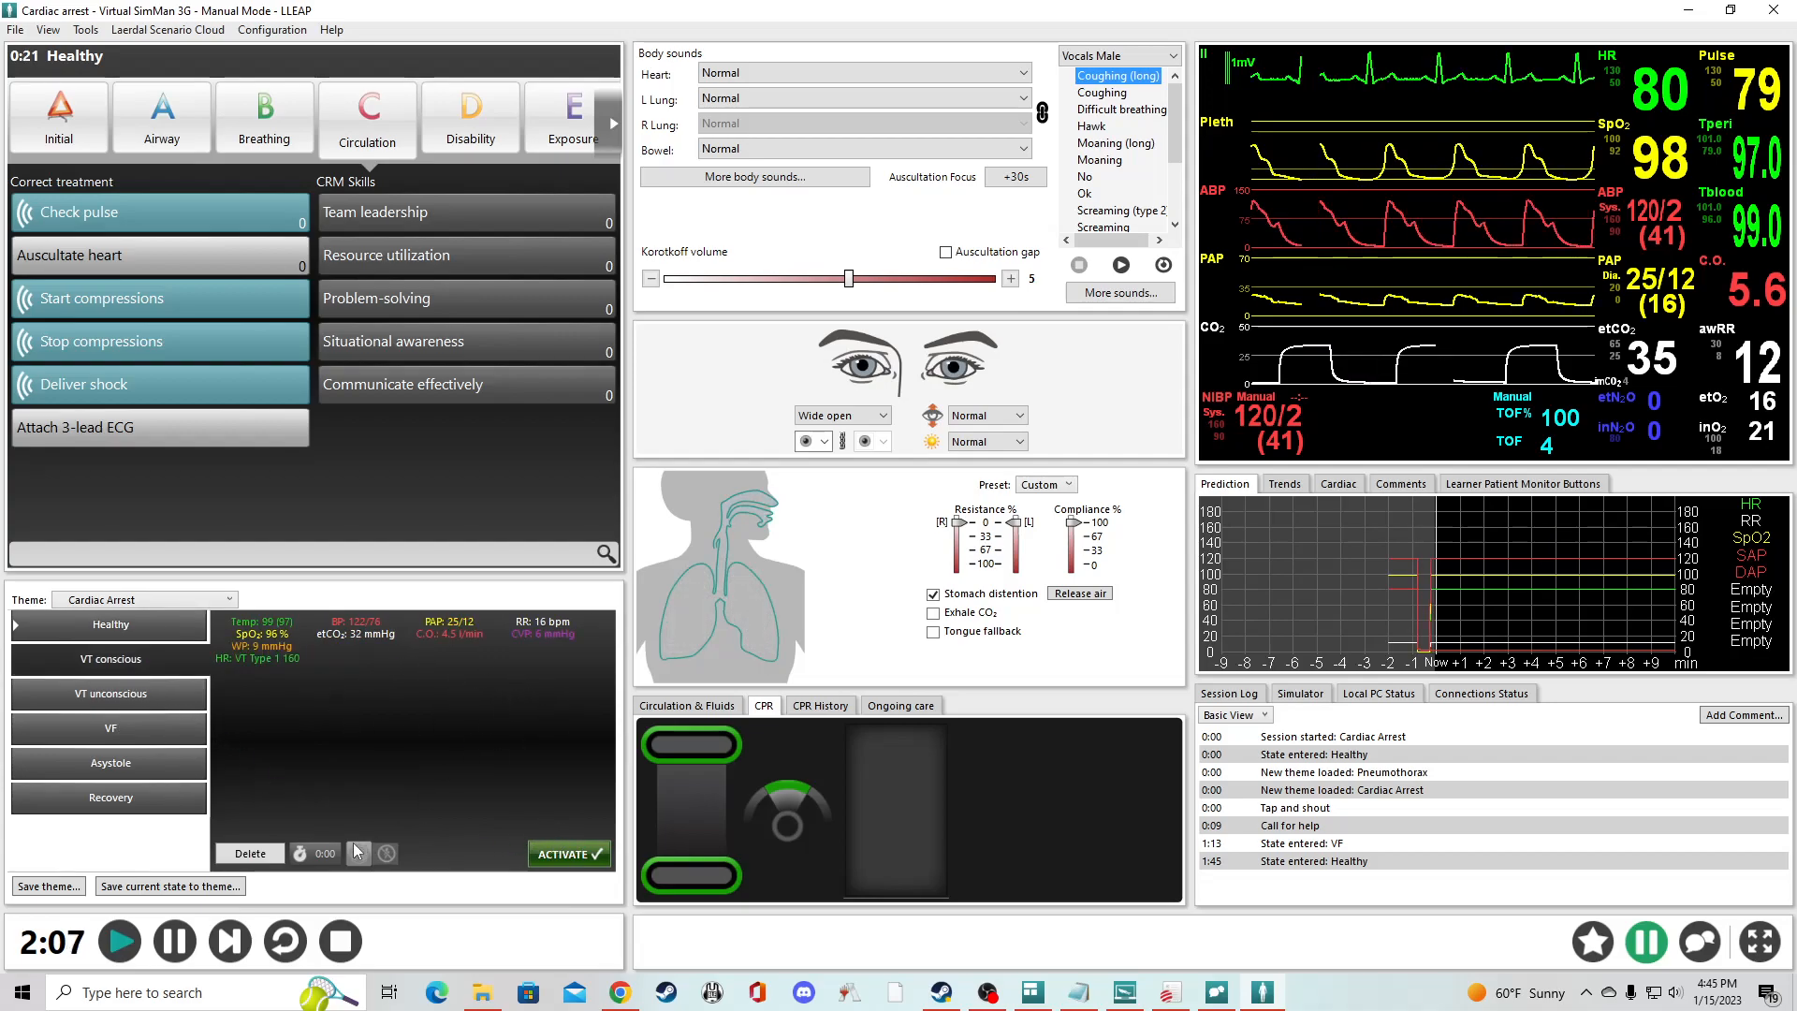
- Pause the running session and resume it
click(178, 943)
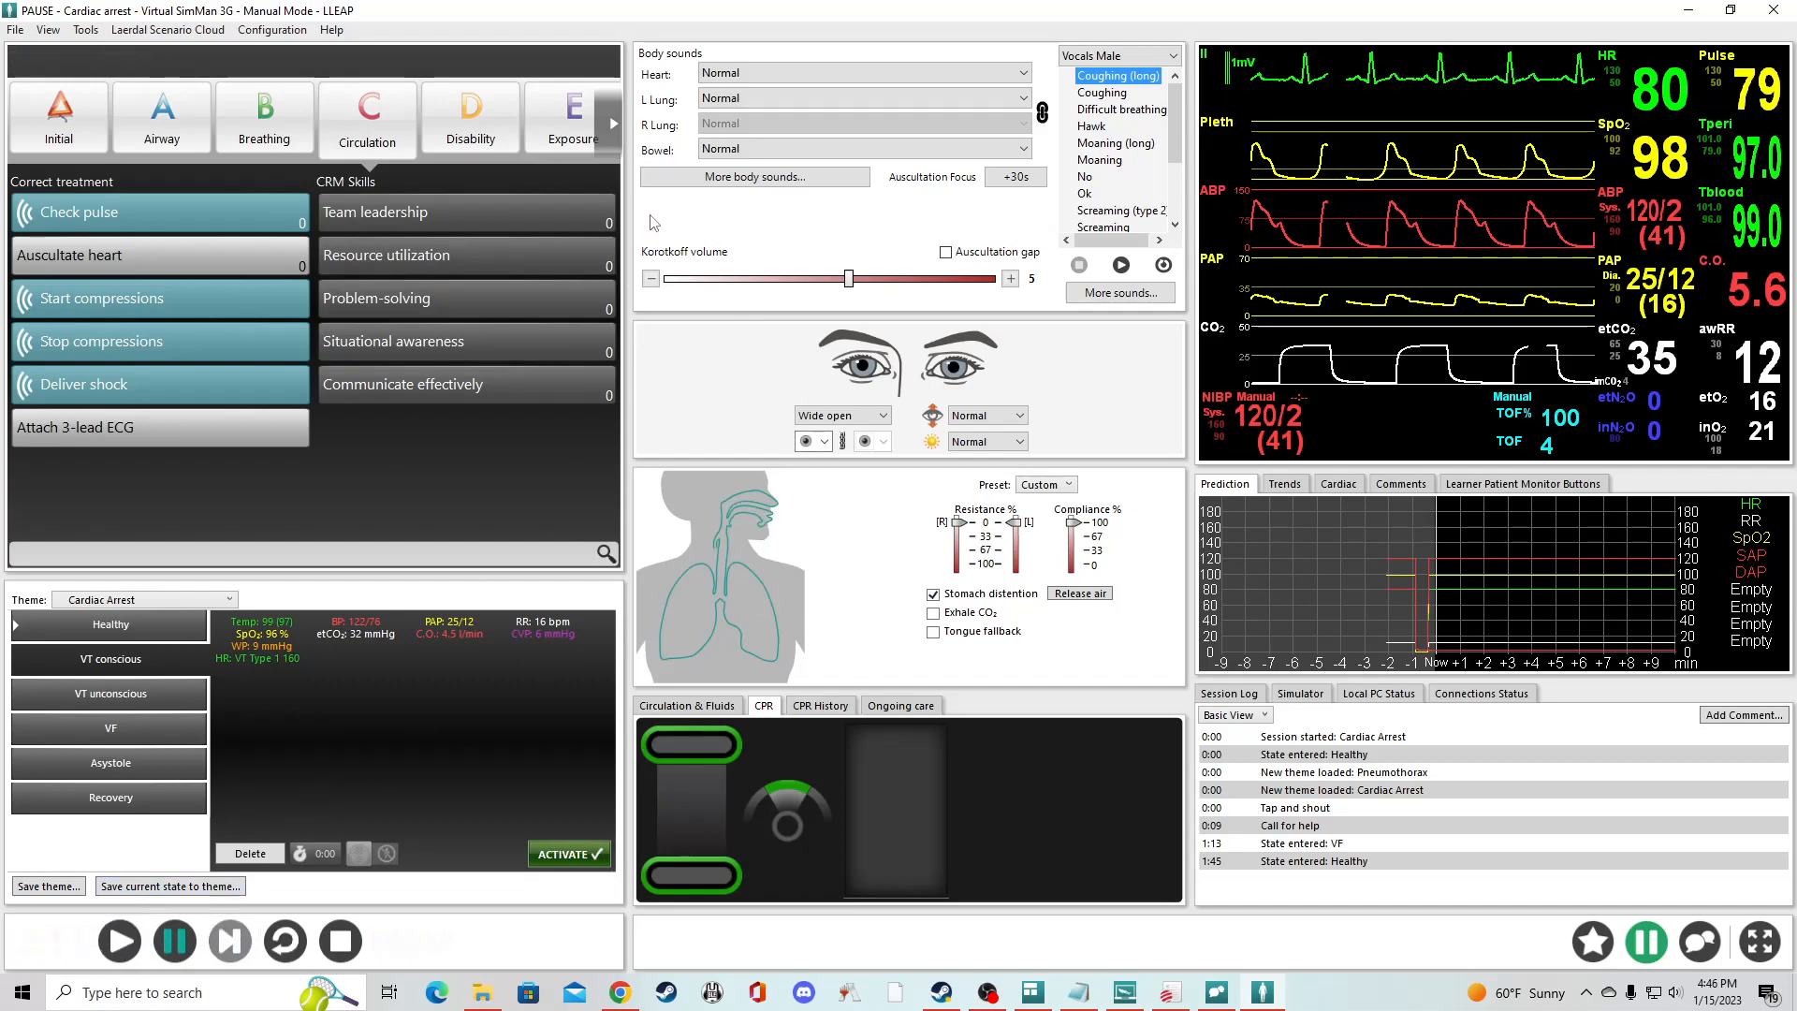
click(136, 933)
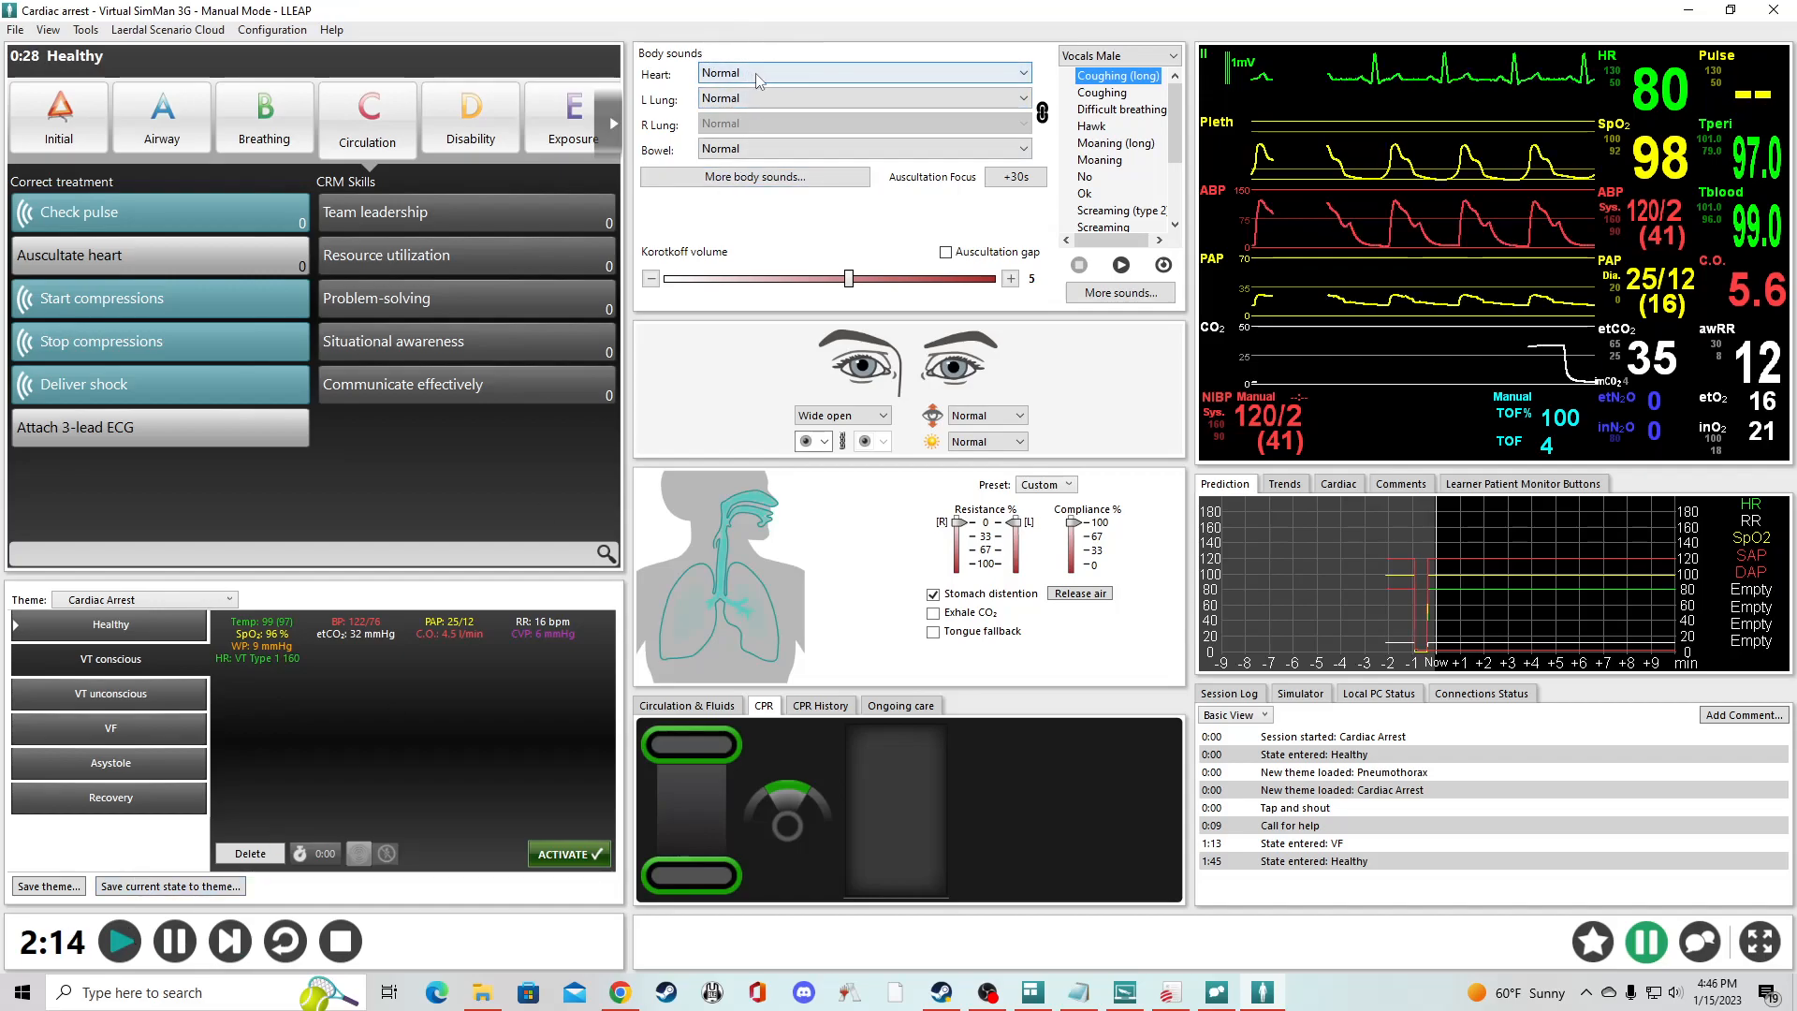
- Review the available heart and left lung sounds, and set the linked lung sounds to Wheezing
click(704, 74)
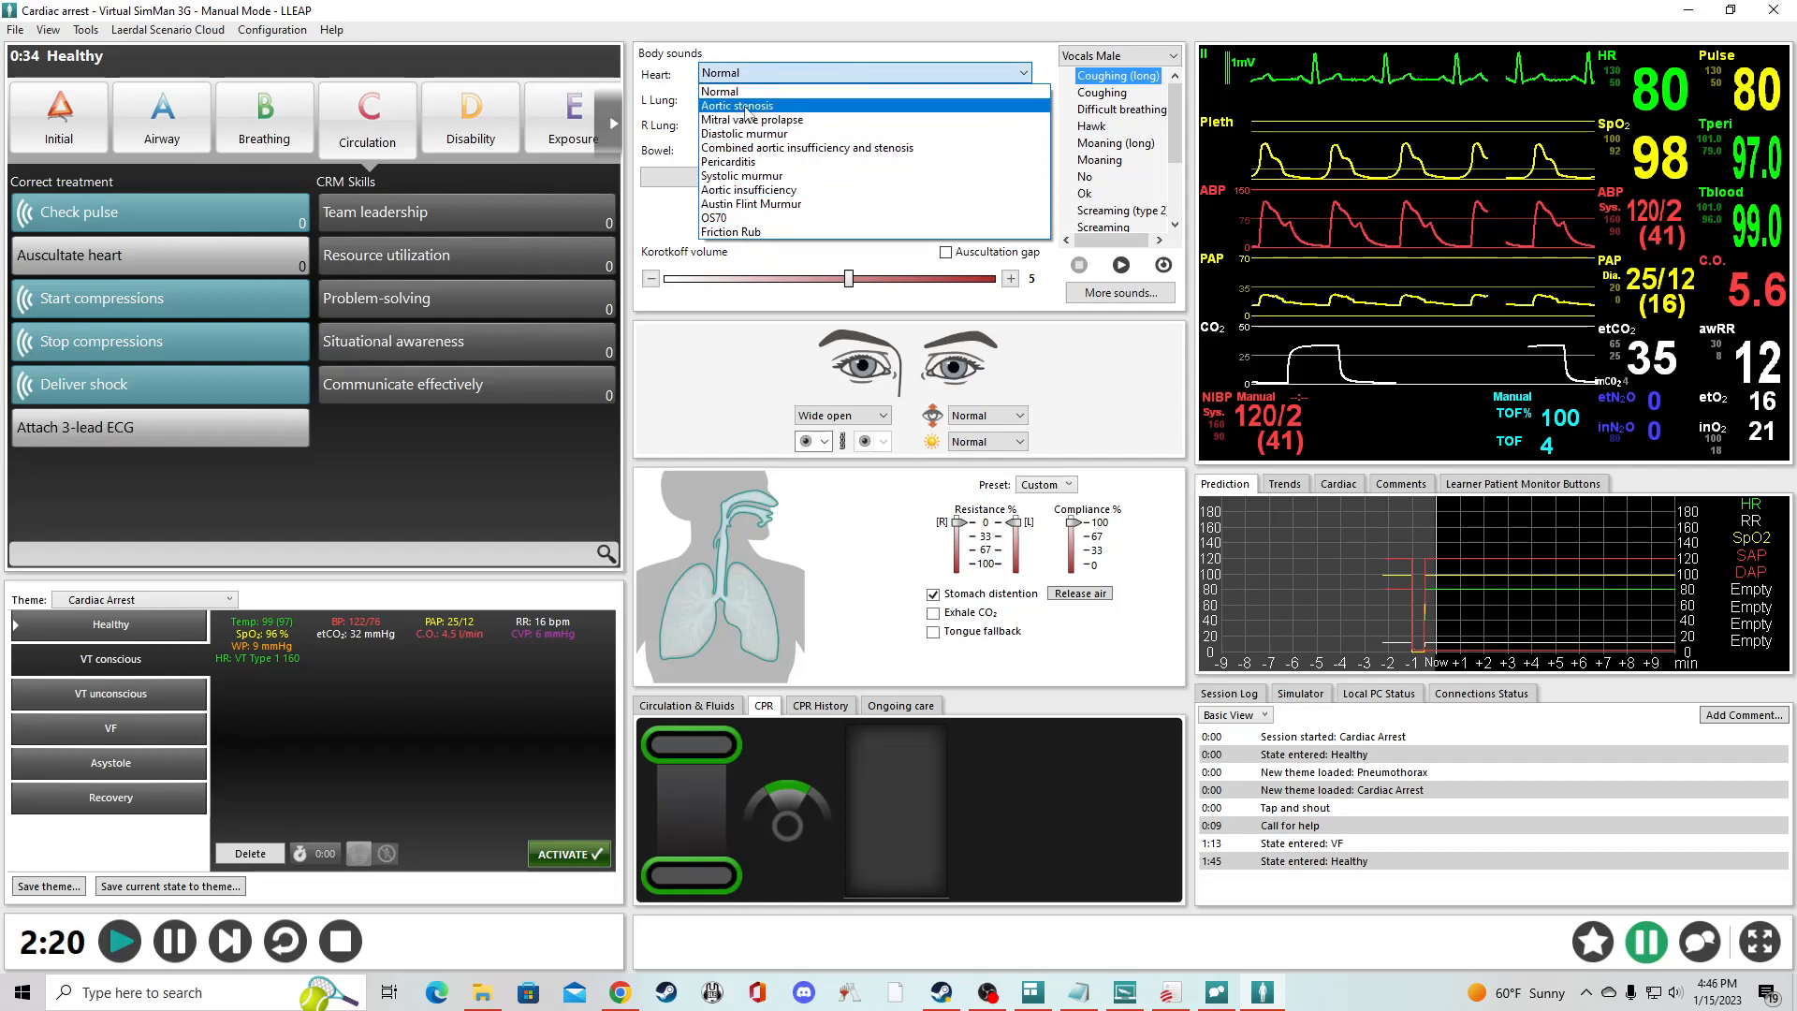
click(749, 75)
key(Tab)
click(1024, 97)
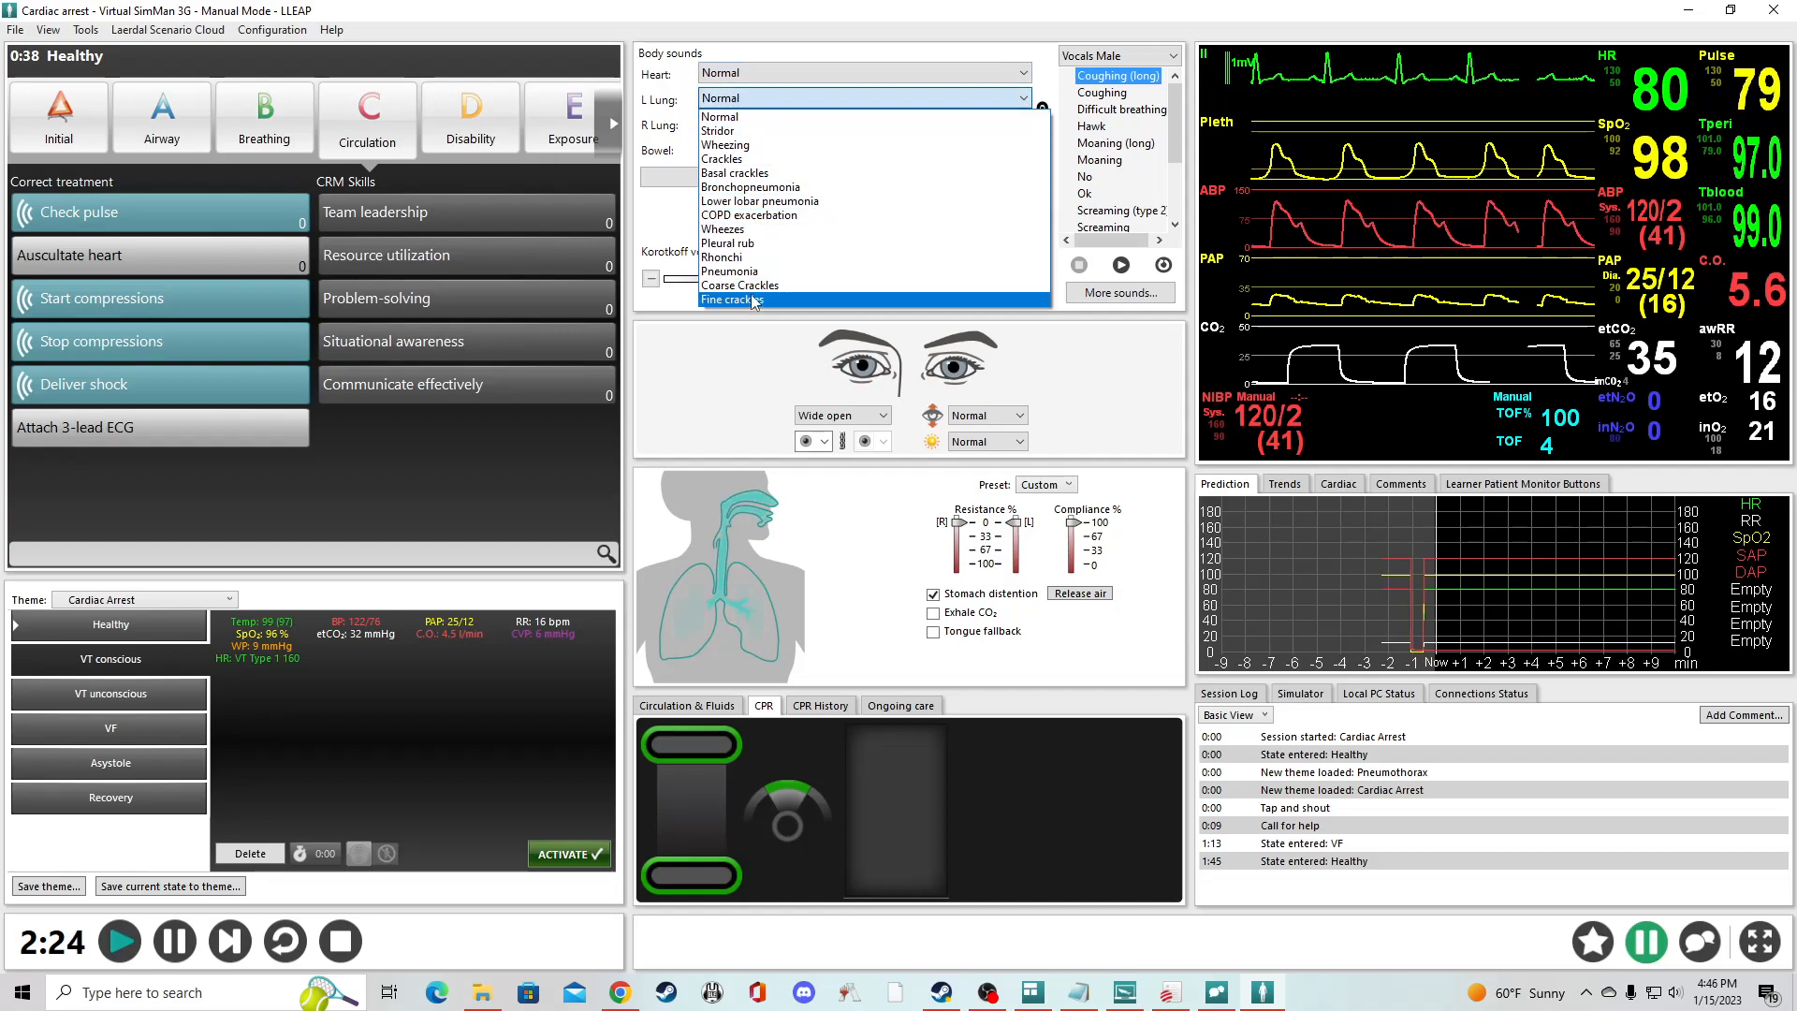
click(1042, 114)
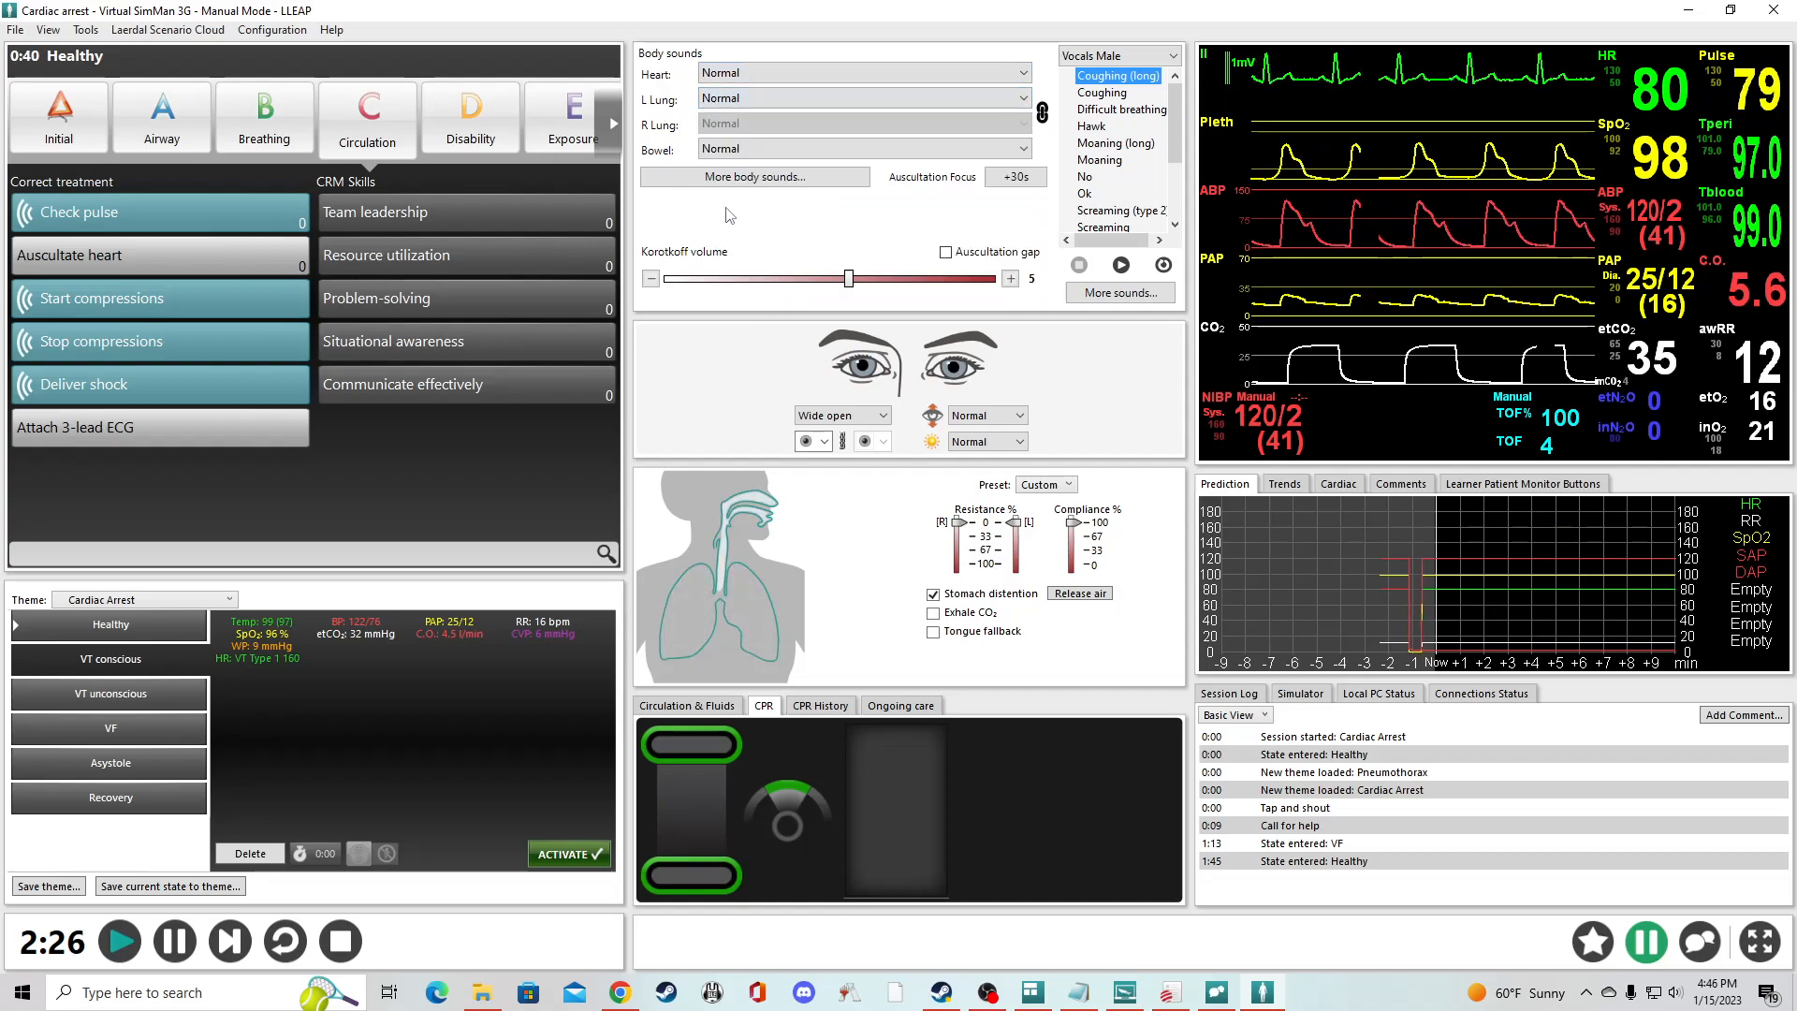
click(1024, 97)
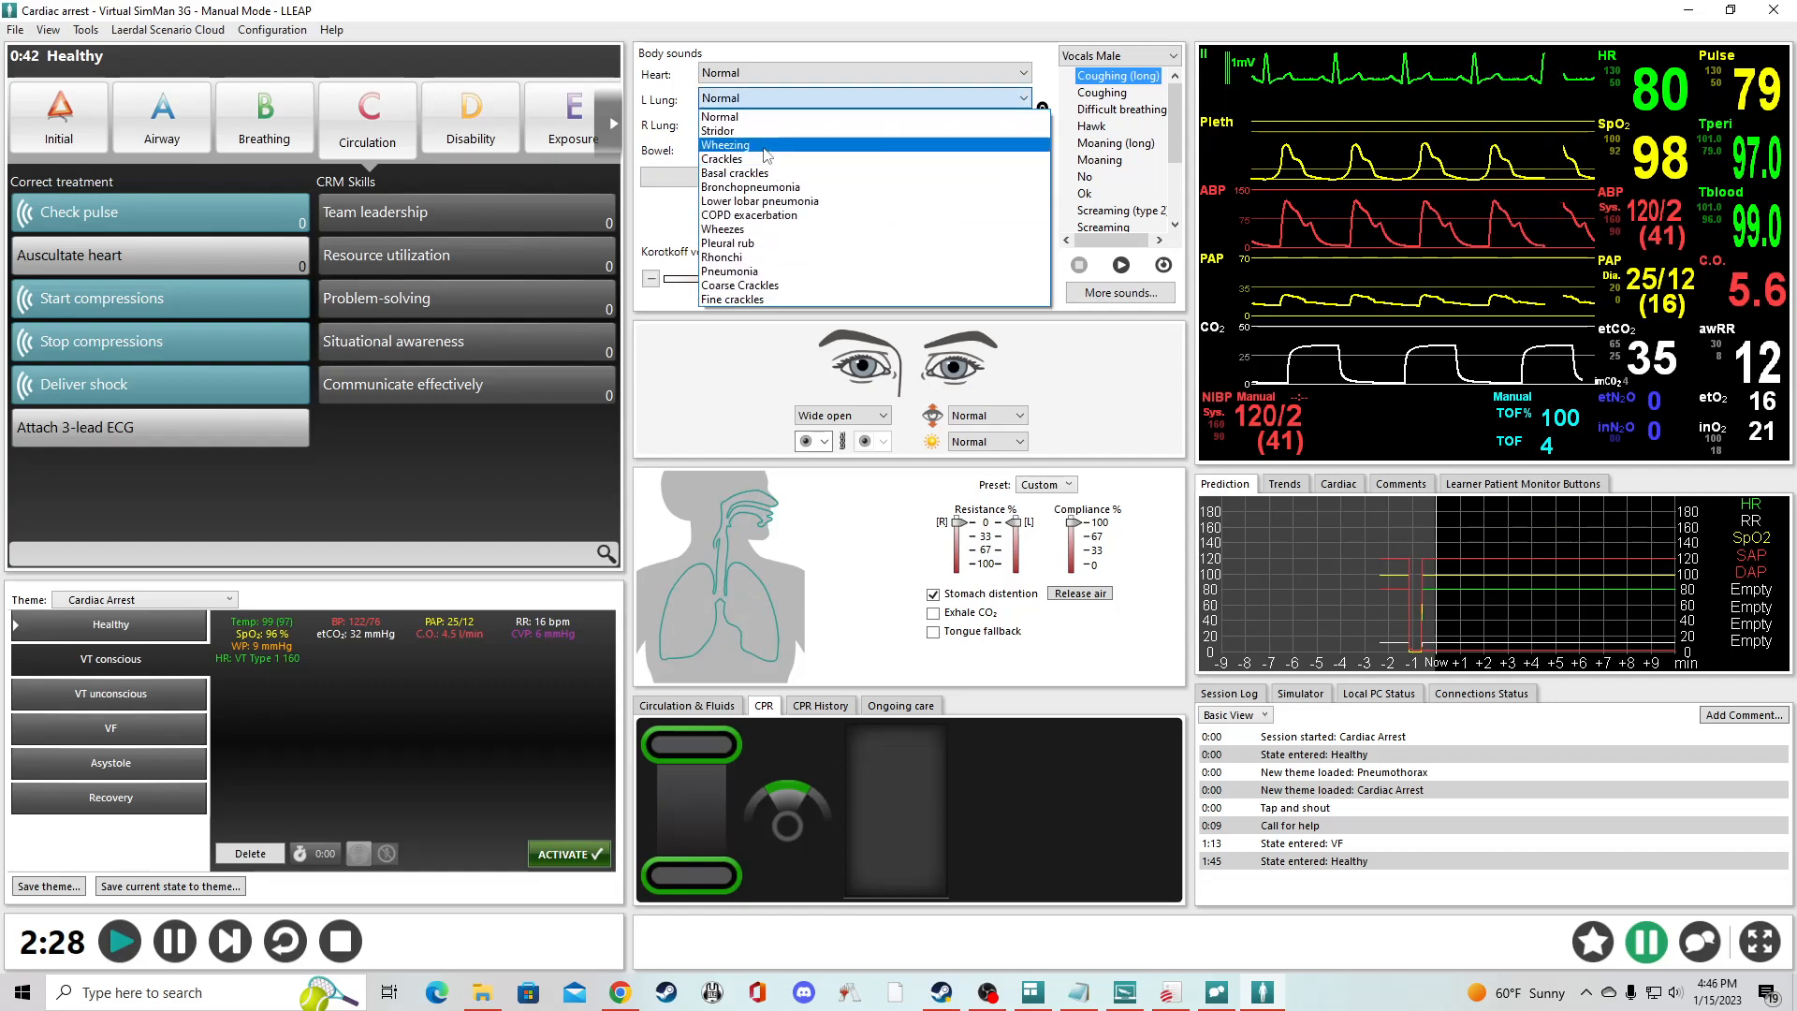
click(796, 171)
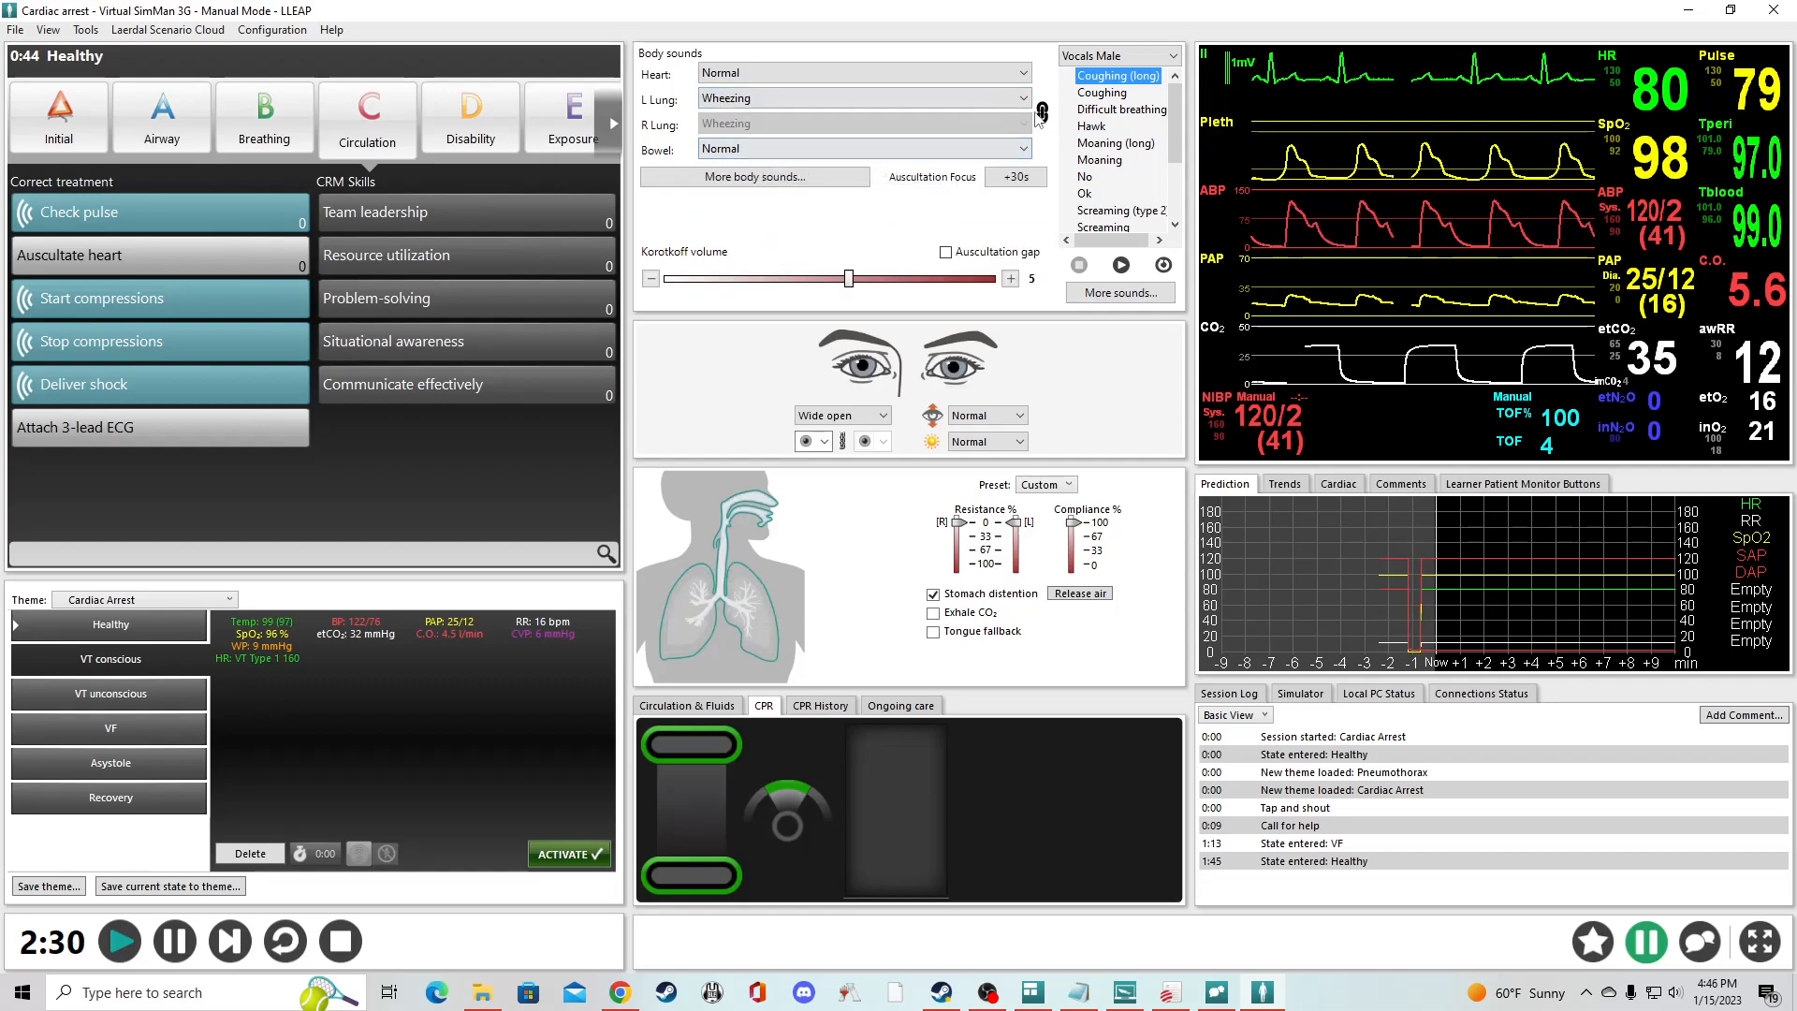
- Unlink the two lung sounds and set only the right lung to Normal
click(1043, 113)
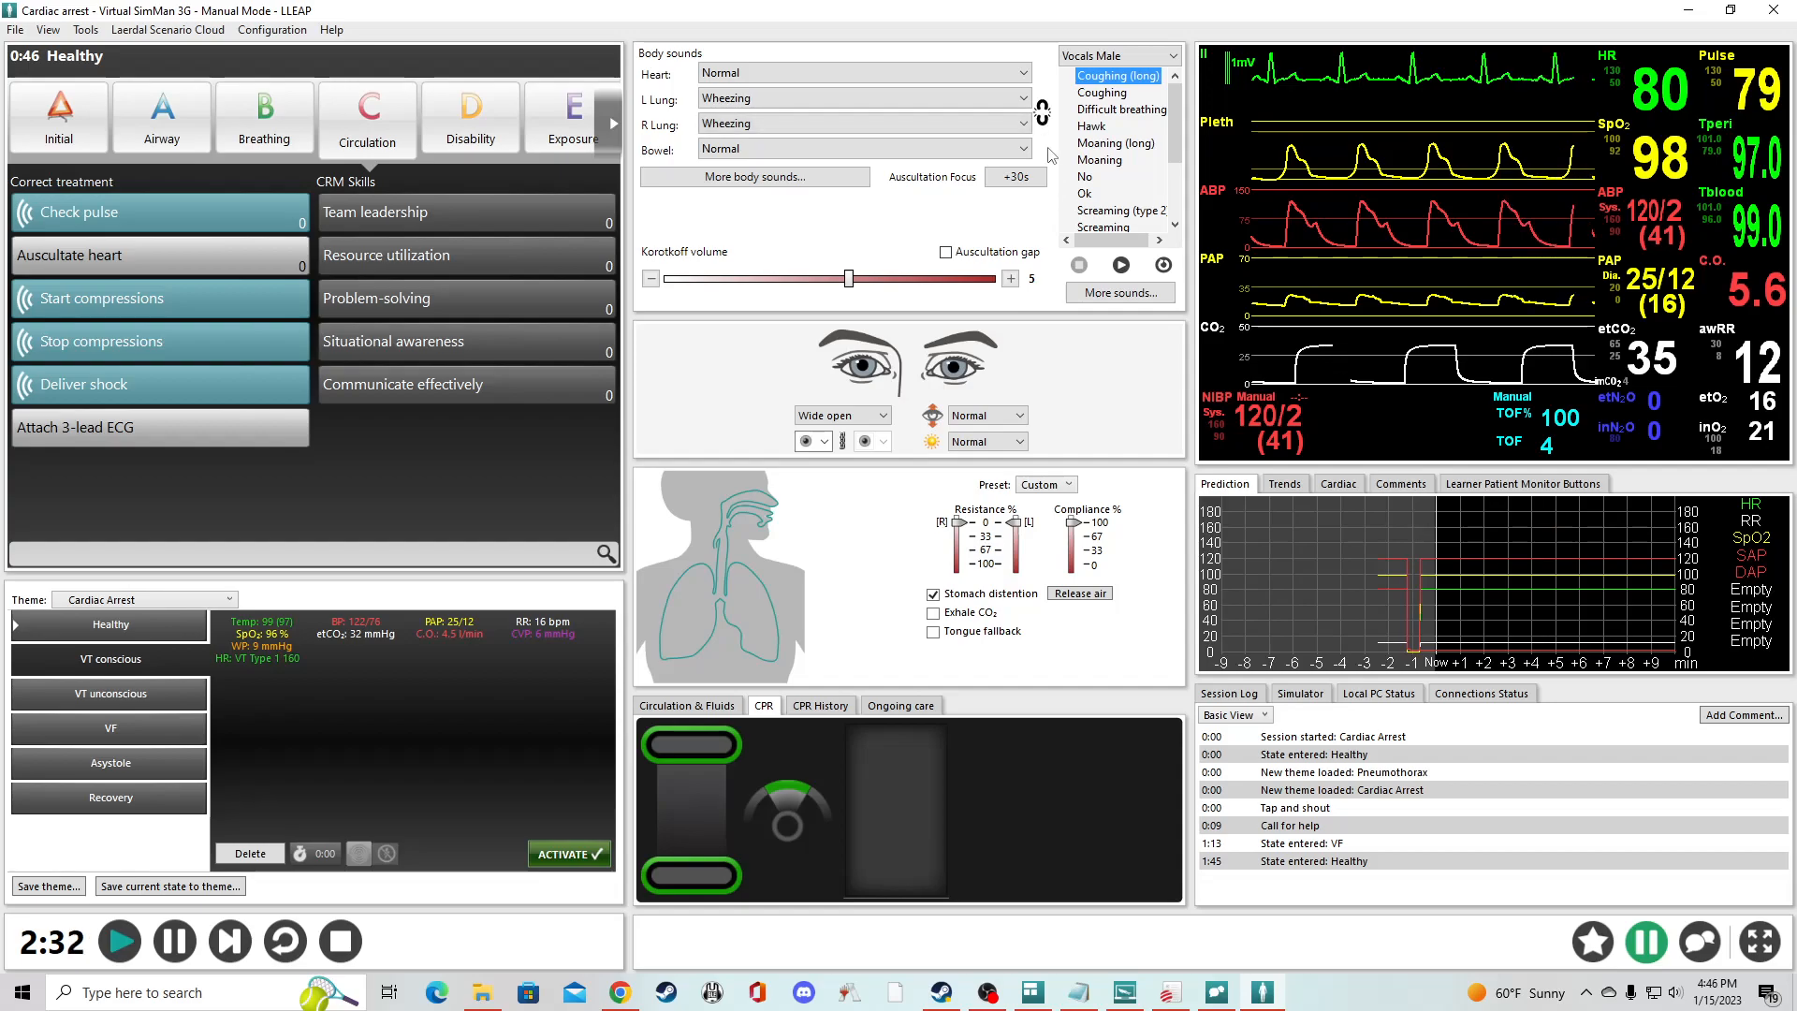
click(758, 124)
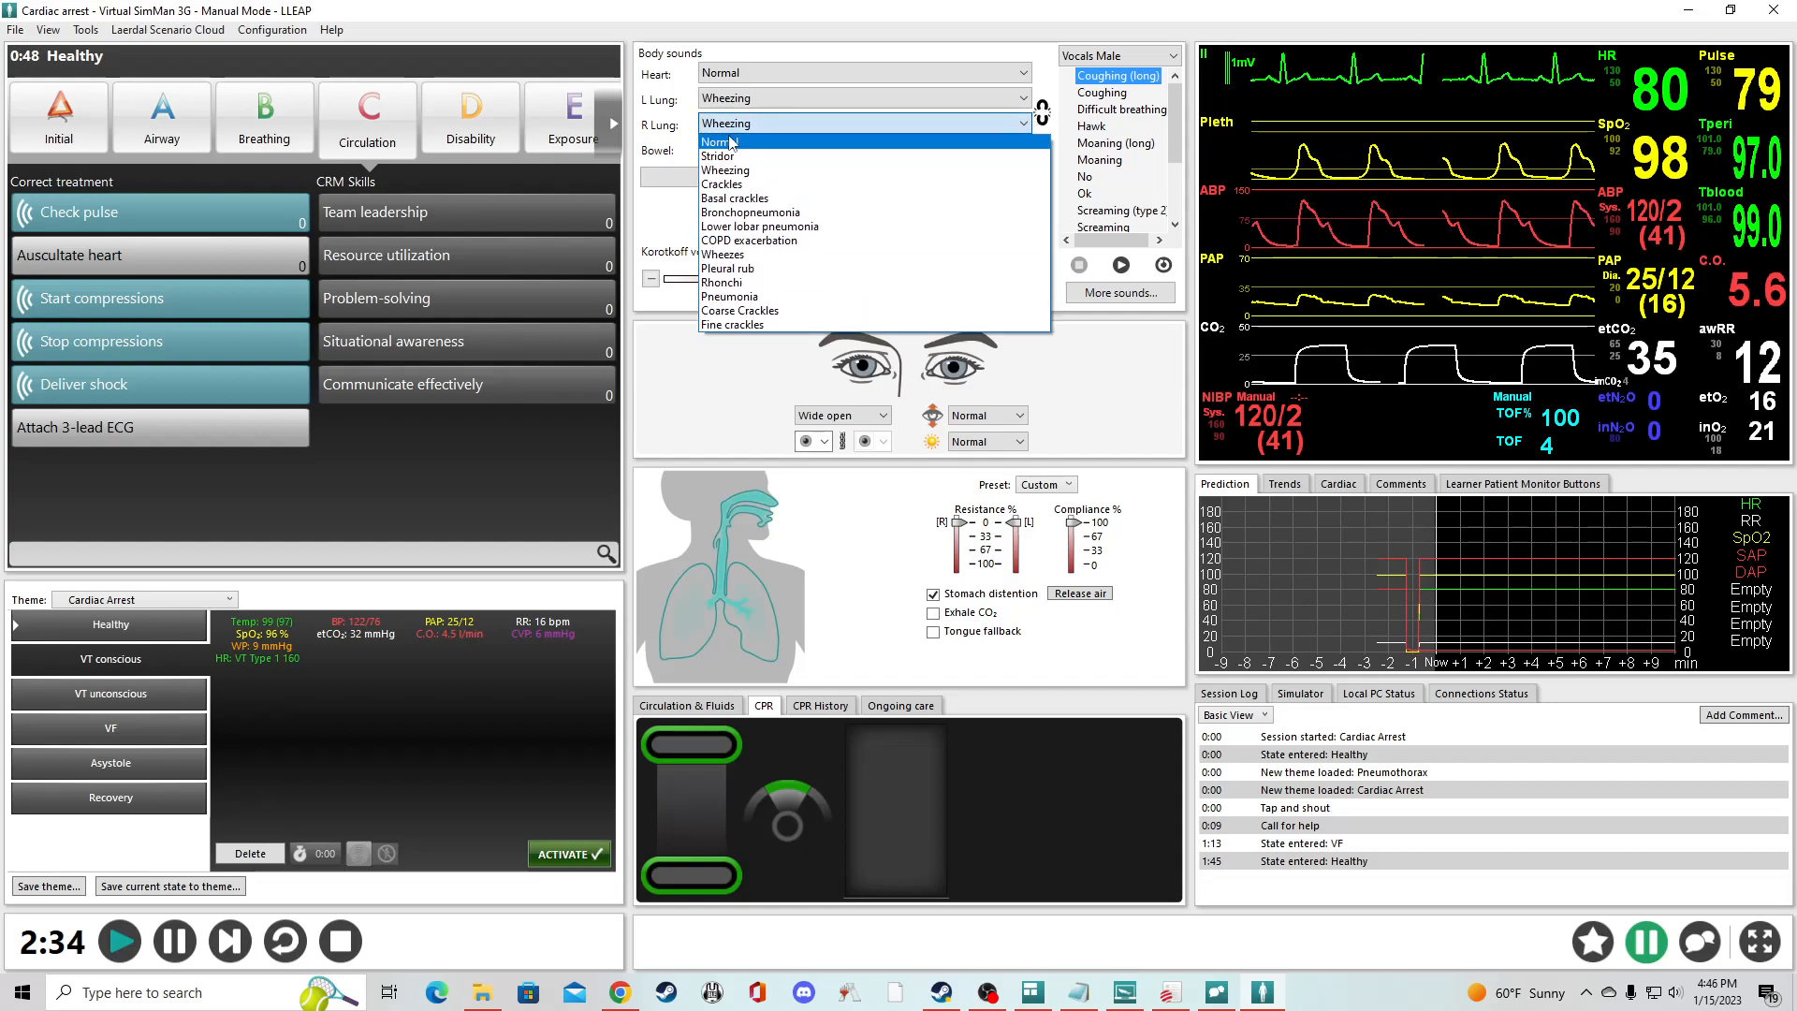
click(731, 143)
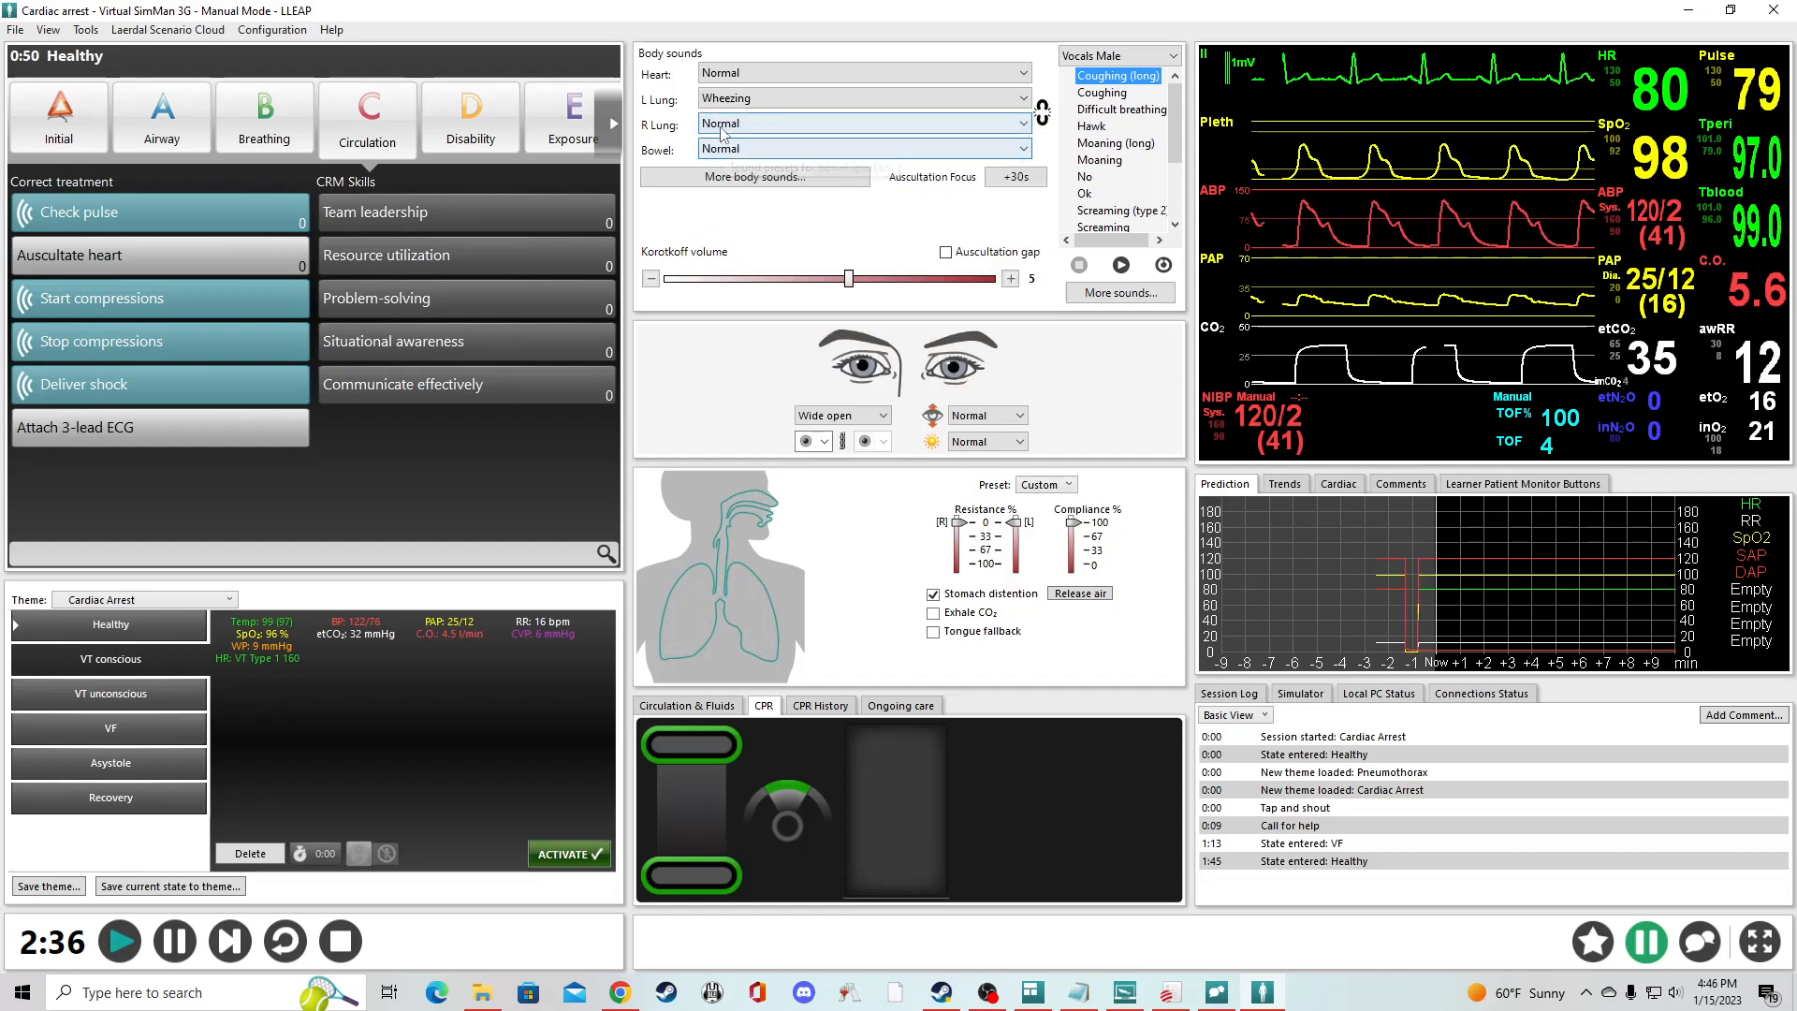
- Set the right lung sound back to Wheezing and link it with the left lung again
click(722, 128)
click(739, 170)
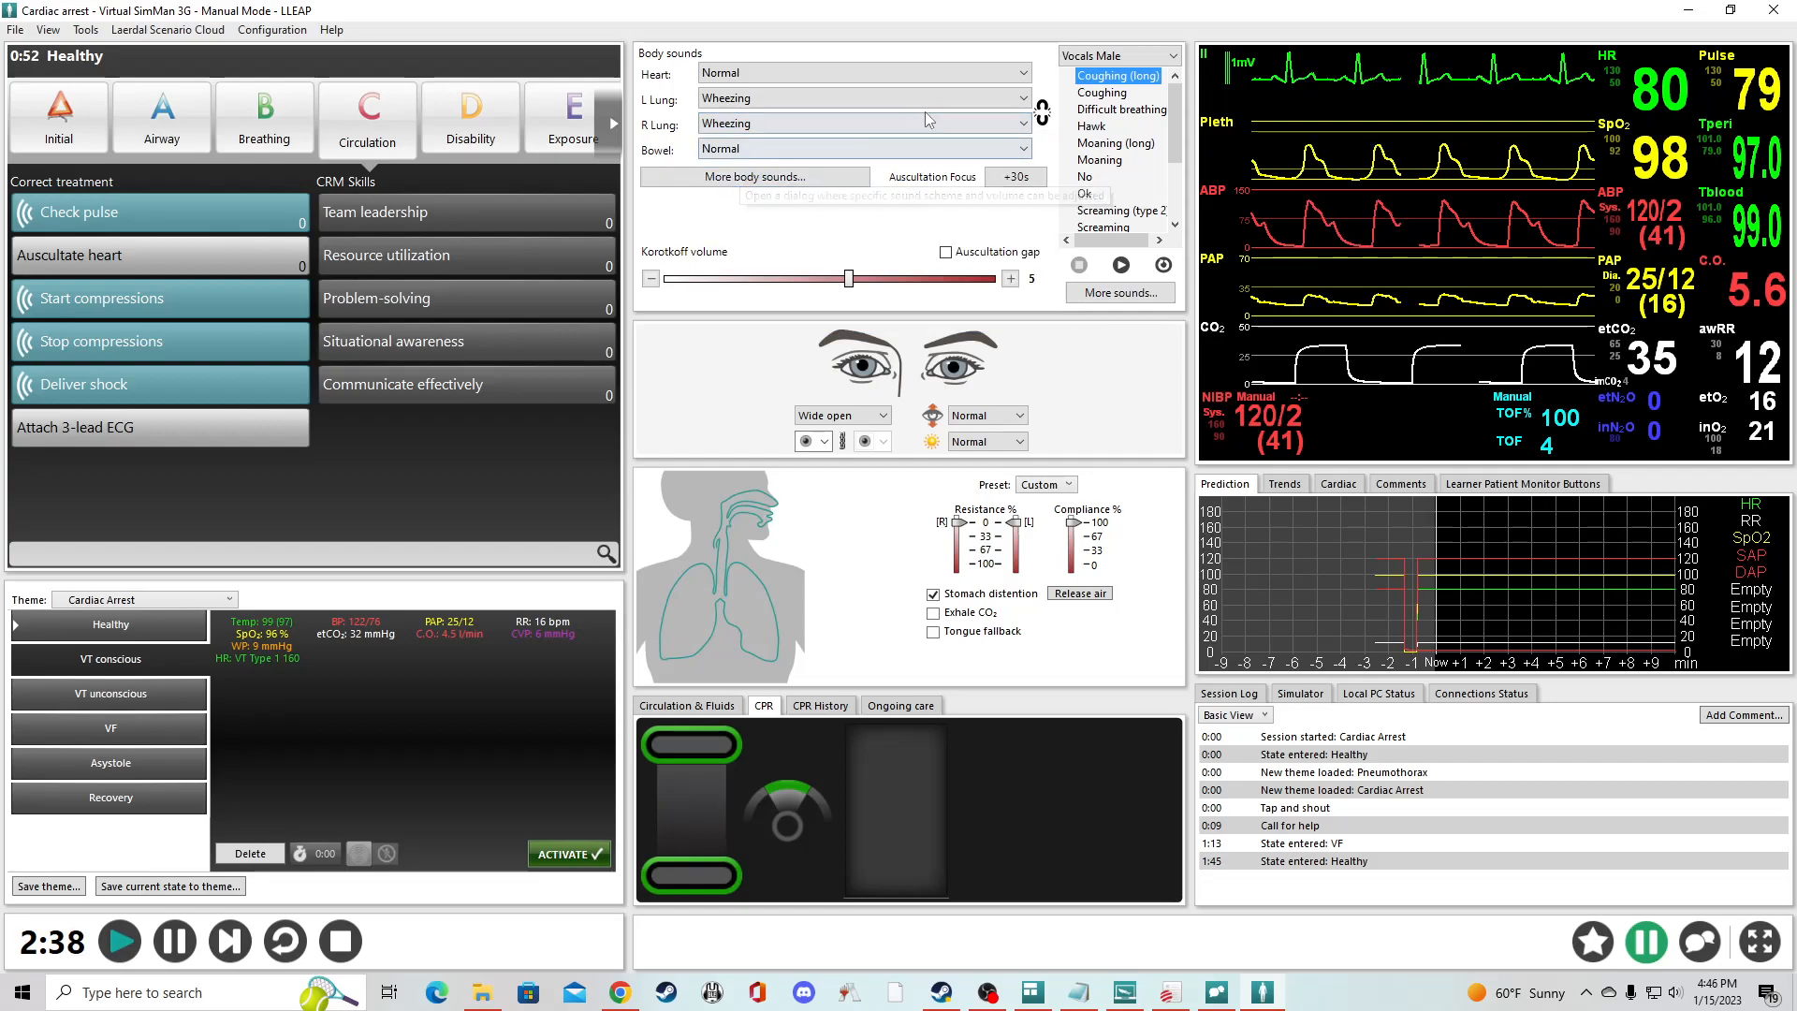
click(1042, 113)
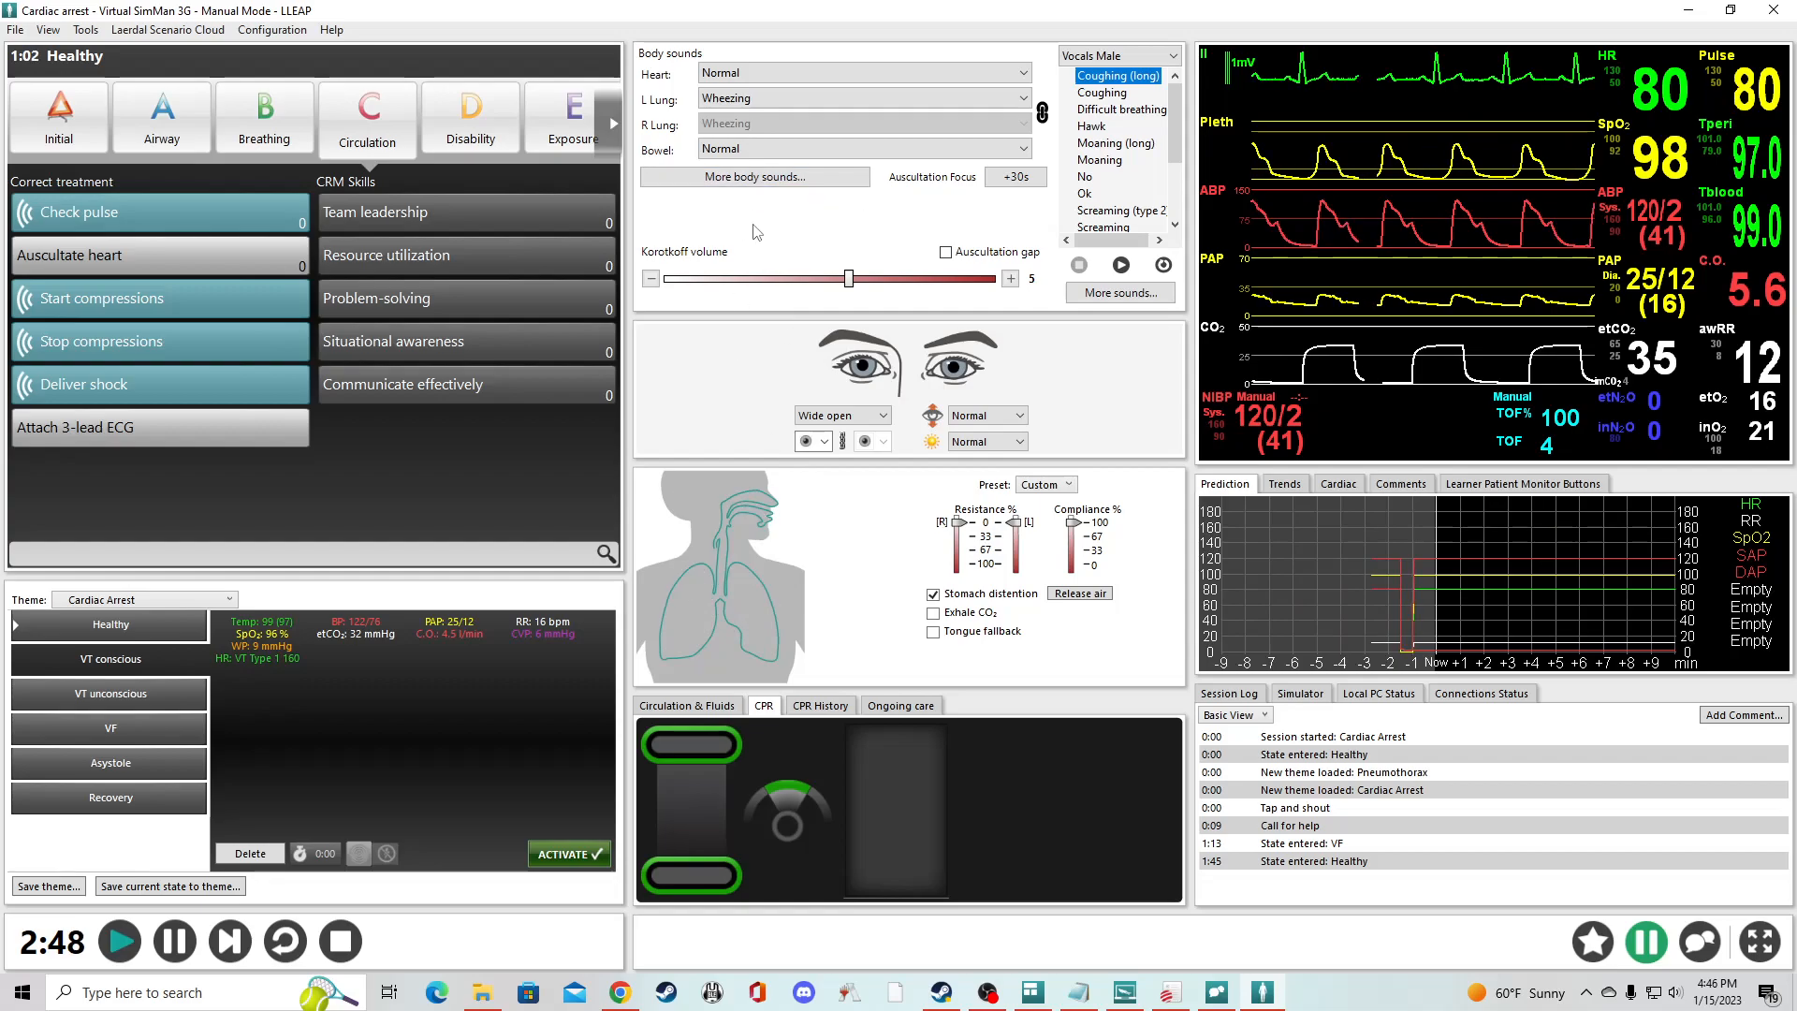
- Open the detailed body sounds and set the anterior left upper and left lower lobes to No sound
click(754, 177)
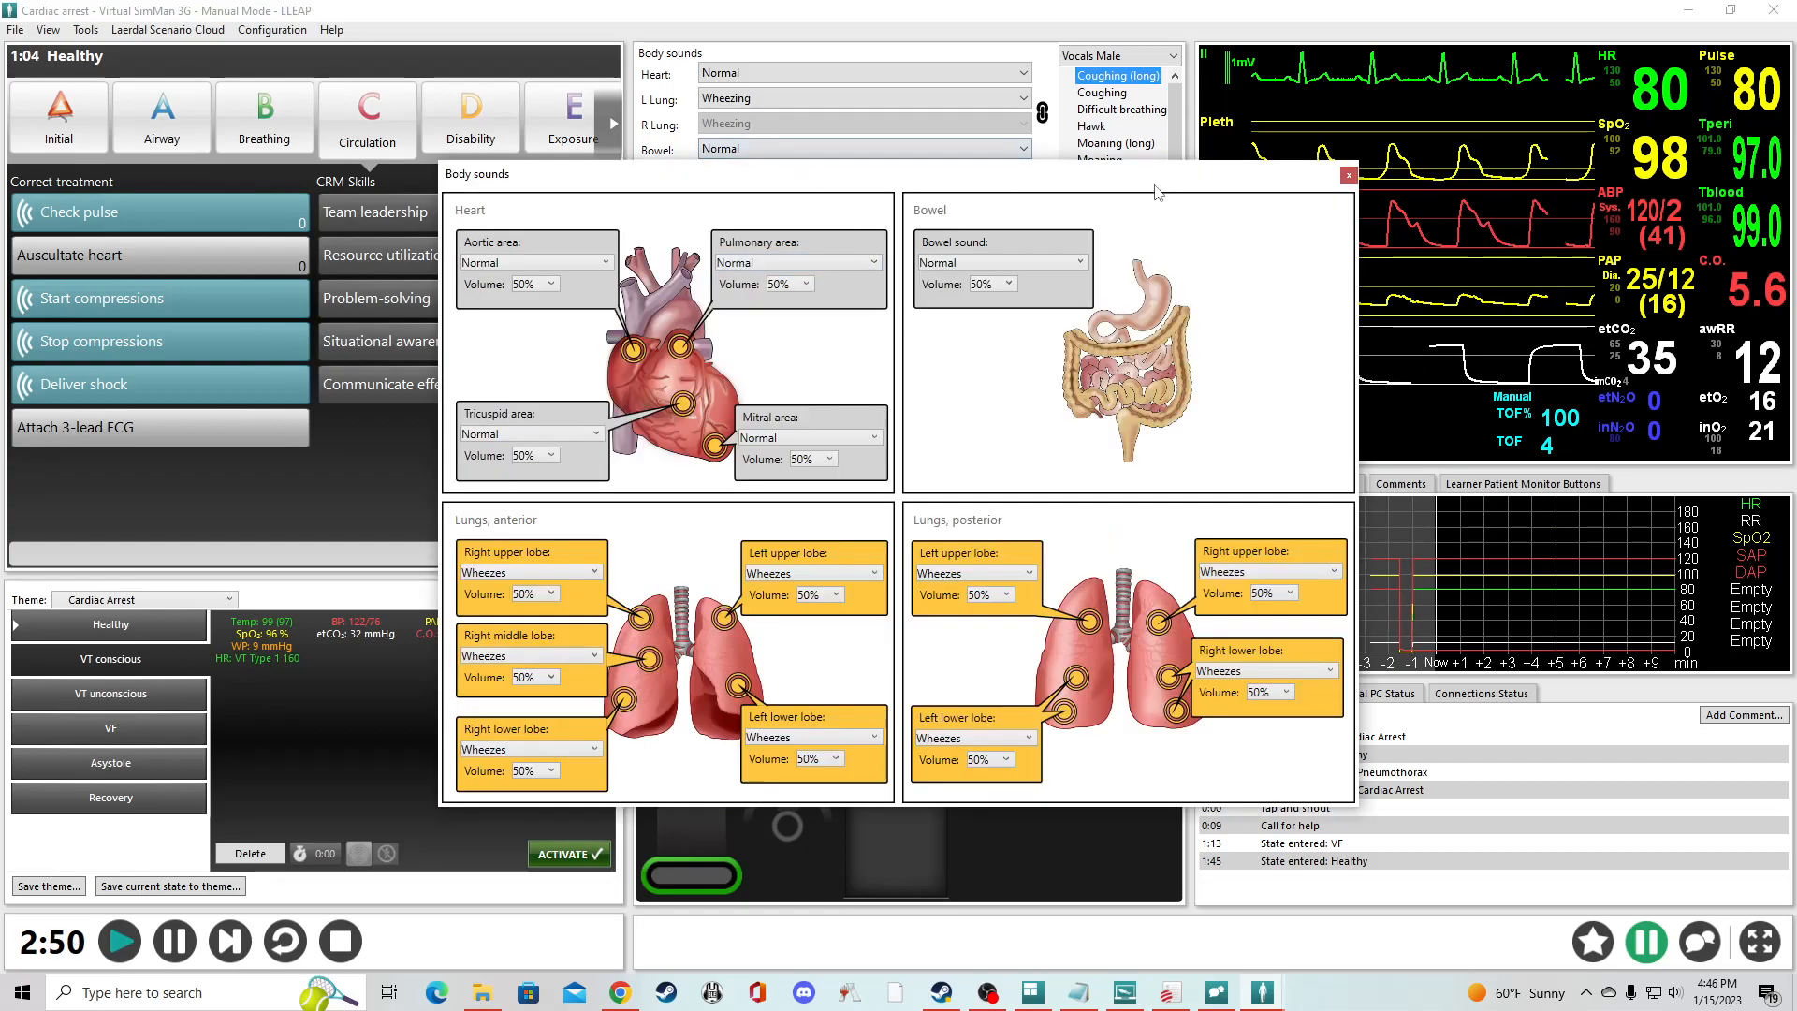
click(873, 573)
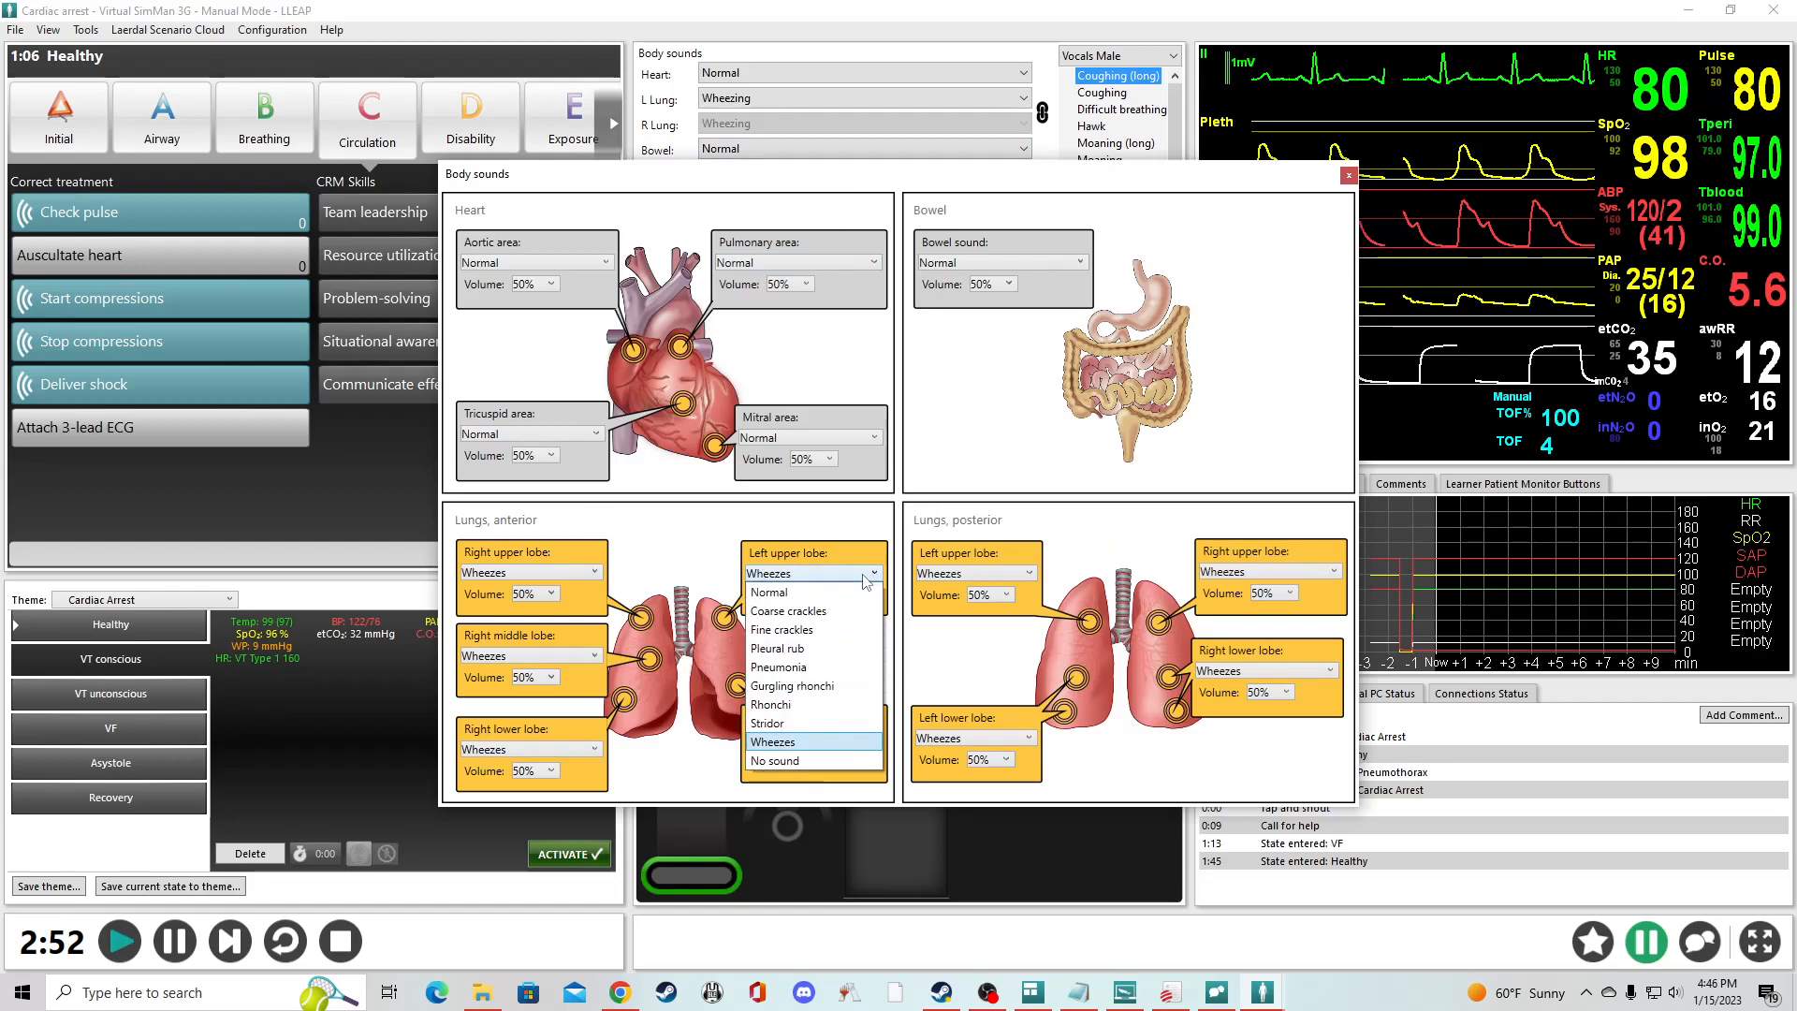
click(773, 761)
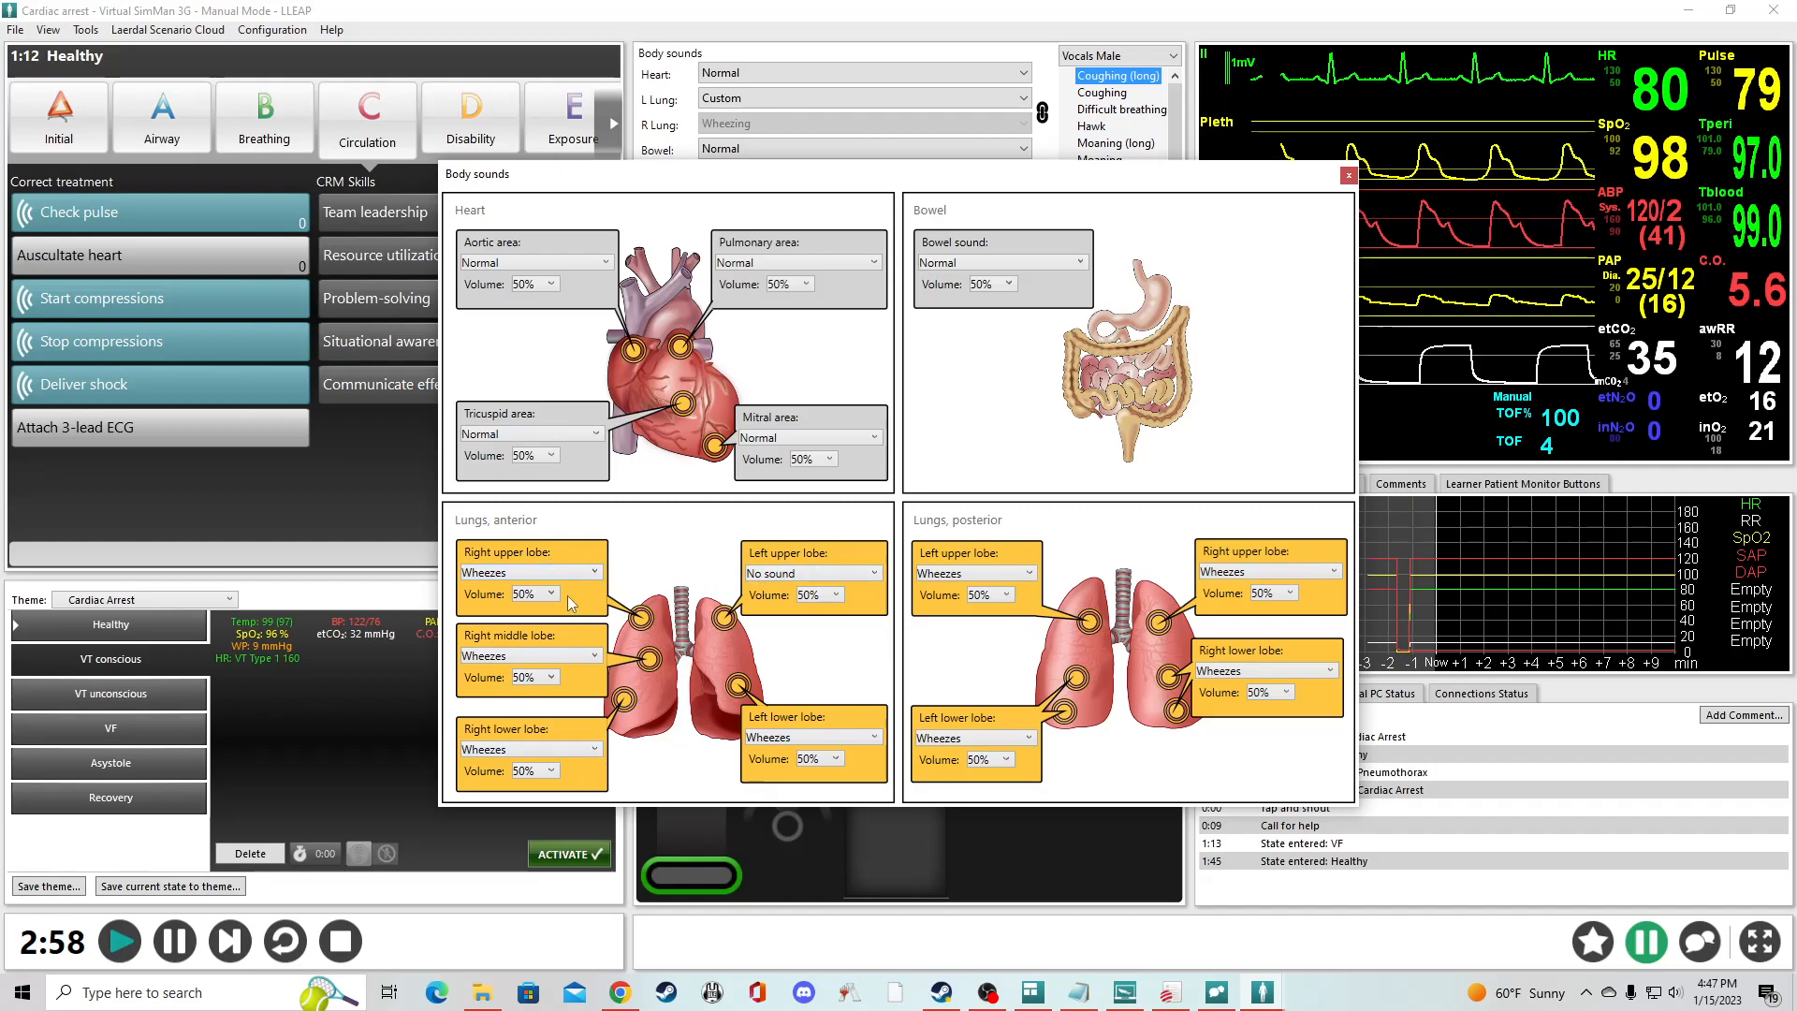
click(873, 737)
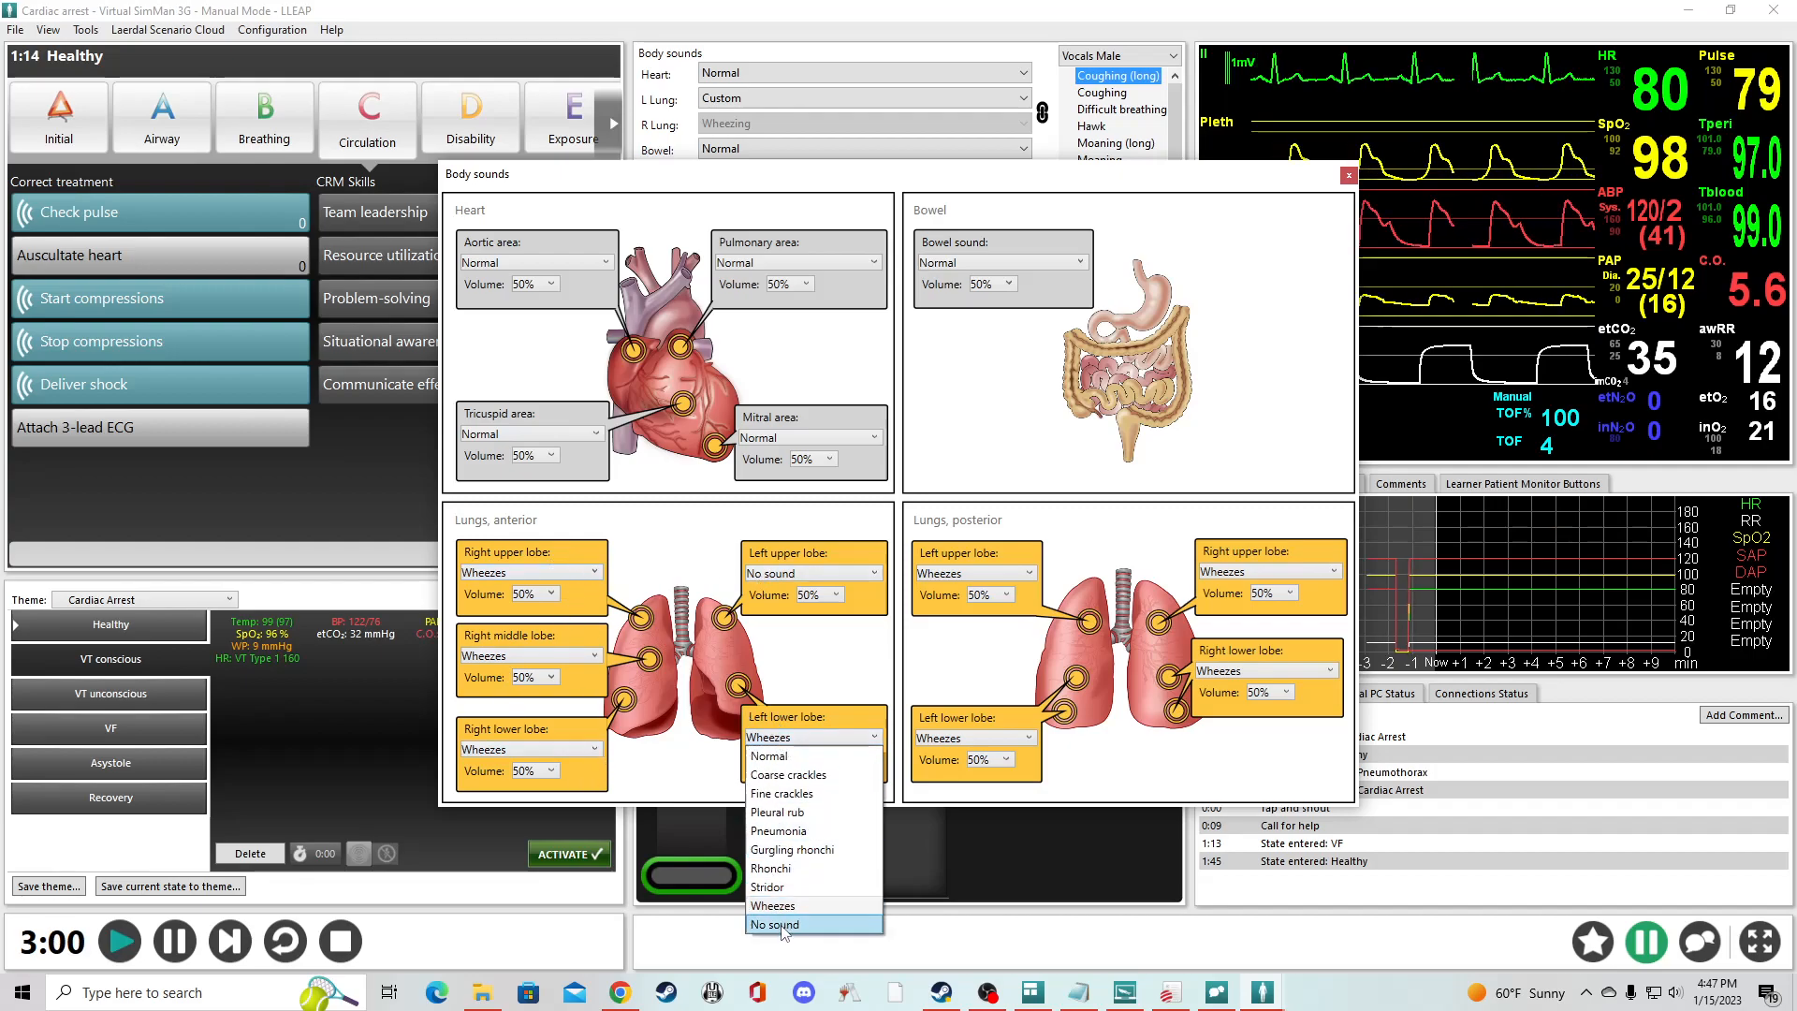
click(775, 919)
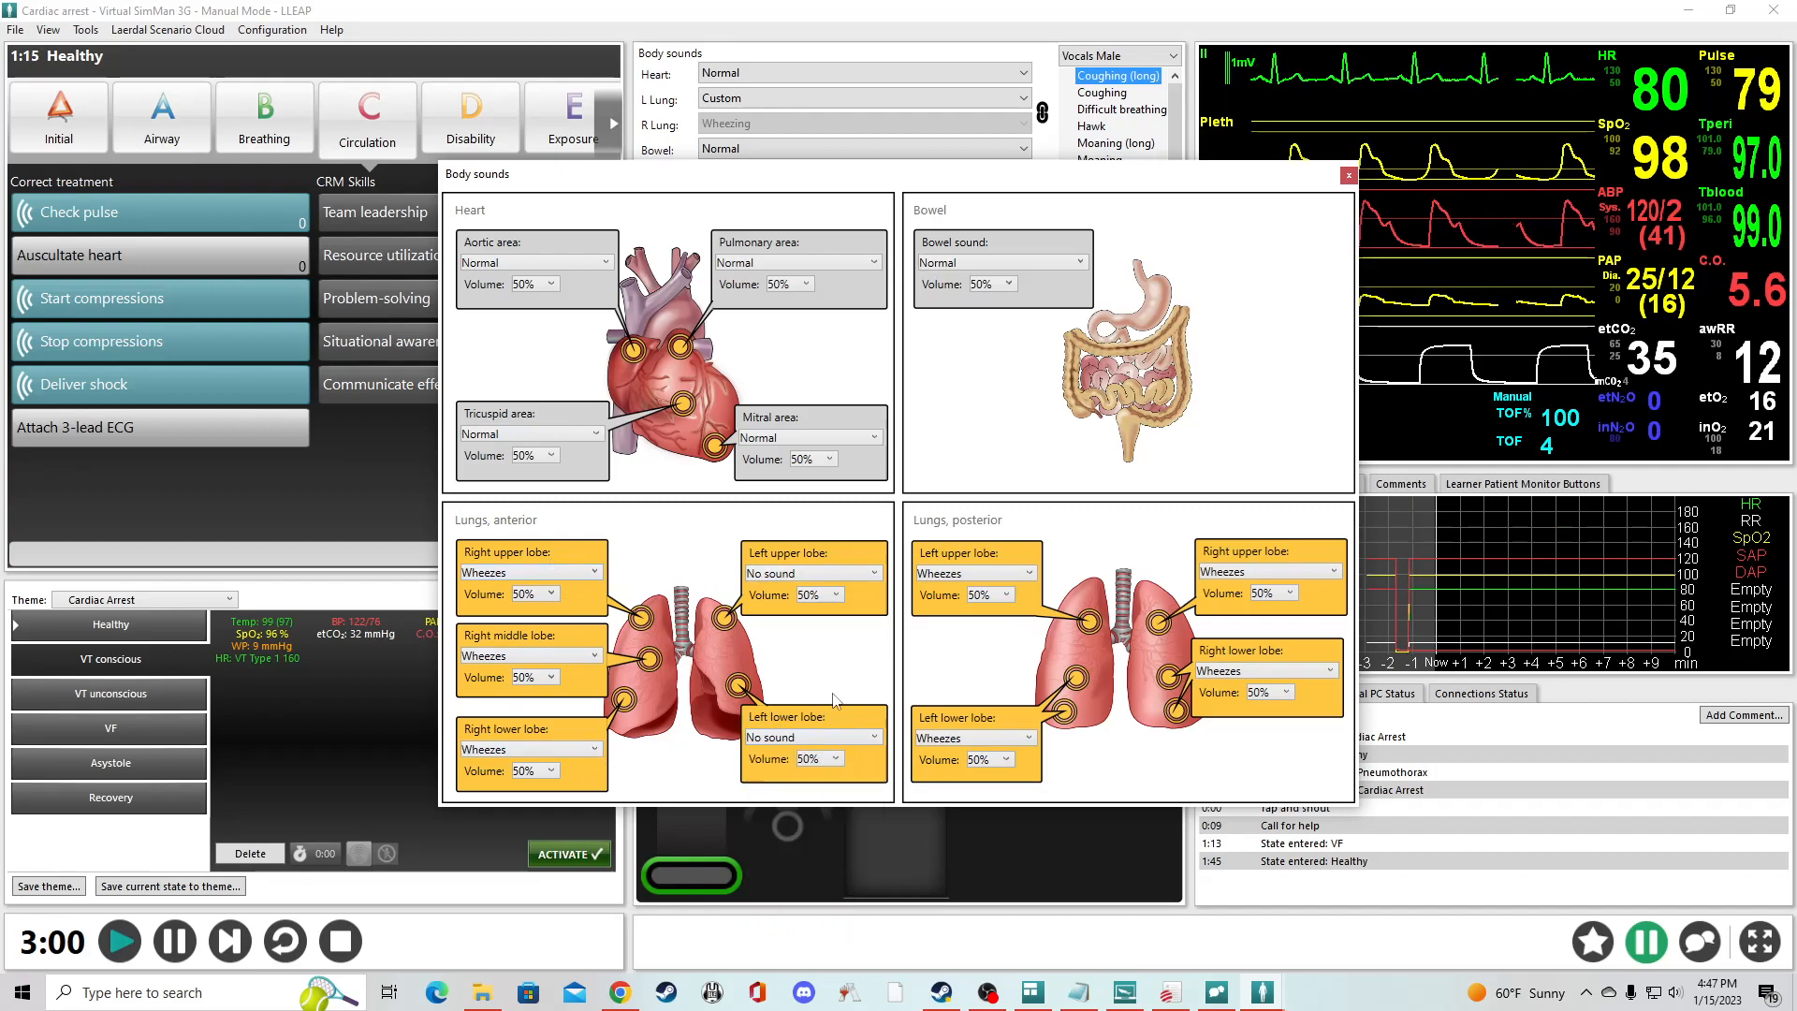
- Set the volume of the anterior left upper and left lower lobes to 10% and close the detailed body sounds
click(829, 596)
click(821, 784)
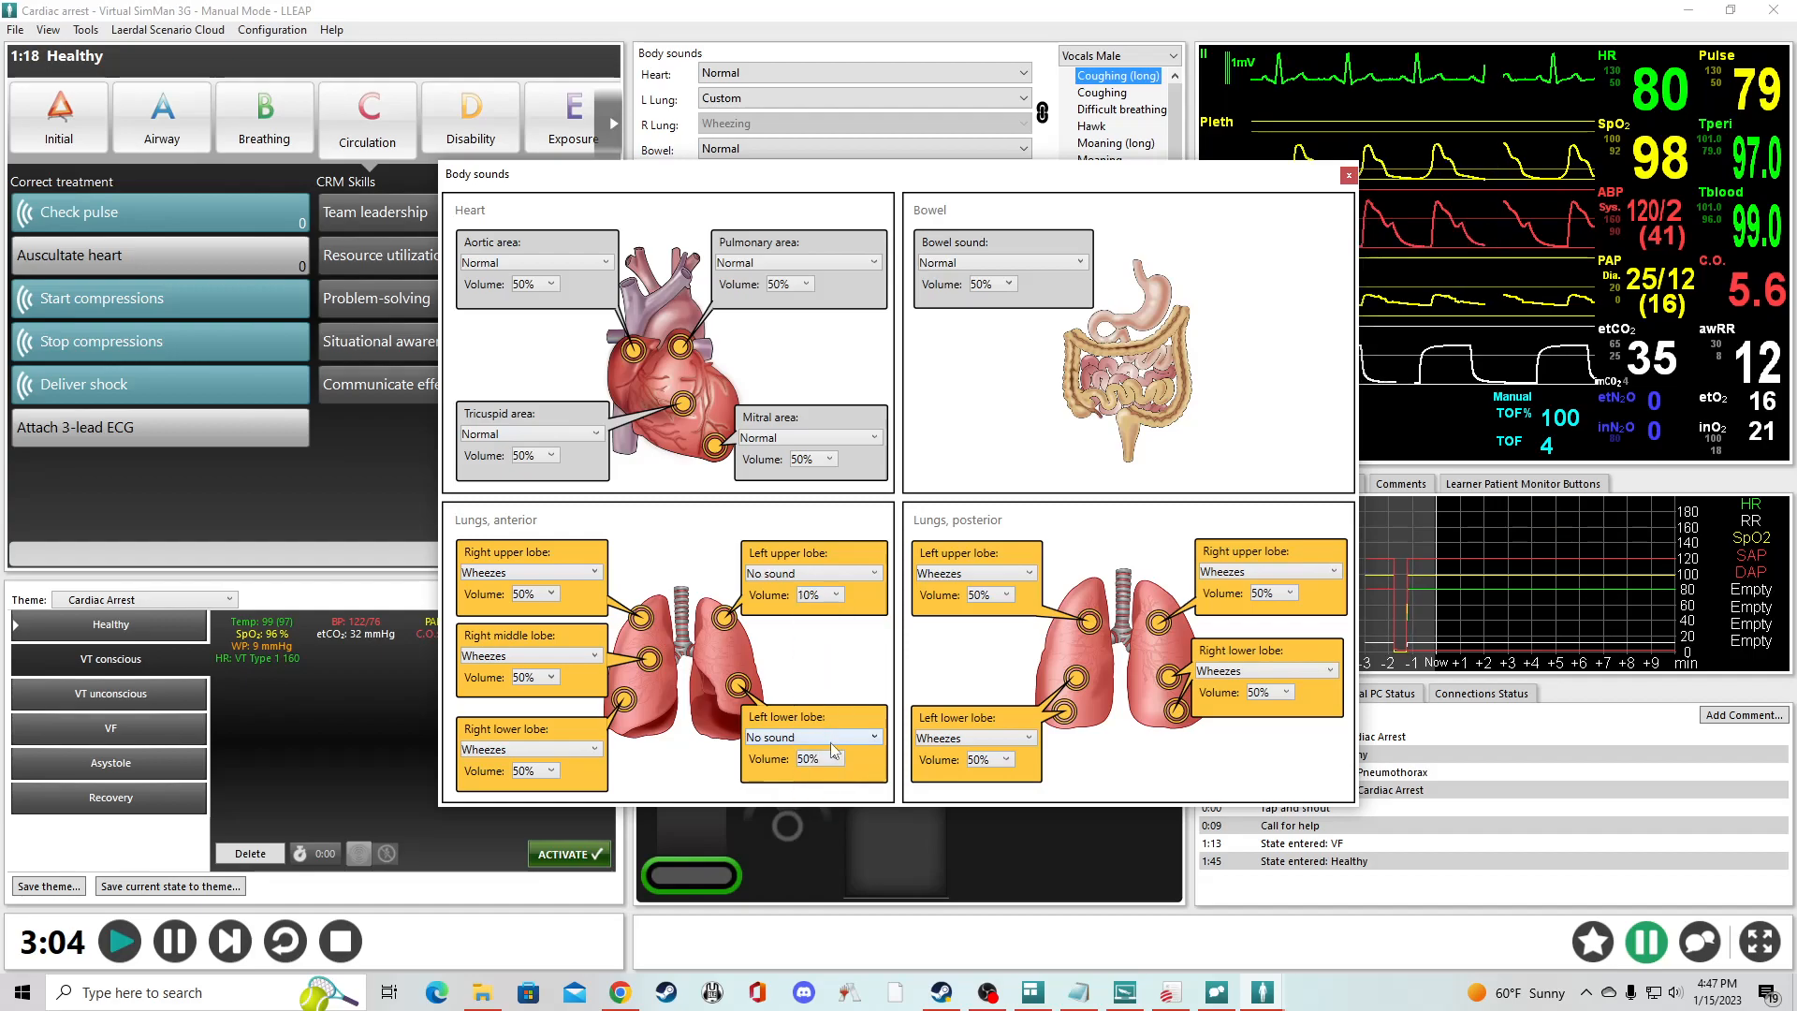
click(831, 759)
click(821, 947)
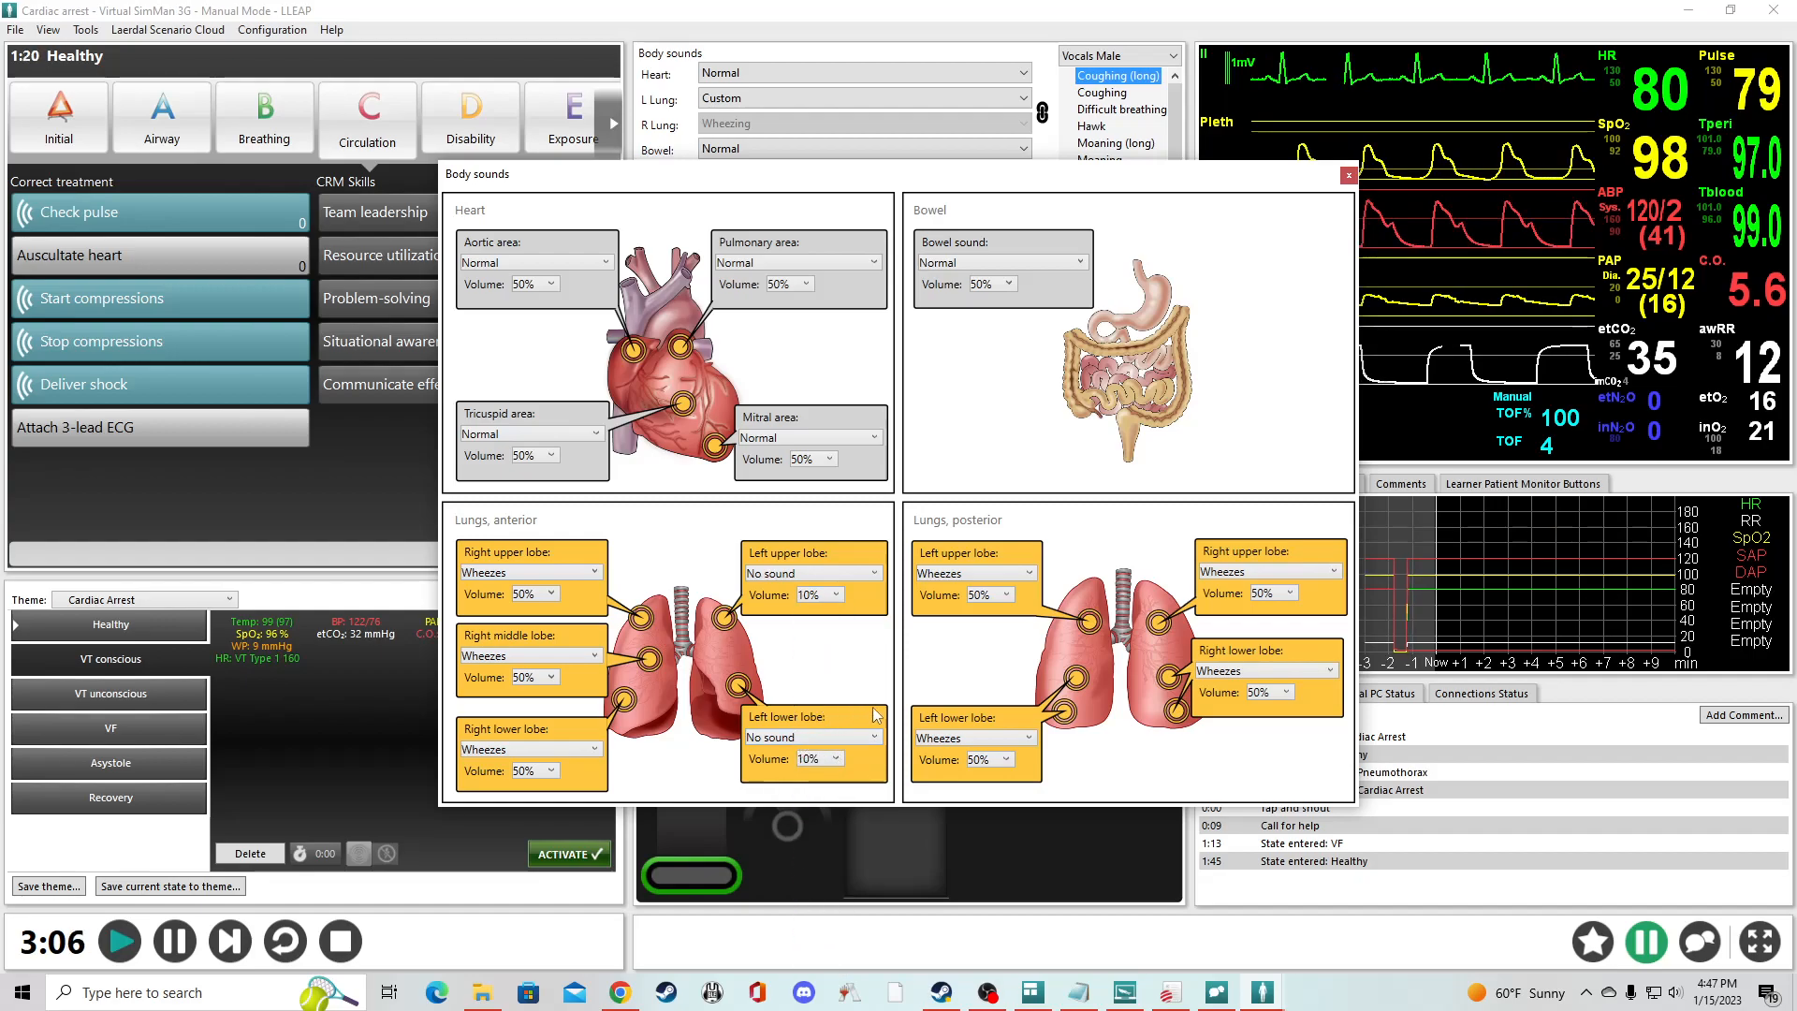
click(1348, 176)
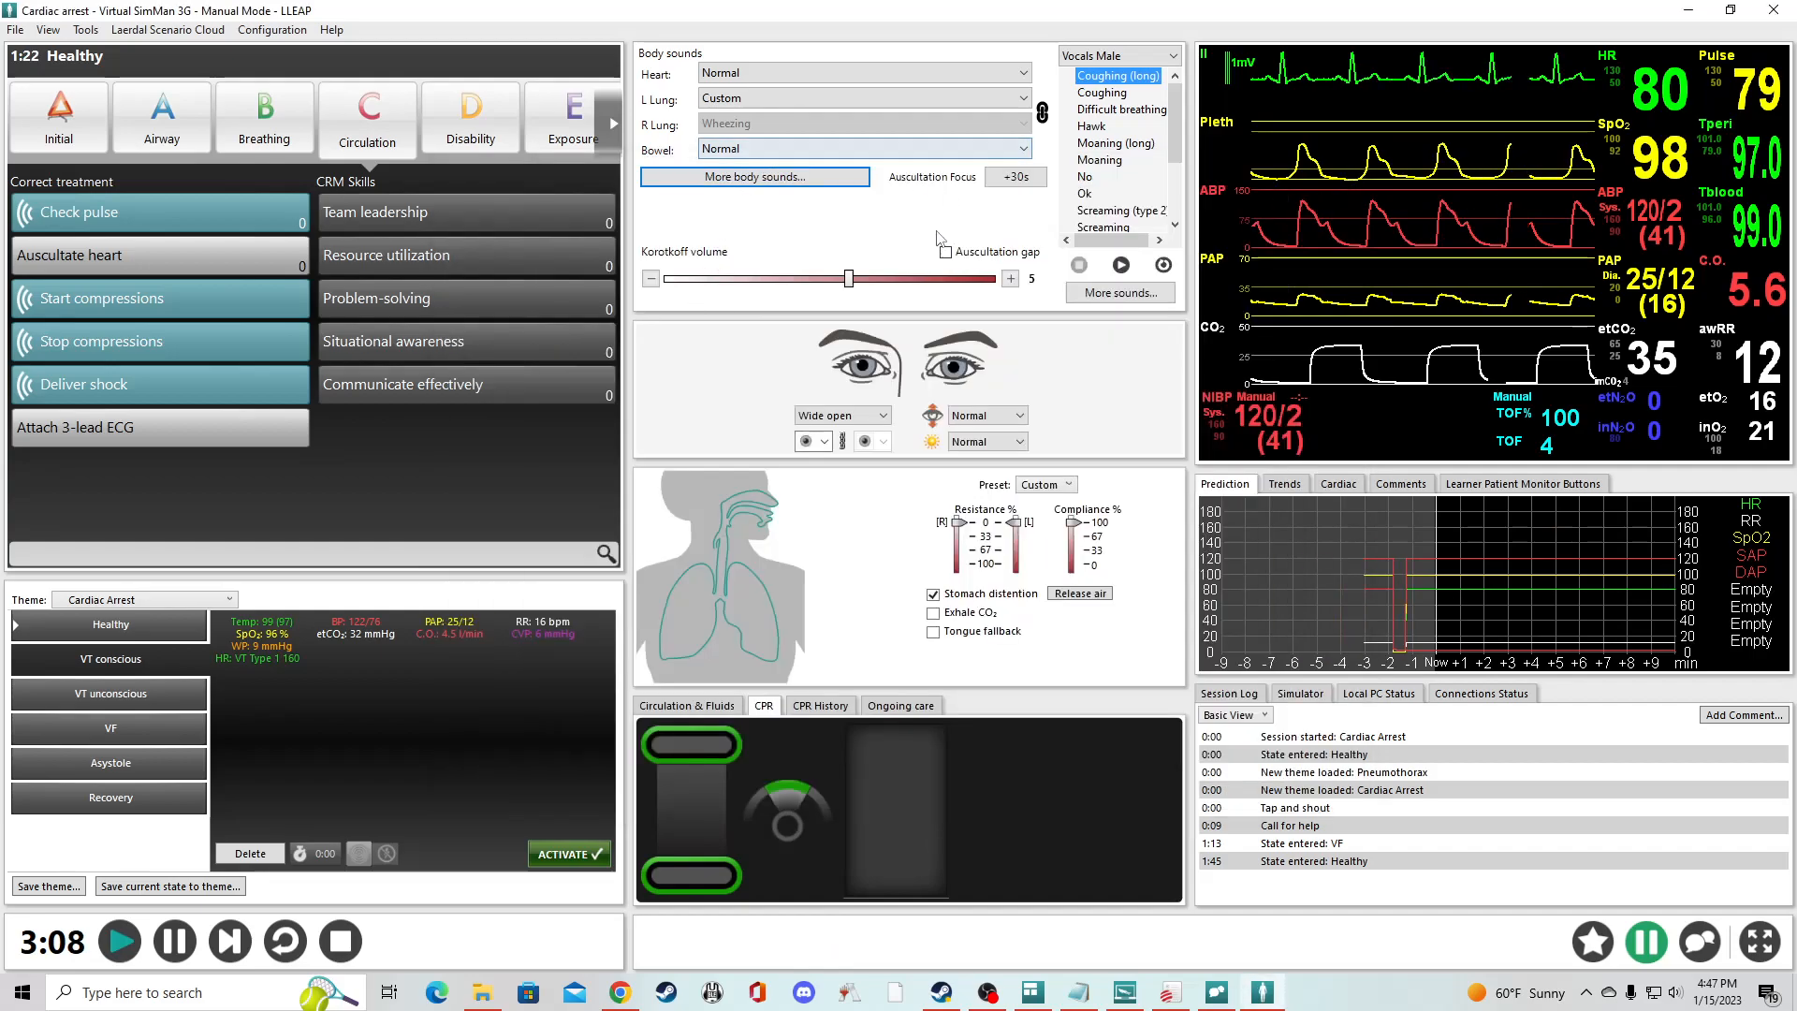
- Try to lower the Korotkoff volume, and switch speaking through the simulator on and off again
click(852, 281)
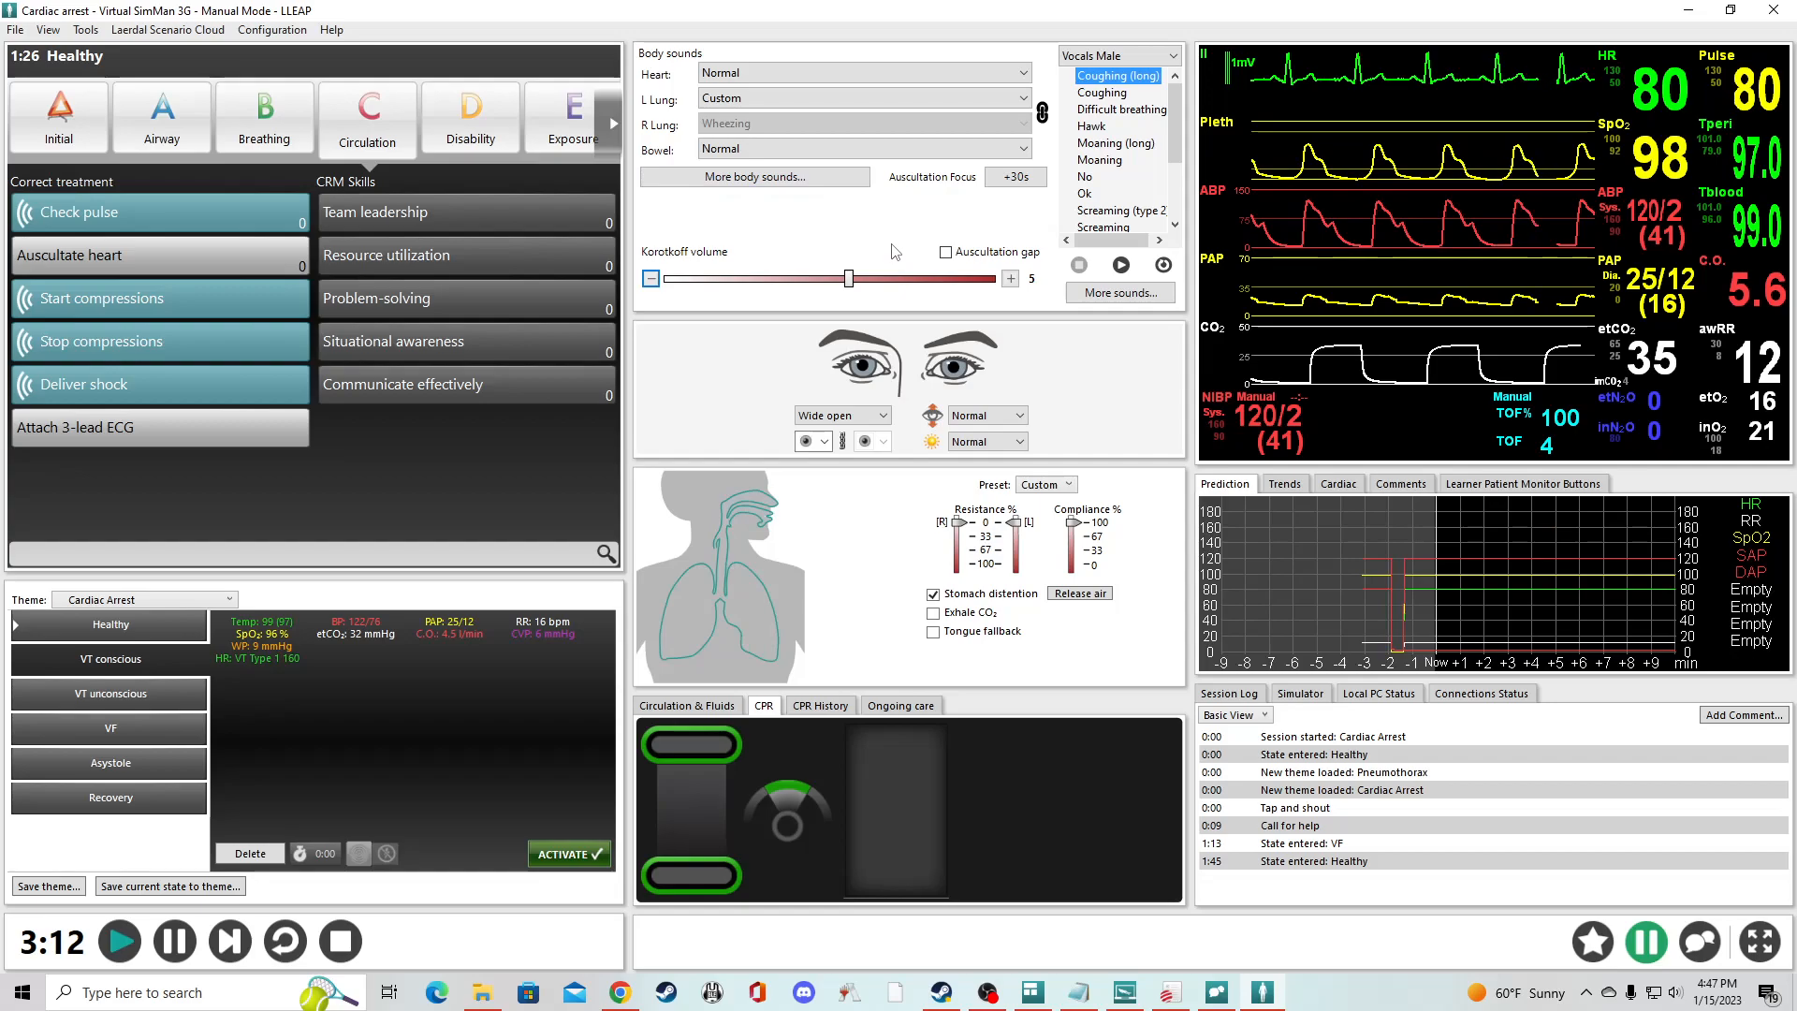
drag(849, 279, 812, 279)
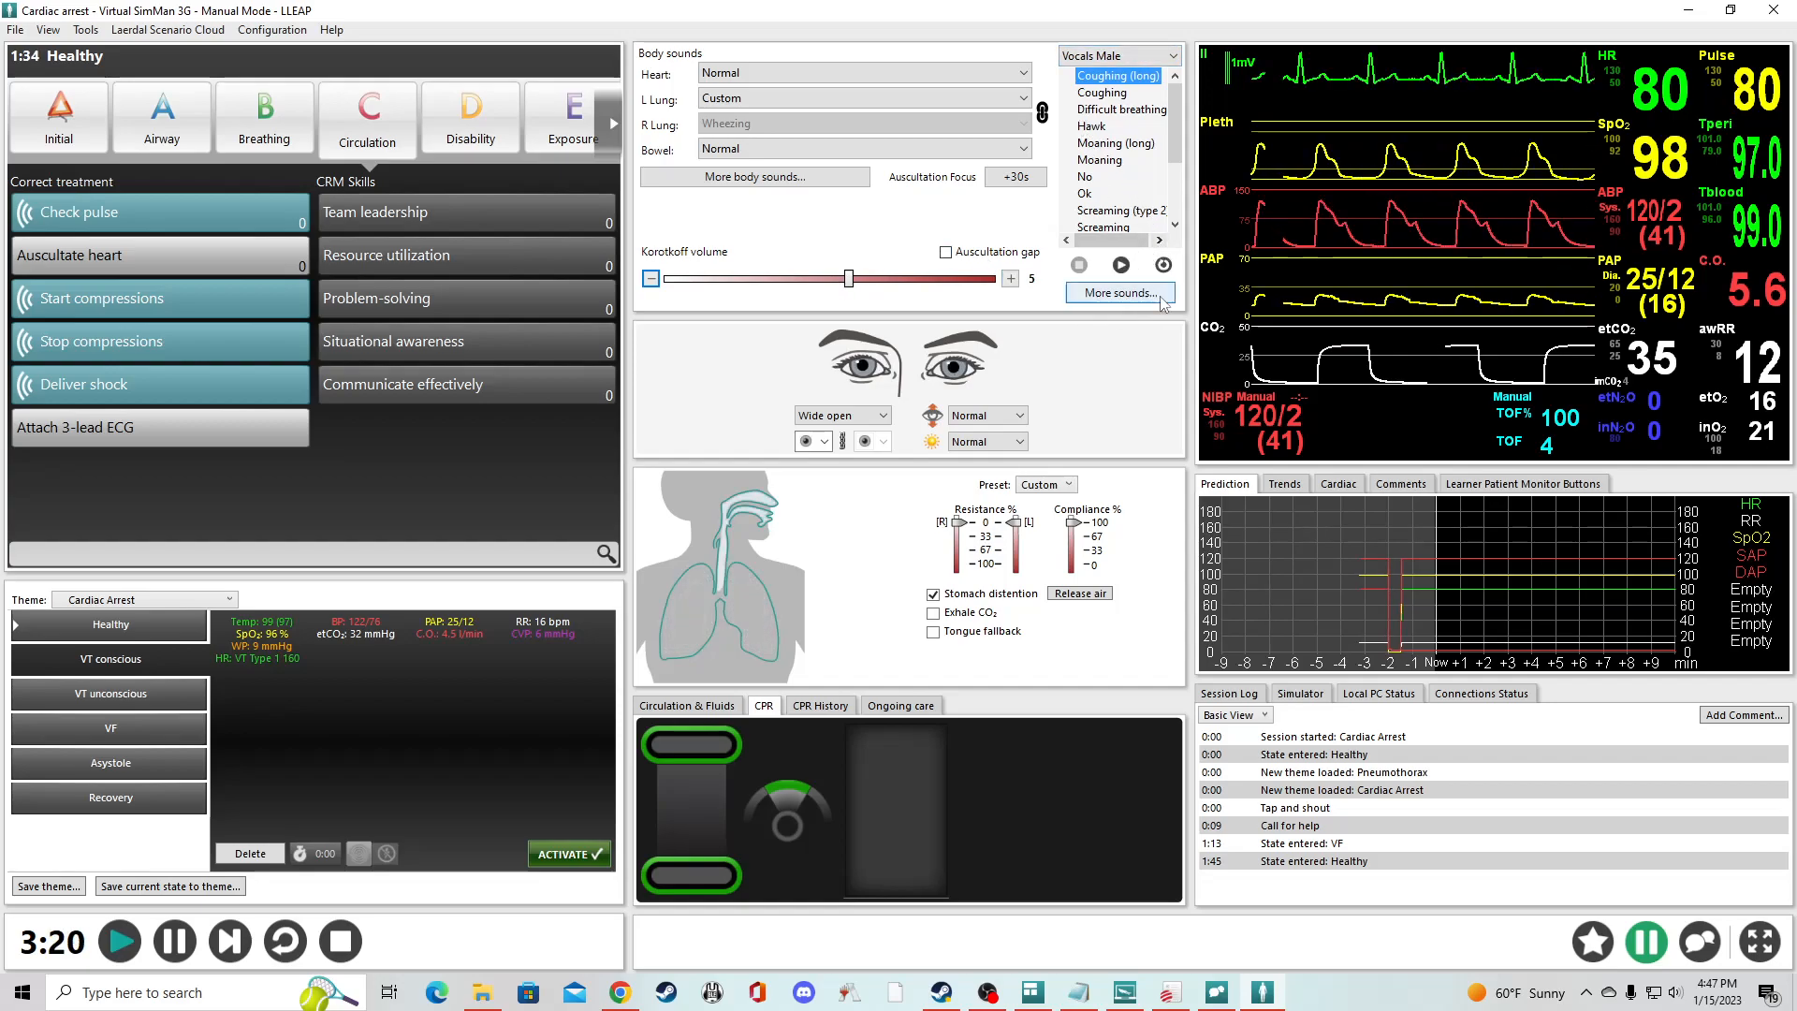
click(1700, 947)
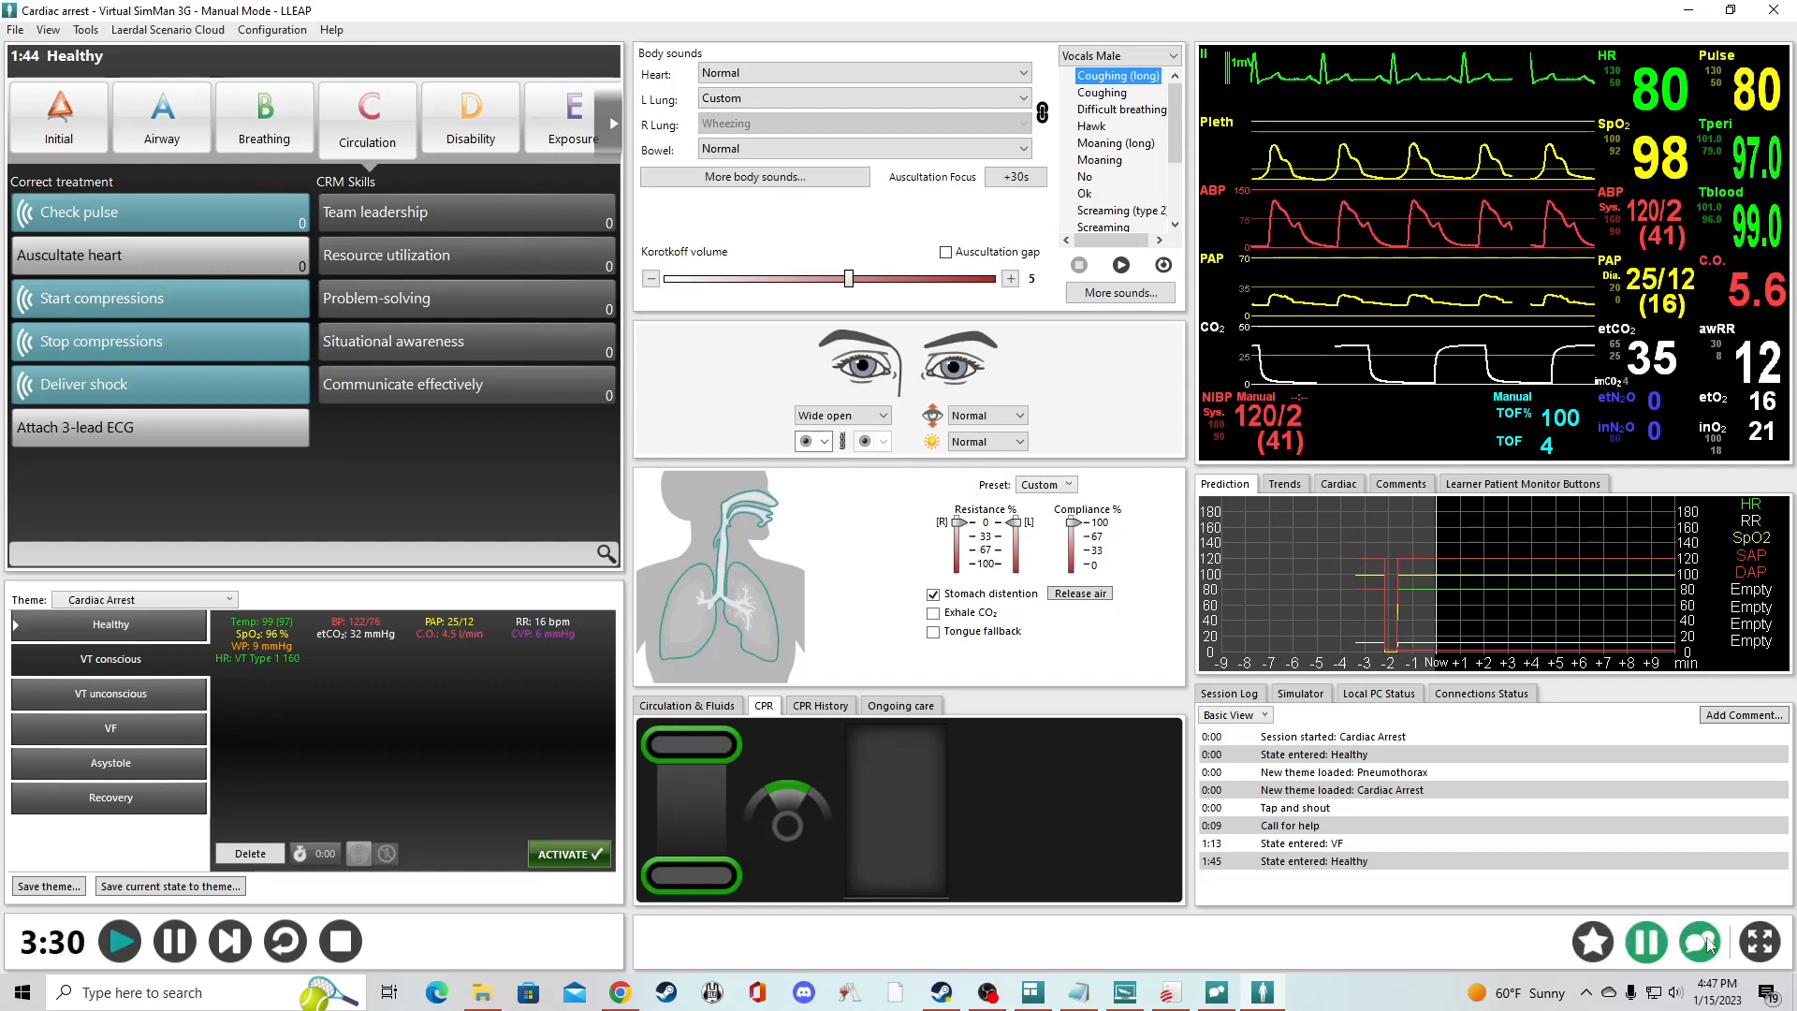
click(1698, 945)
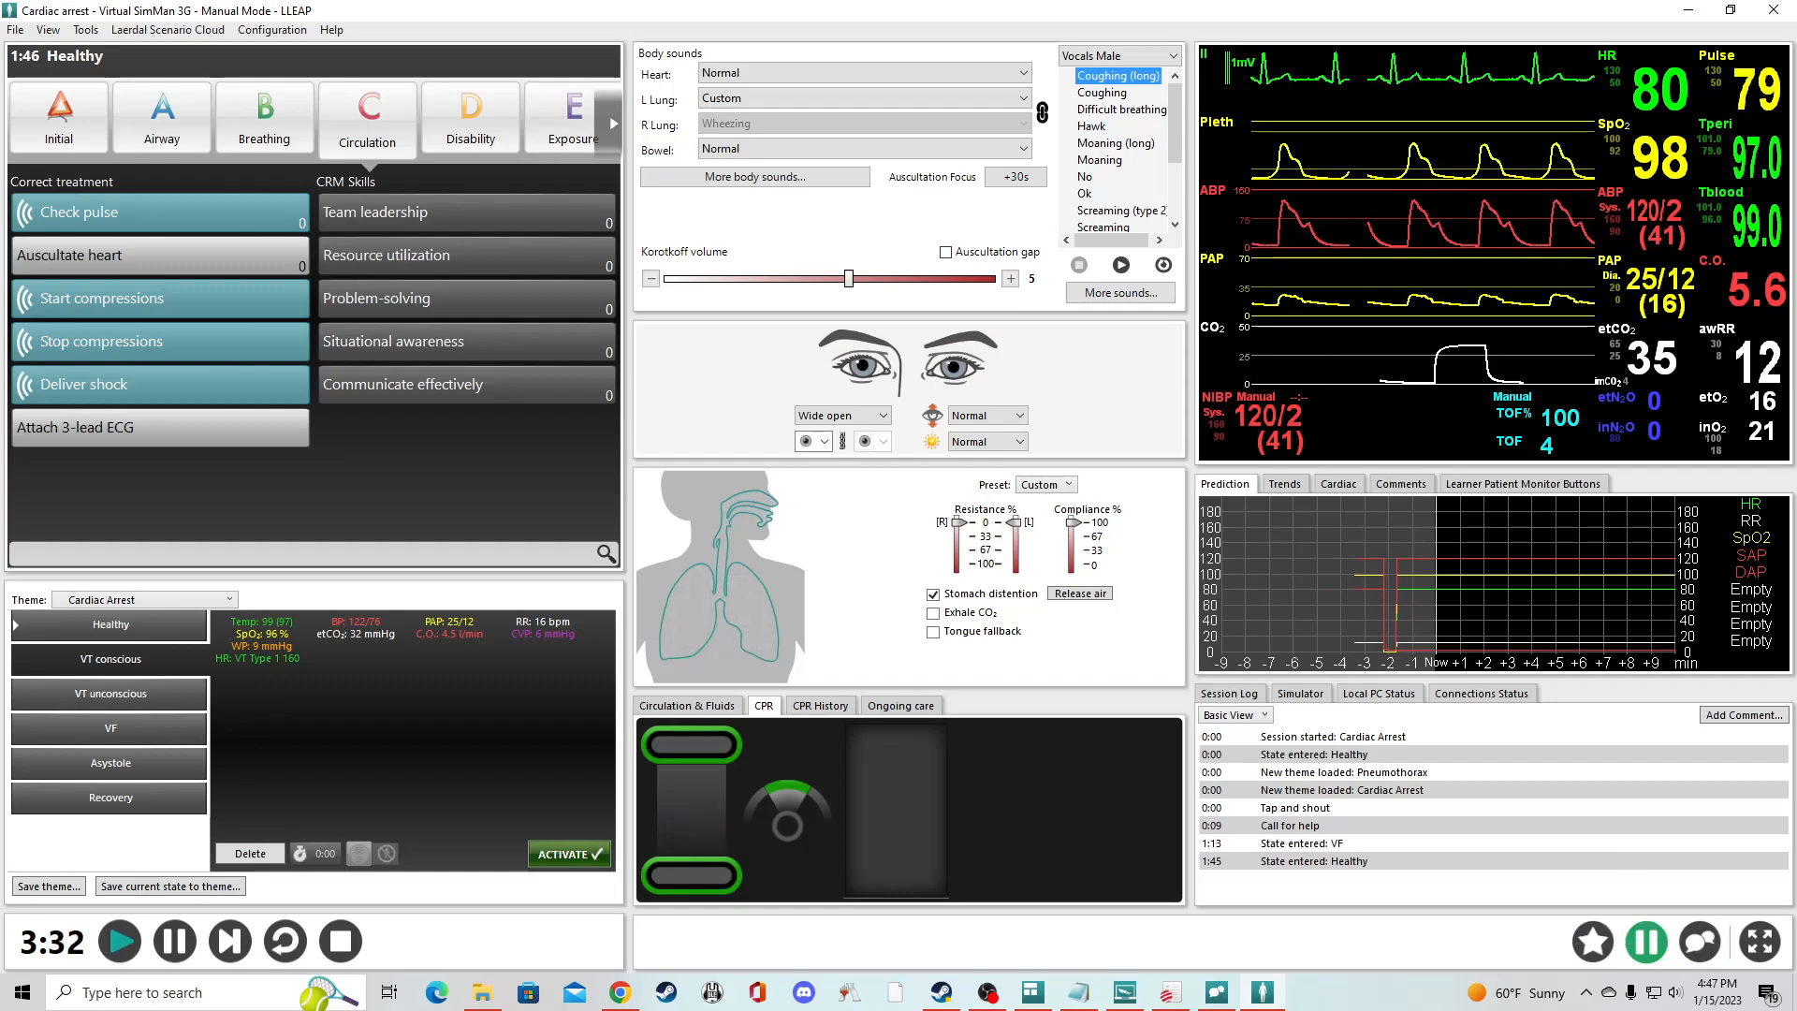
- Play the Moaning sound from the male vocals
click(1100, 160)
click(1121, 265)
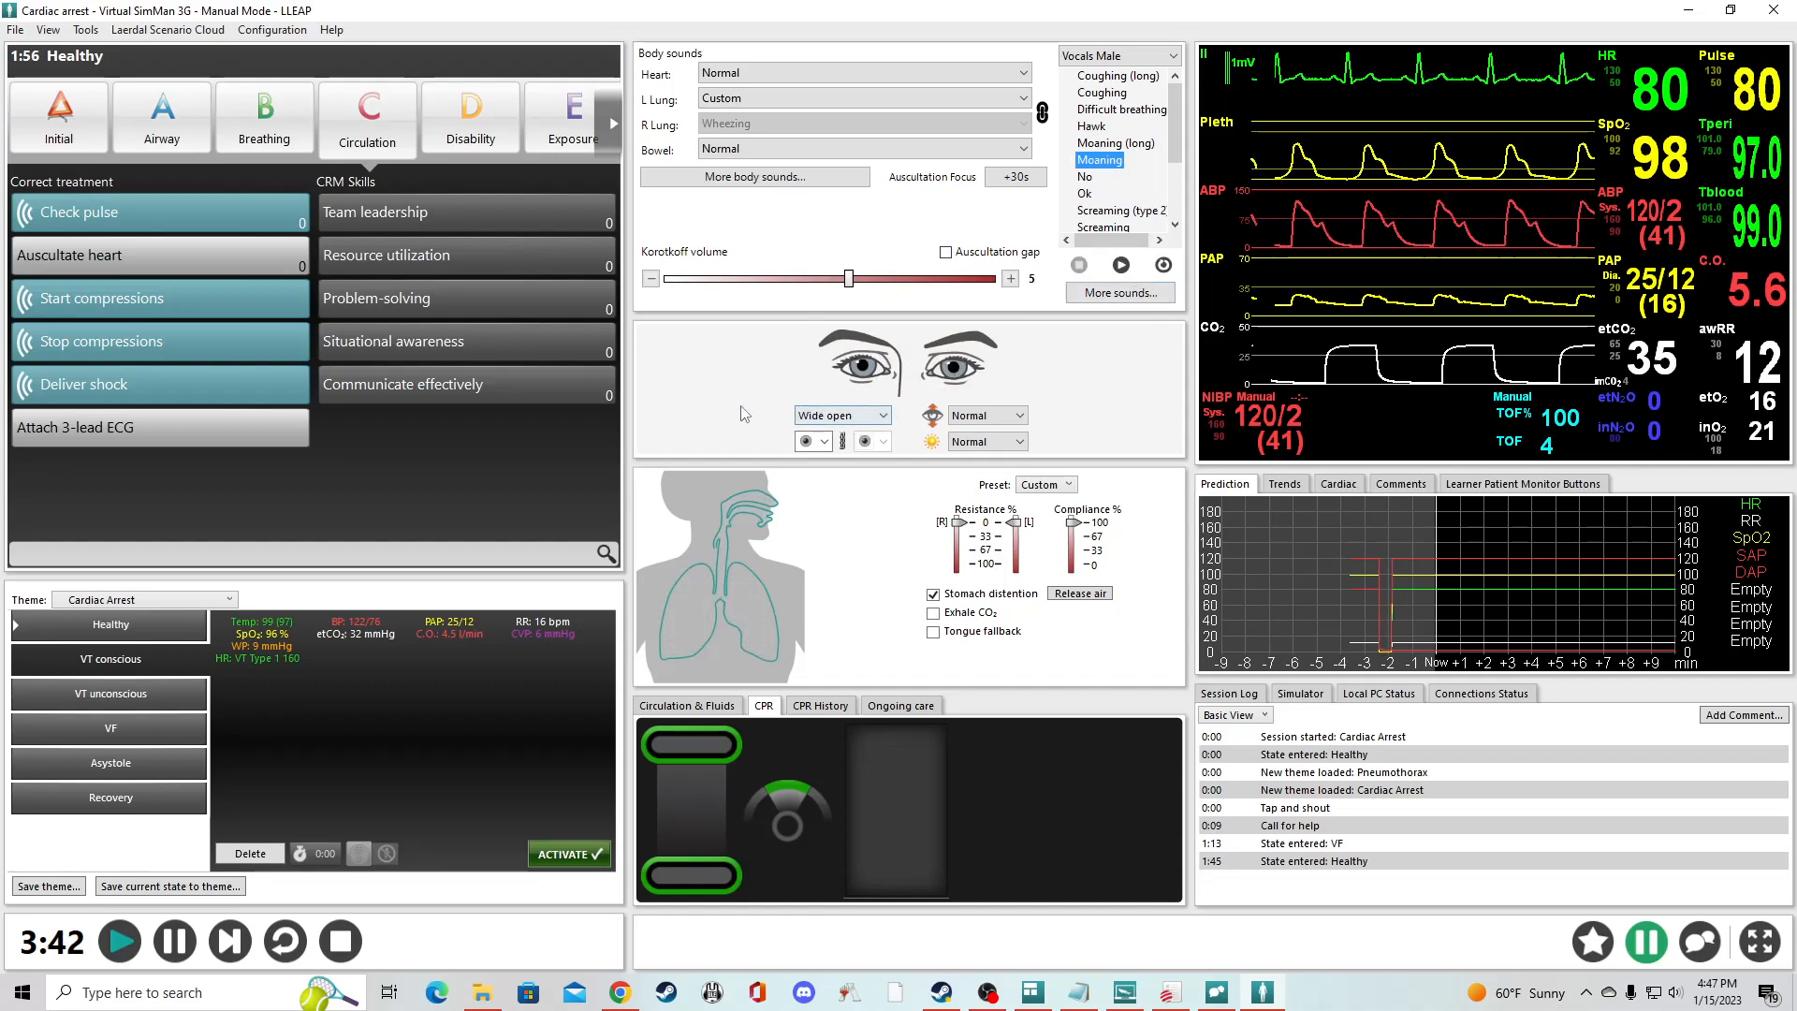
- Review the options for pupil size, blinking and light sensitivity of the eyes, keeping blinking and light sensitivity at Normal
click(826, 441)
click(804, 494)
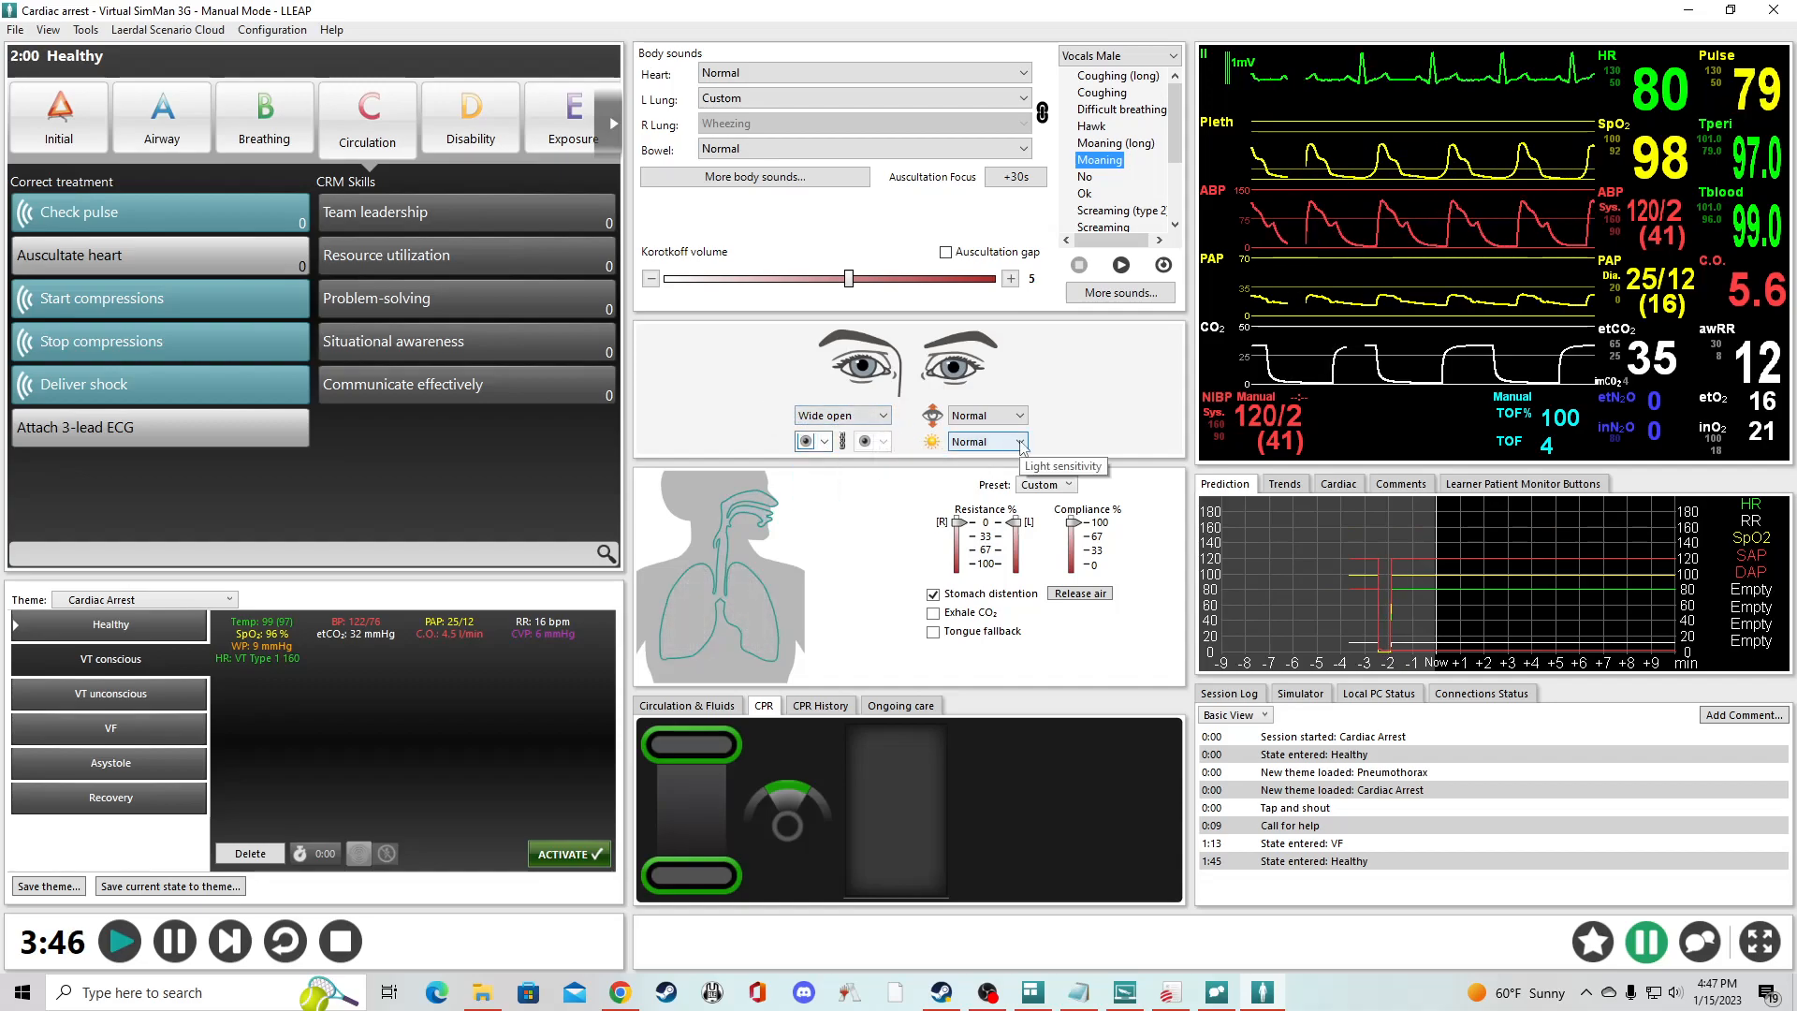
click(990, 415)
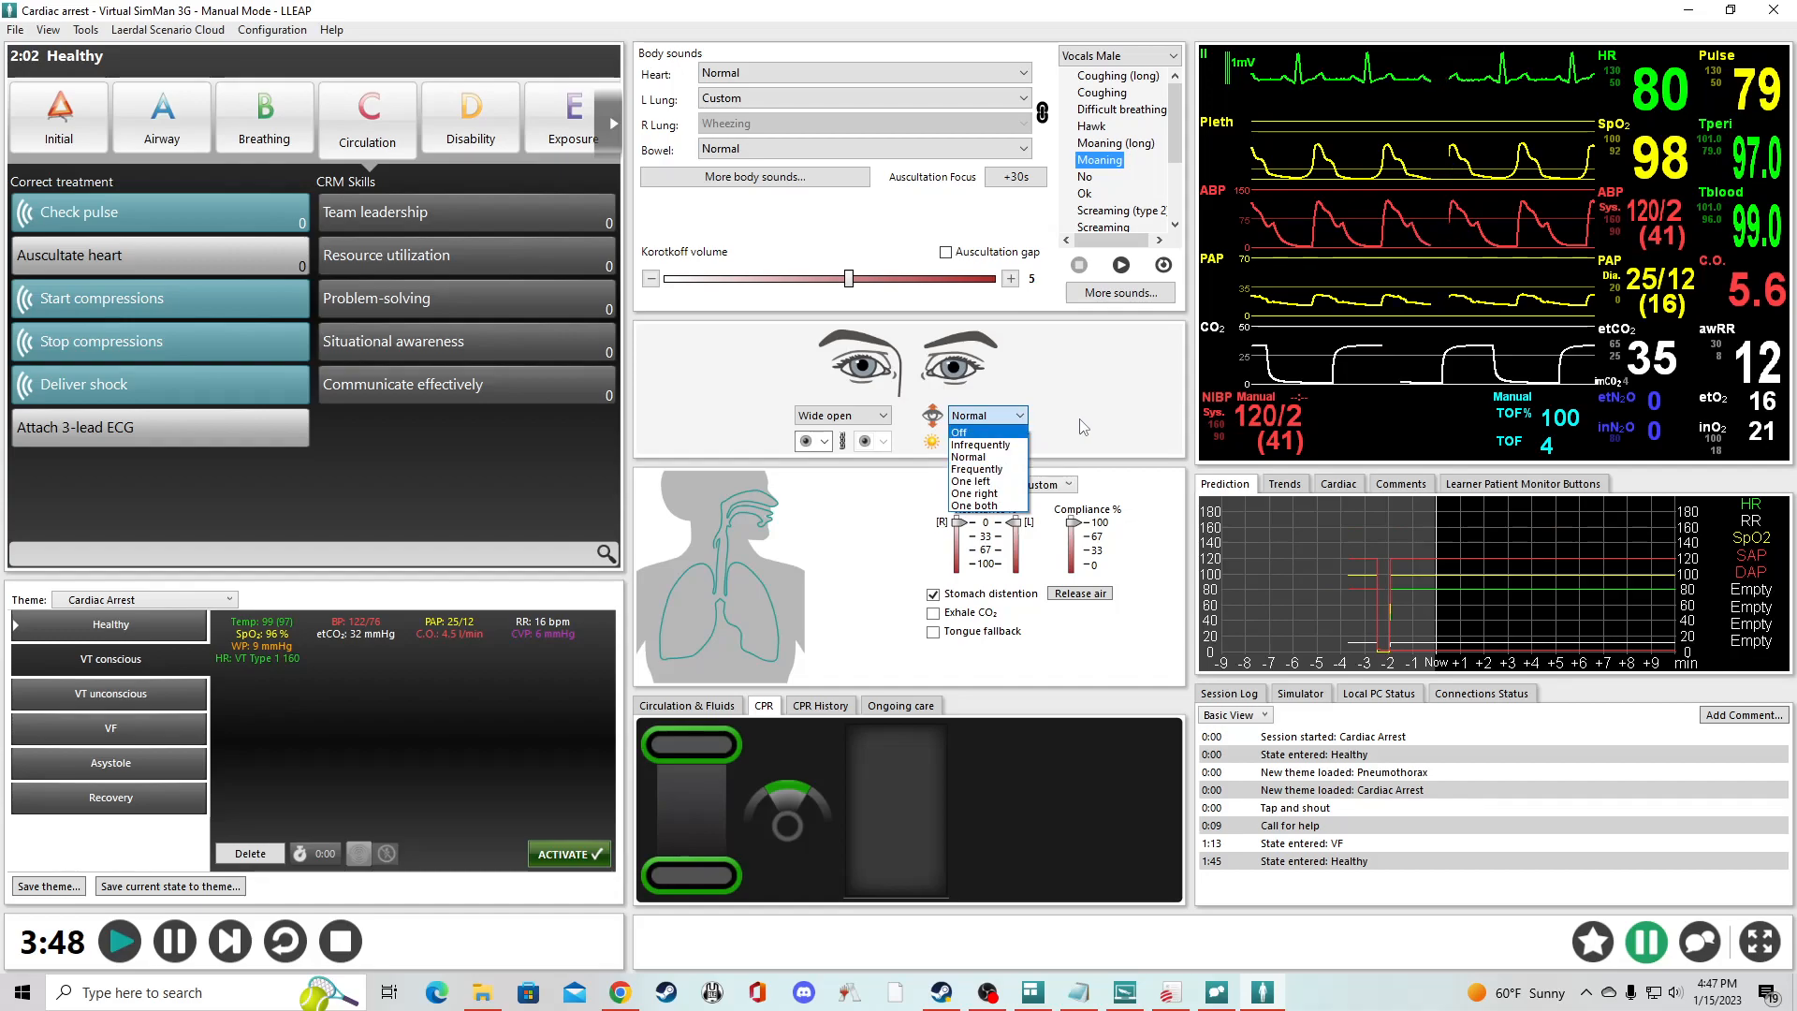
click(998, 421)
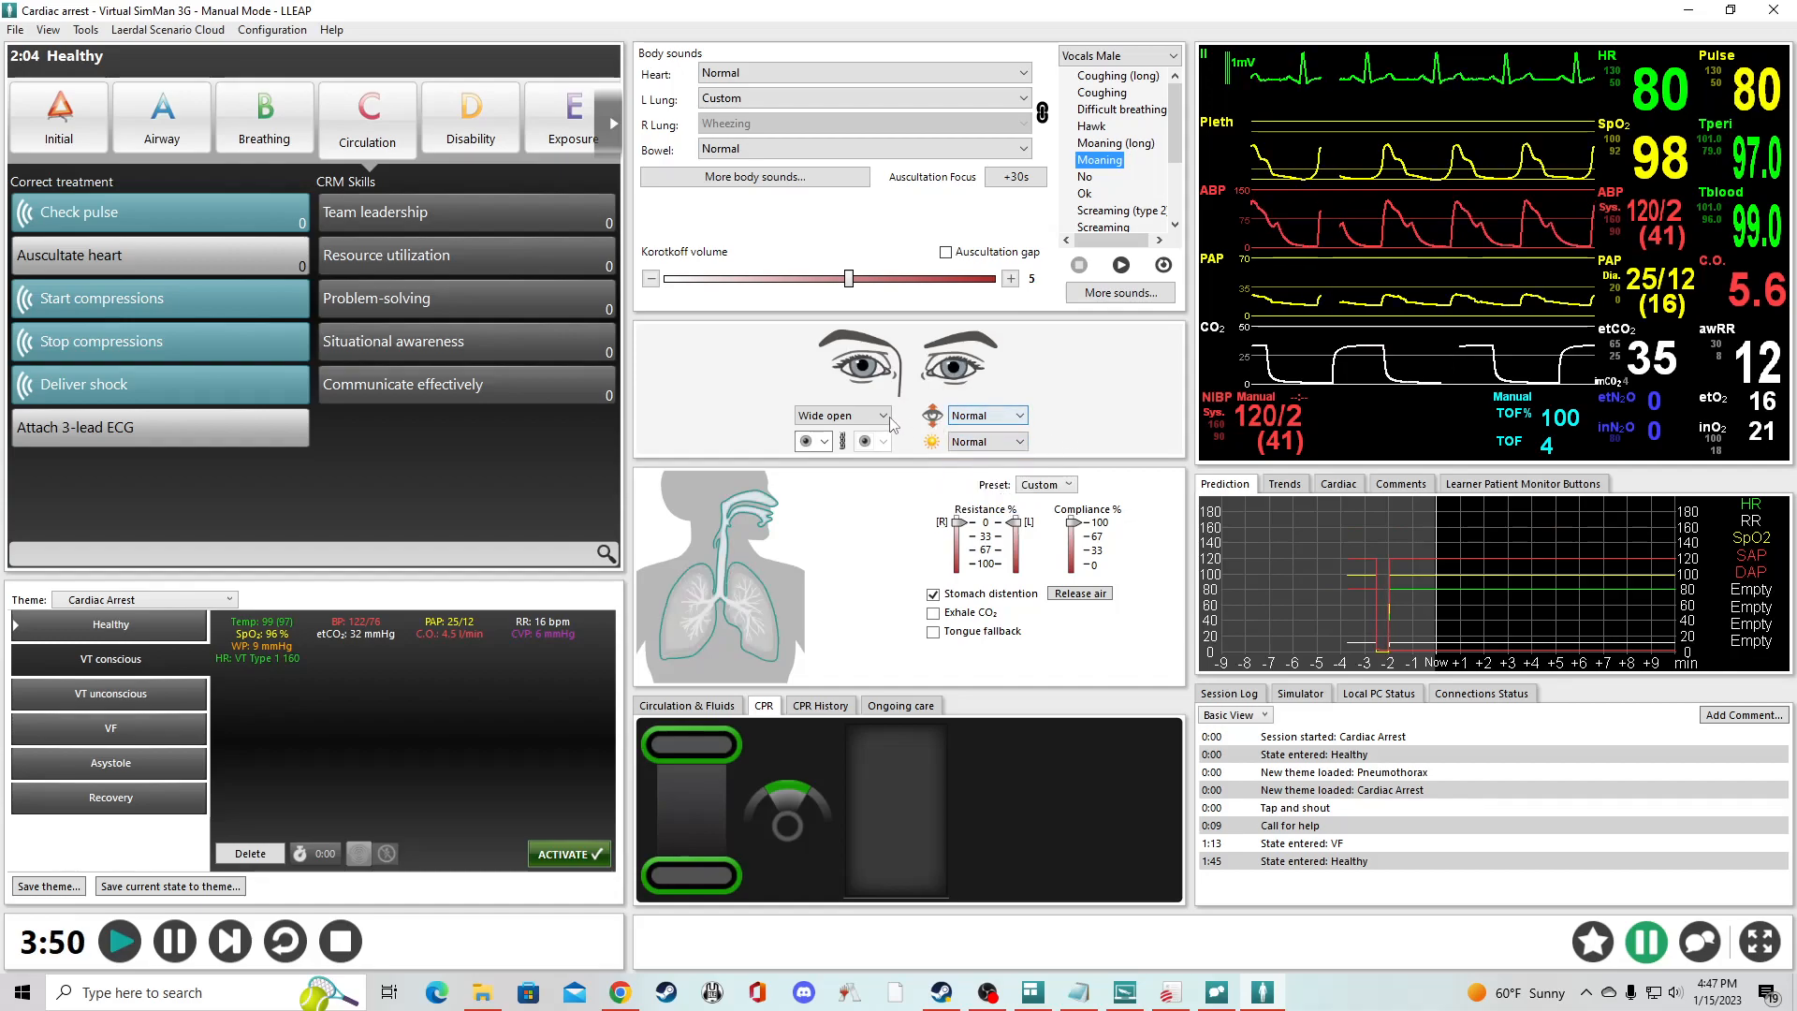
click(1003, 441)
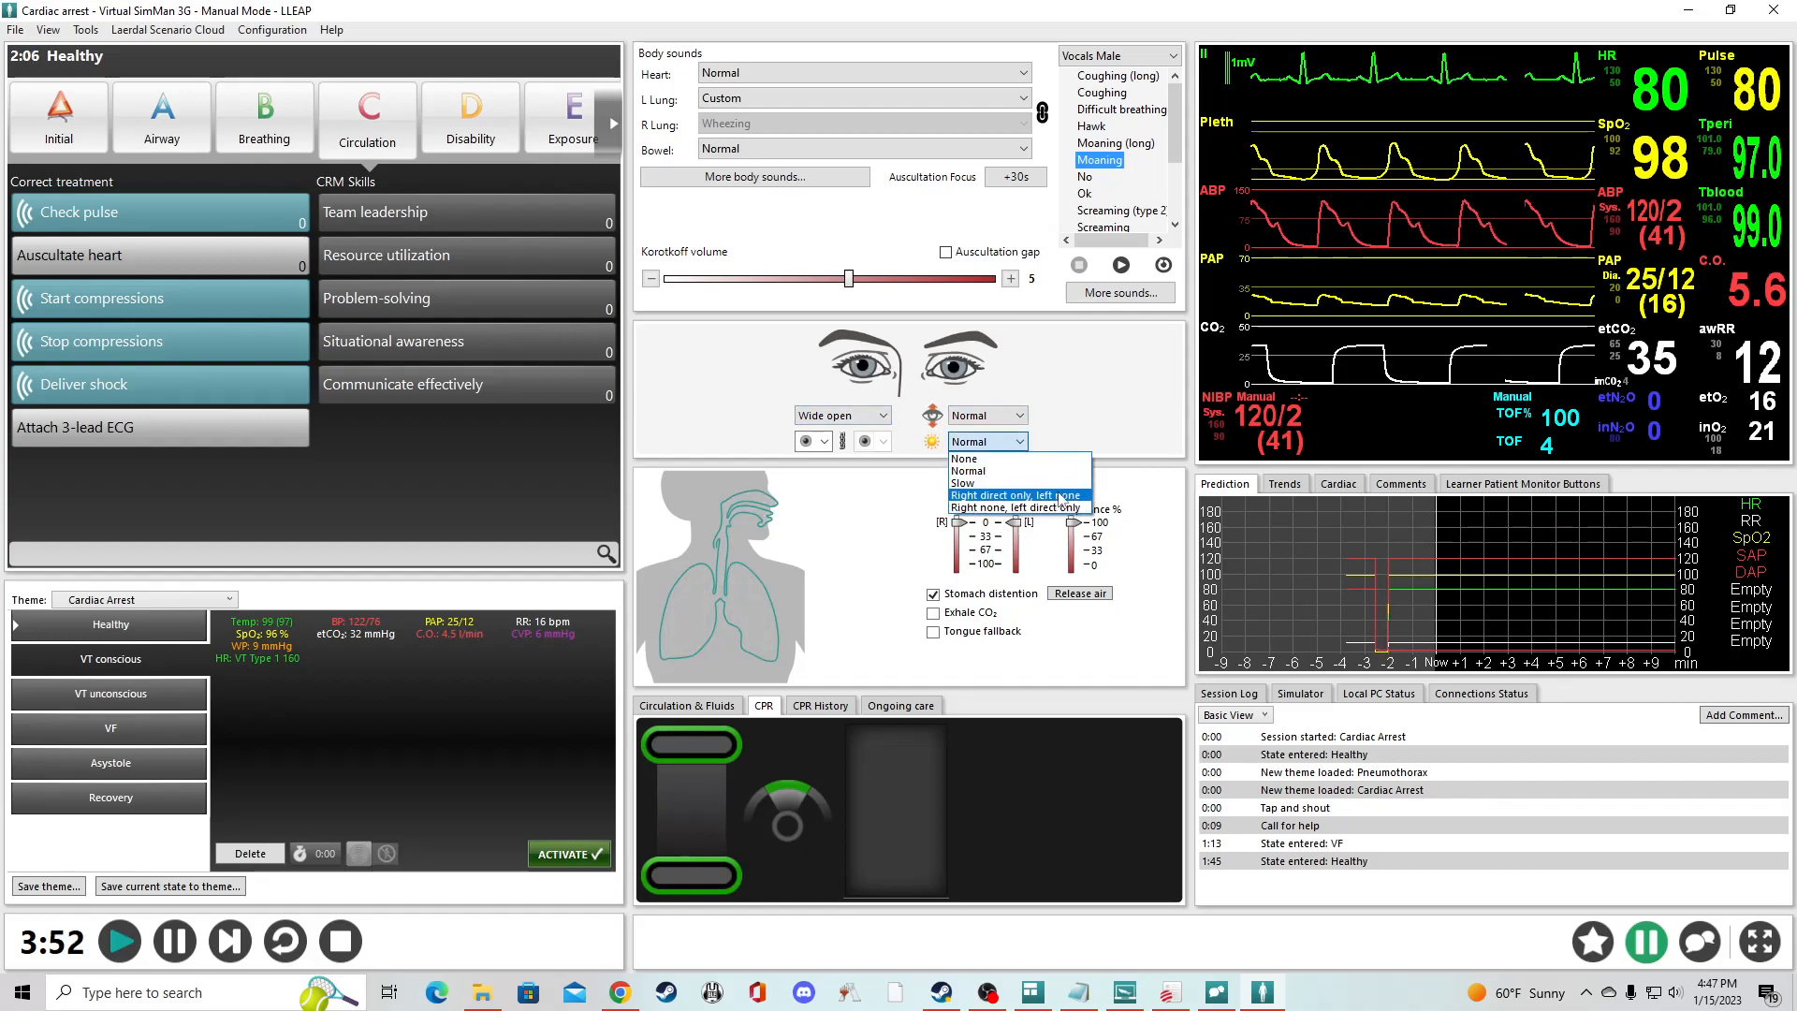
click(991, 471)
- Set the left tension pneumothorax bladder to Tension and release it again
mouse_move(774, 554)
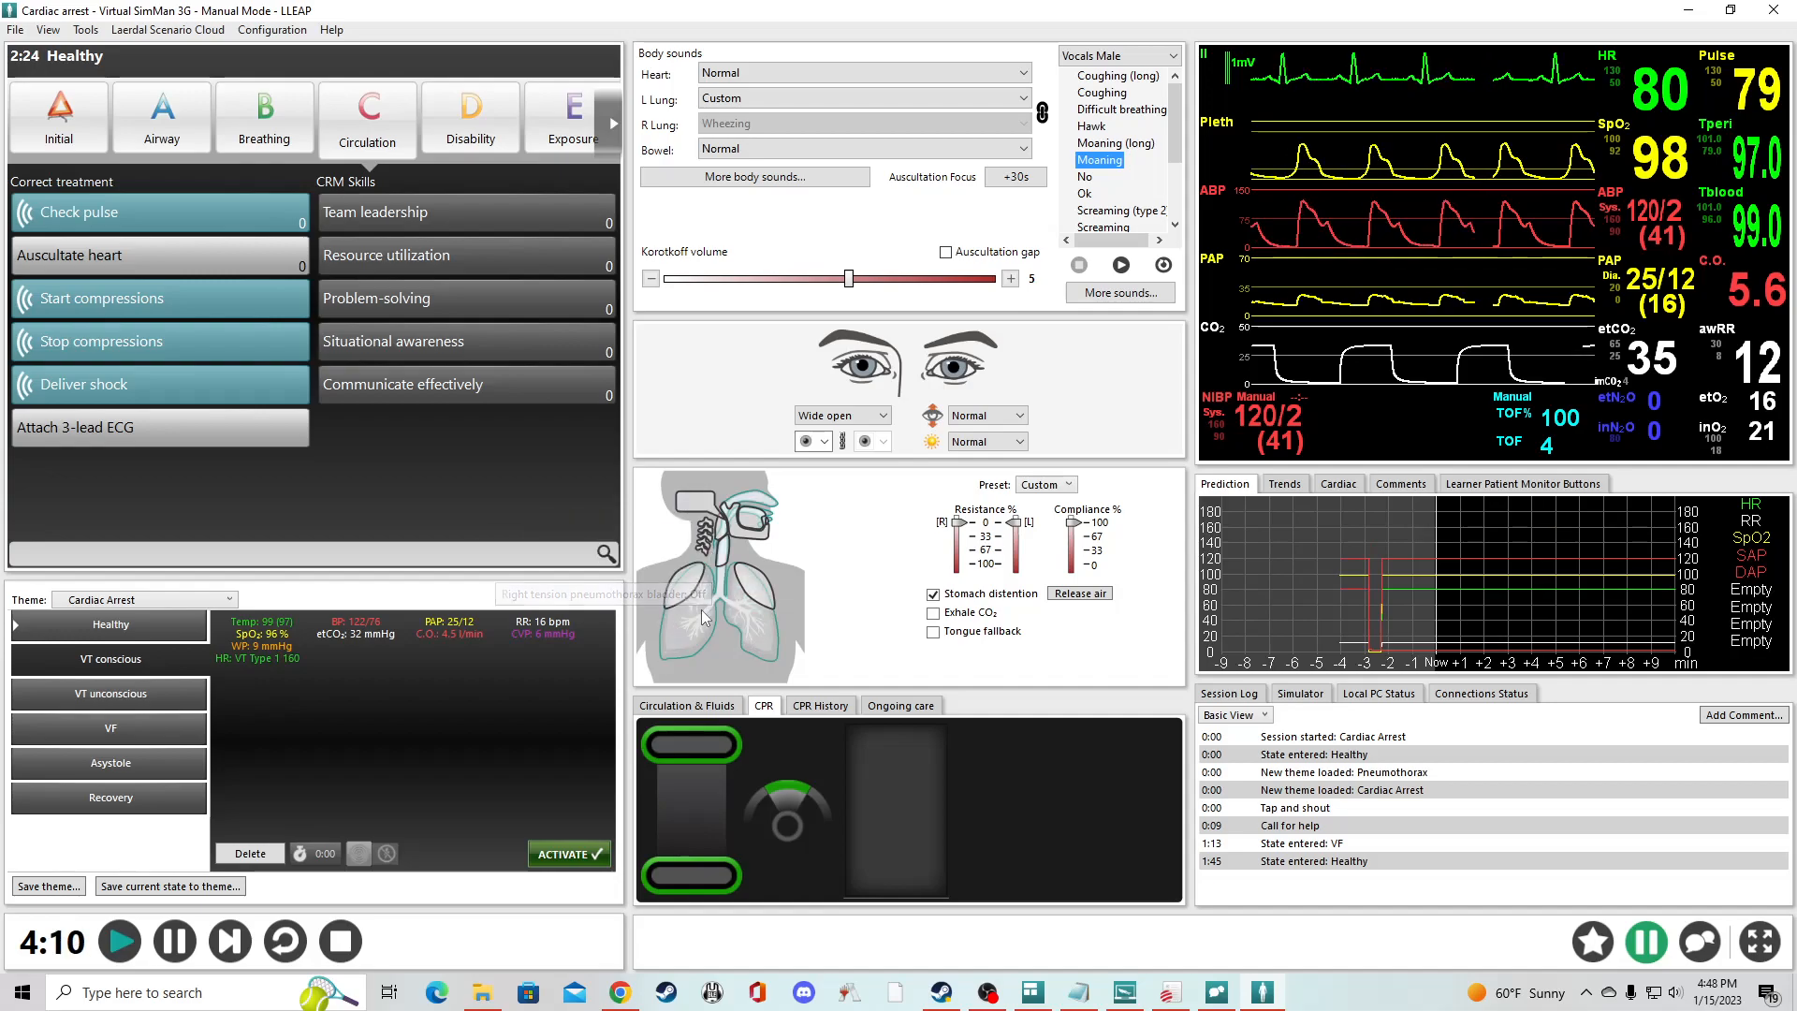
click(754, 588)
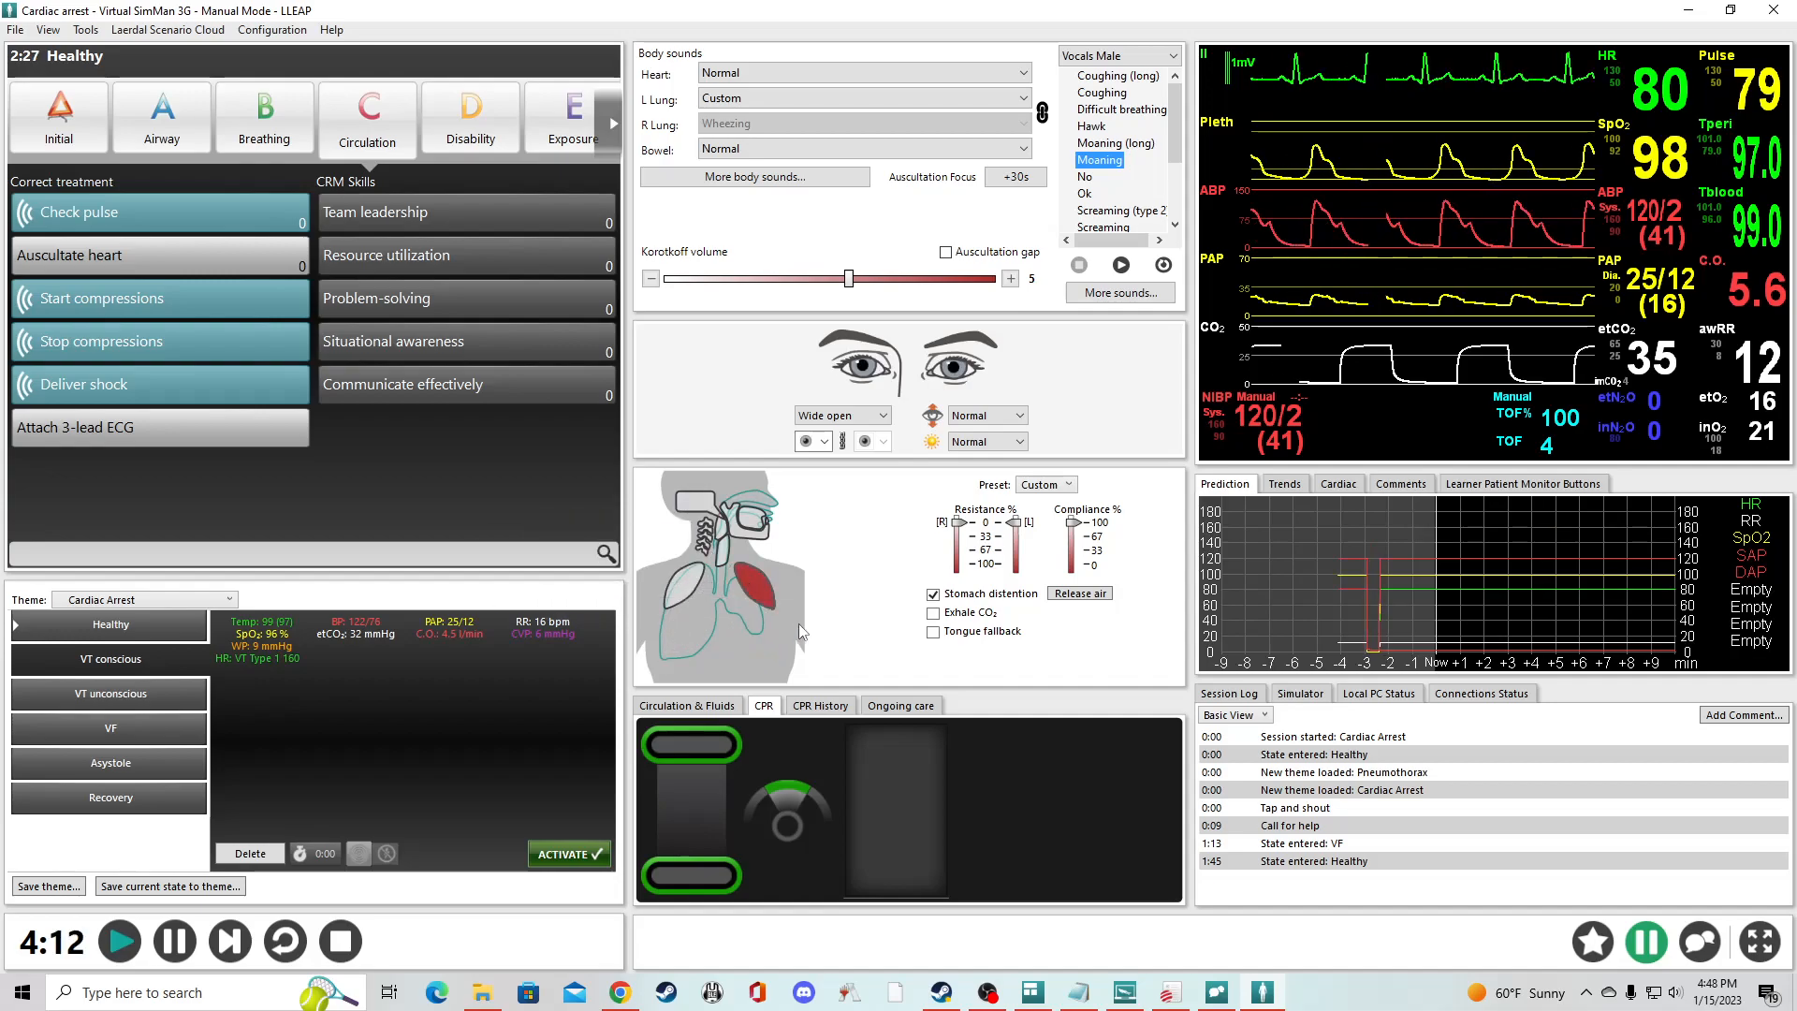
click(756, 585)
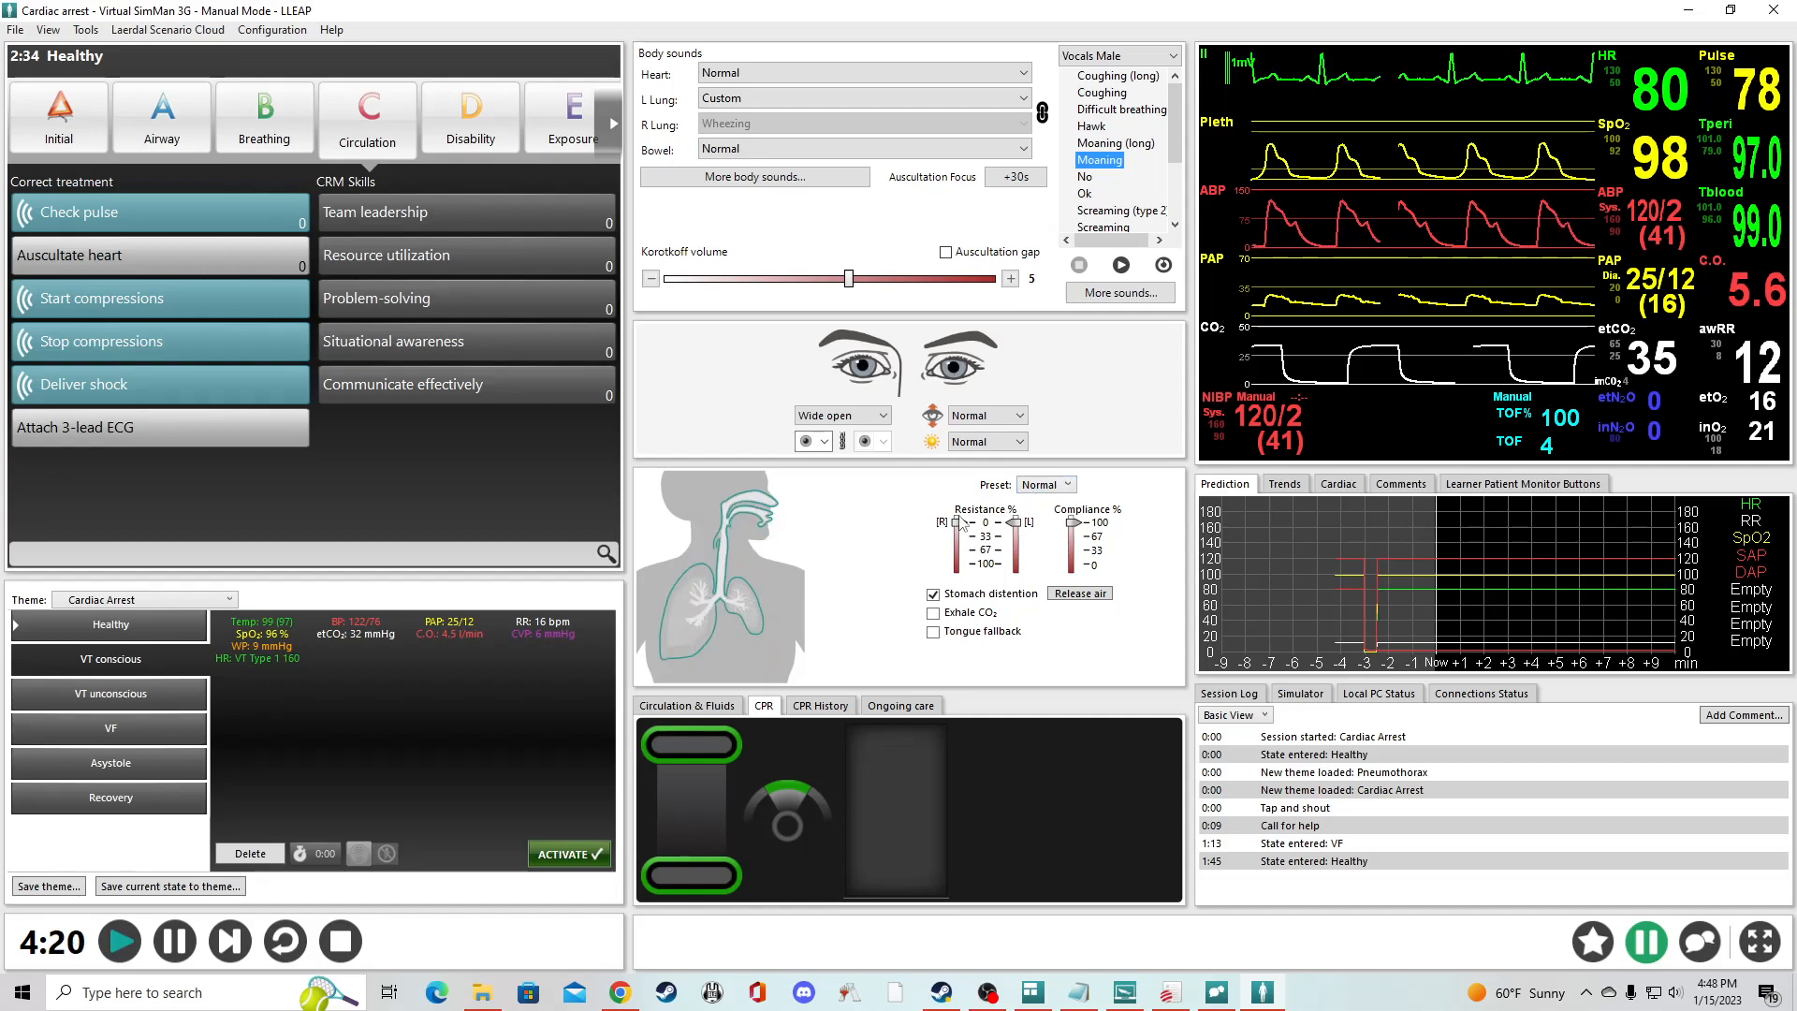
- Try the airway presets Can't intubate/Can ventilate and Can't intubate/Can't ventilate, and return the preset to Normal
click(1060, 486)
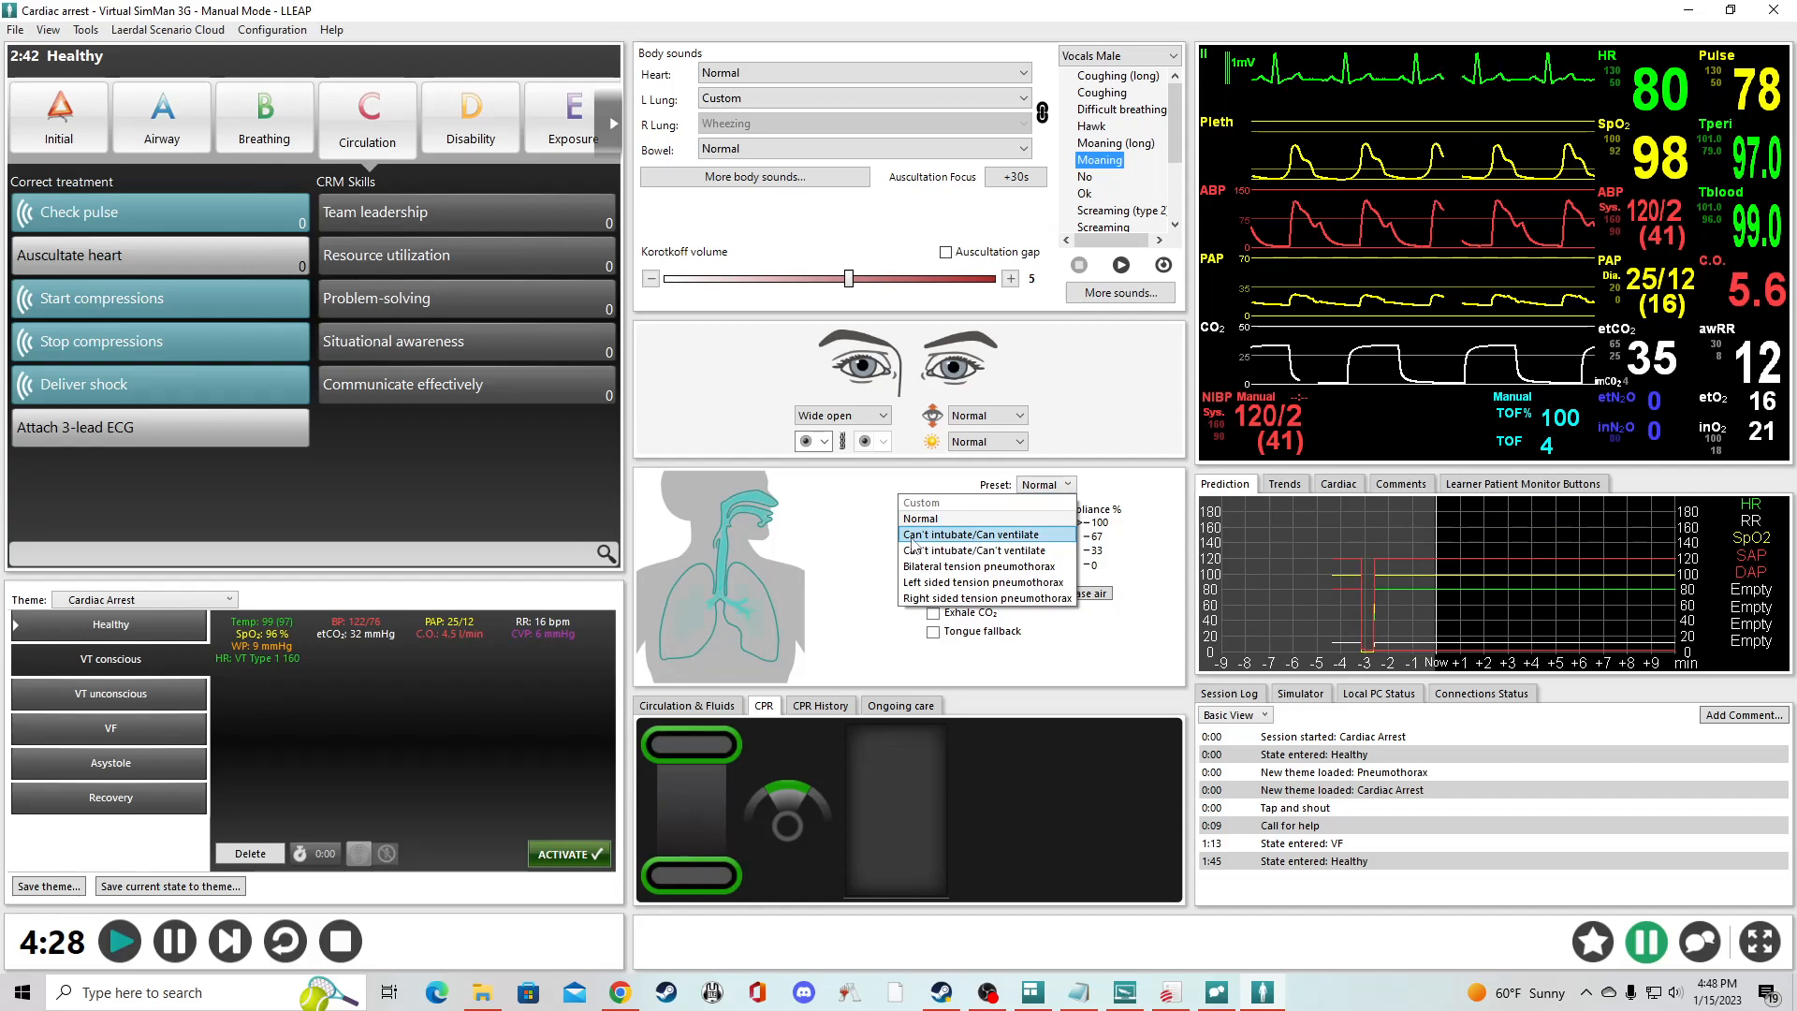
click(973, 538)
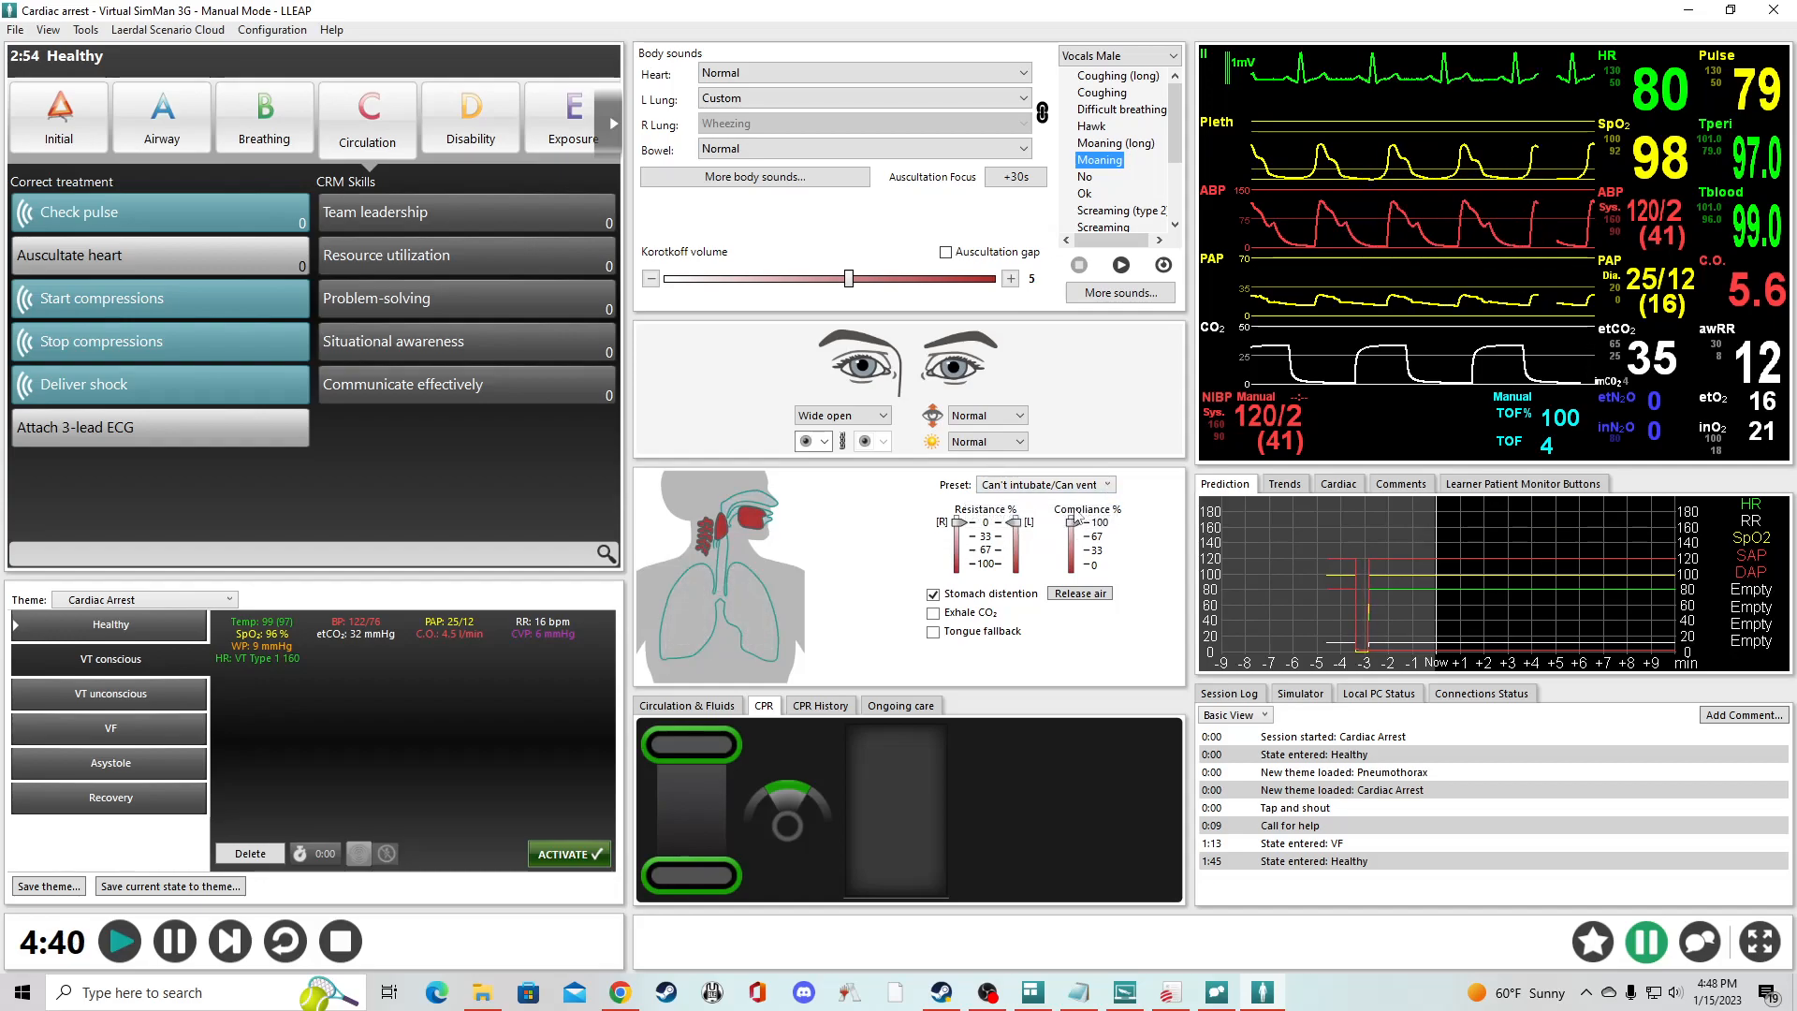
click(1107, 486)
click(999, 552)
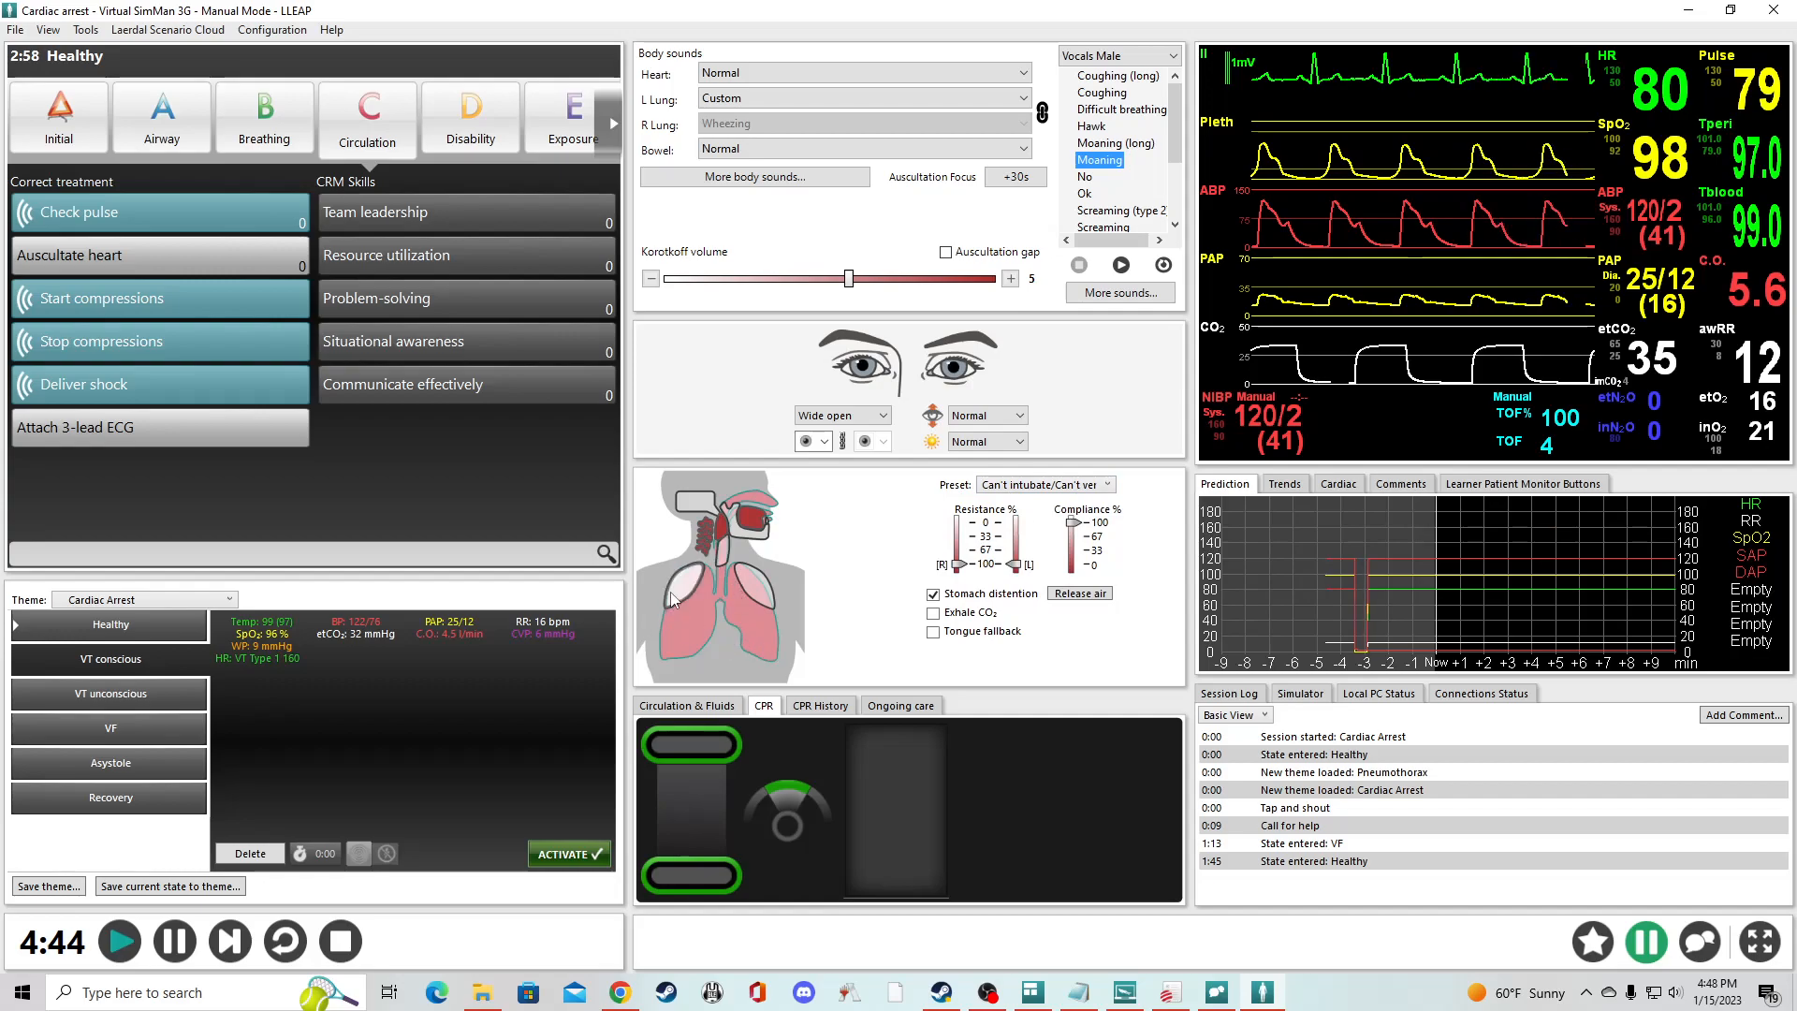
click(1108, 485)
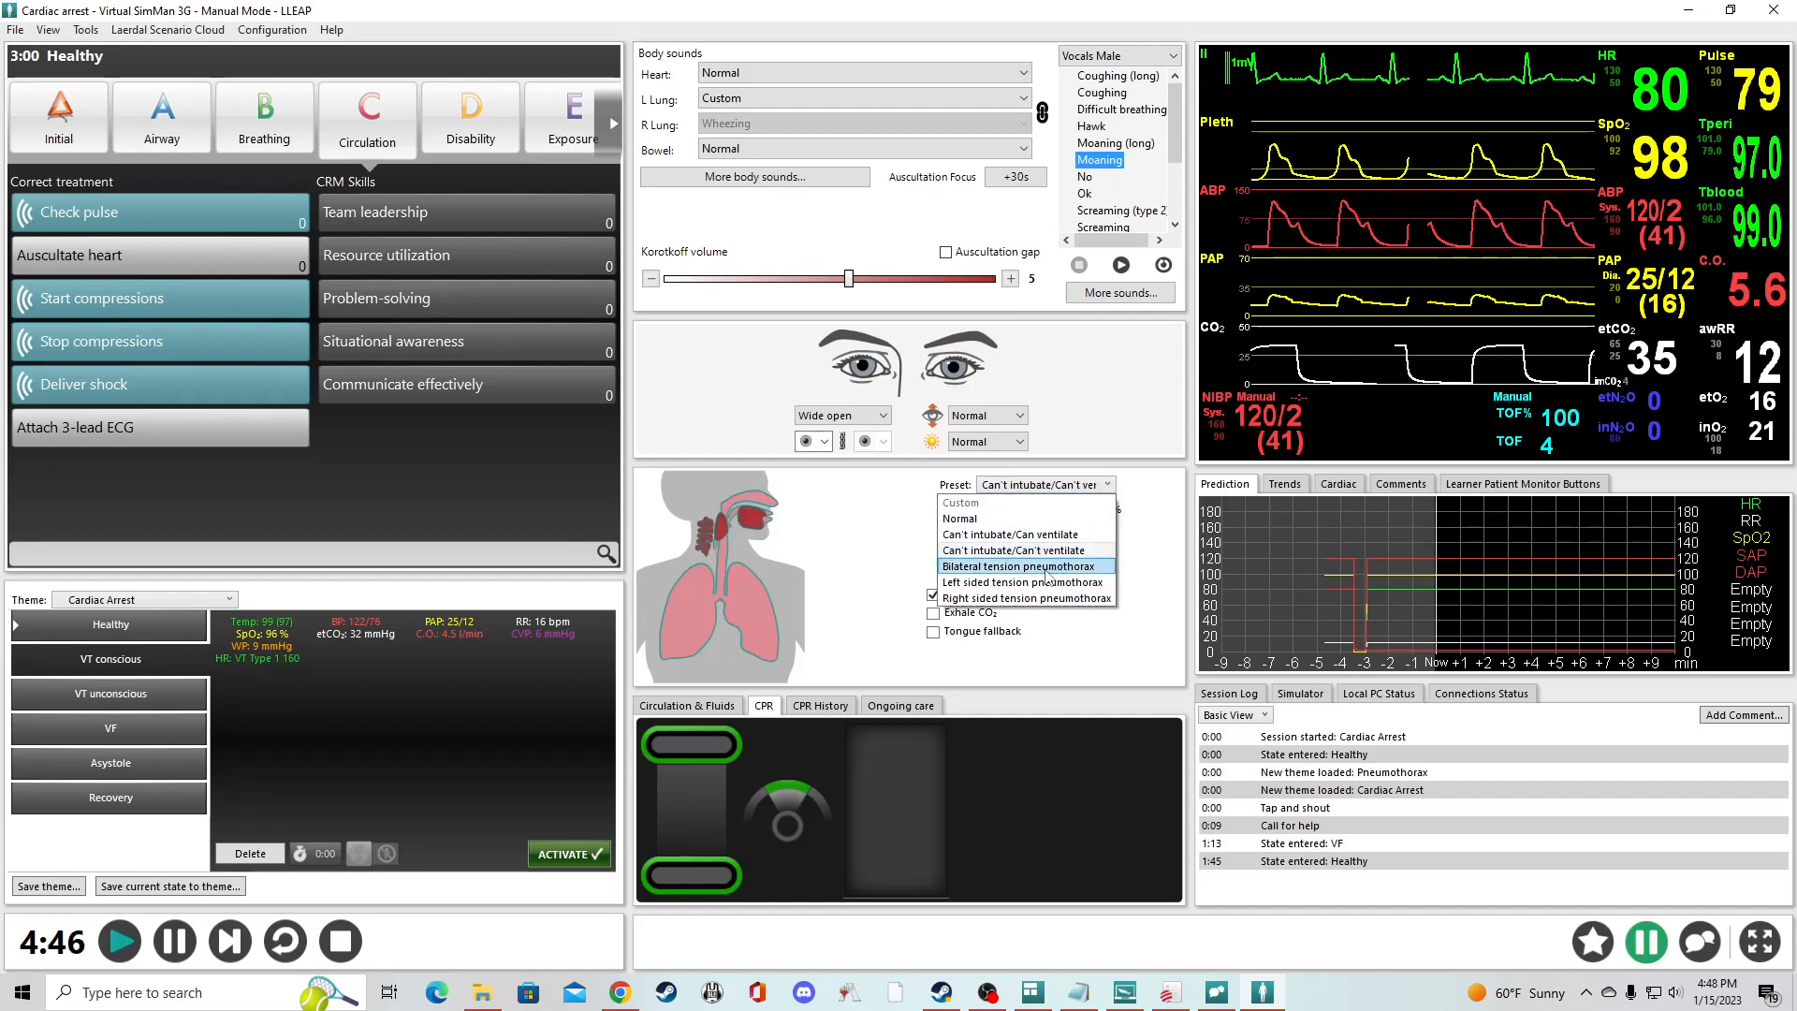
click(964, 518)
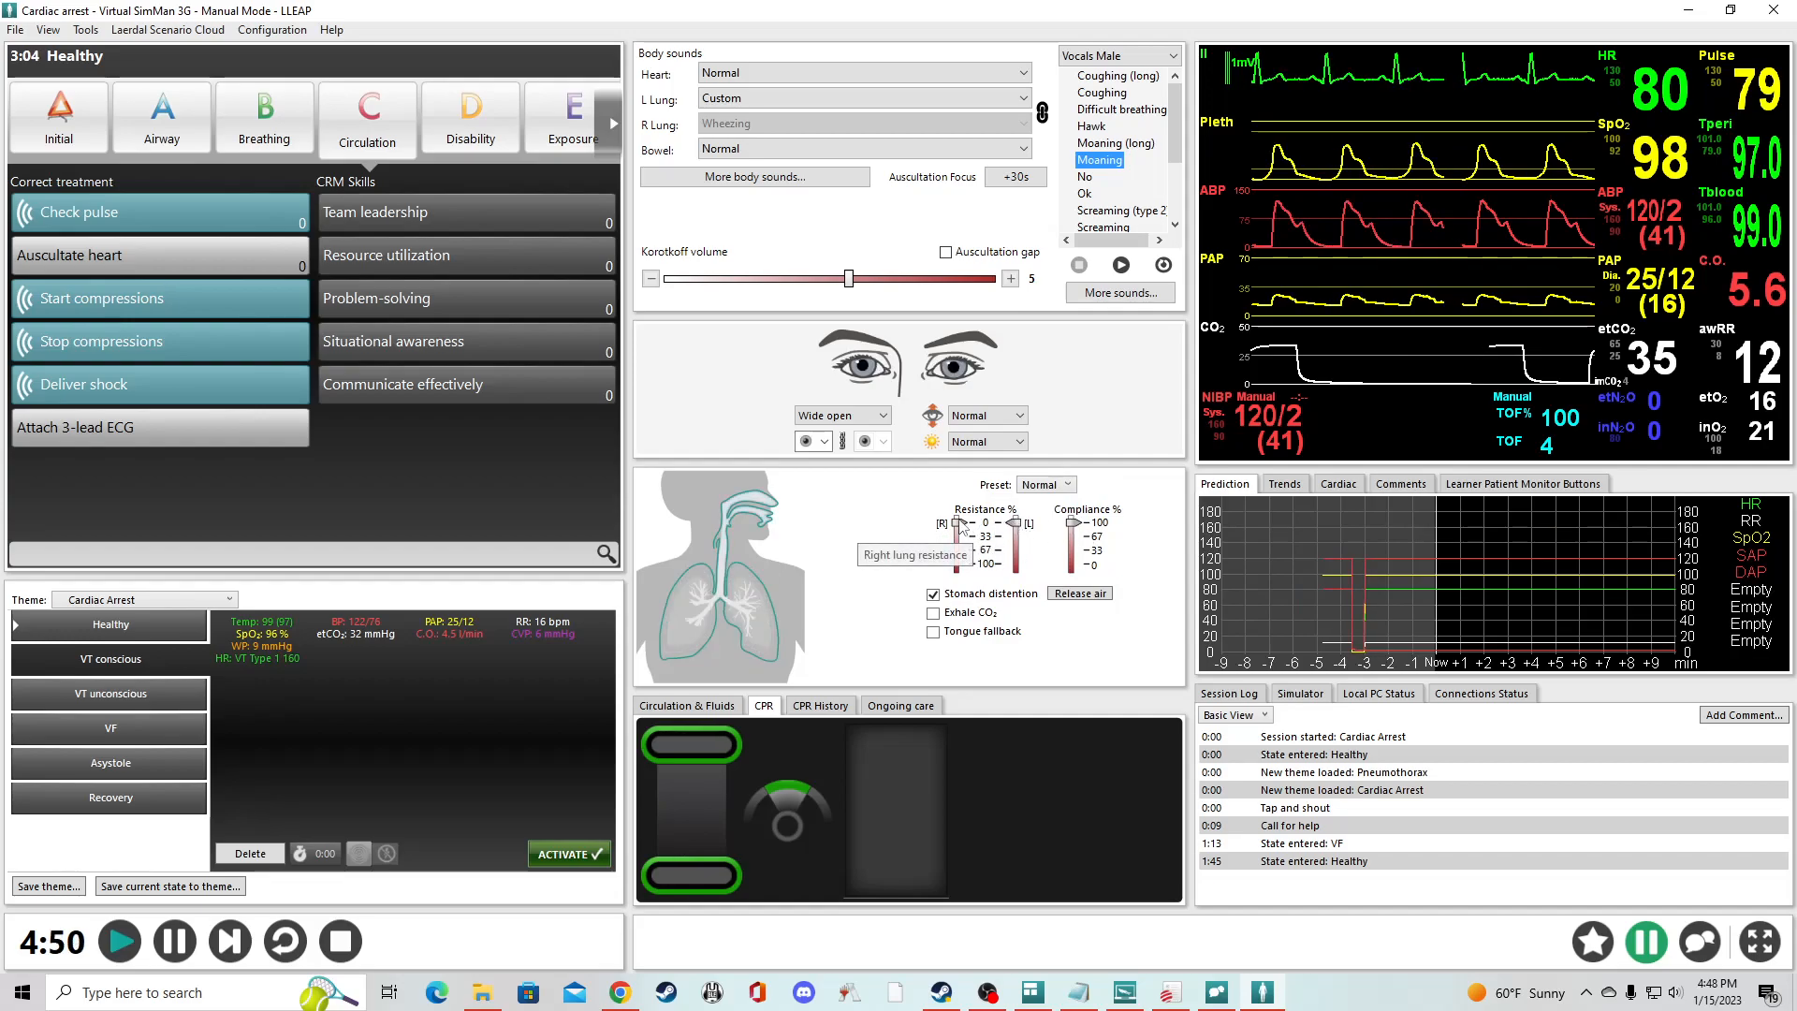
- Apply the Can't intubate/Can't ventilate airway preset once more and reset it to Normal
click(1055, 490)
click(963, 551)
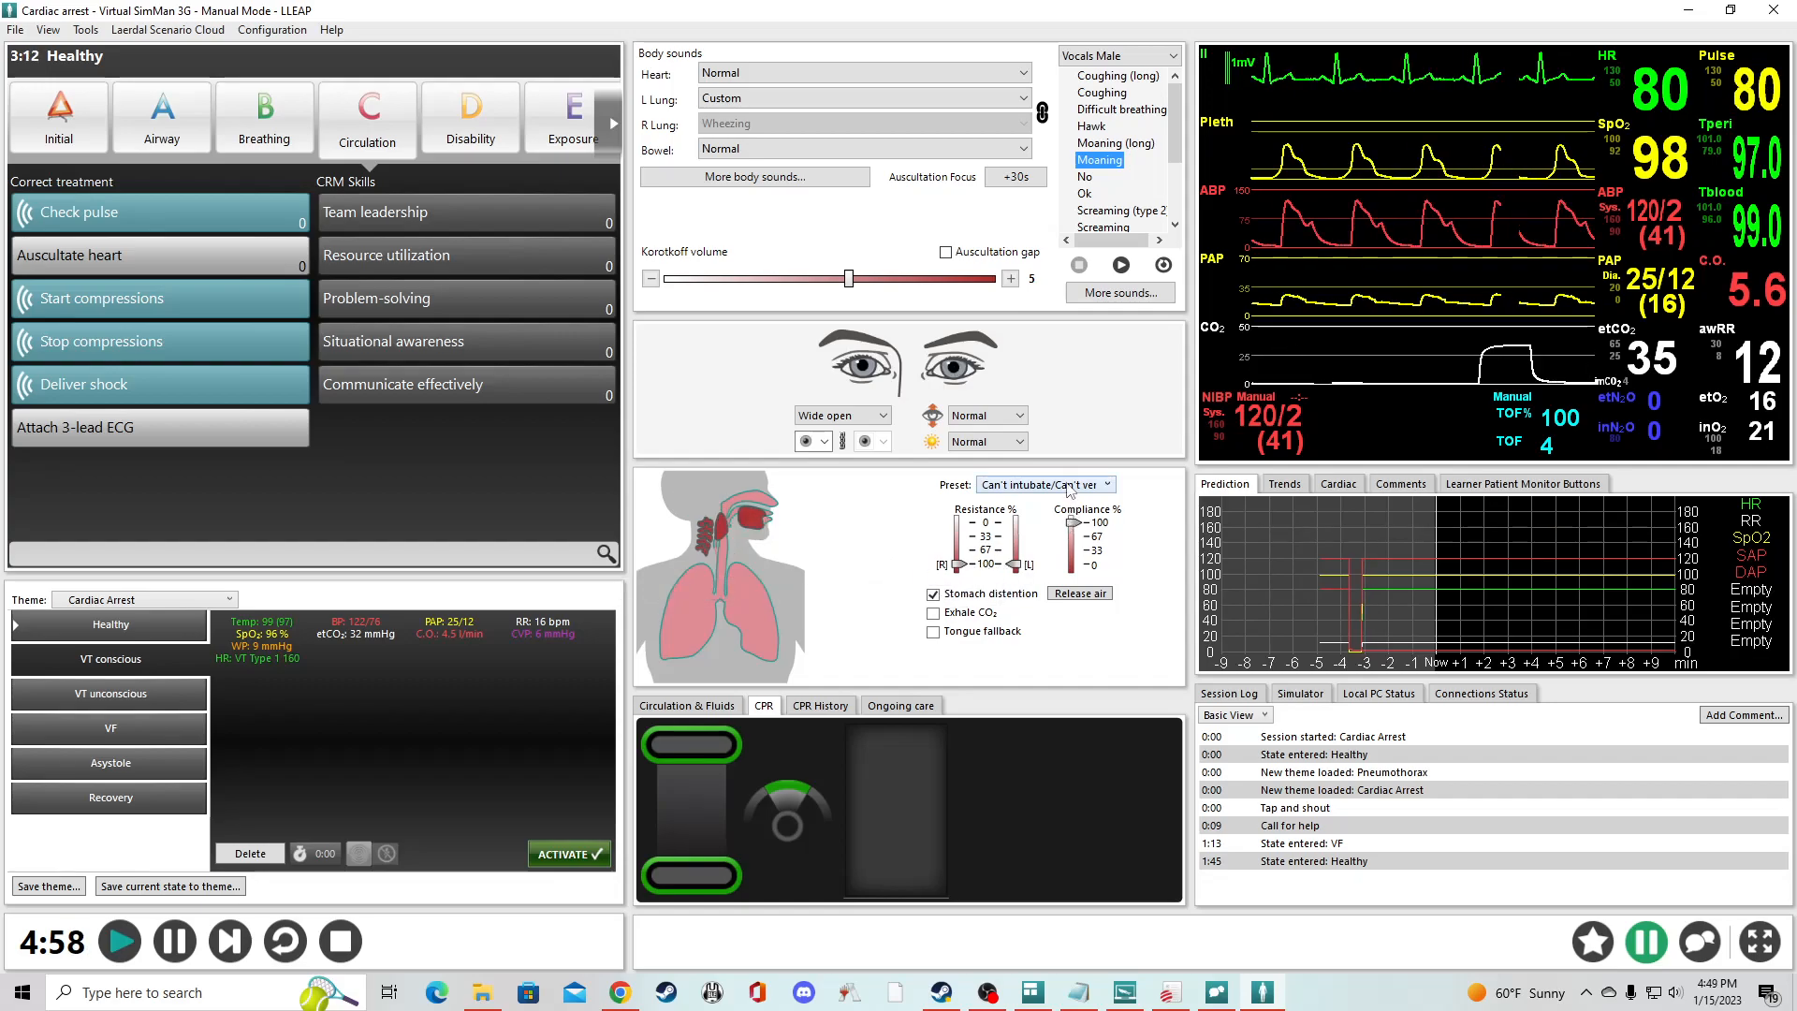
click(1011, 485)
click(956, 520)
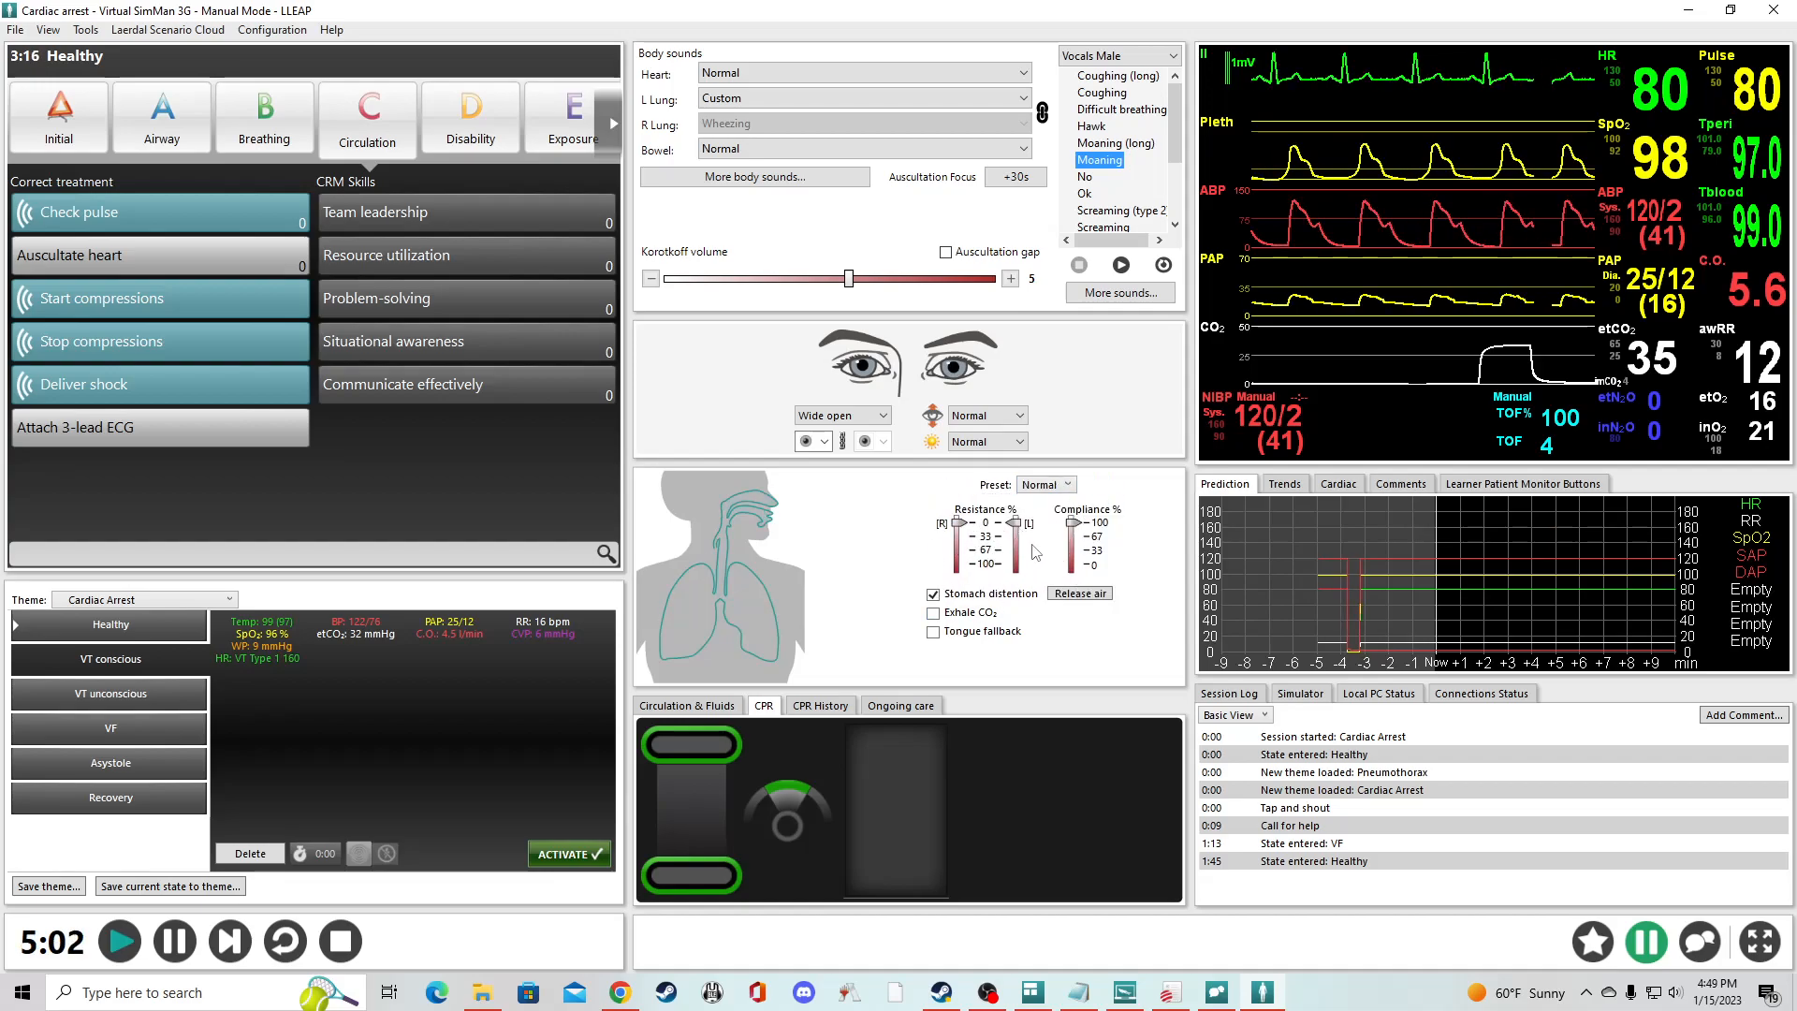
- Show the circulation and fluids settings, lower the right leg pulse strength to its minimum and restore it to full
click(719, 700)
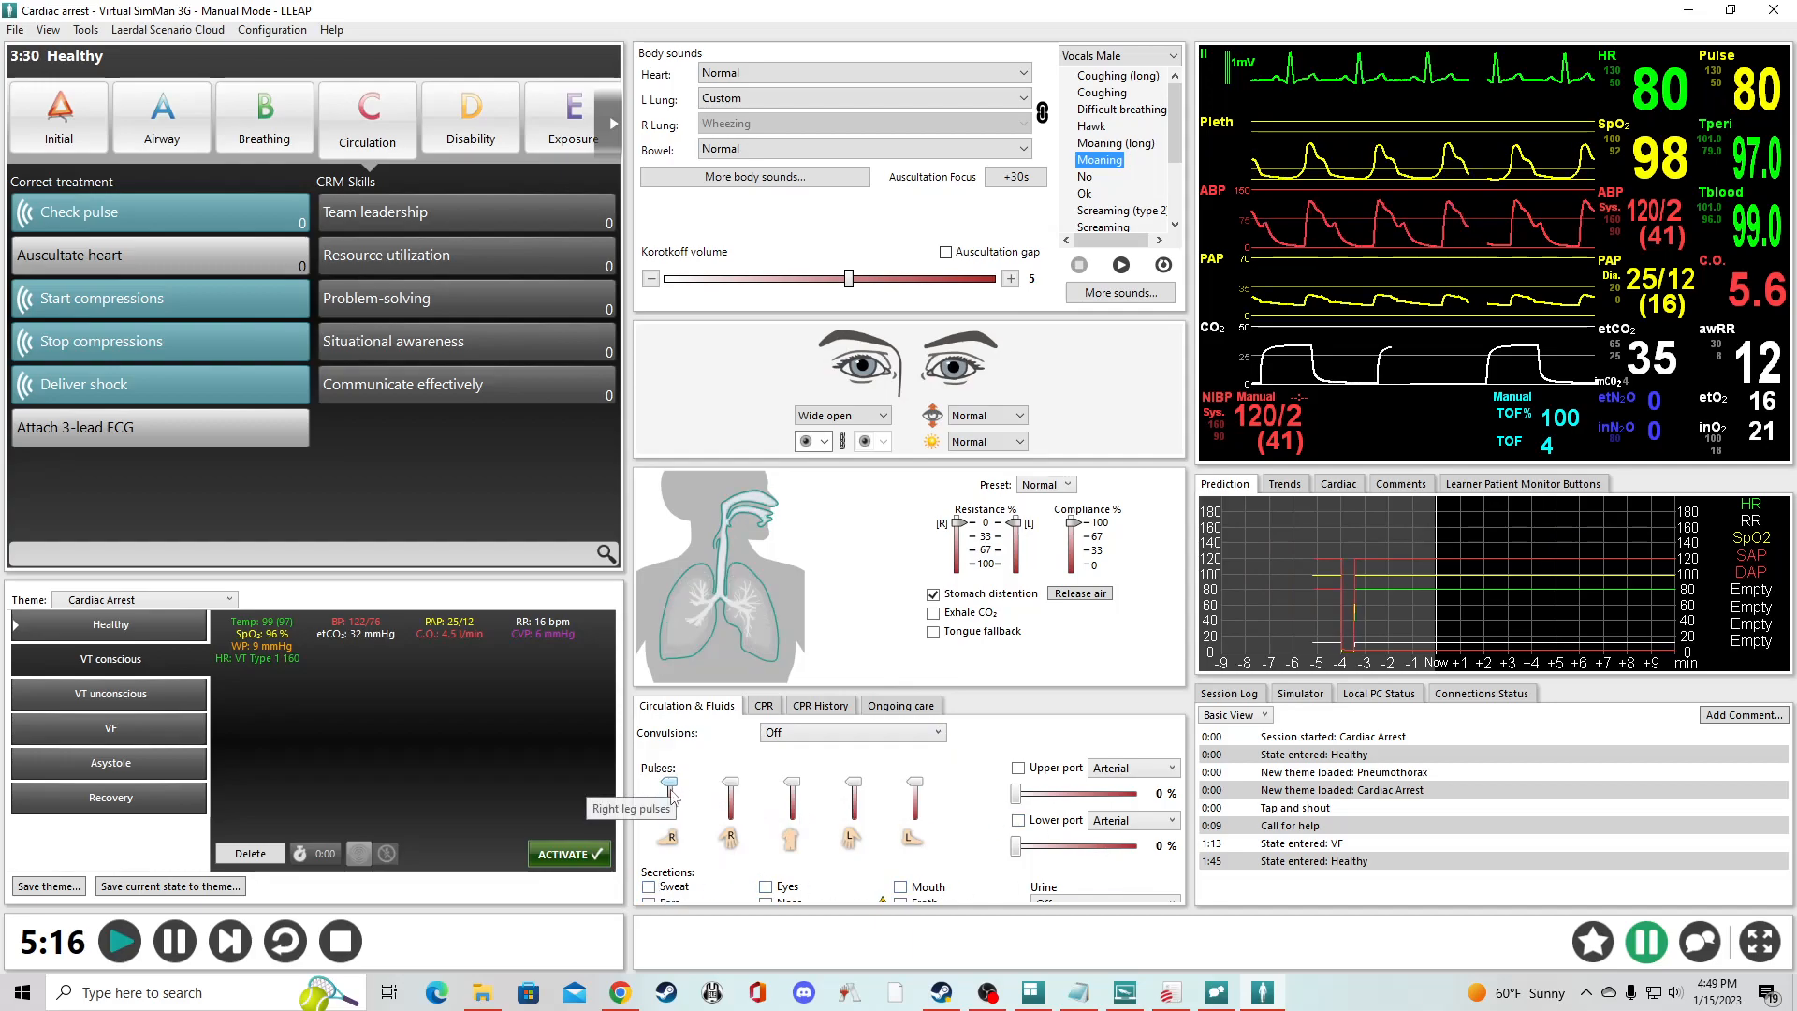
drag(670, 786, 673, 813)
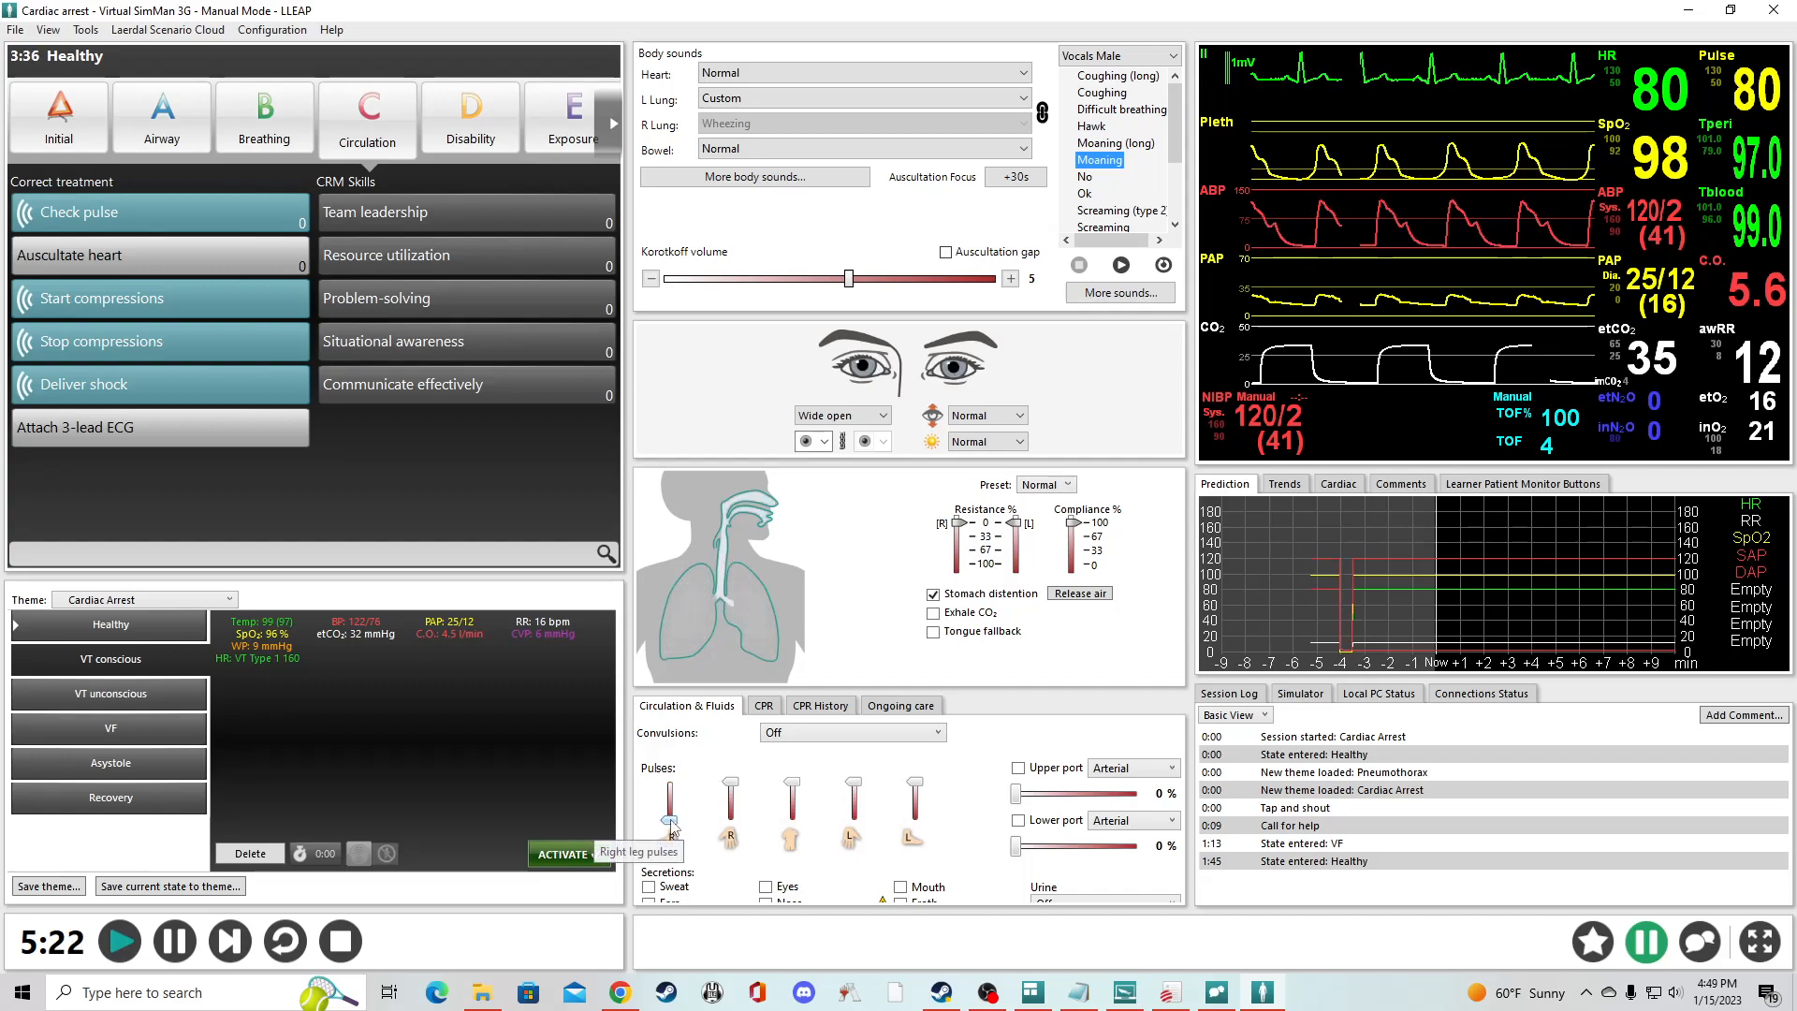
drag(673, 829, 674, 813)
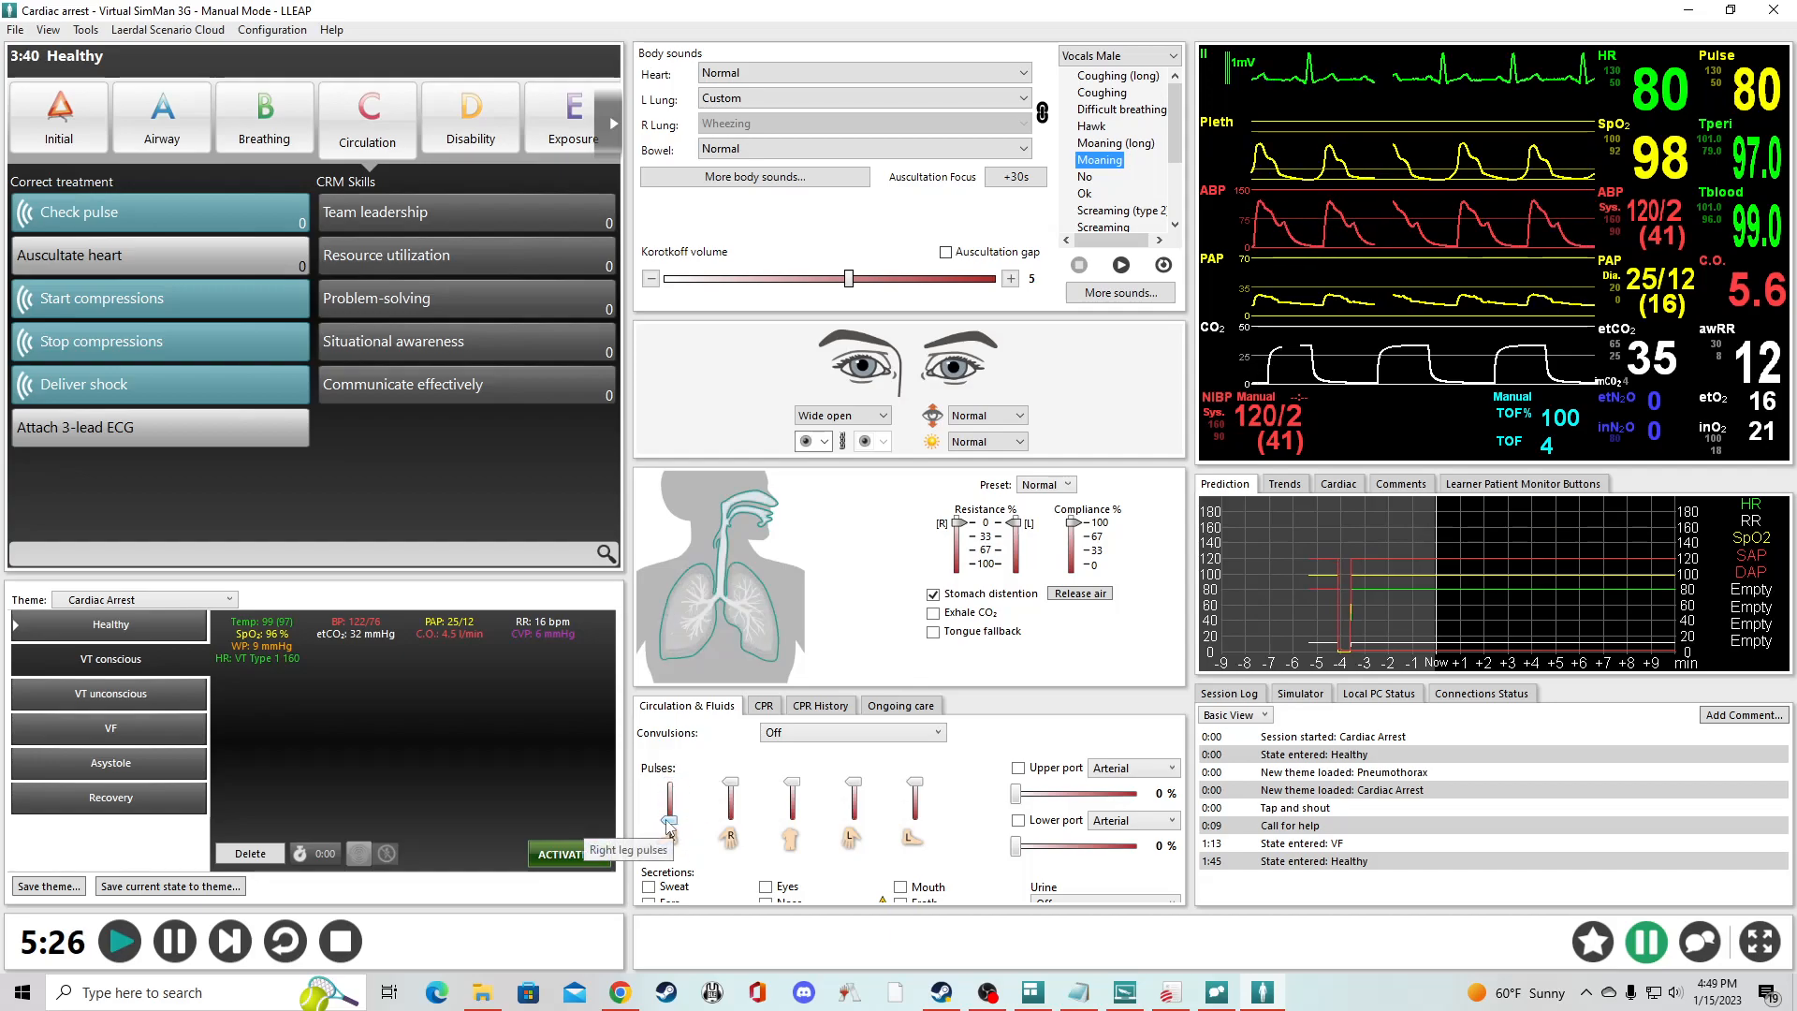
drag(731, 783, 670, 782)
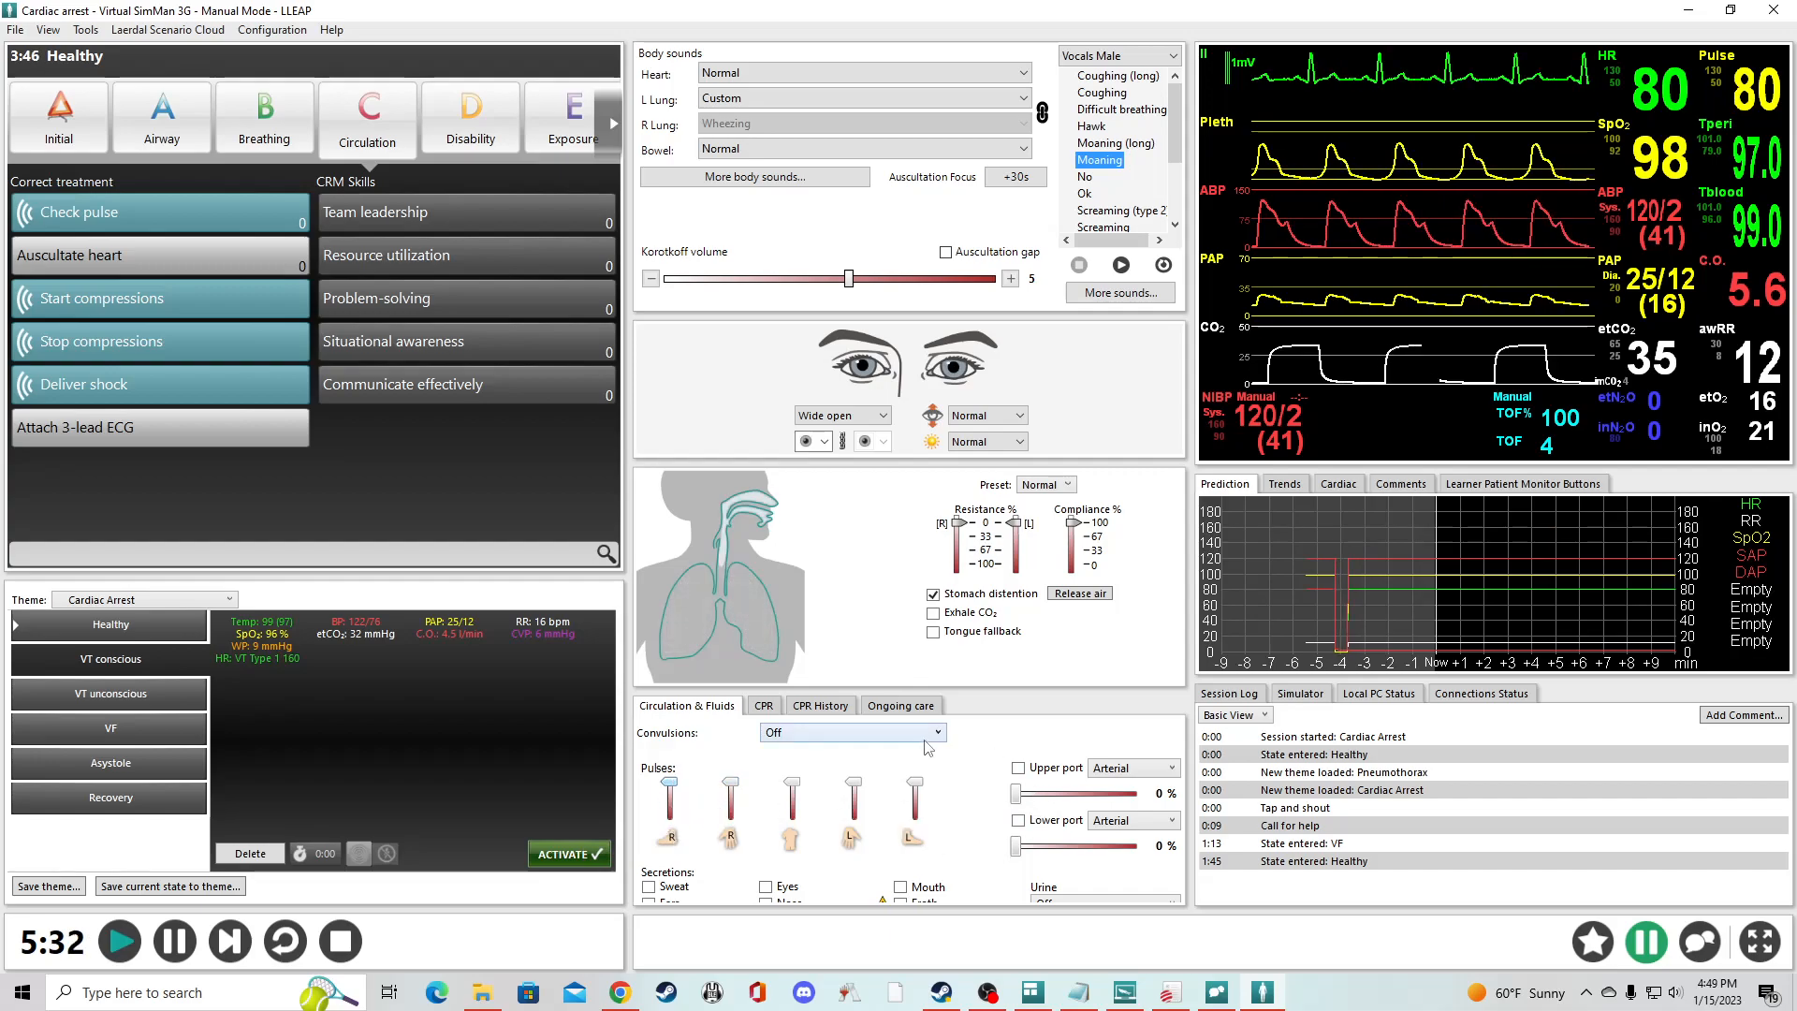
- Look through the CPR, CPR History and Ongoing care views and return to the circulation and fluids settings
click(762, 707)
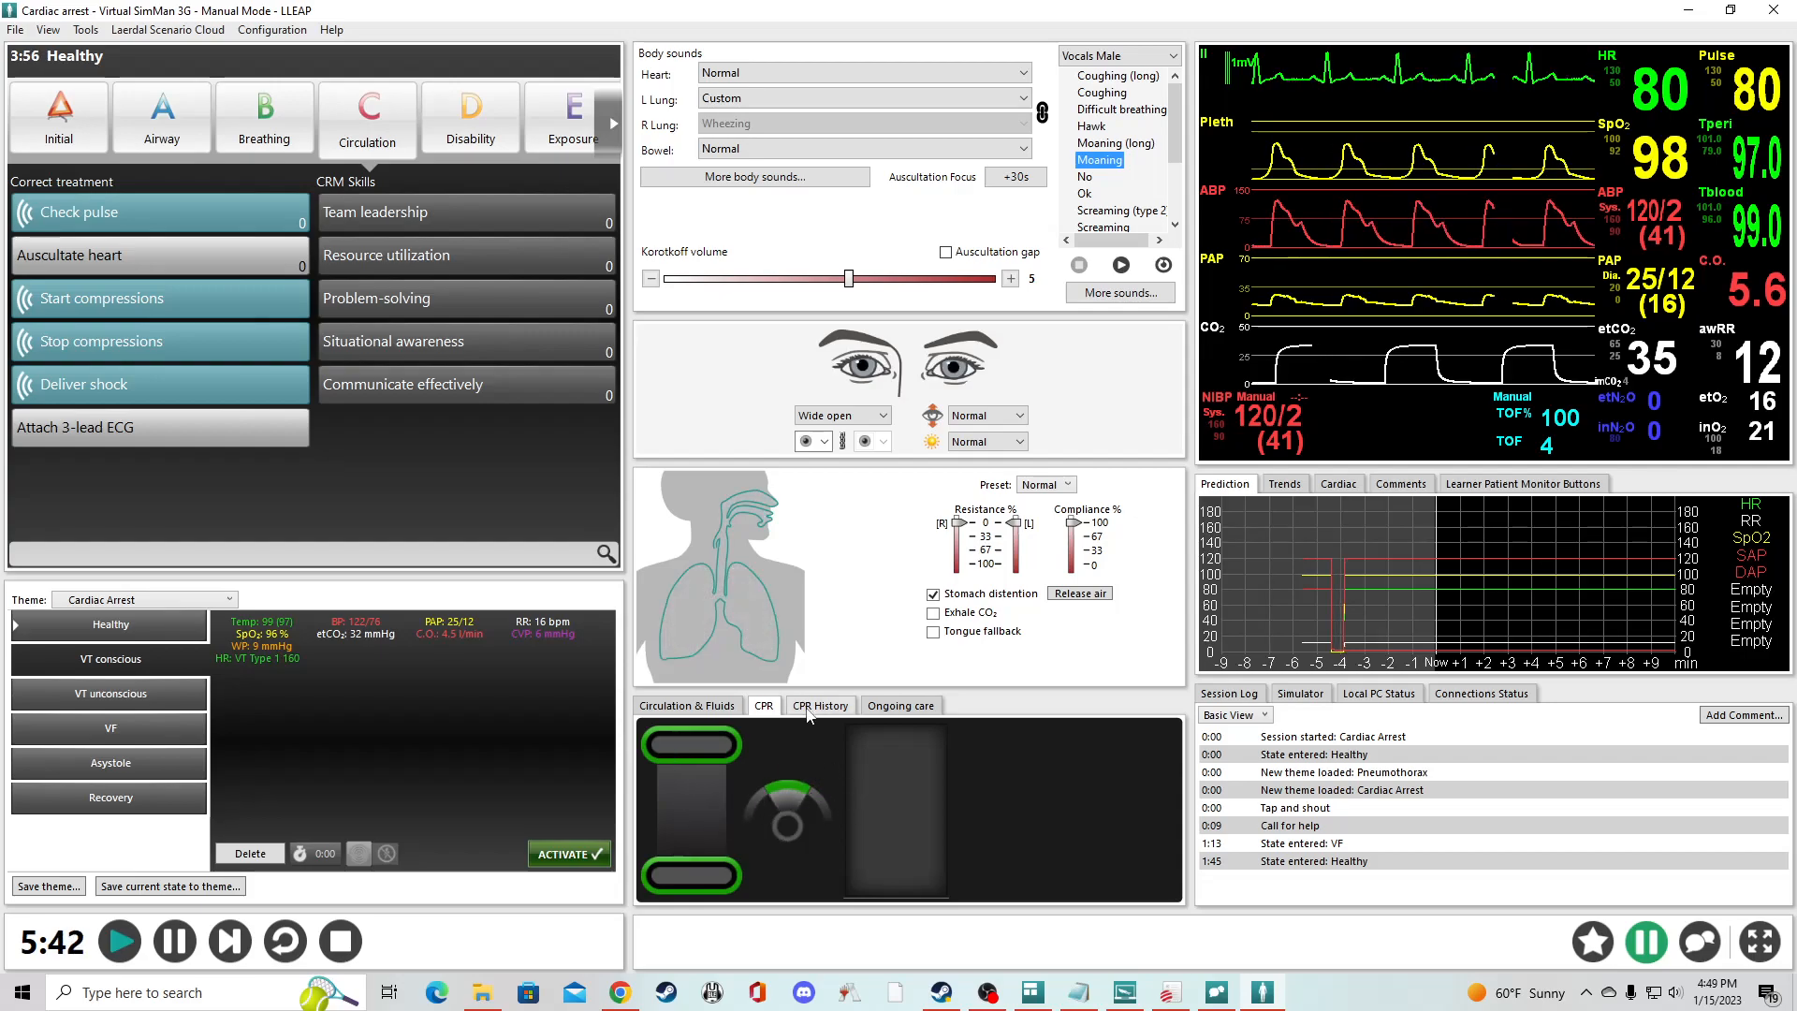
click(820, 705)
click(686, 706)
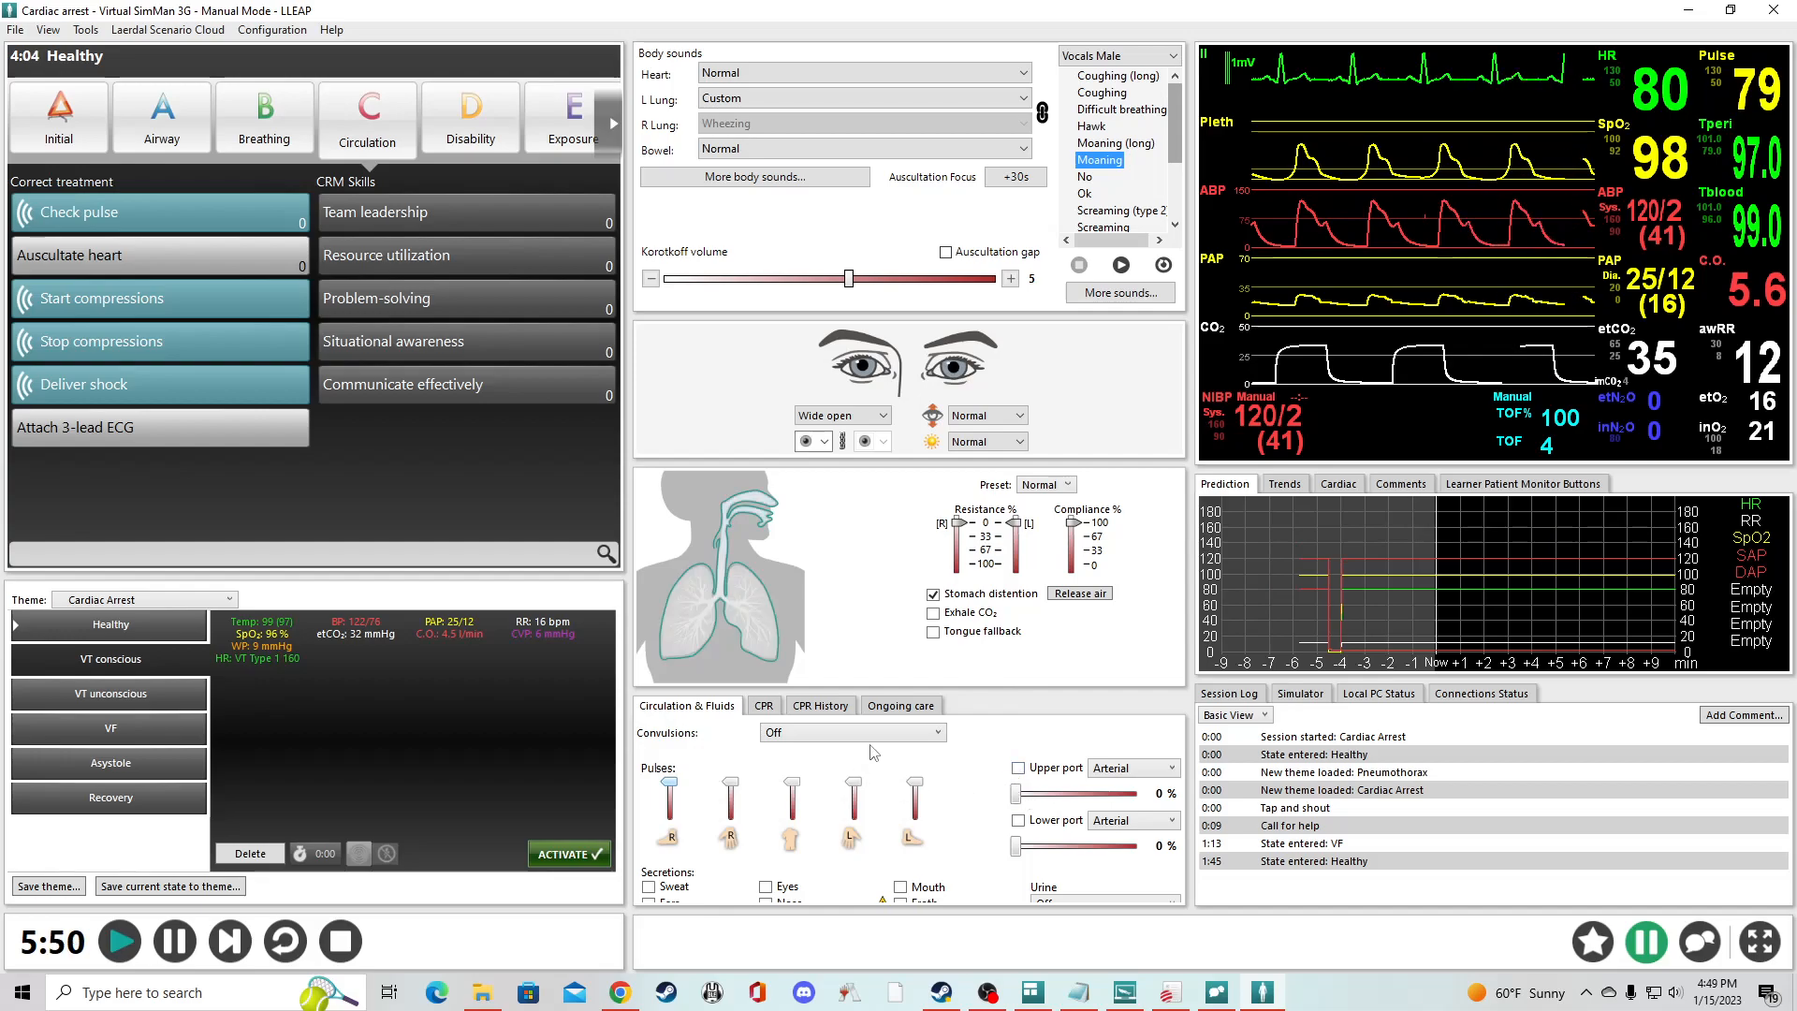
click(832, 713)
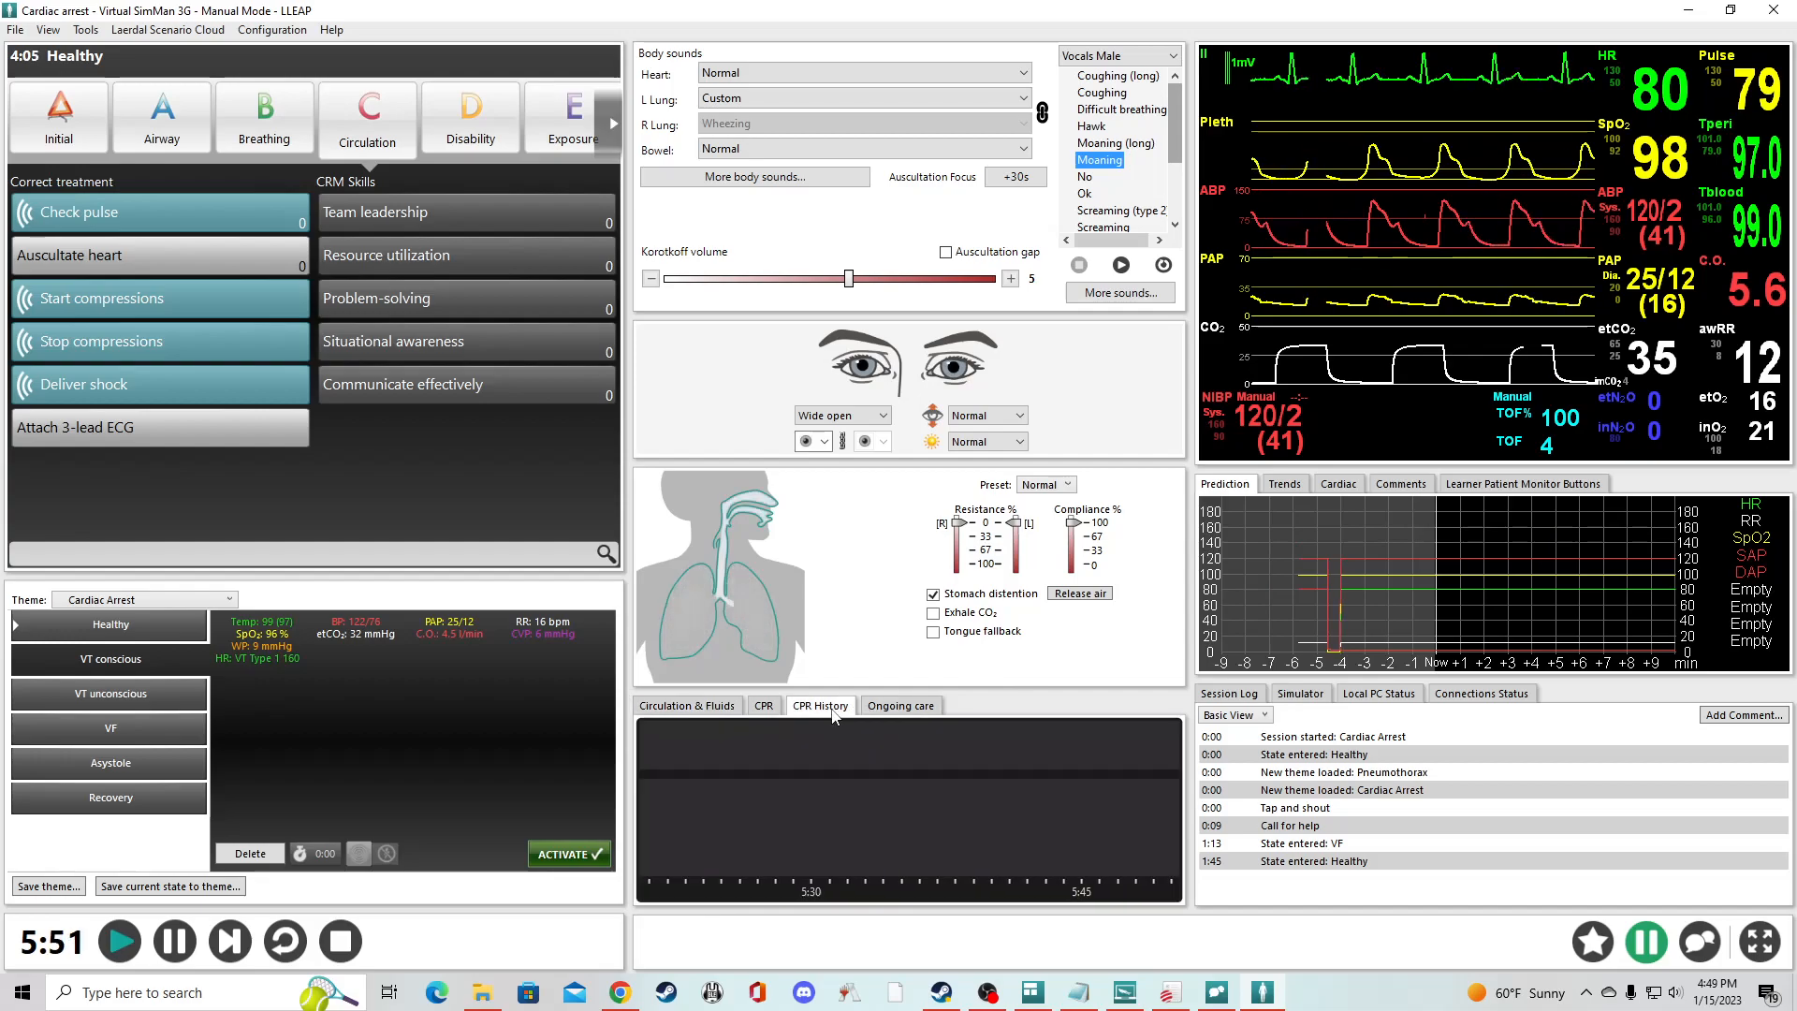
click(907, 707)
click(685, 705)
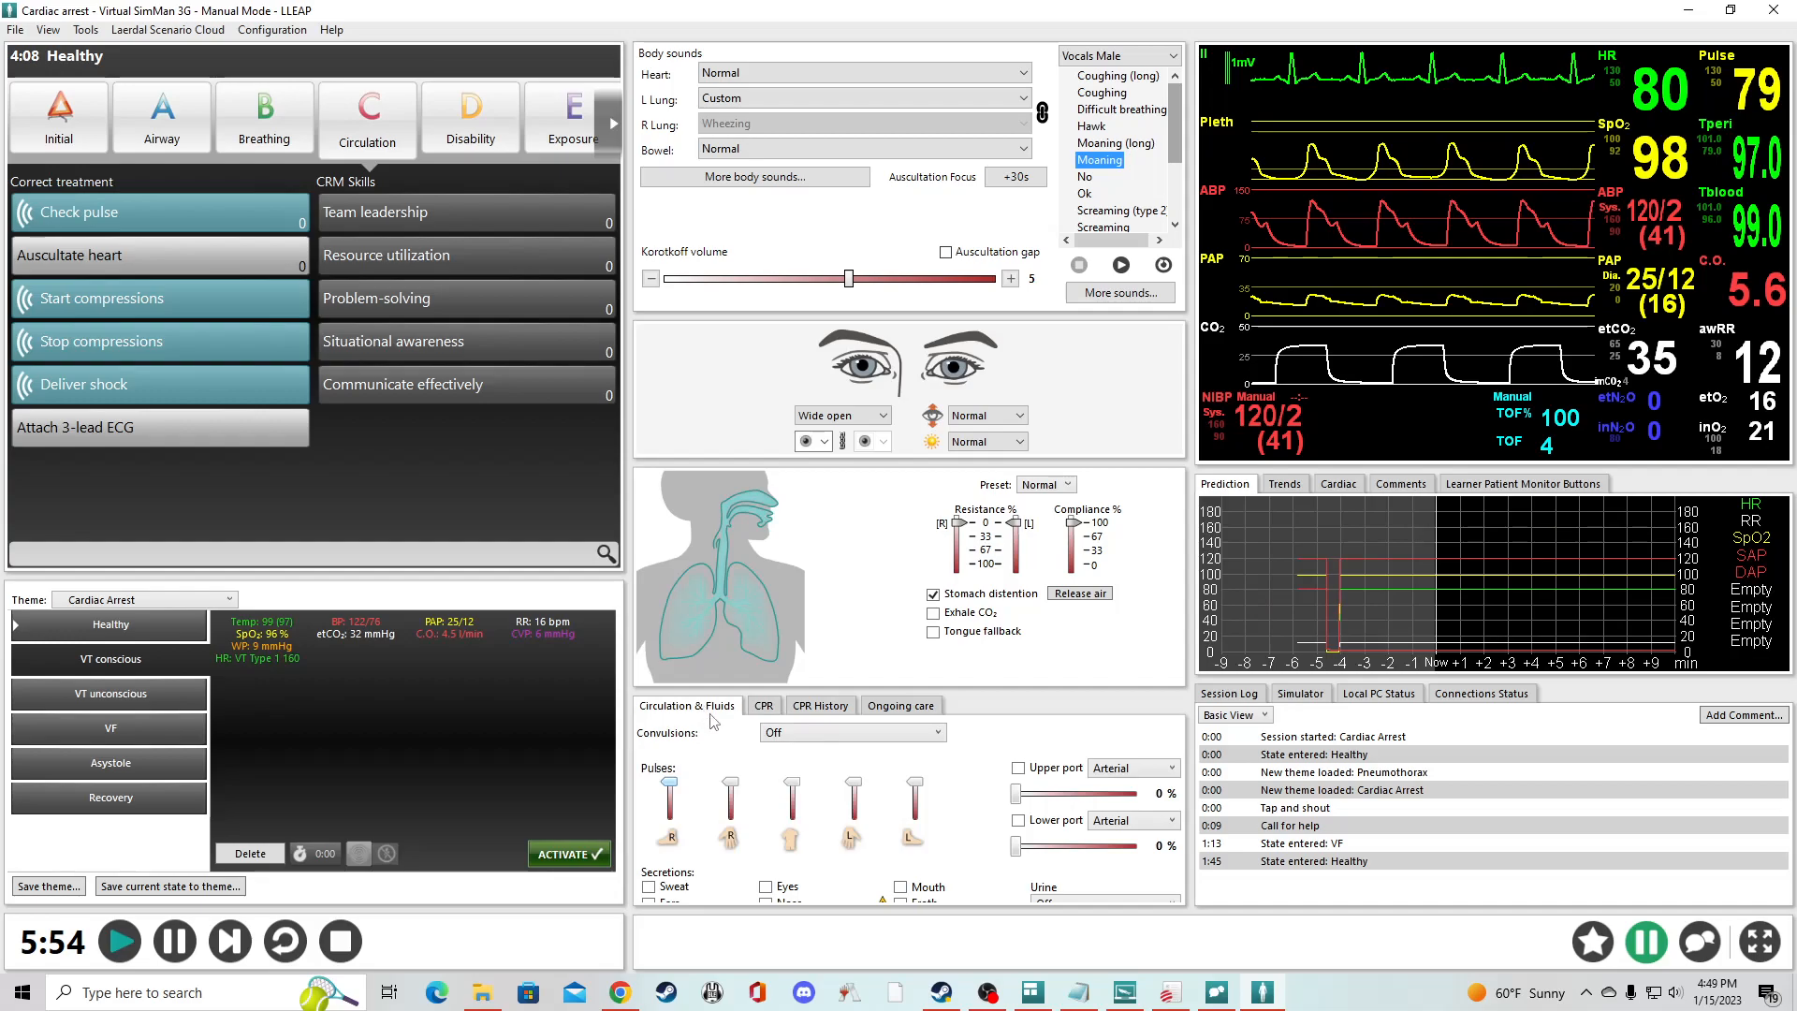
- Show the Ongoing care view again and return to the circulation and fluids settings
click(900, 706)
click(686, 706)
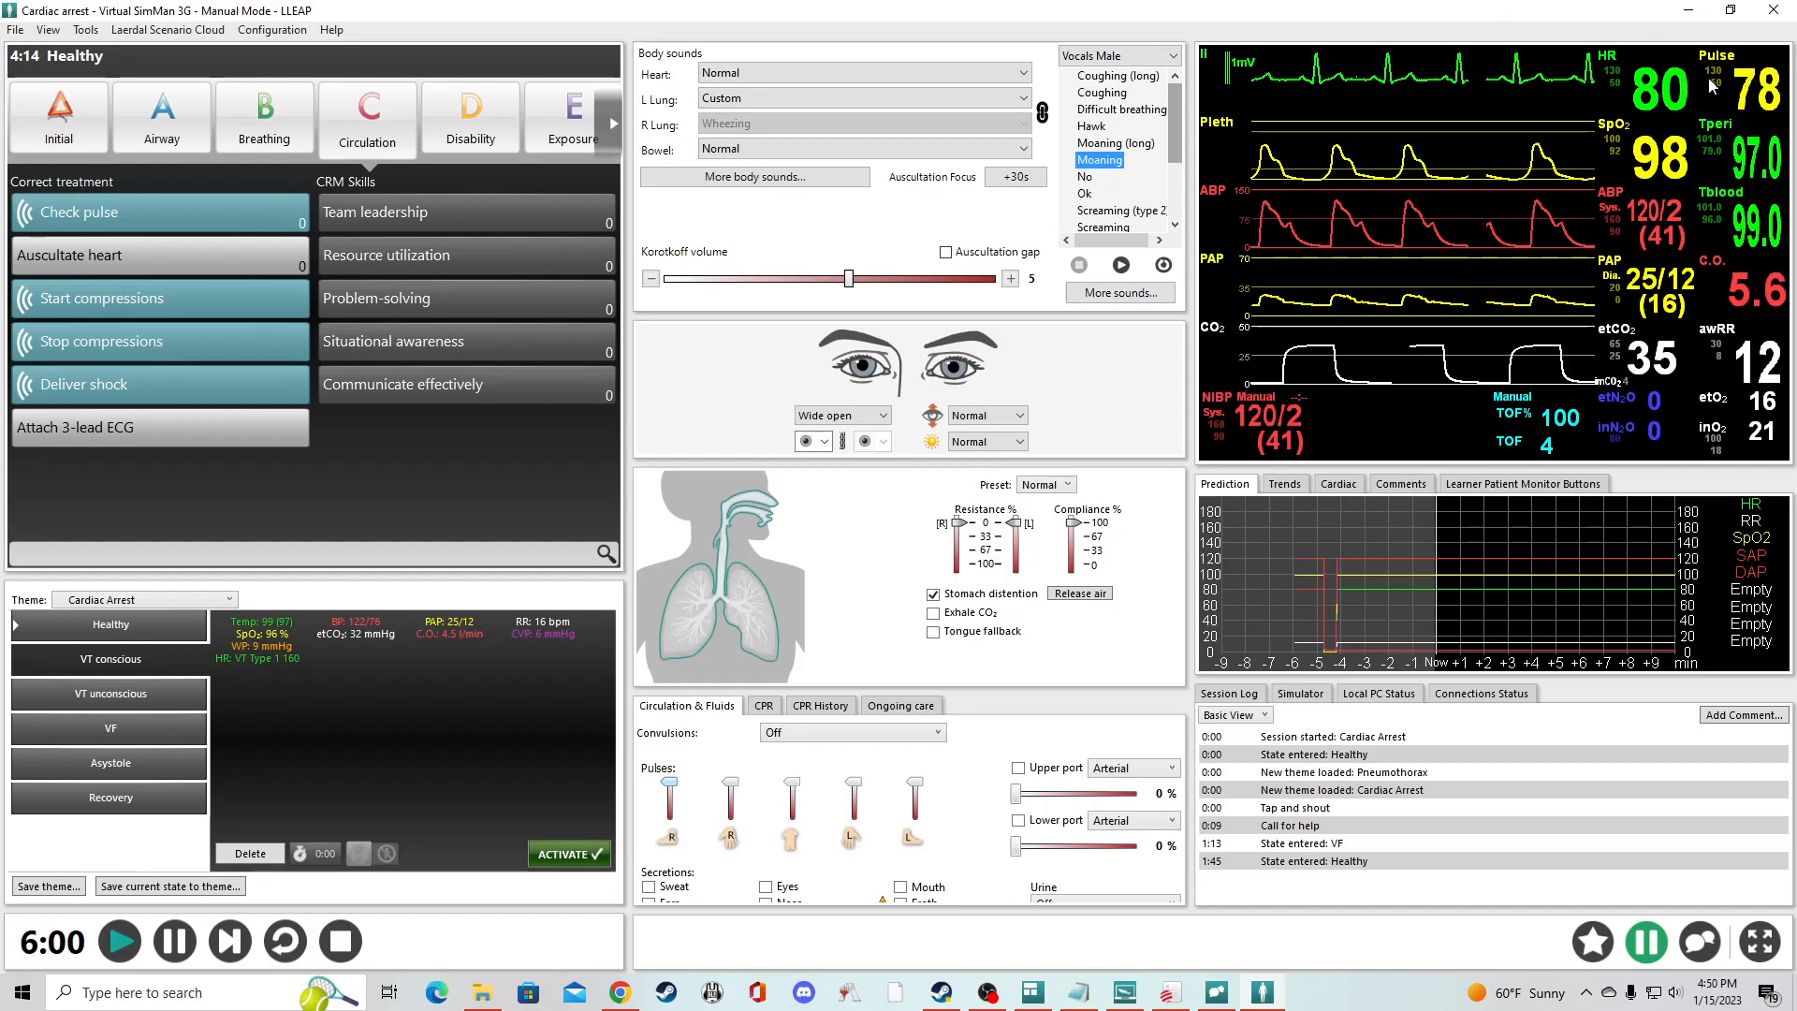
- Set the heart rate to 132 BPM with a 20 sec transition that starts slowly and curves upward at the end
click(1654, 90)
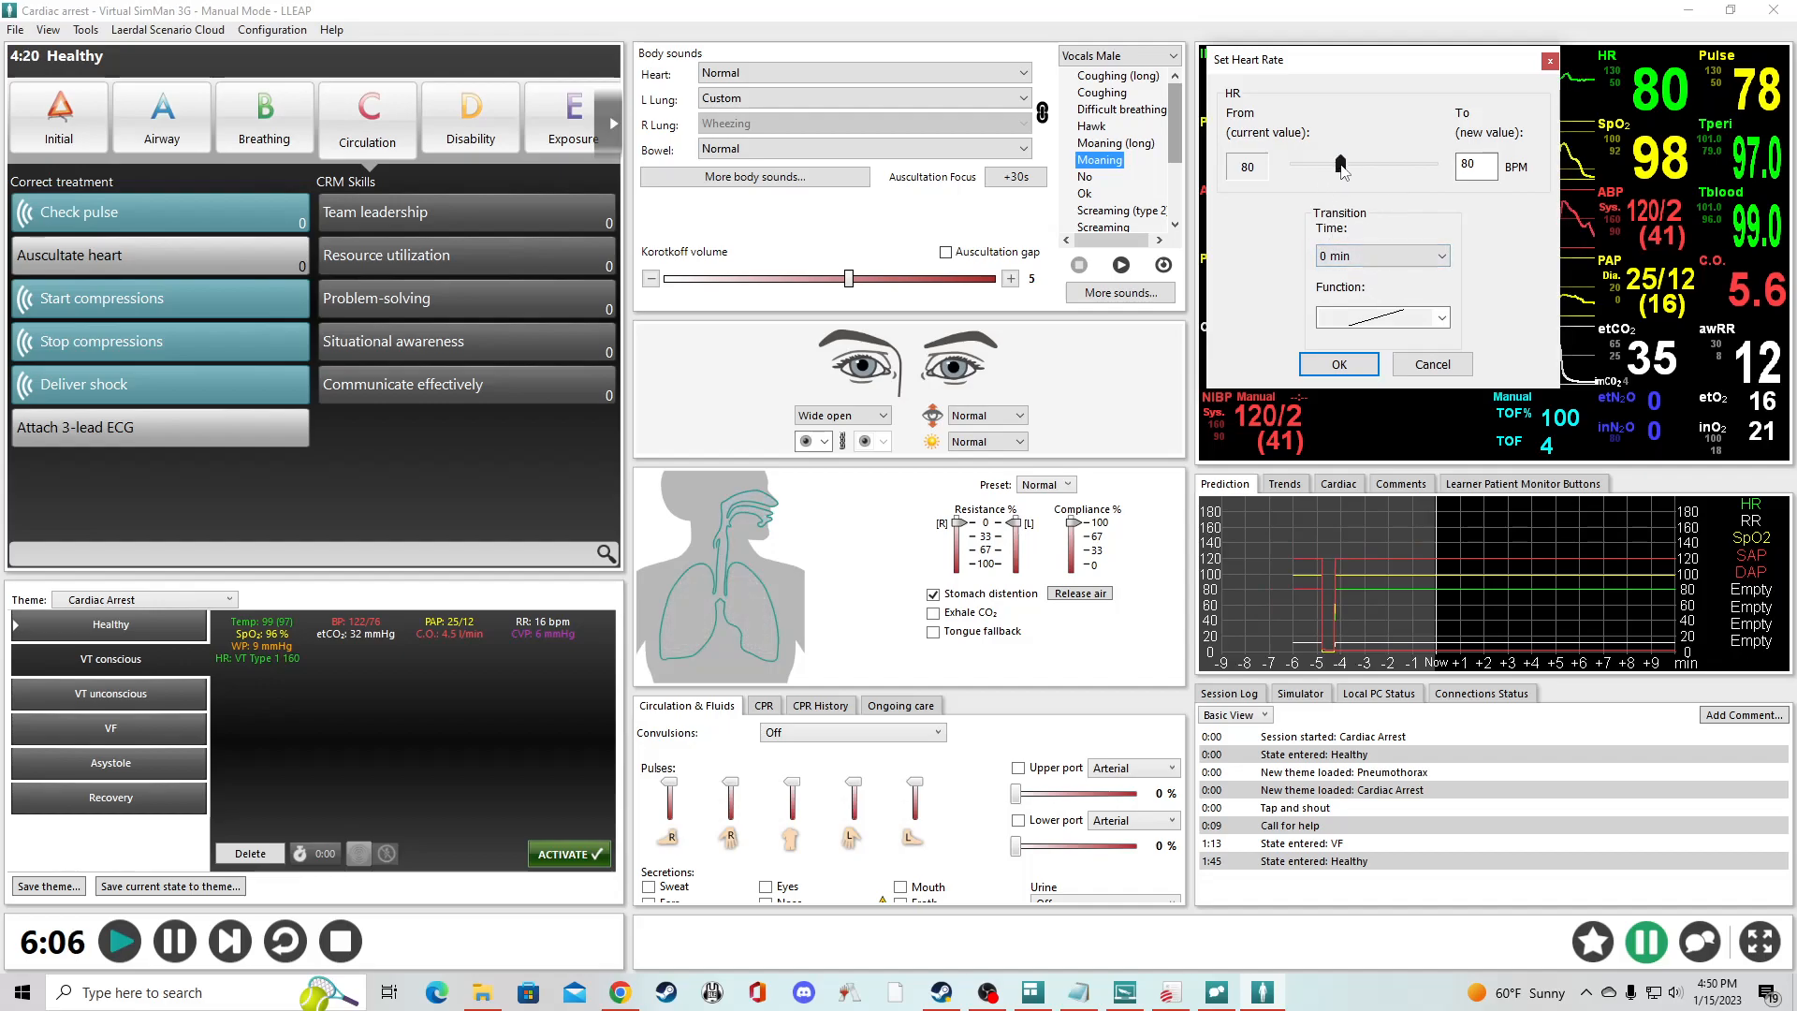
drag(1378, 161, 1381, 163)
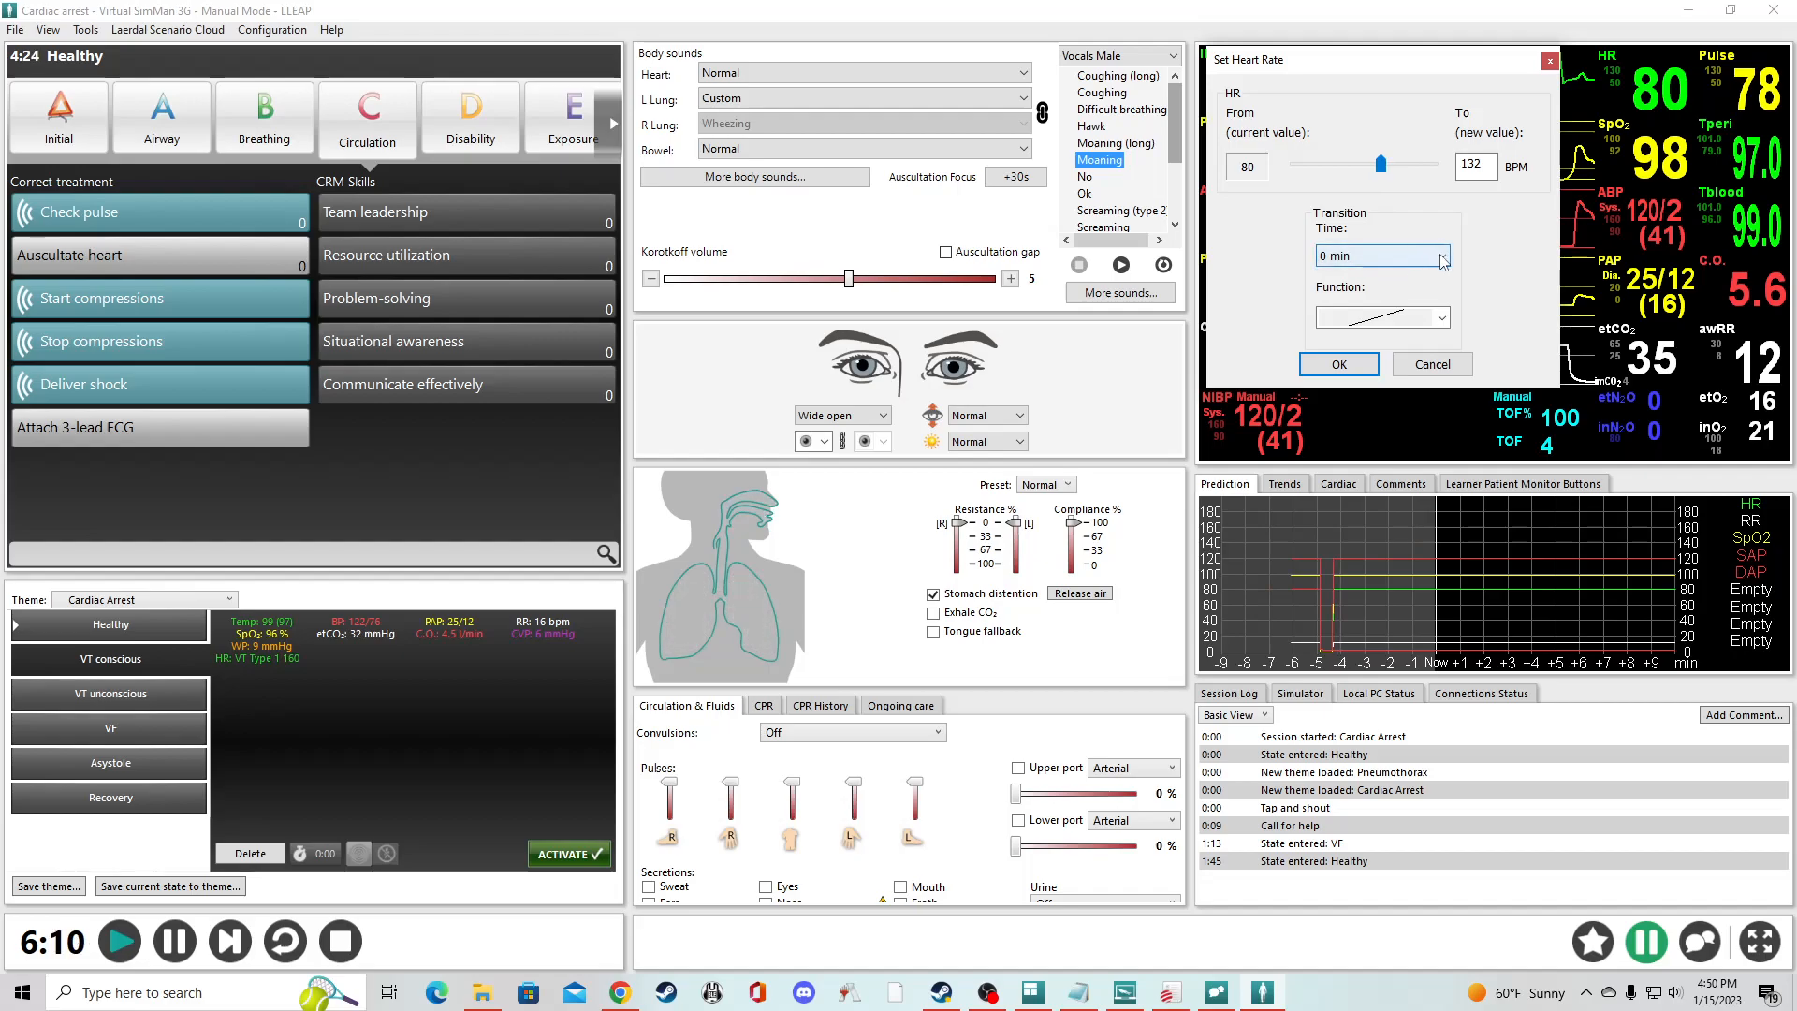
click(1442, 257)
click(1472, 261)
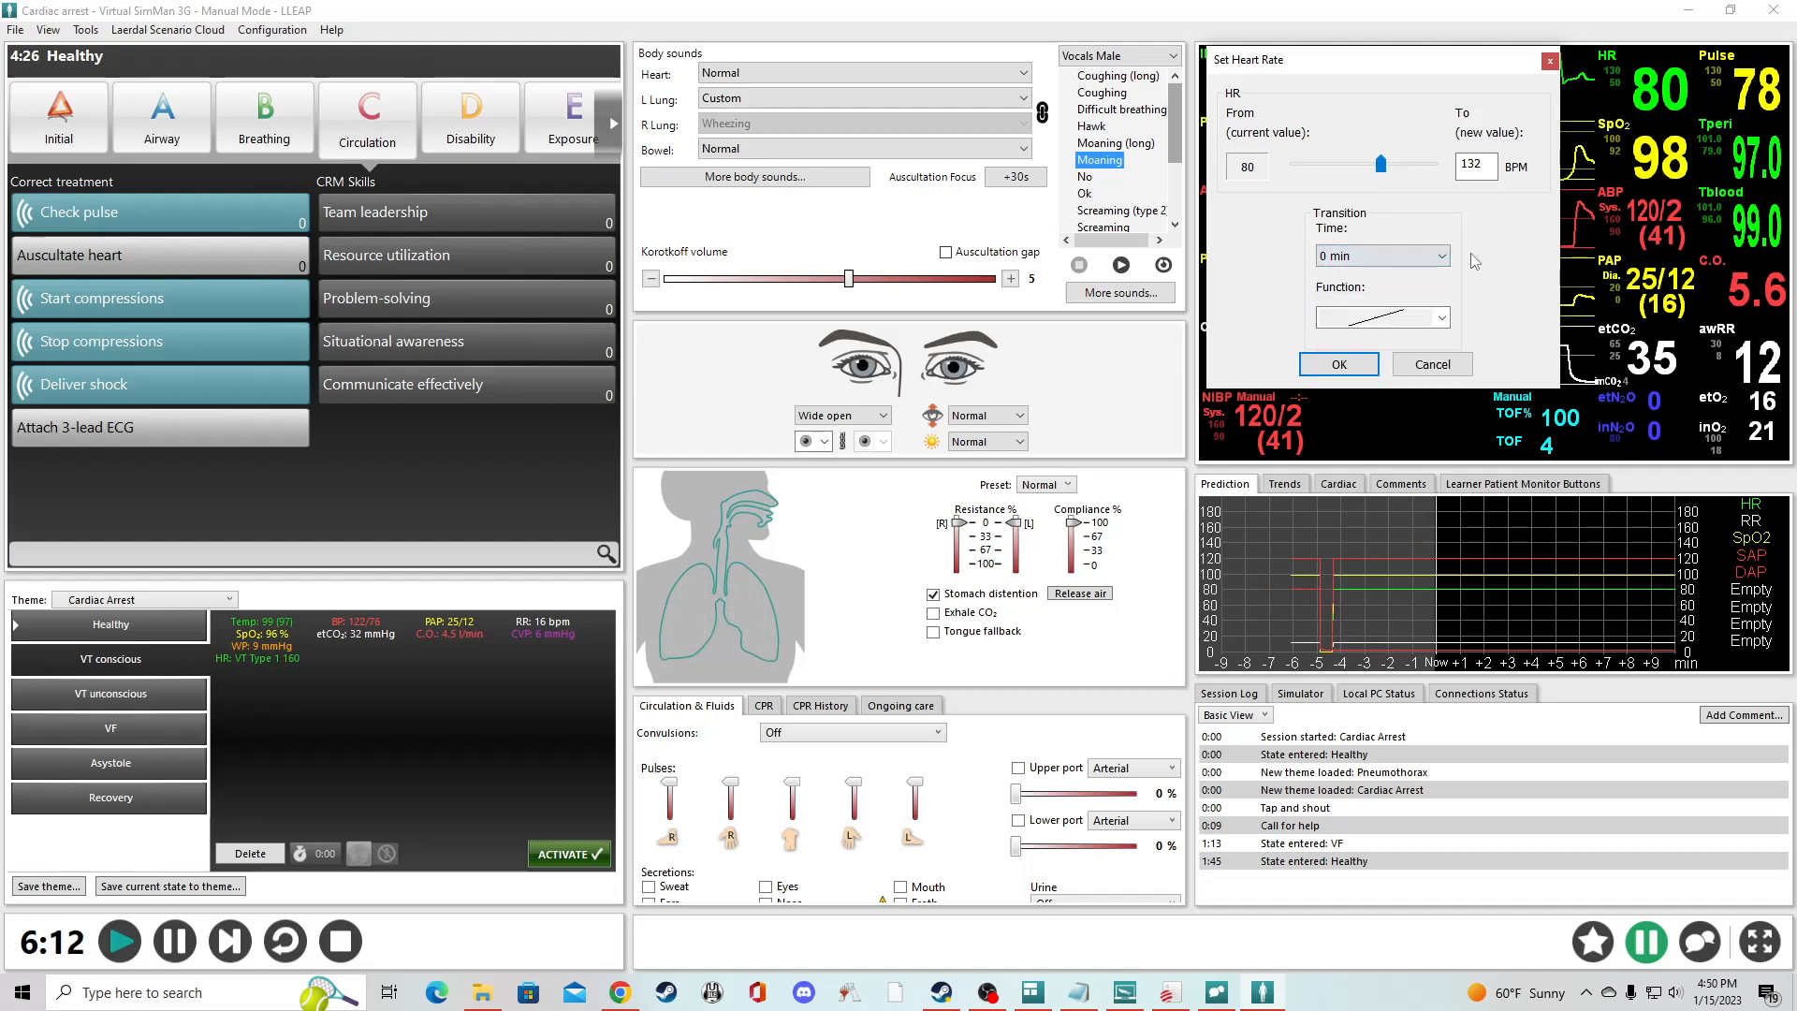
click(1346, 258)
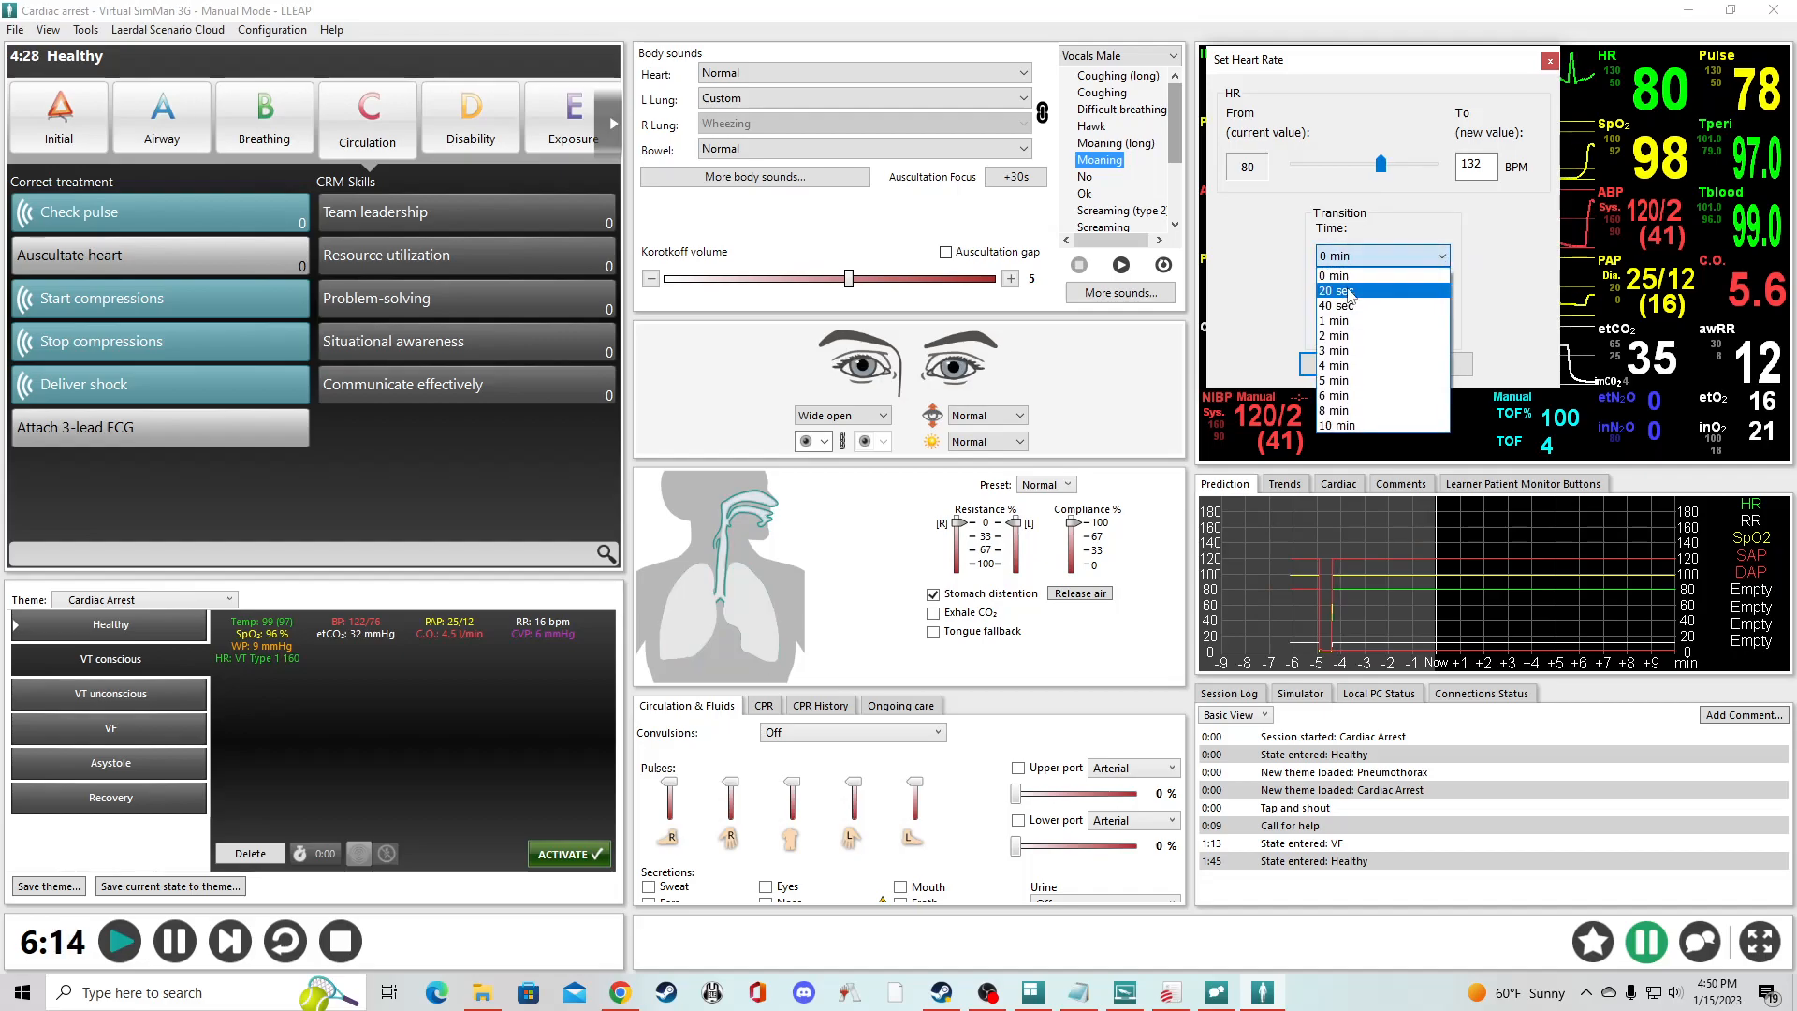
click(1349, 293)
click(1443, 319)
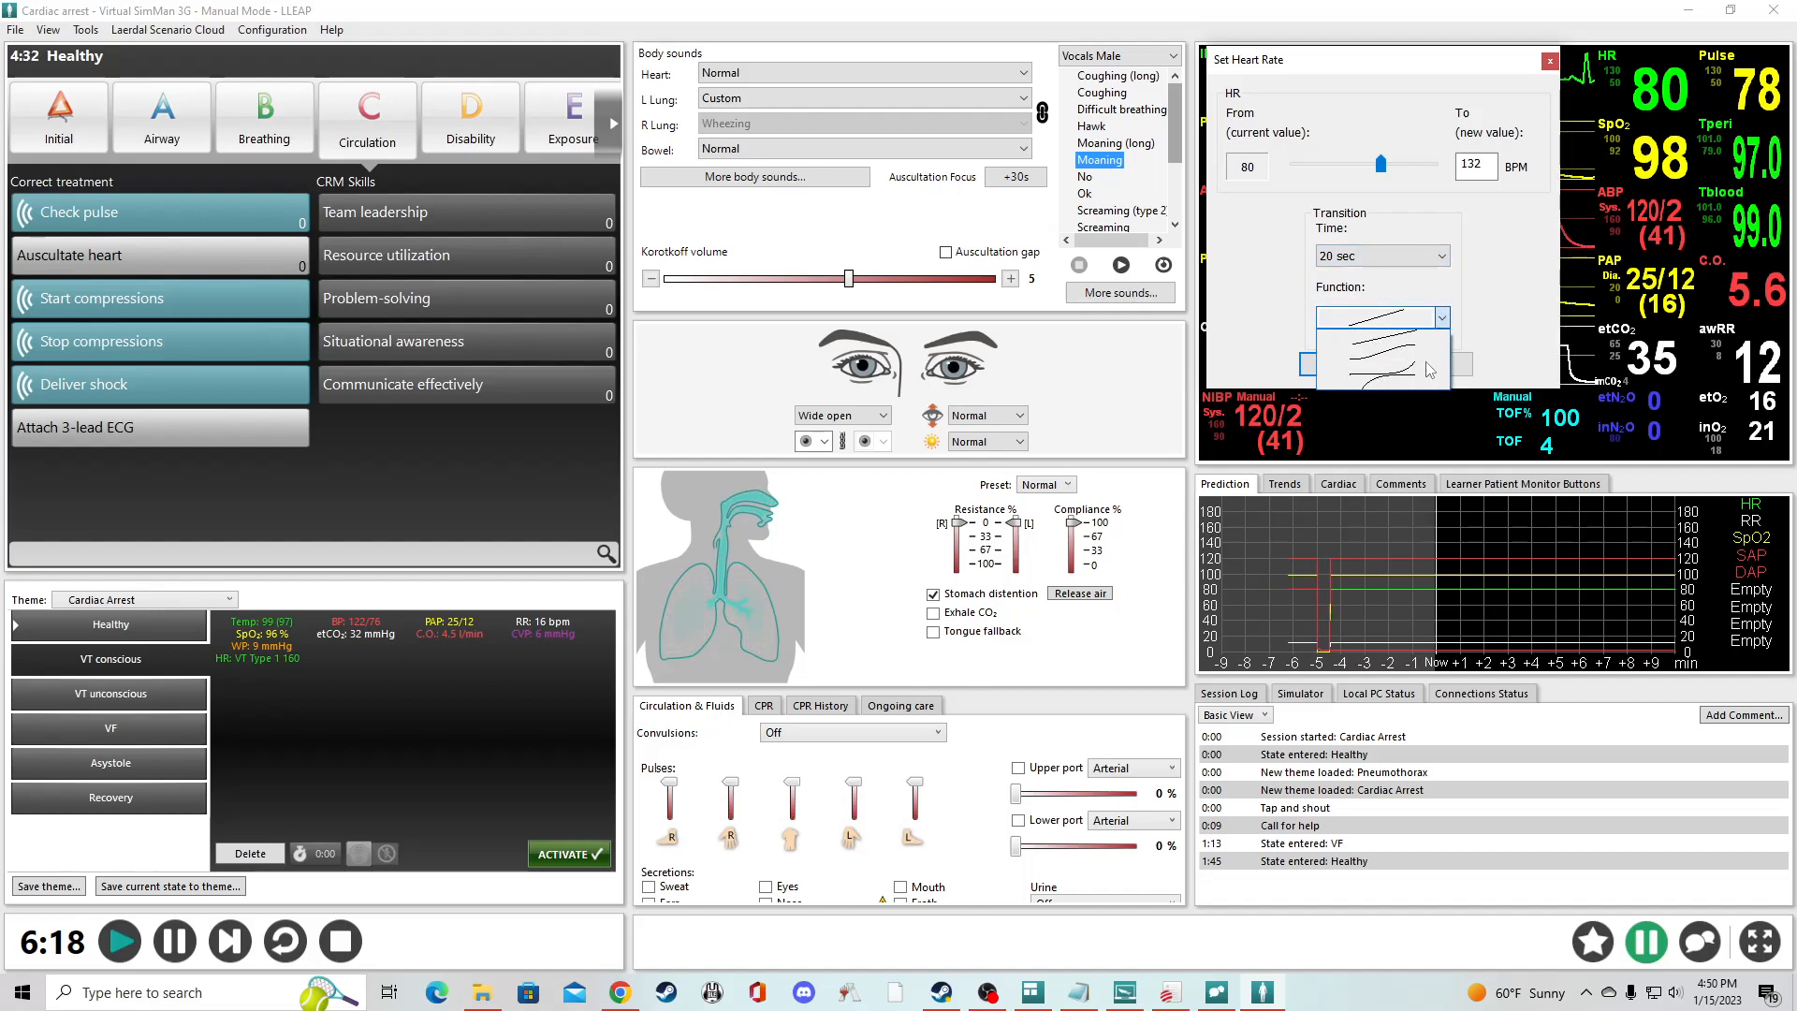
click(1429, 372)
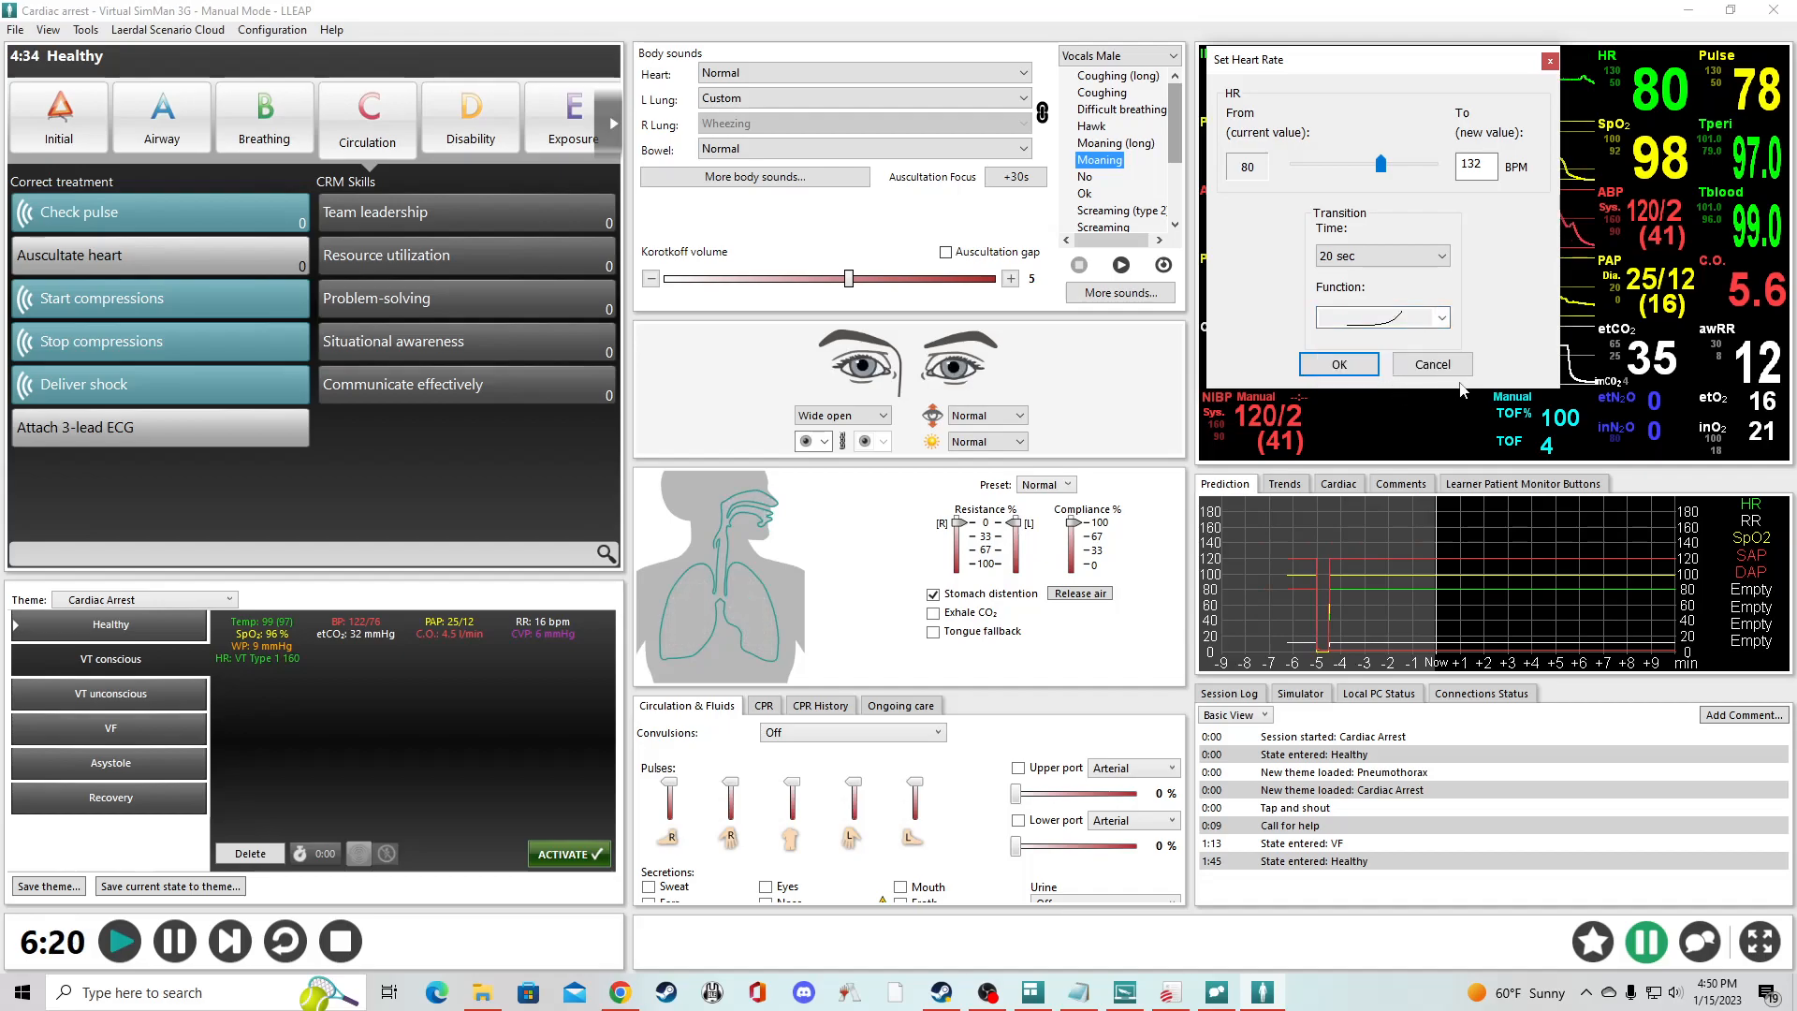
click(1354, 360)
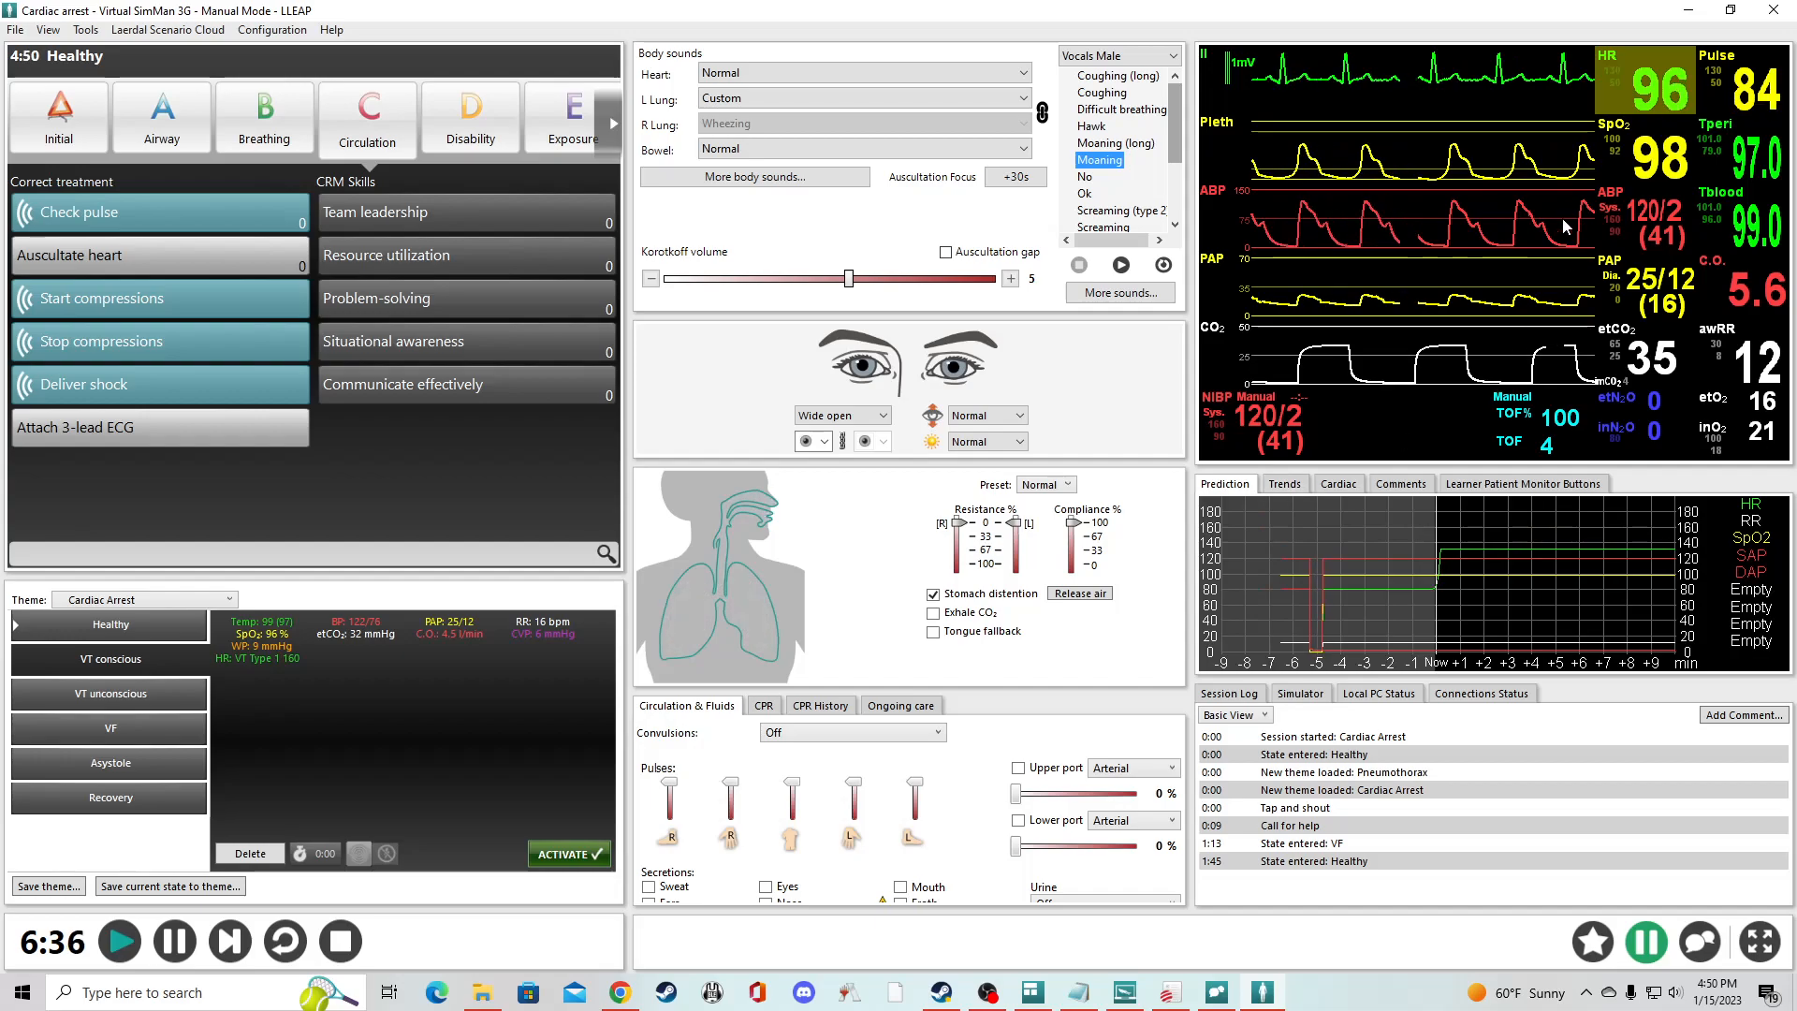
- Look at the Trends view and return to the Prediction graph
click(1283, 485)
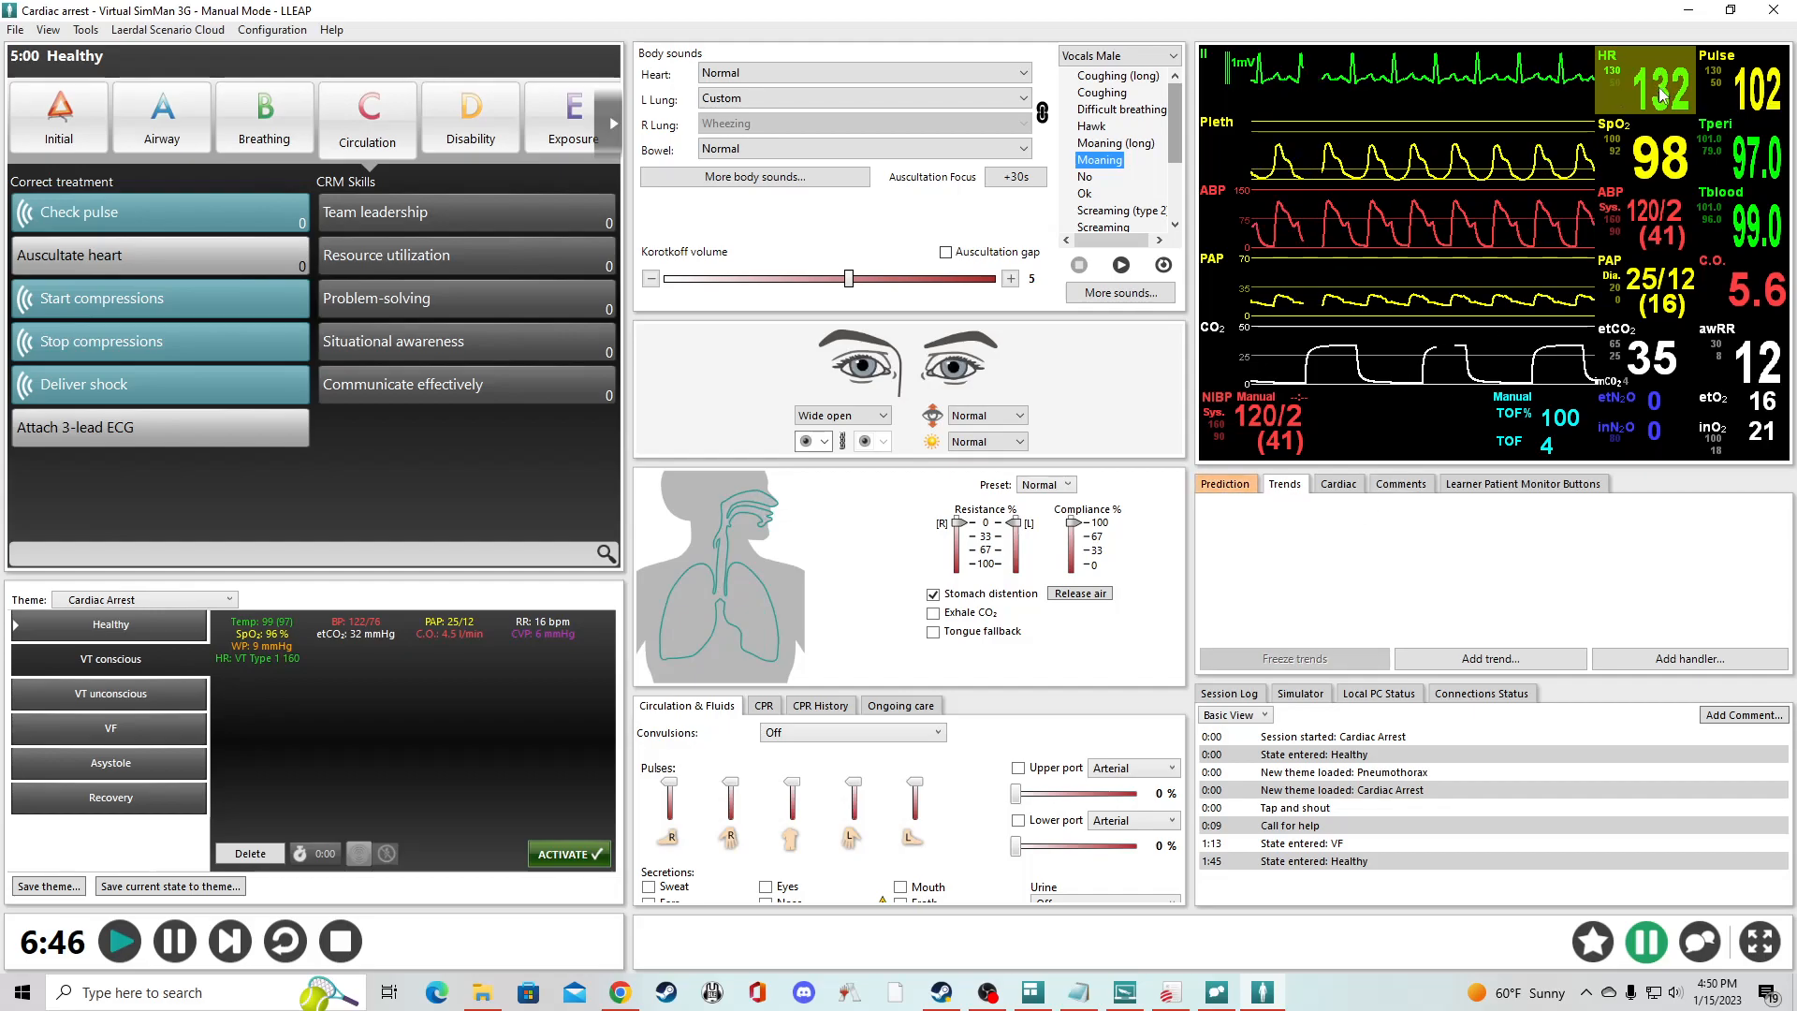
click(1224, 483)
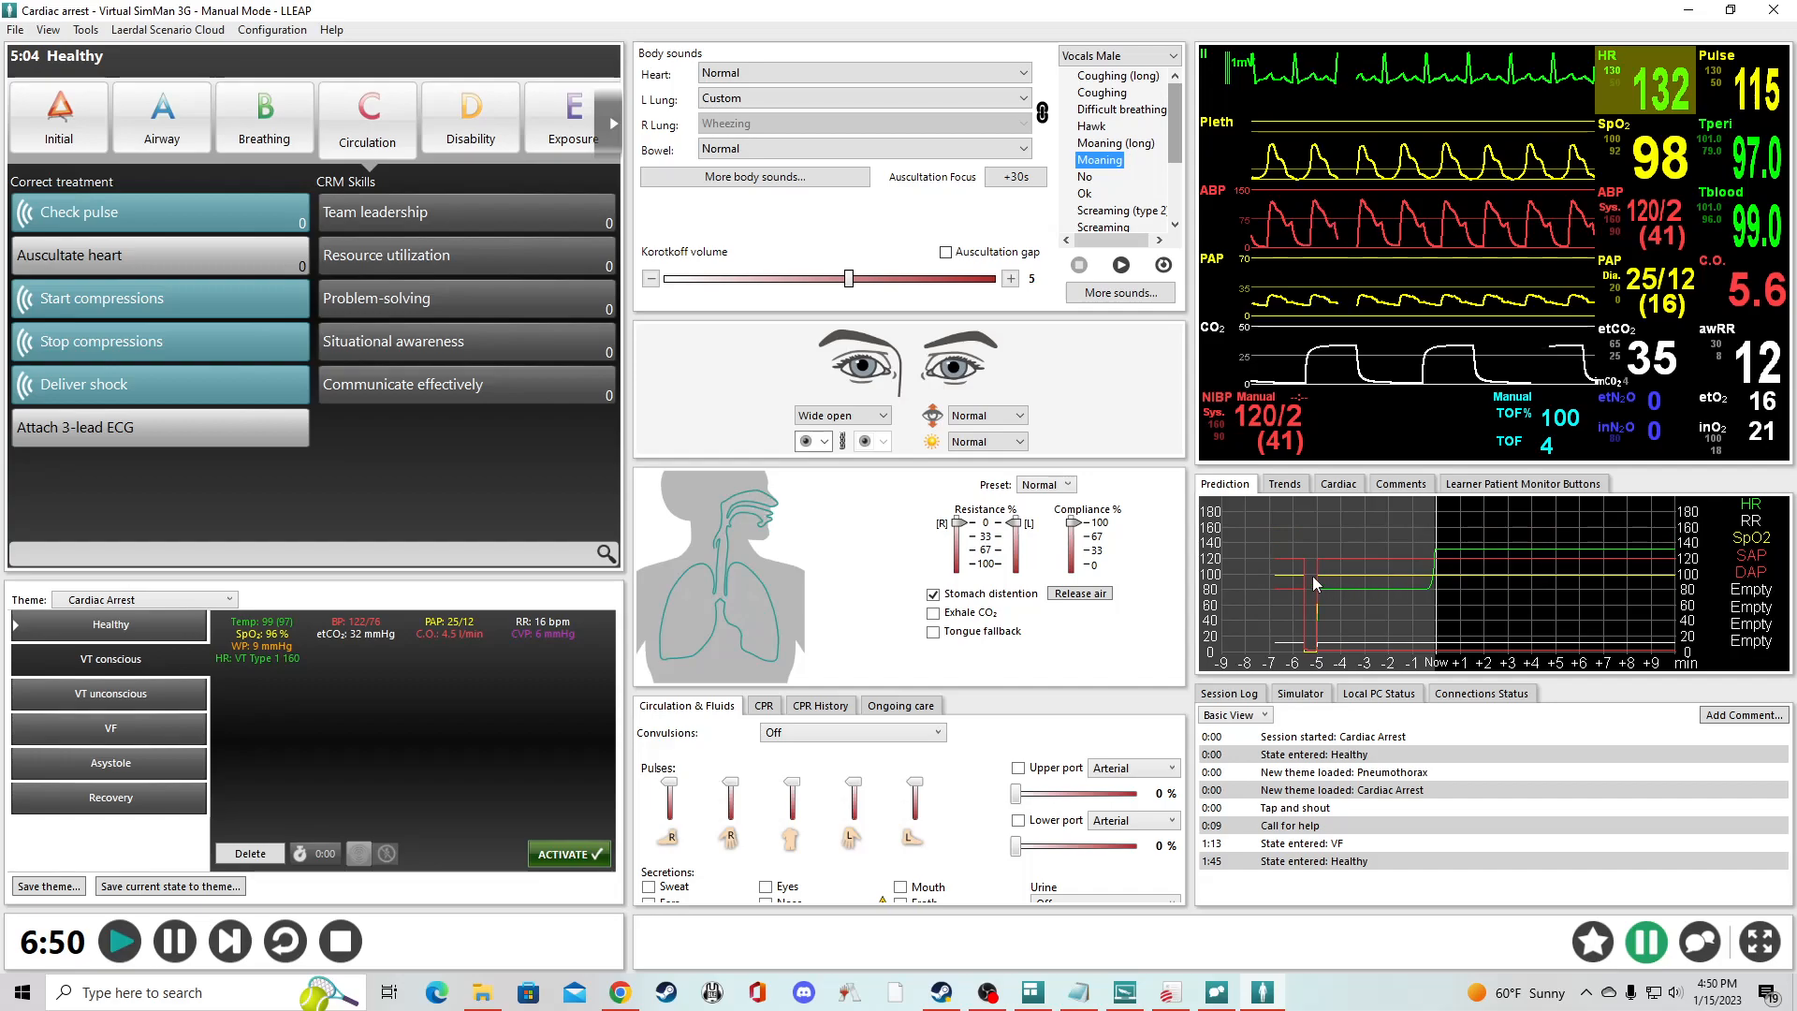
- Choose 3° AV-Block as the basic rhythm for the waiting cardiac rhythm
click(1336, 485)
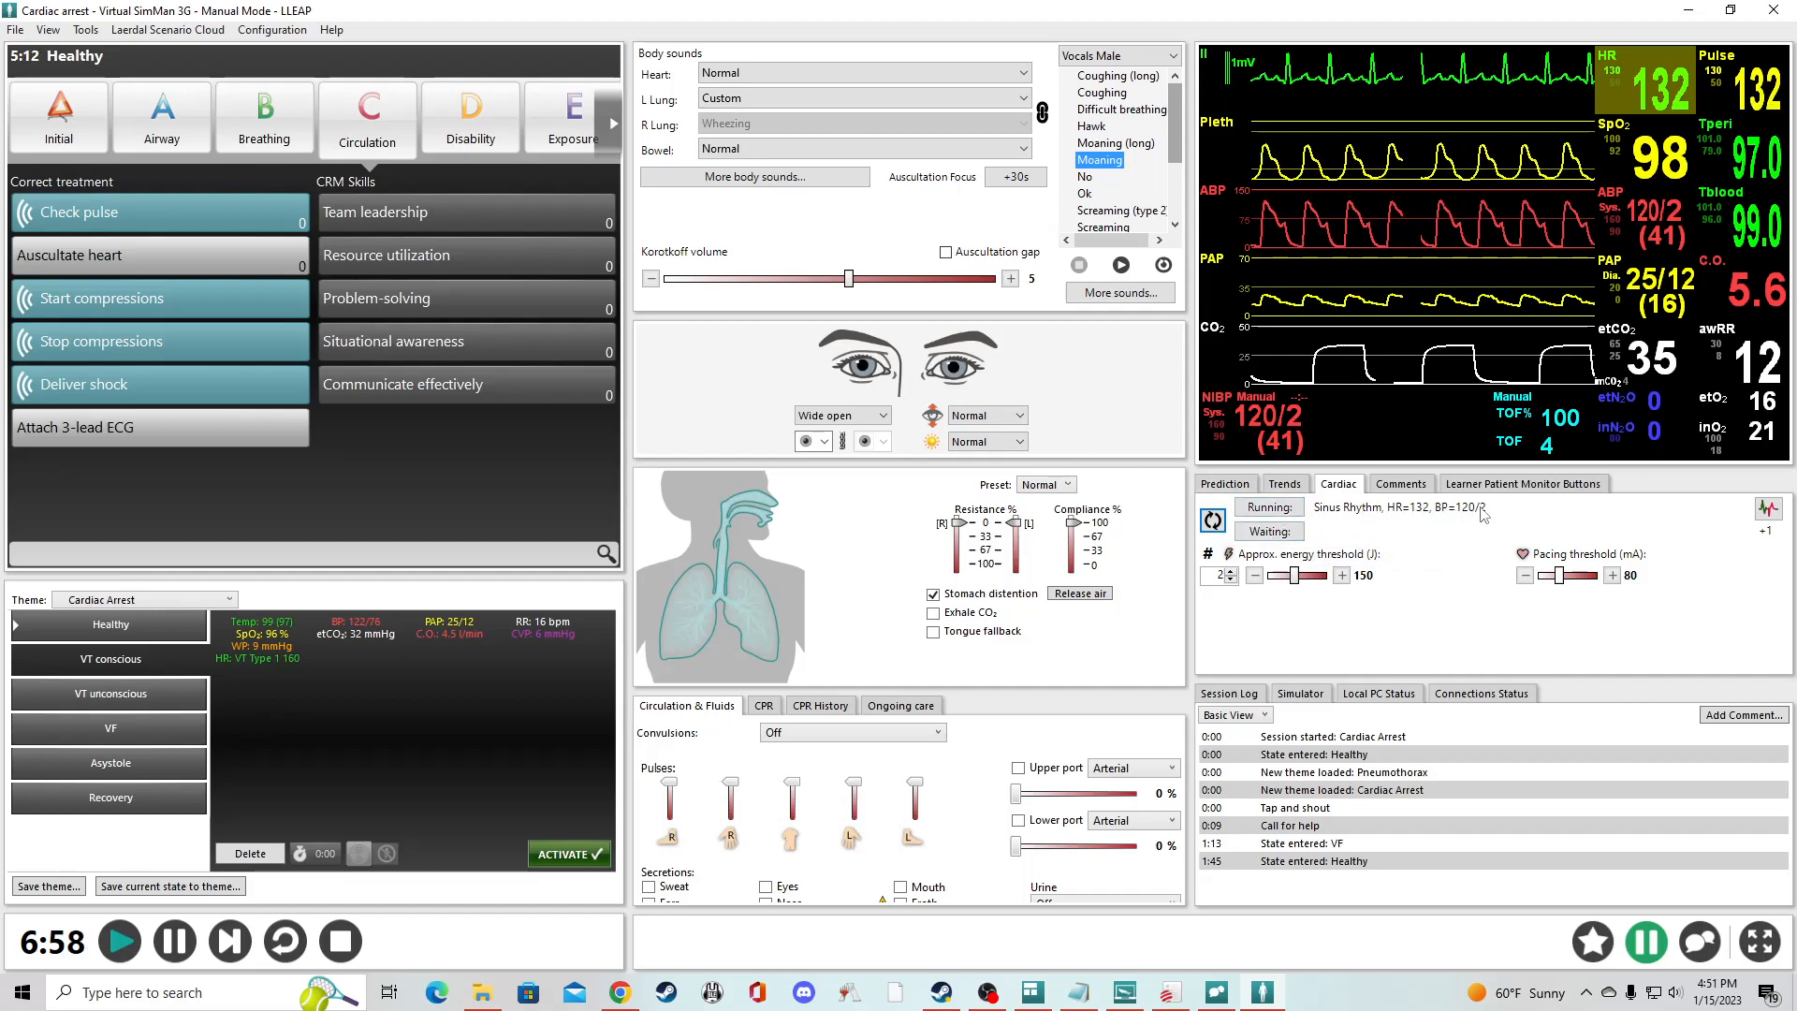
click(1270, 532)
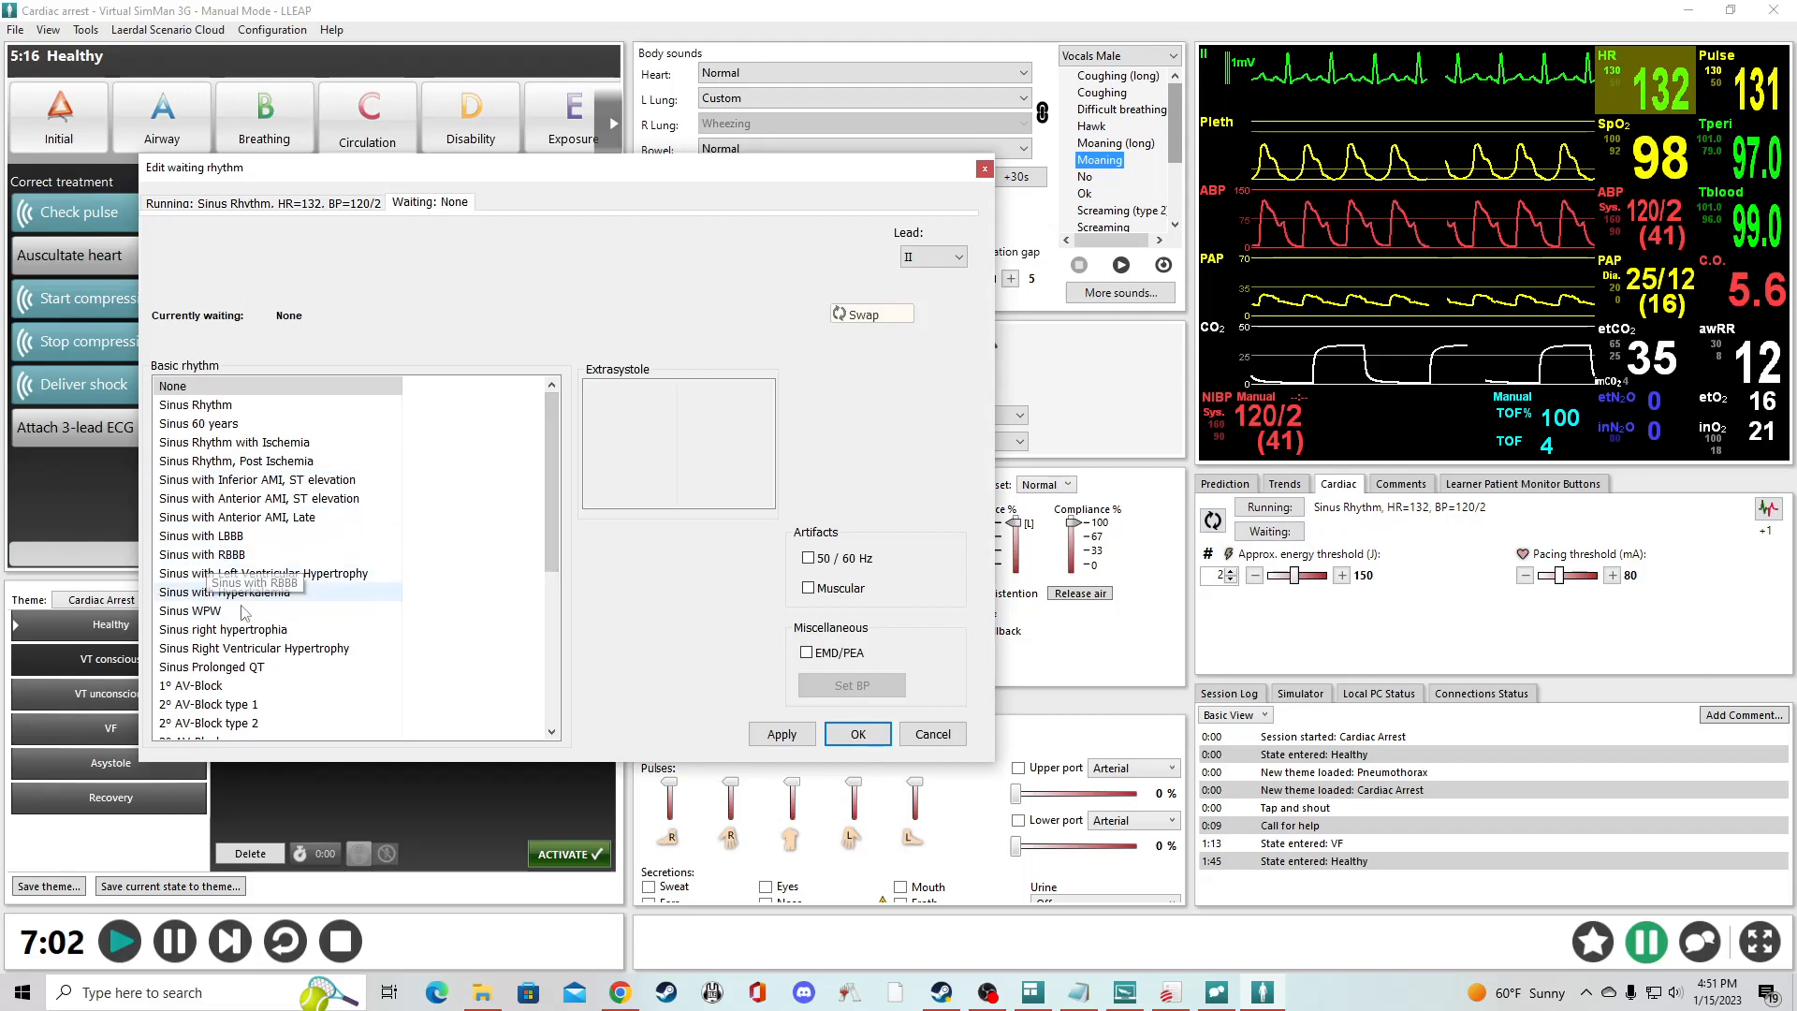
scroll(221, 697, down, 1)
click(222, 693)
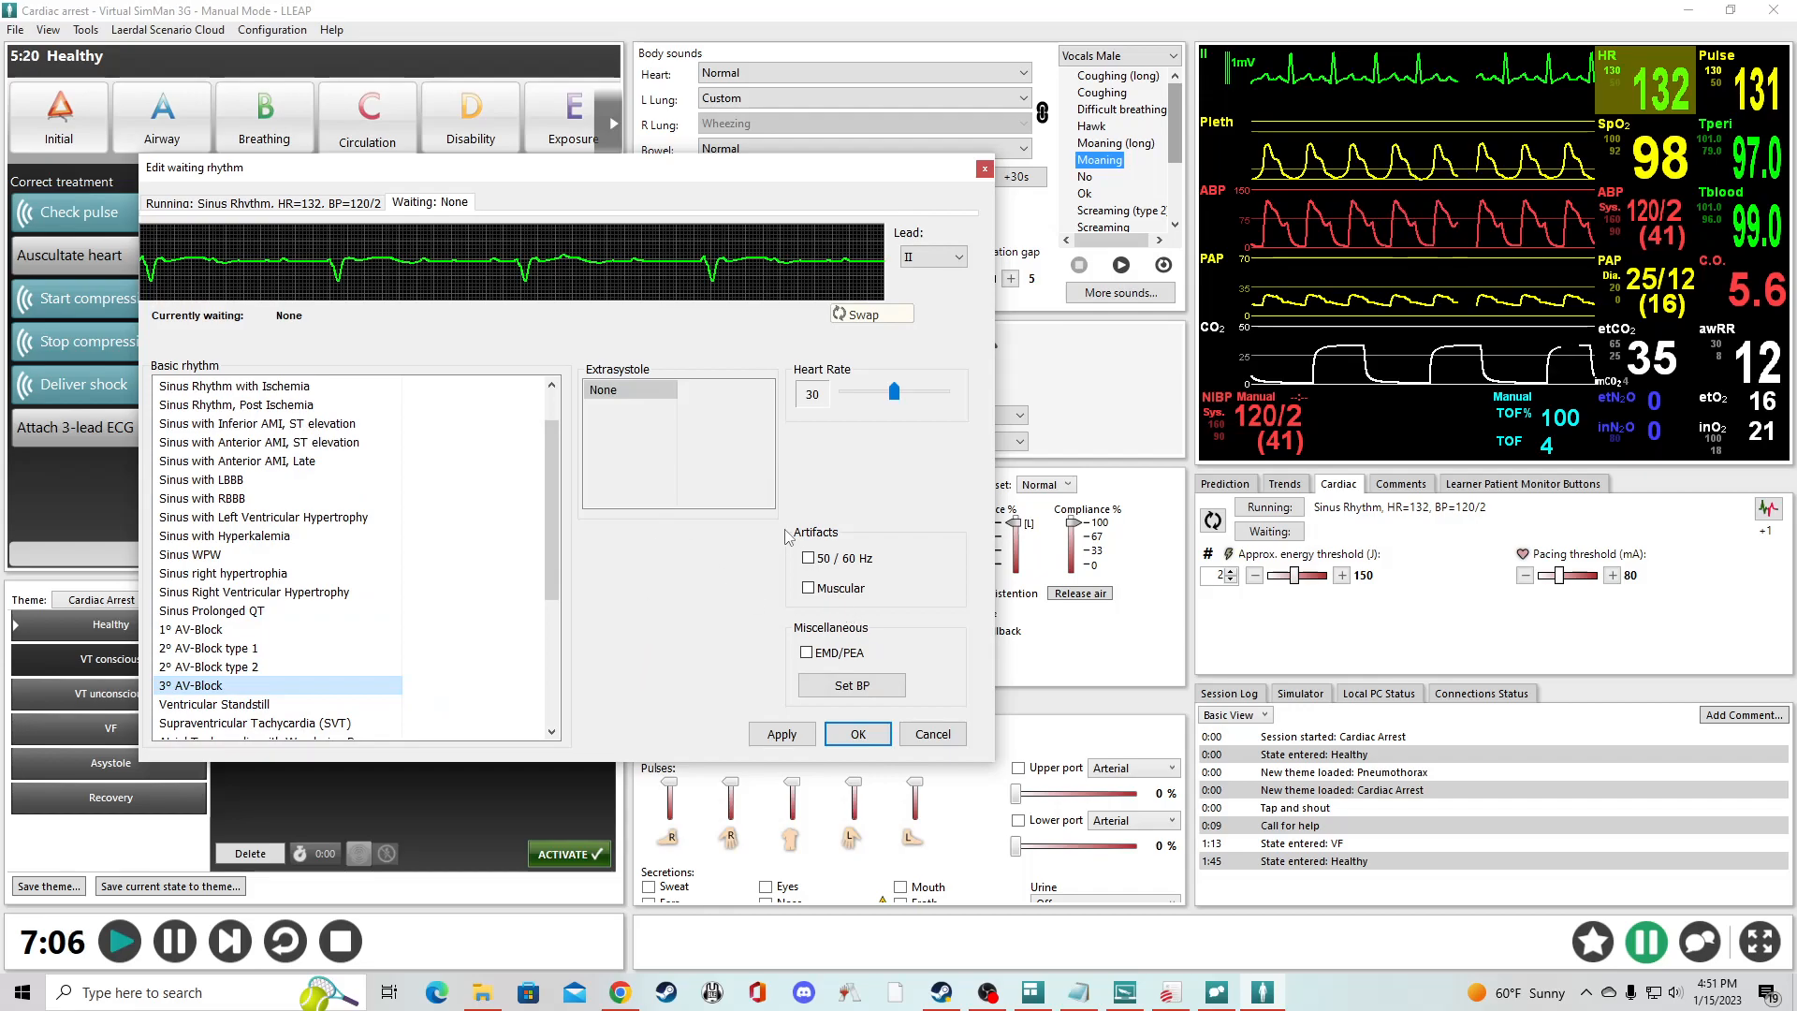
- Set the waiting rhythm's blood pressure to 85 mmHg systolic and 39 mmHg diastolic, and confirm the waiting rhythm
click(852, 685)
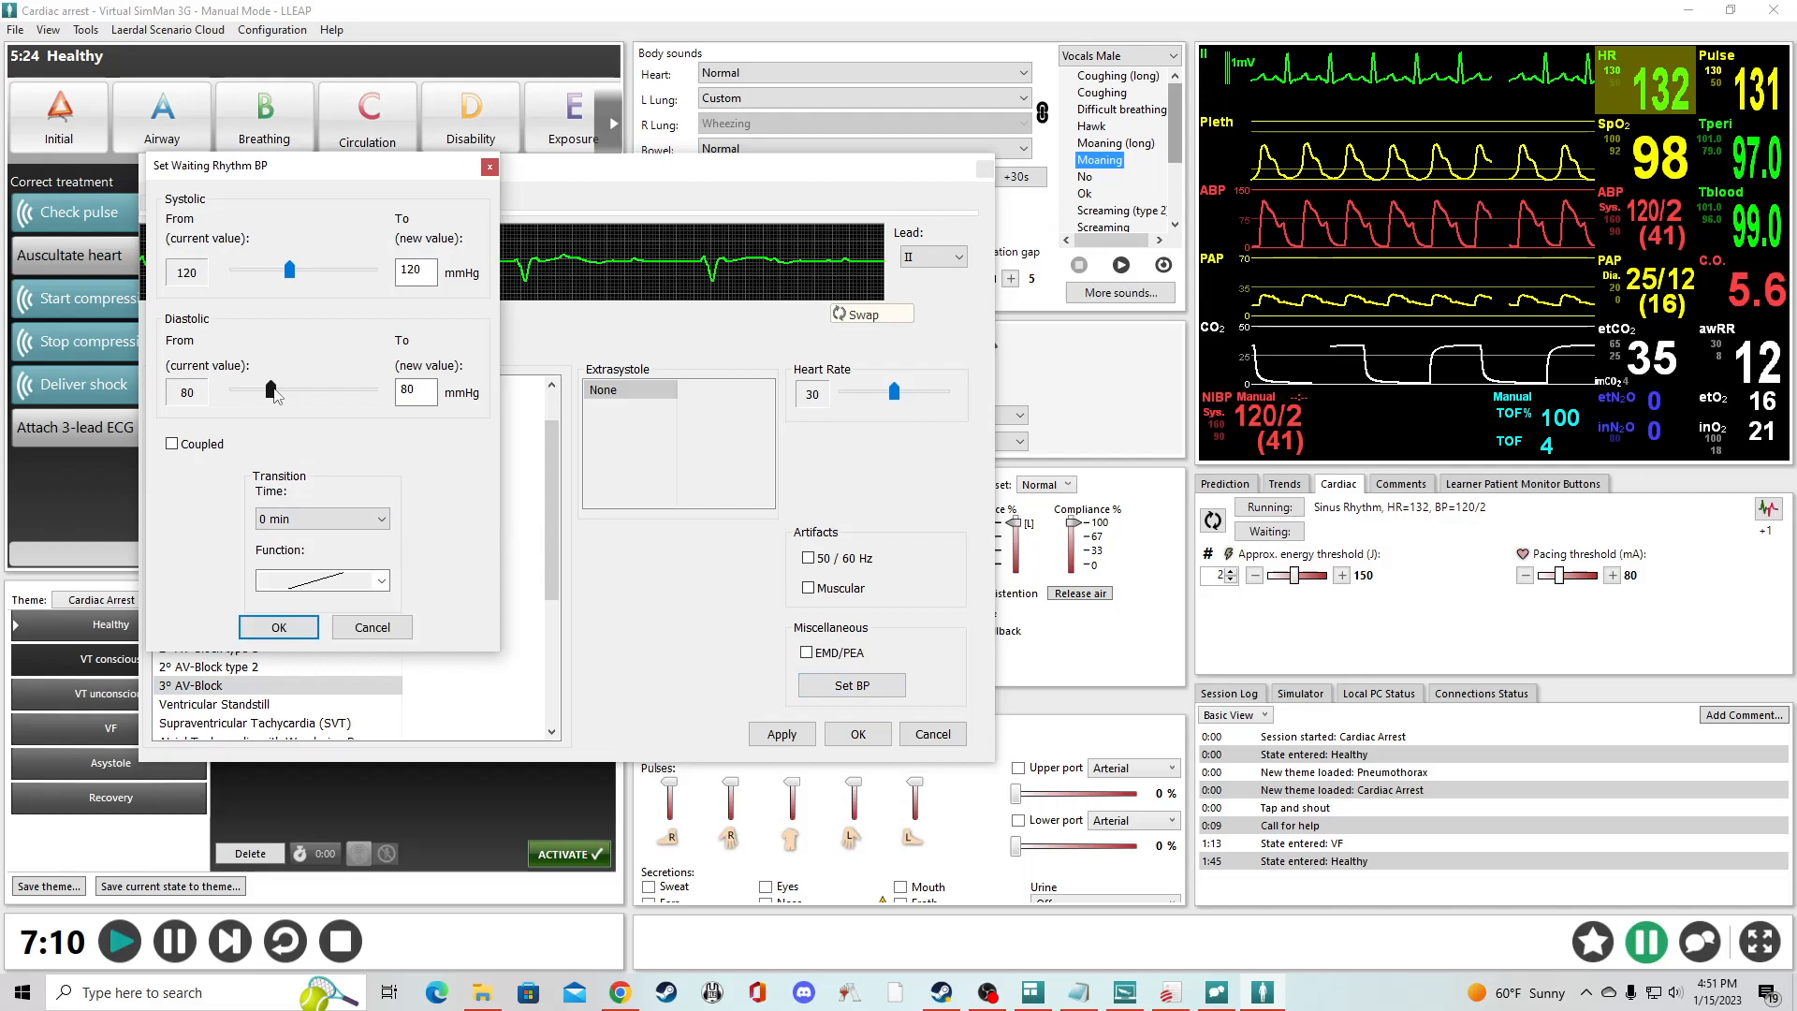
drag(261, 390, 253, 393)
drag(291, 271, 275, 278)
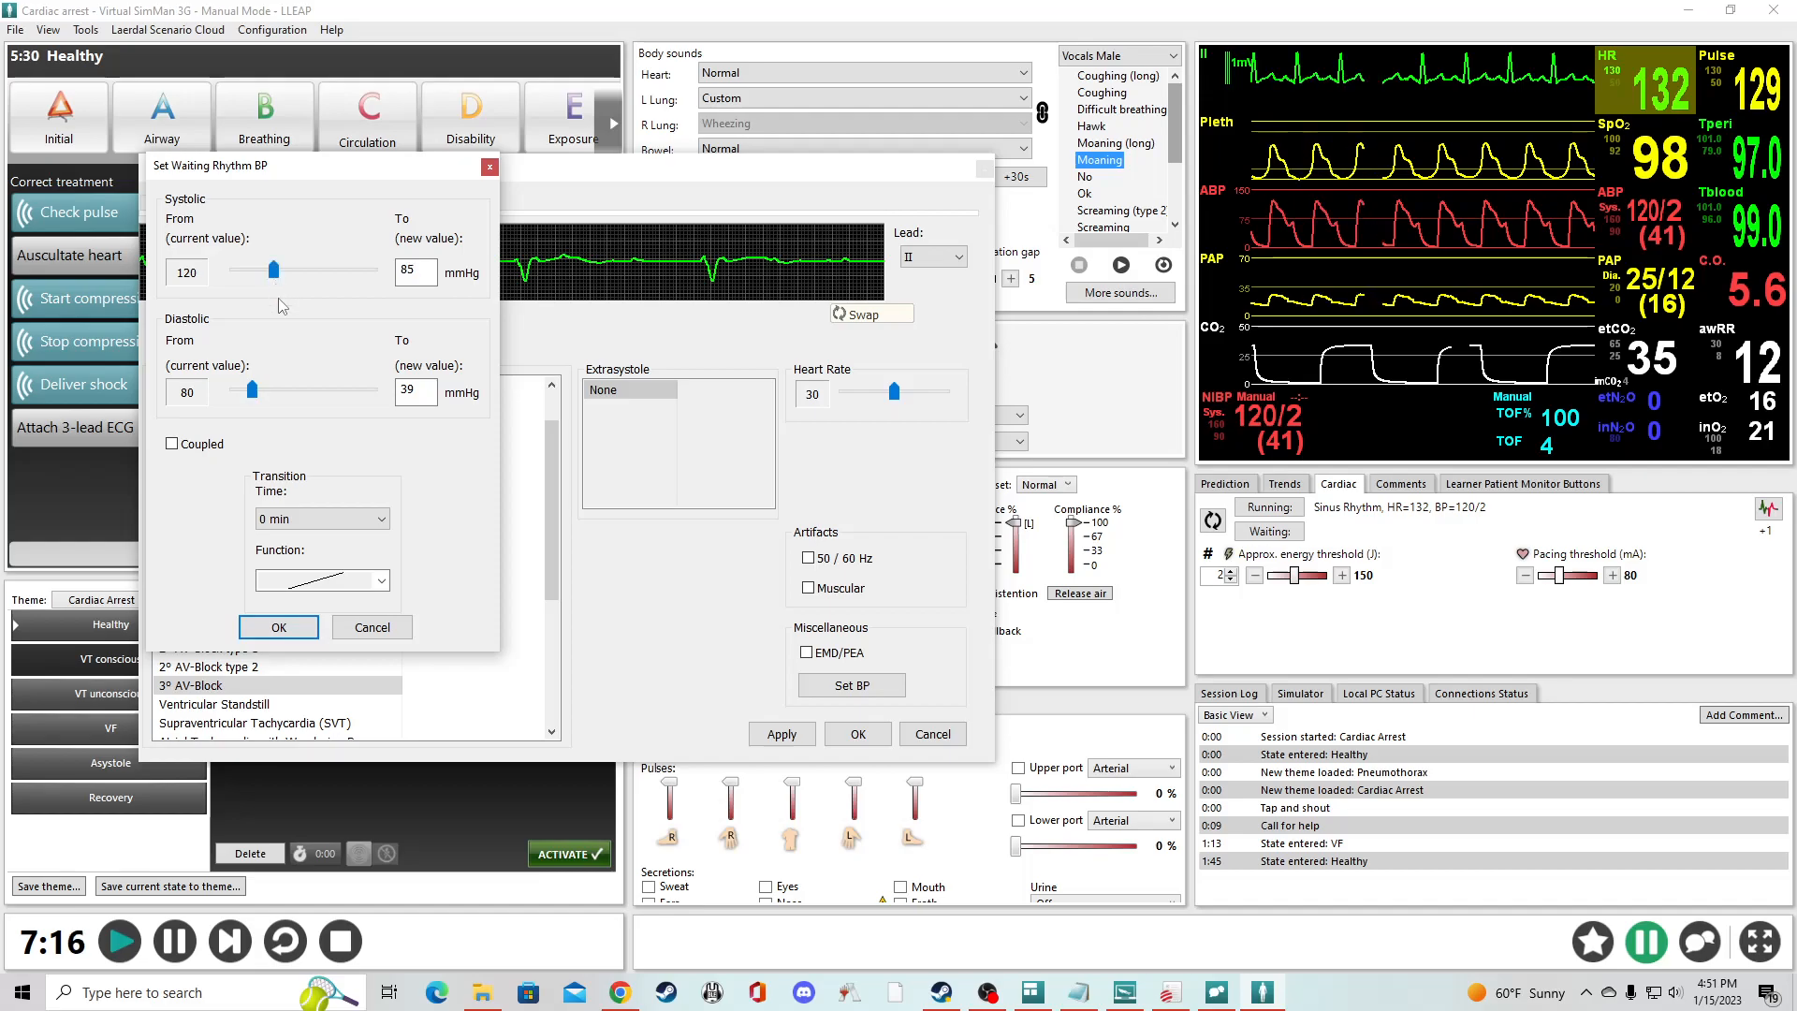
key(Return)
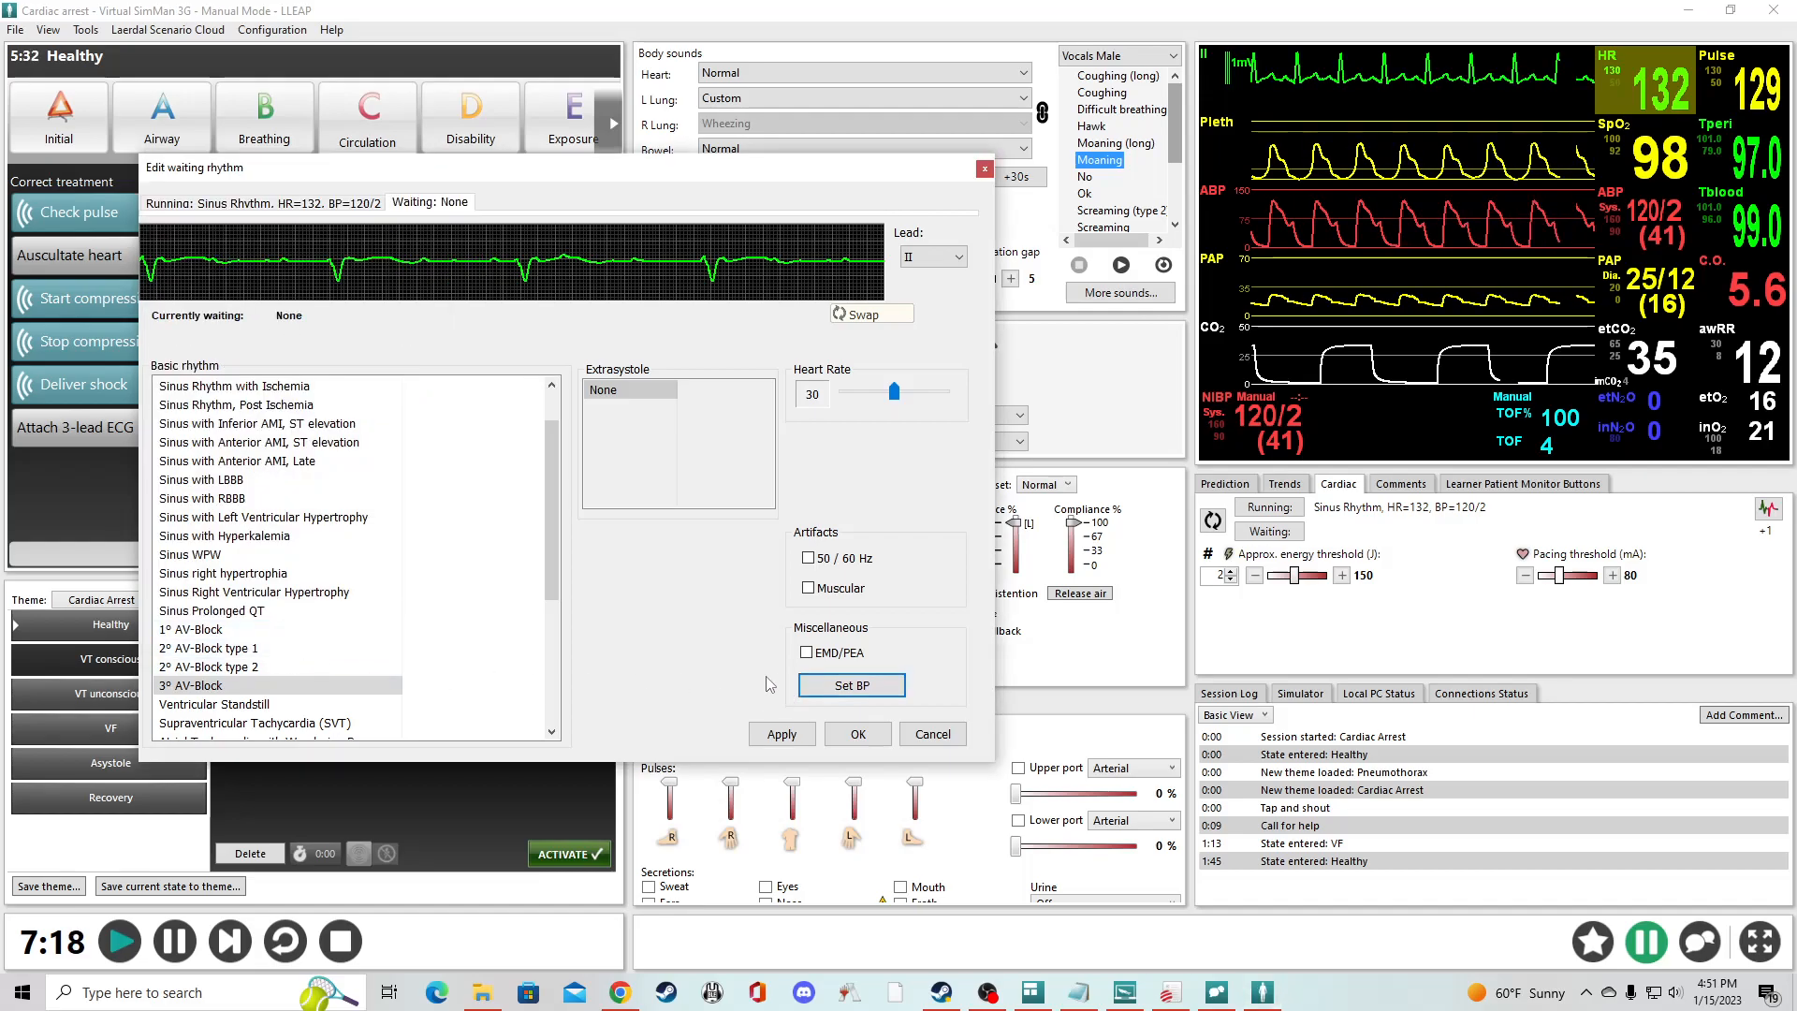
click(853, 734)
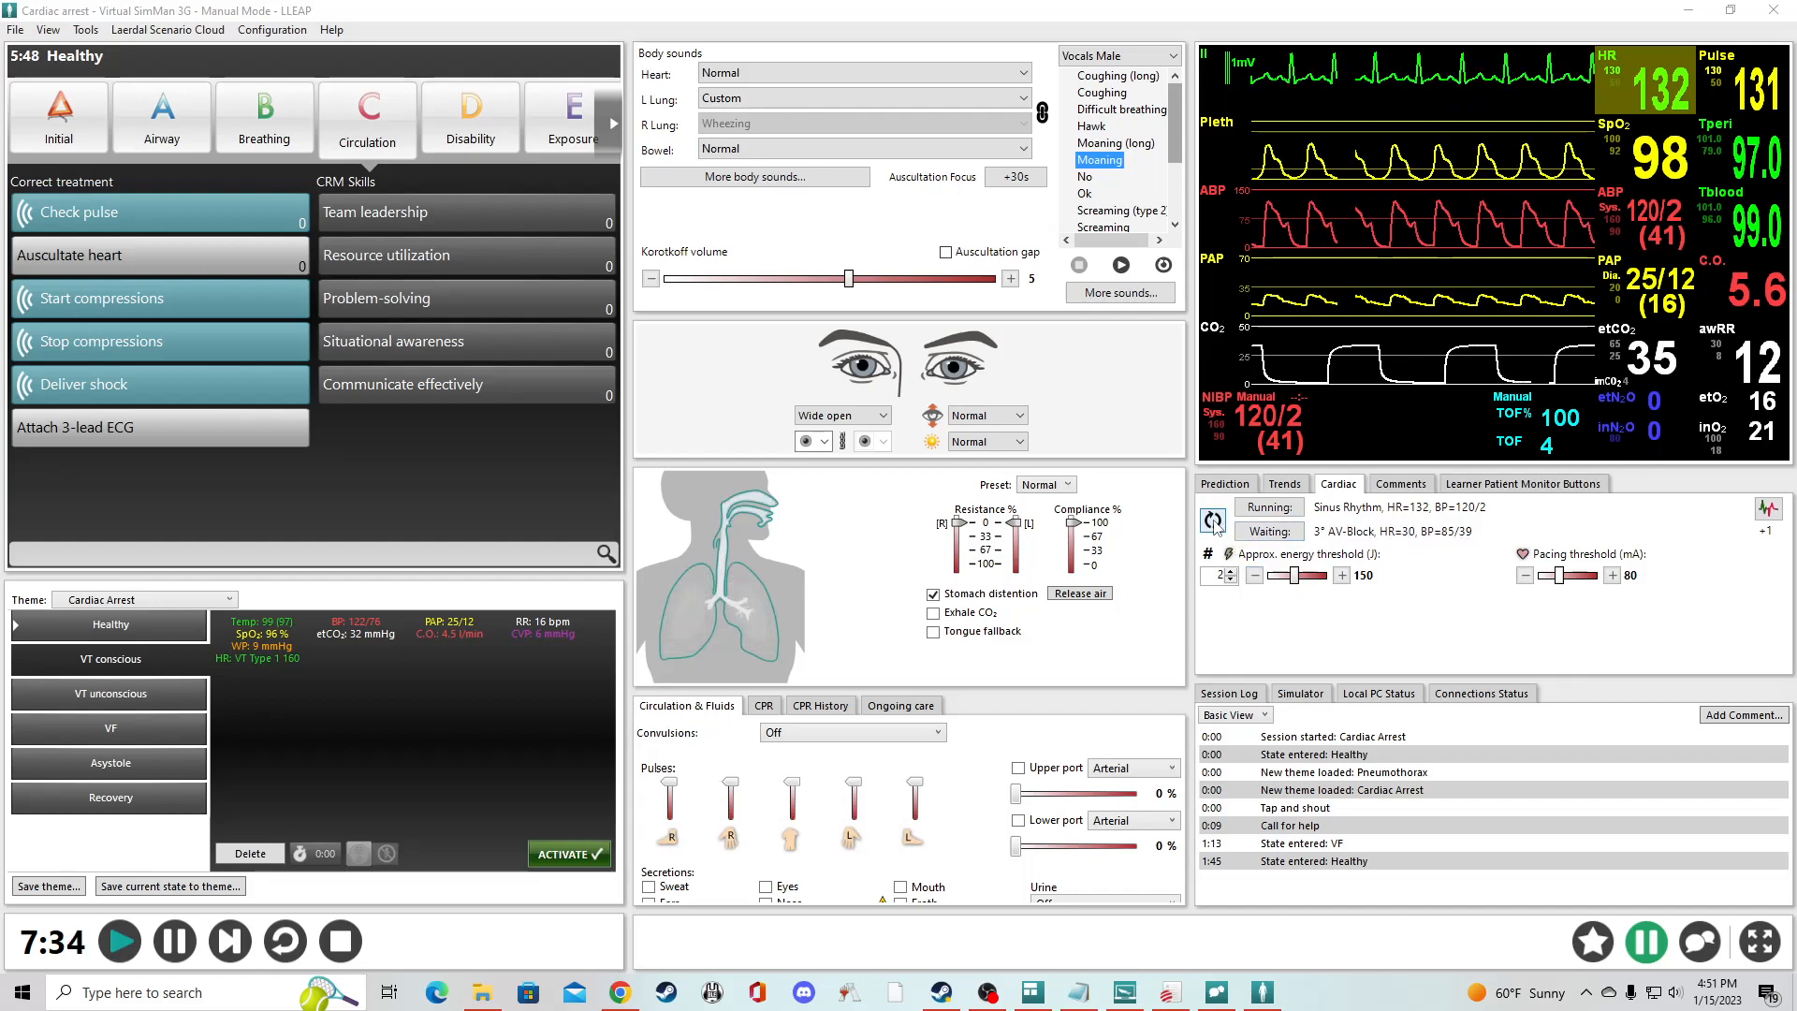
- Swap the waiting 3° AV-Block with the running sinus rhythm, then check the Prediction graph and return to the cardiac settings
click(1212, 520)
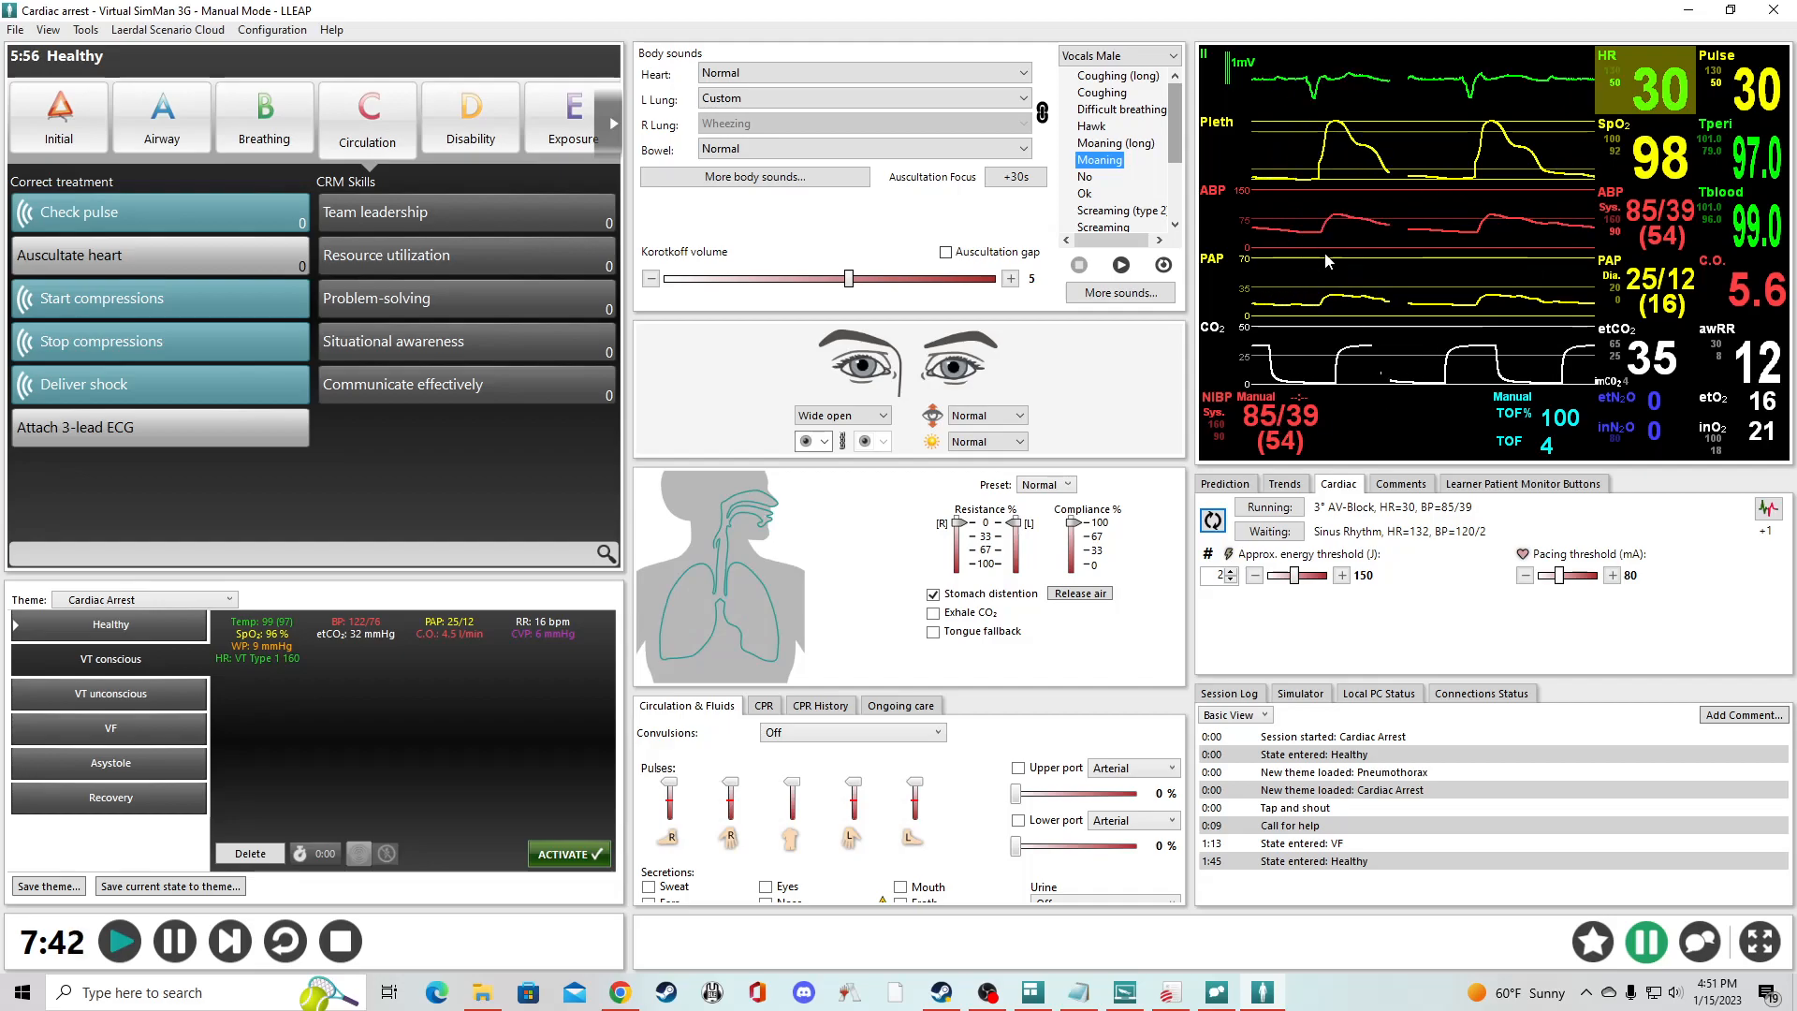
click(1225, 484)
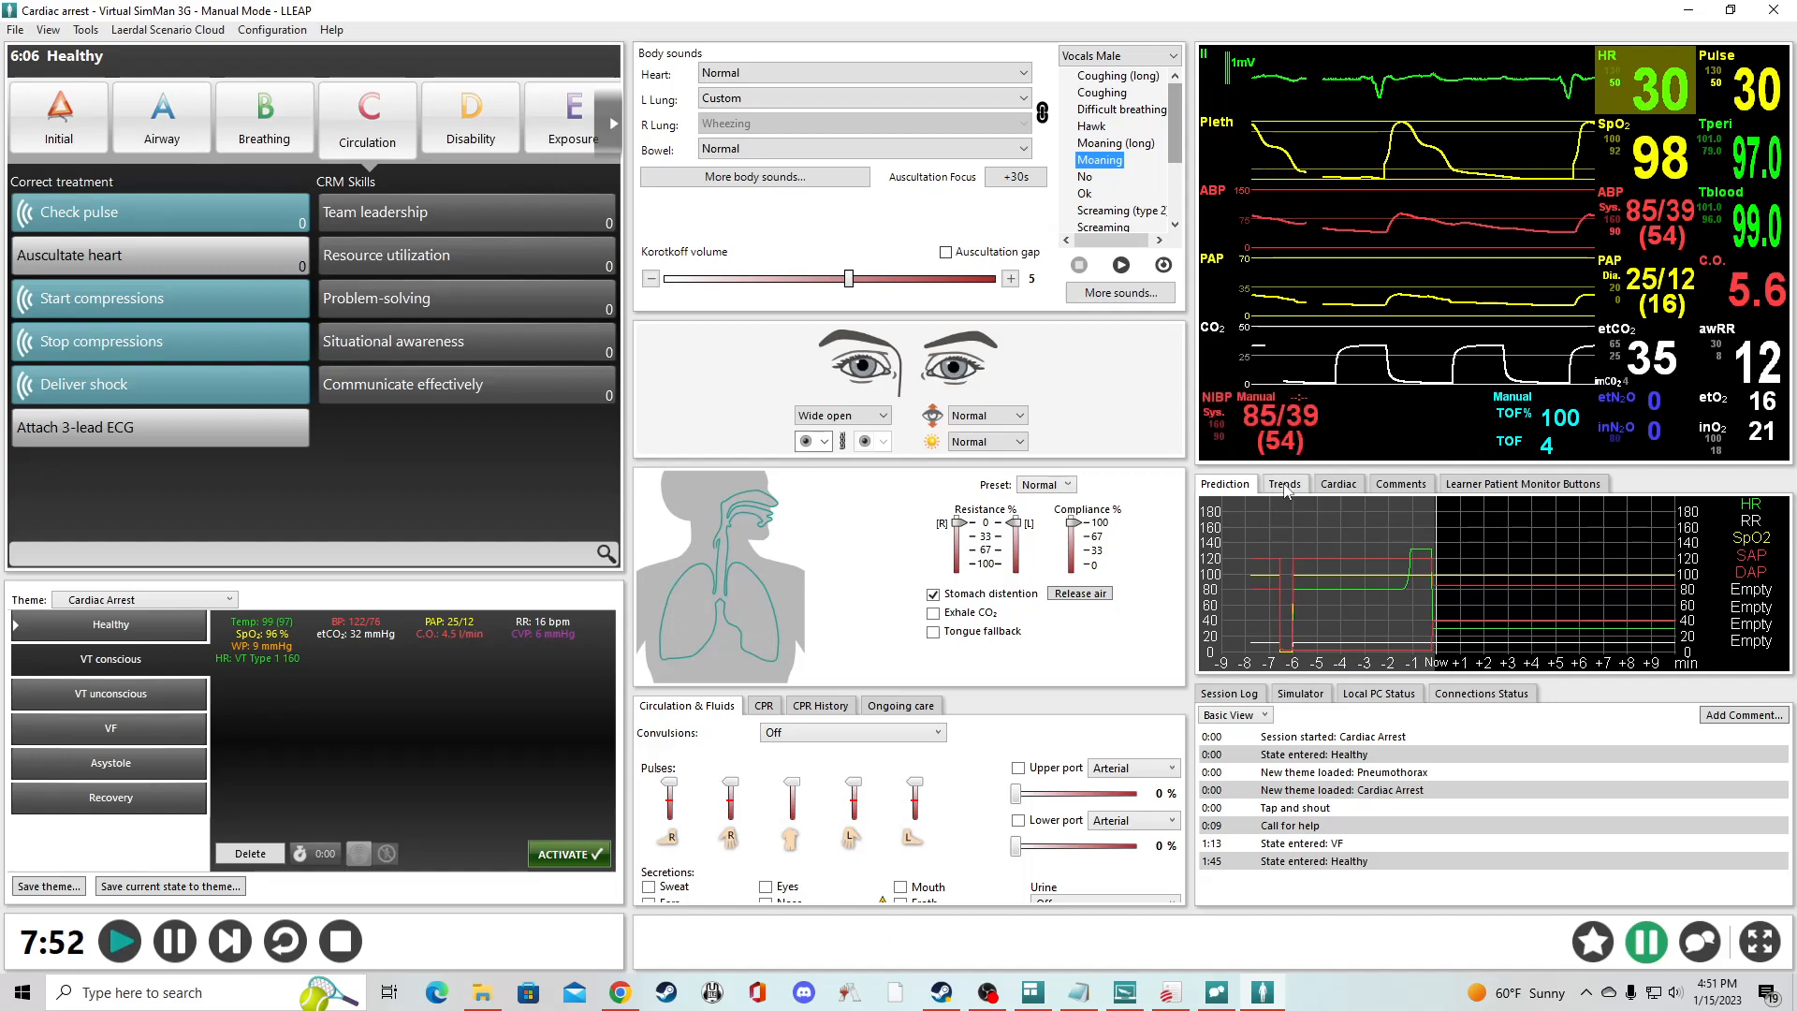
click(1338, 485)
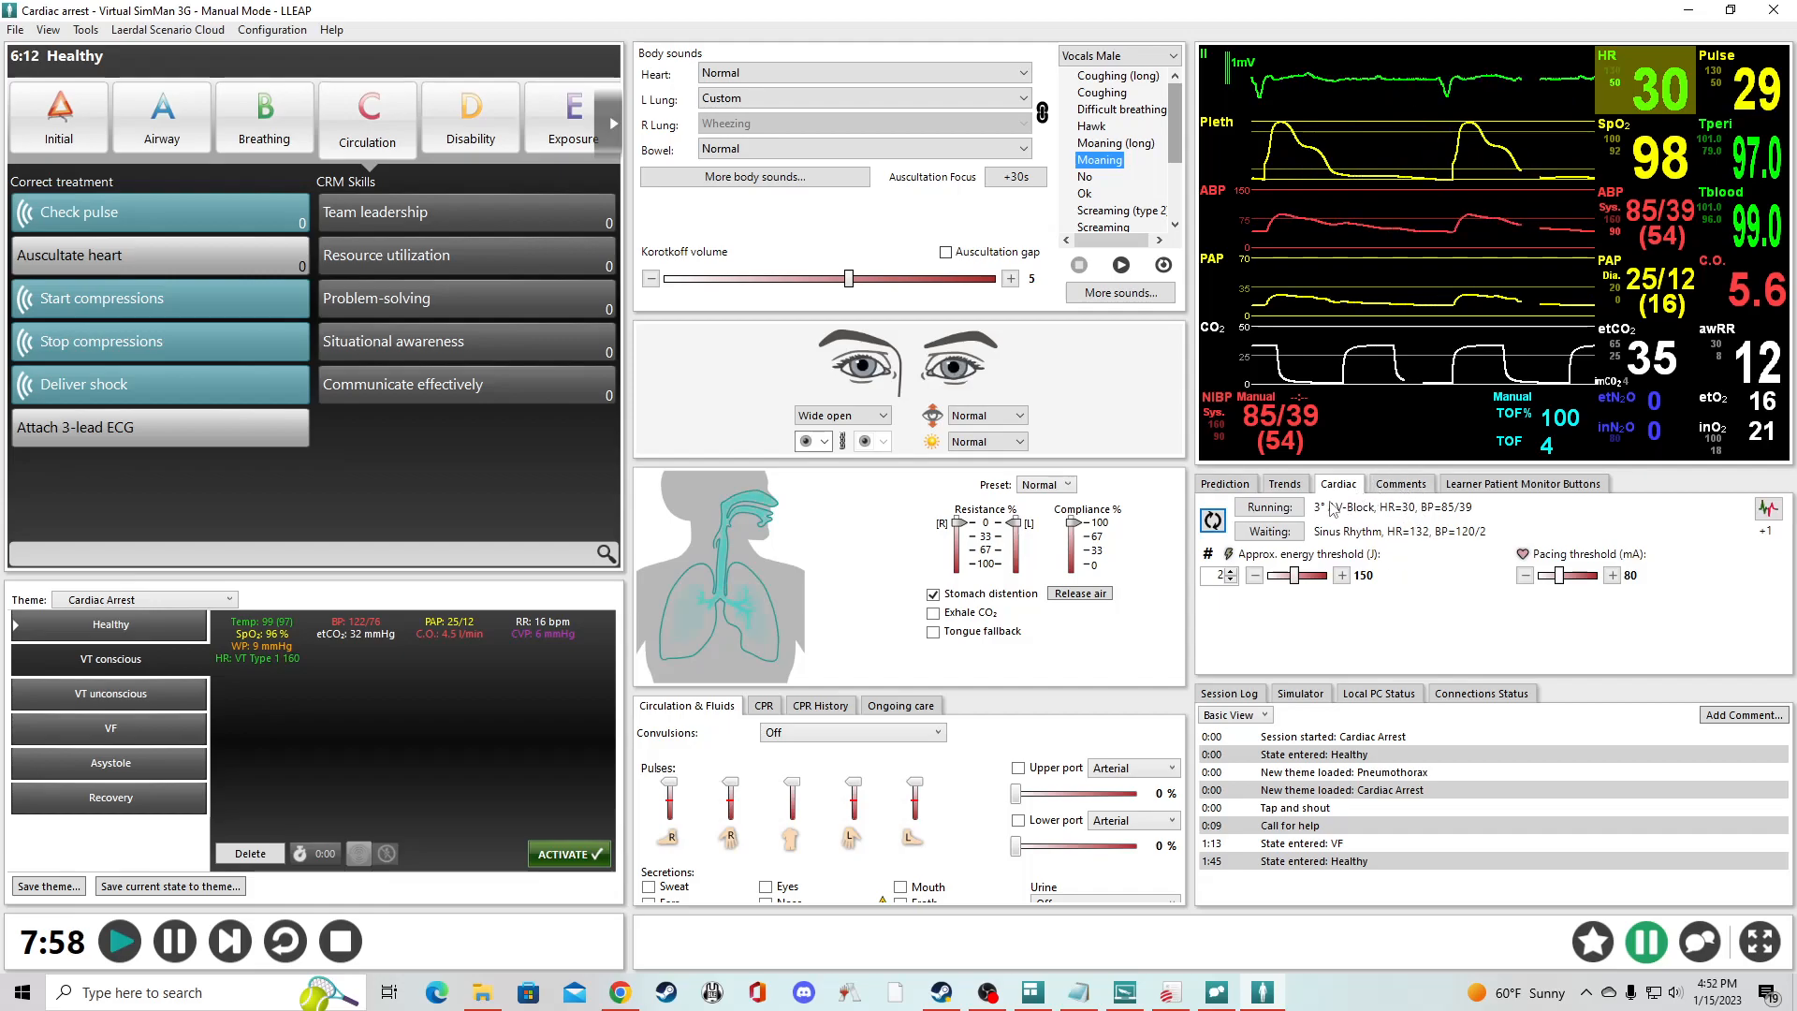
- Enable SpO₂ on the learner patient monitor to attach the pulse oximeter
click(1401, 484)
click(1516, 484)
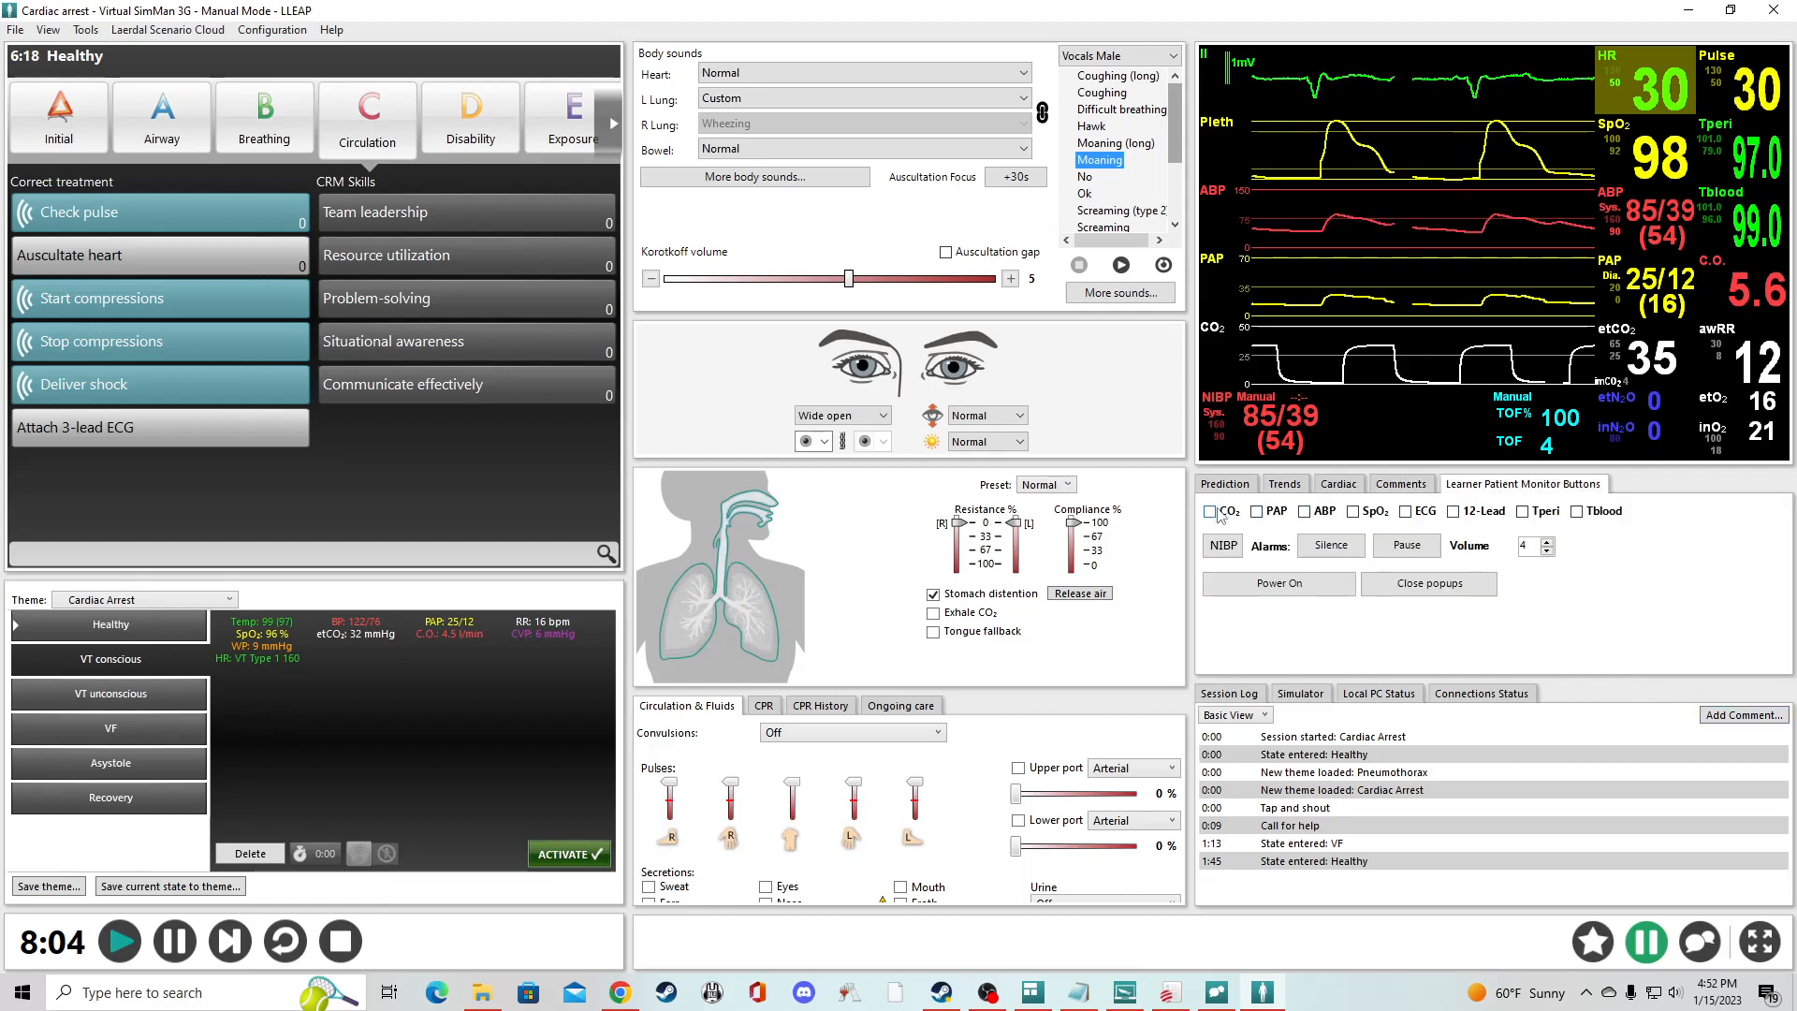
click(1356, 515)
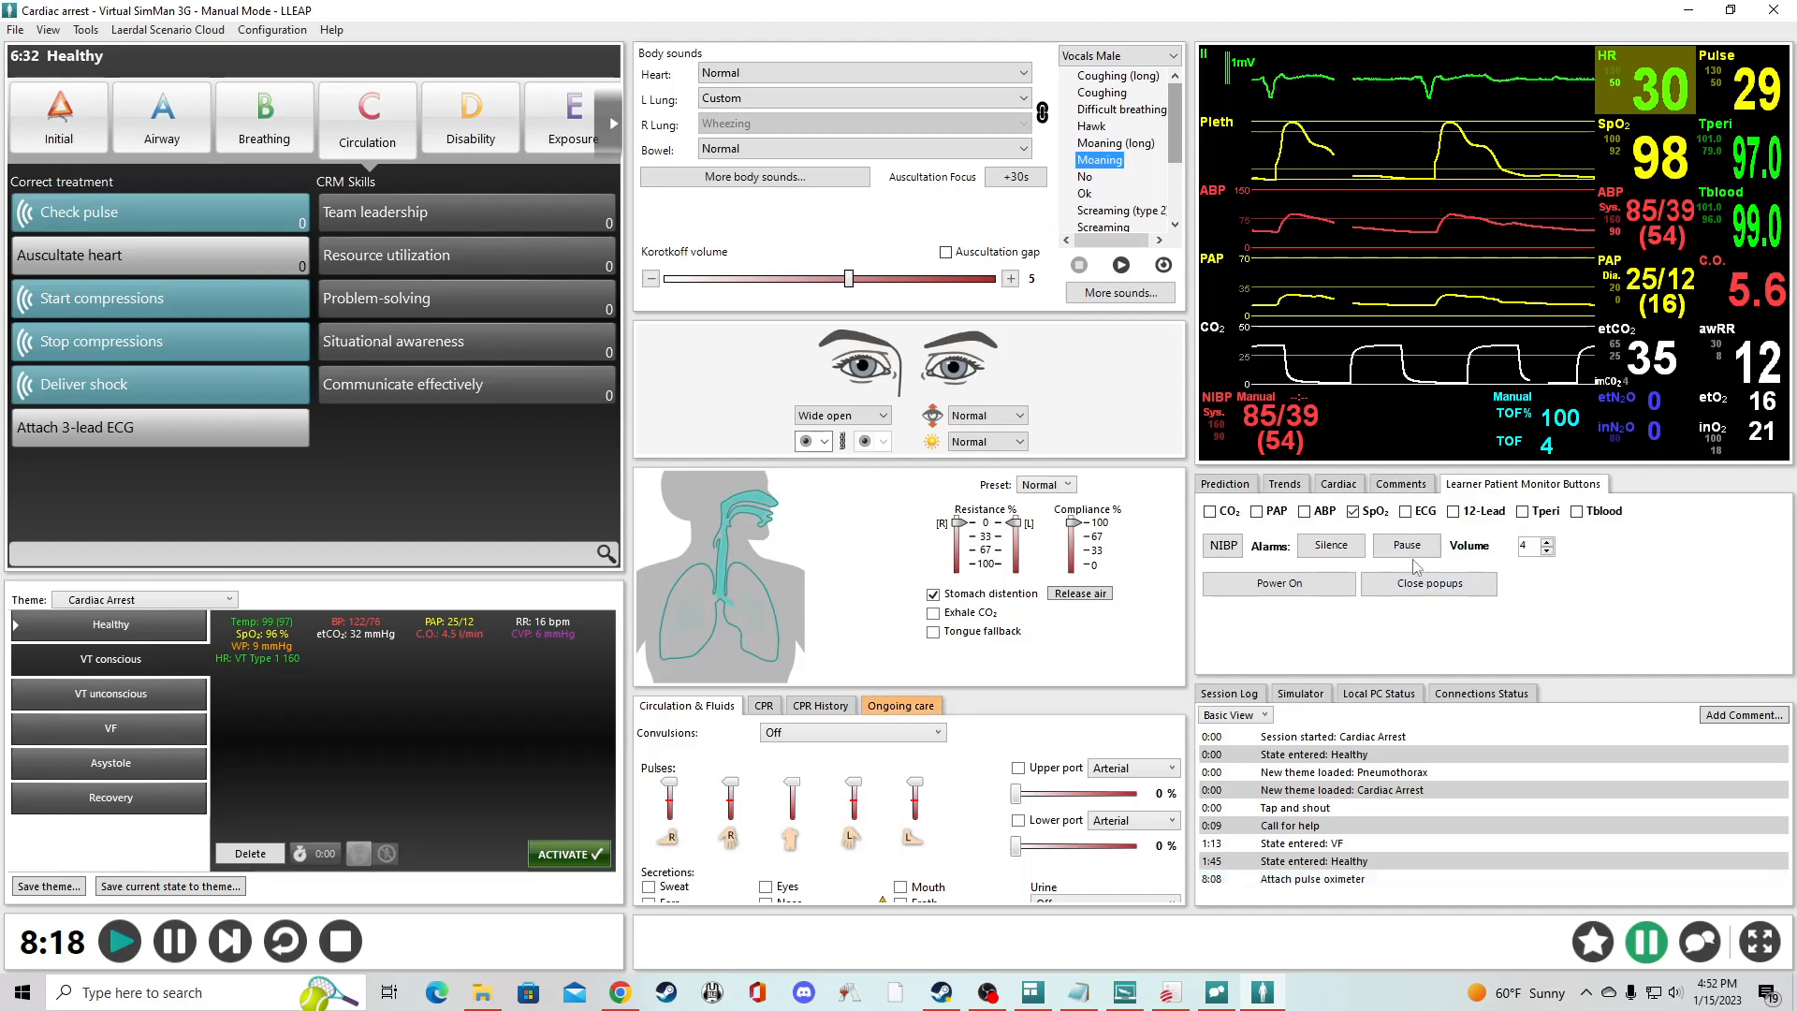
- Review the Prediction graph and show the Comments form
click(1224, 484)
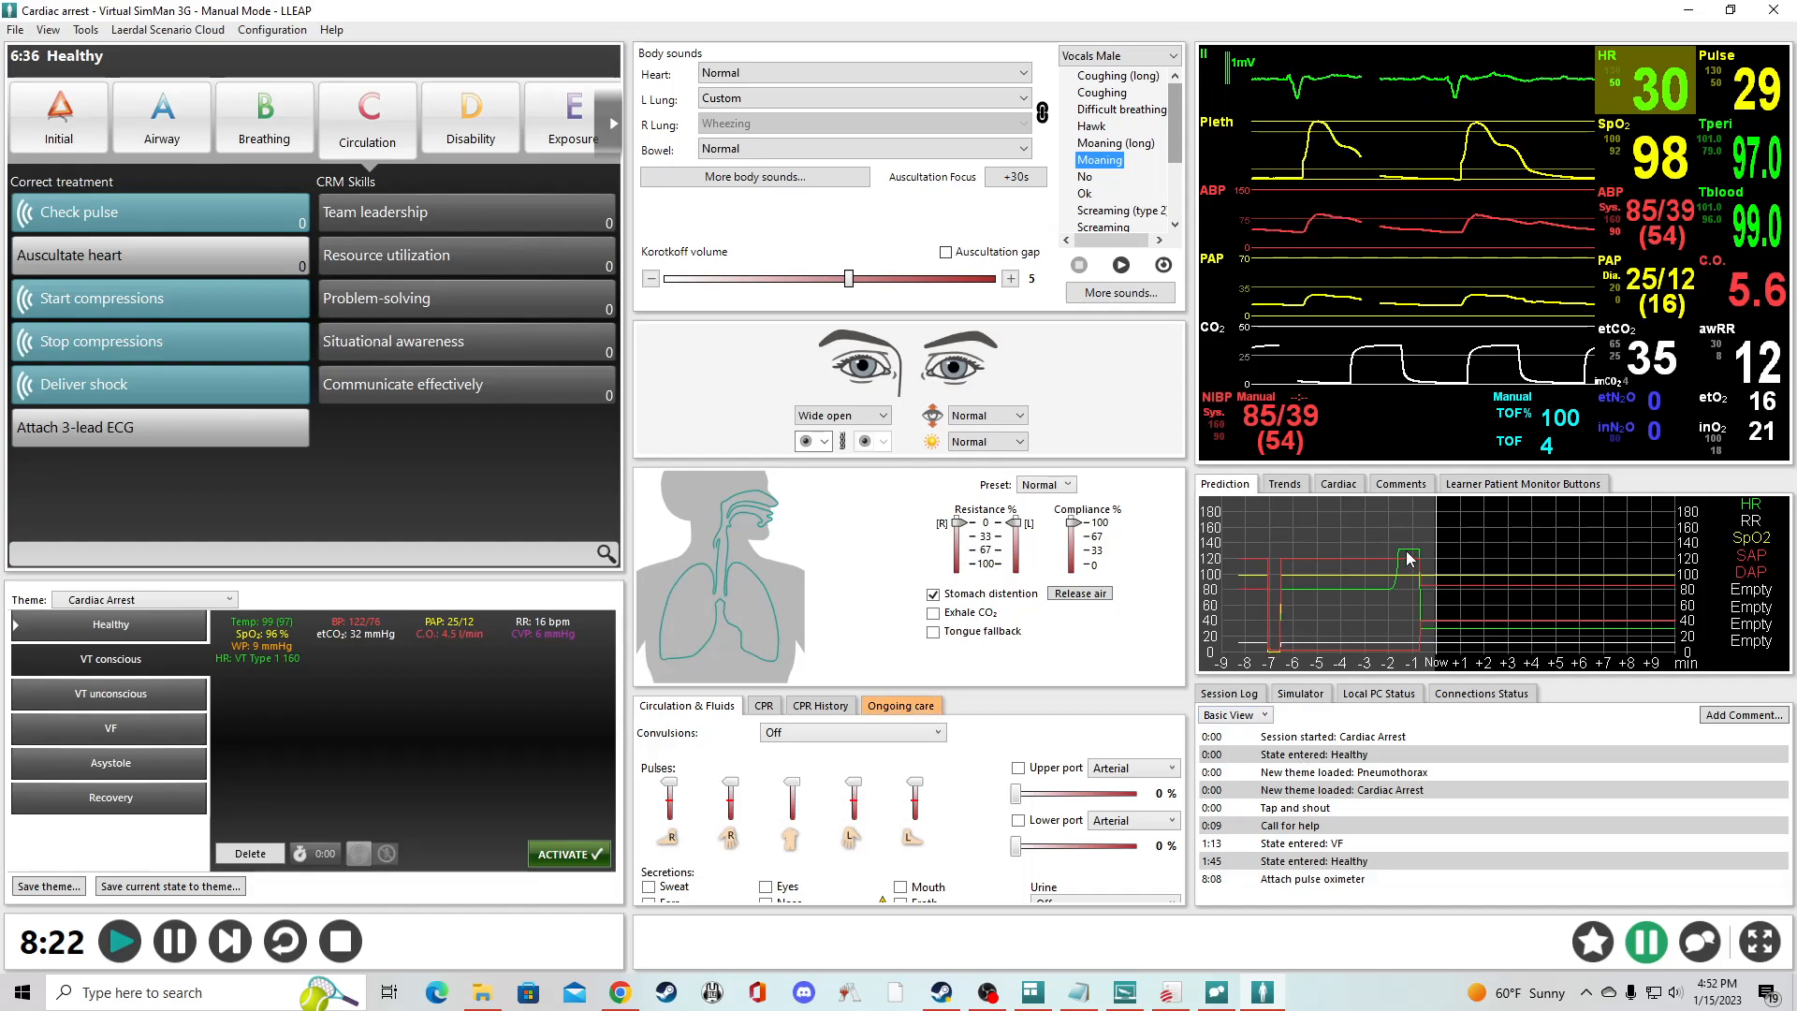
click(1401, 484)
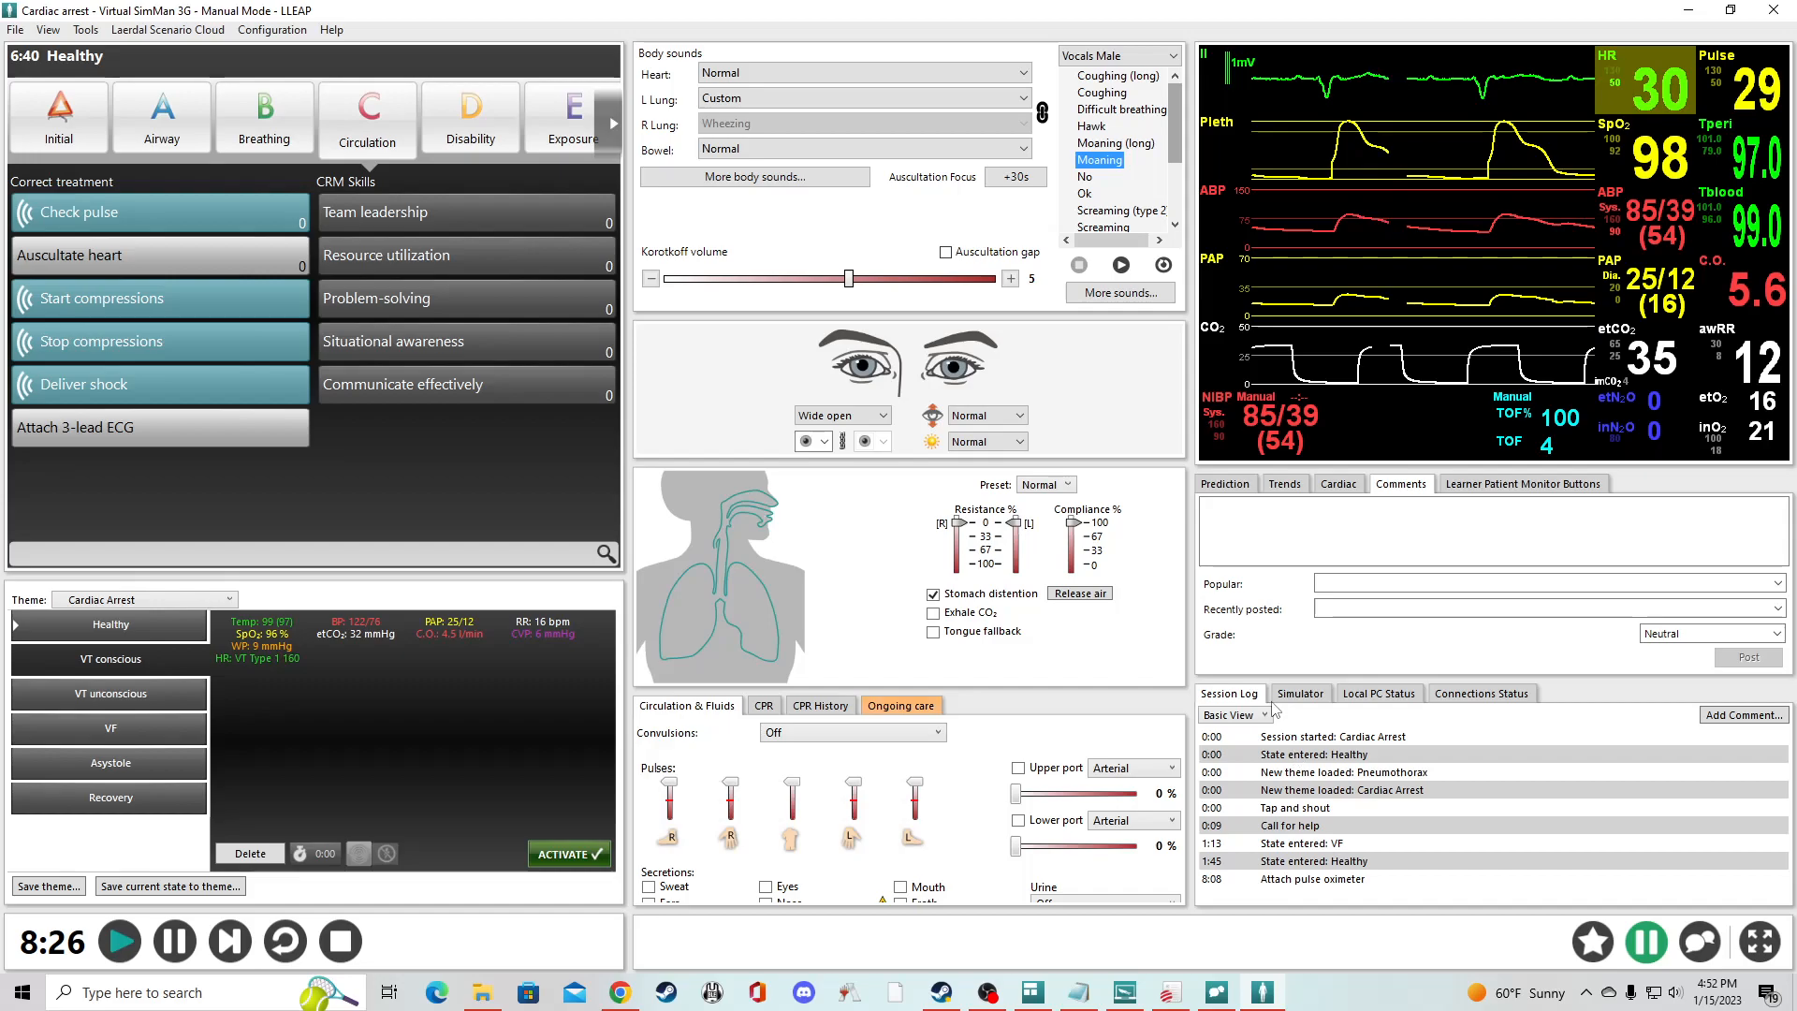
- Look through the Simulator, Local PC Status and Connections Status views and return to the Session Log
click(1303, 695)
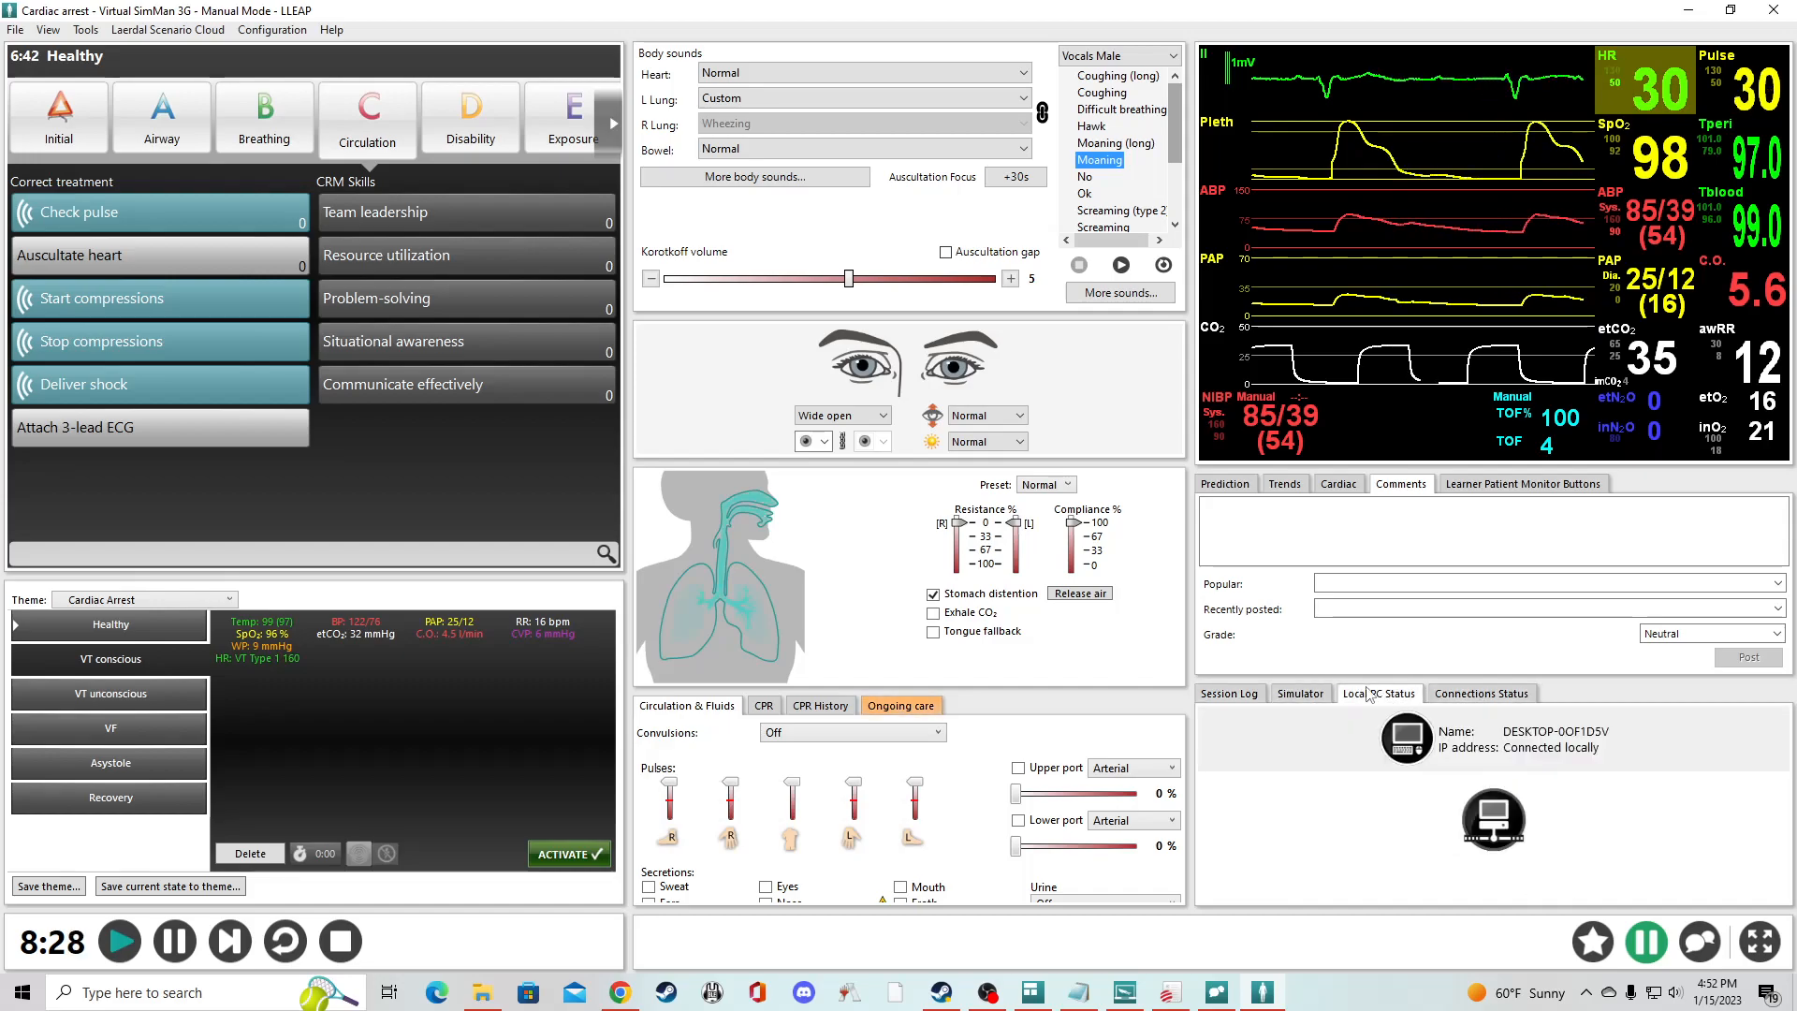
click(1228, 693)
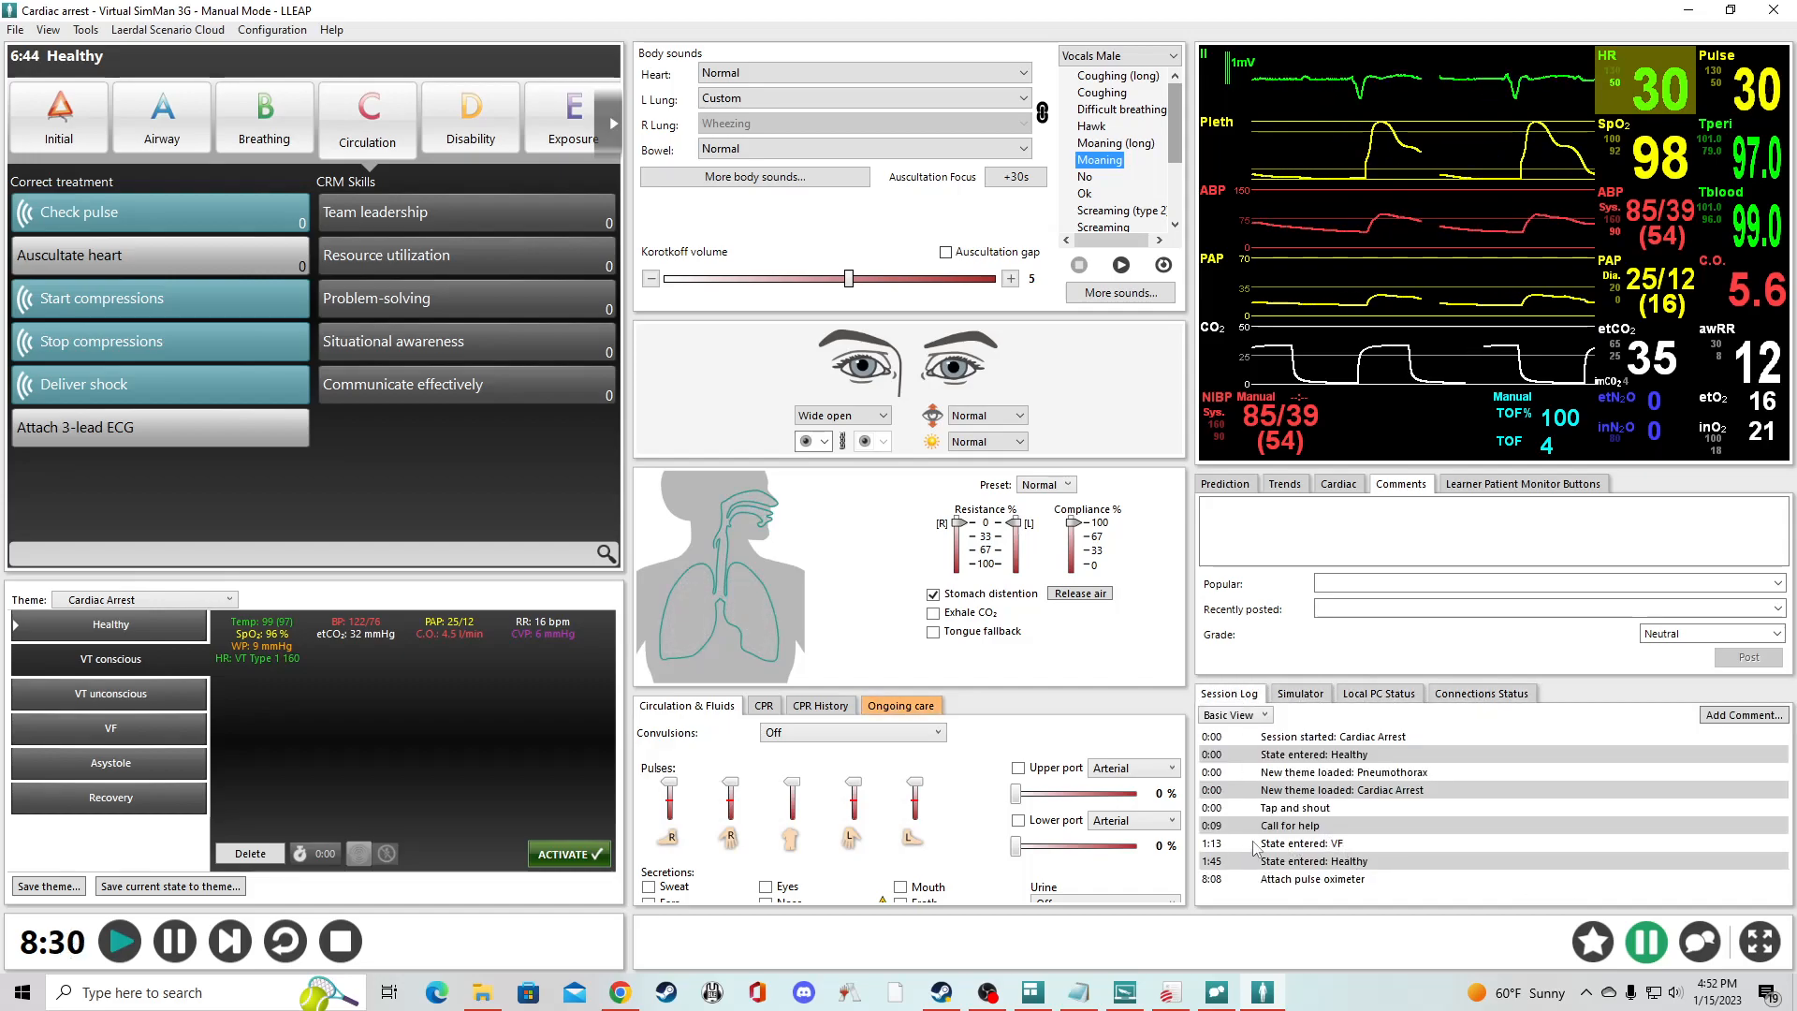
click(1320, 697)
click(1381, 695)
click(1464, 694)
click(1385, 694)
click(1302, 694)
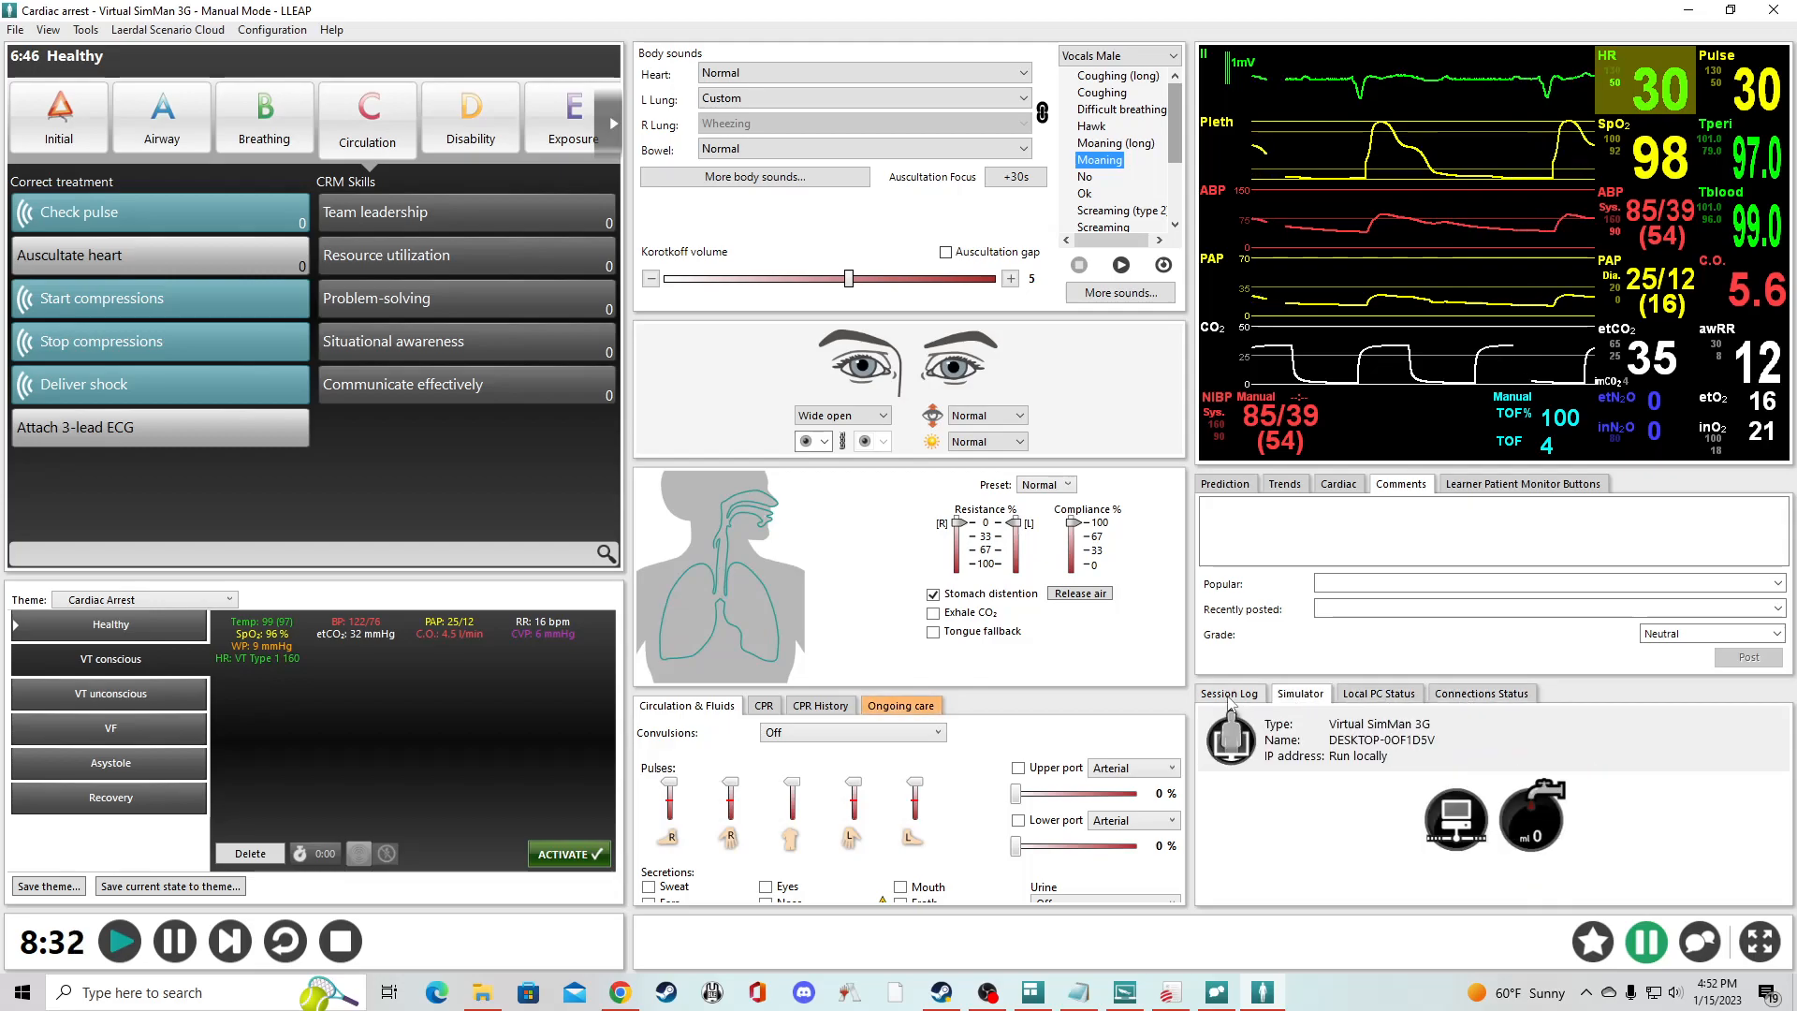
click(1237, 694)
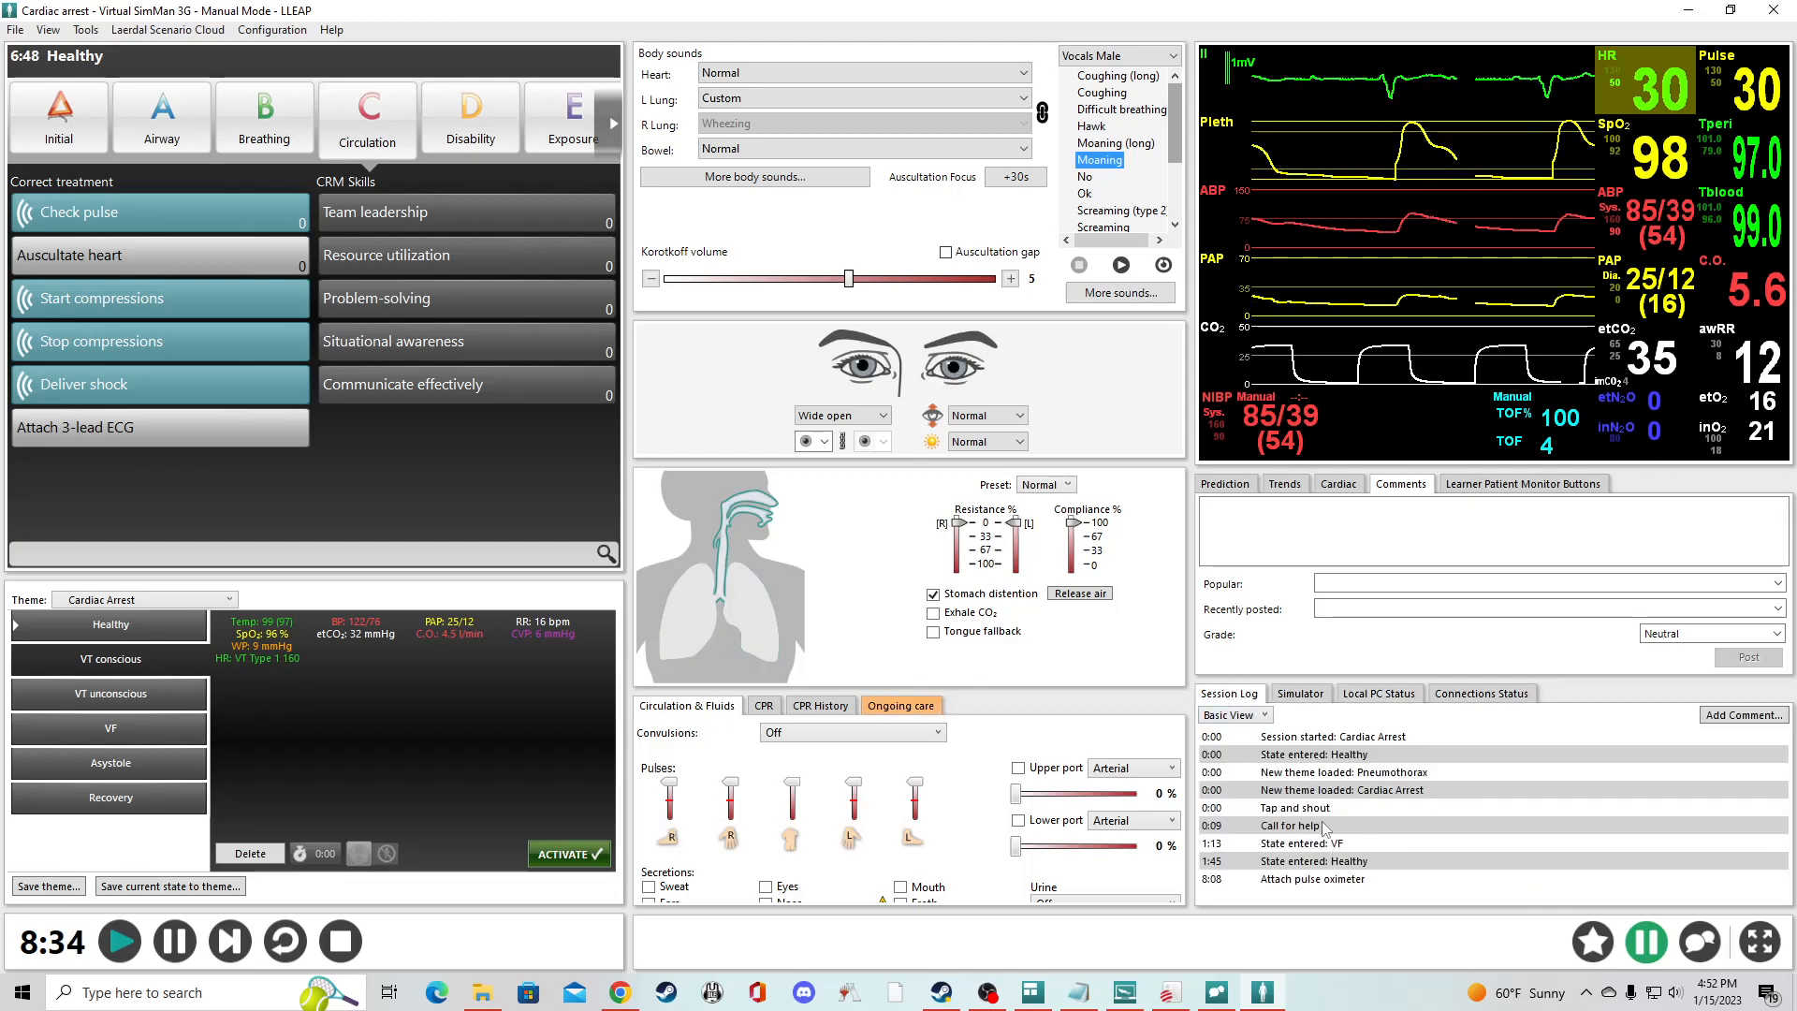